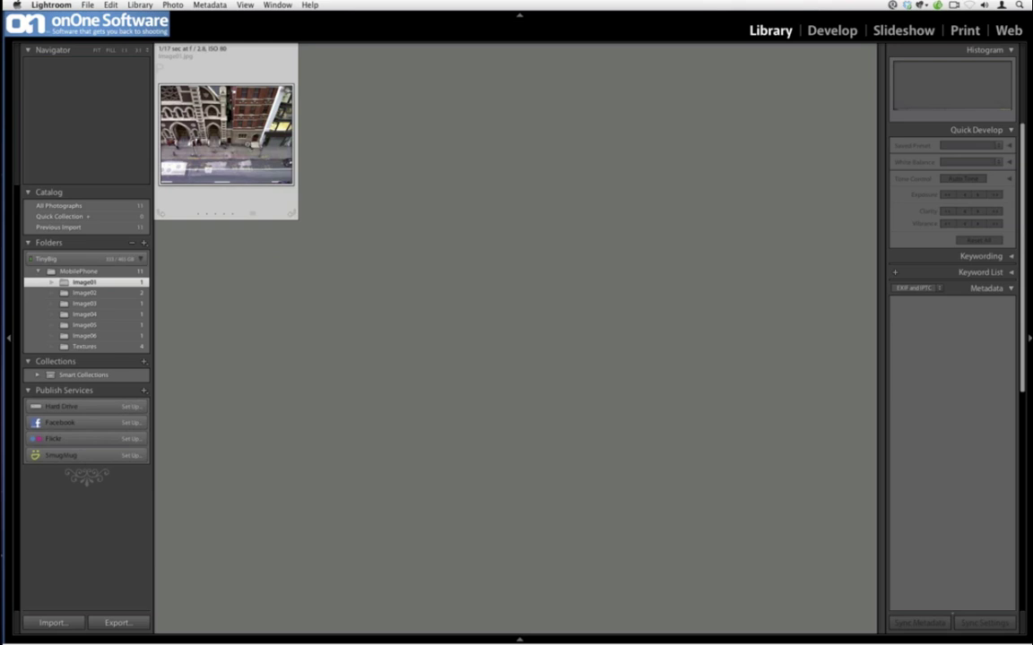
- Open the Image01 thumbnail in Loupe view for a full-size look
double_click(225, 131)
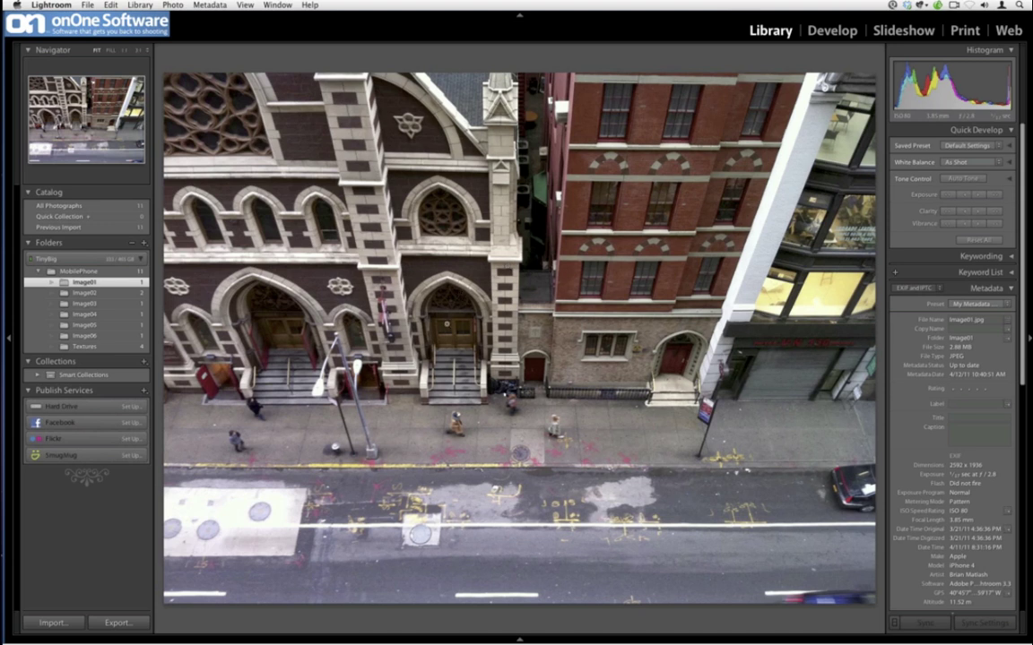
- Edit a copy of Image01 with Lightroom adjustments in Adobe Photoshop CS5
right_click(446, 332)
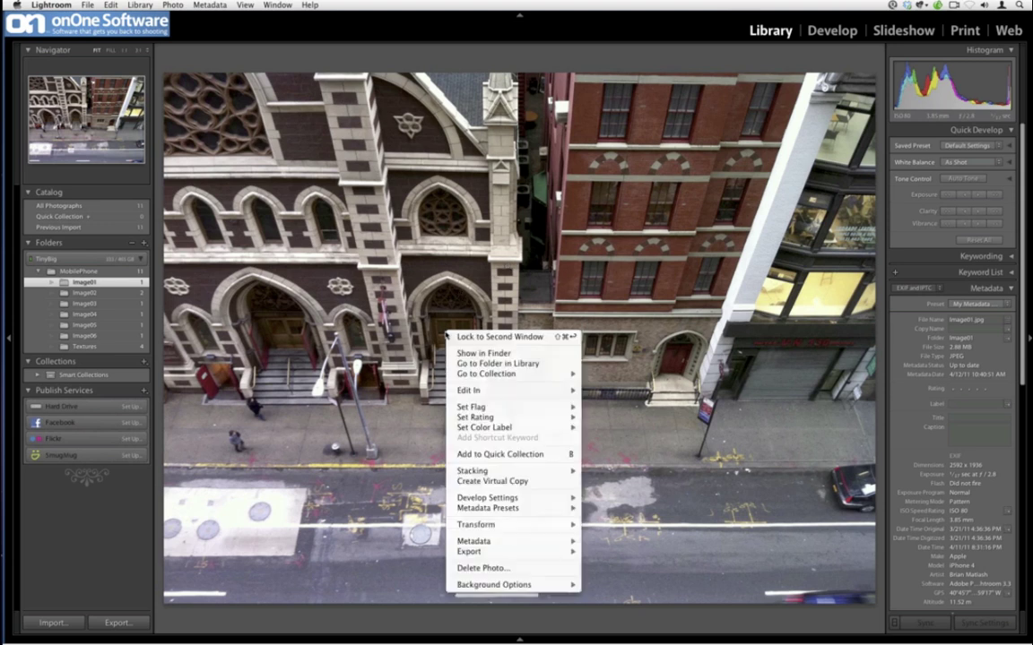
mouse_move(538, 391)
left_click(633, 393)
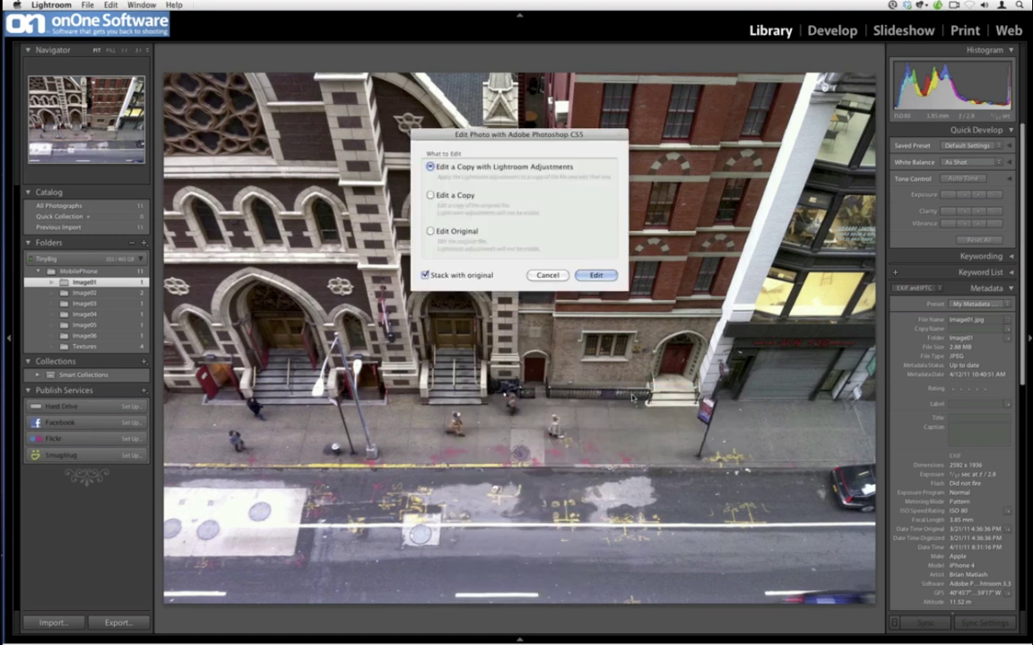
left_click(596, 276)
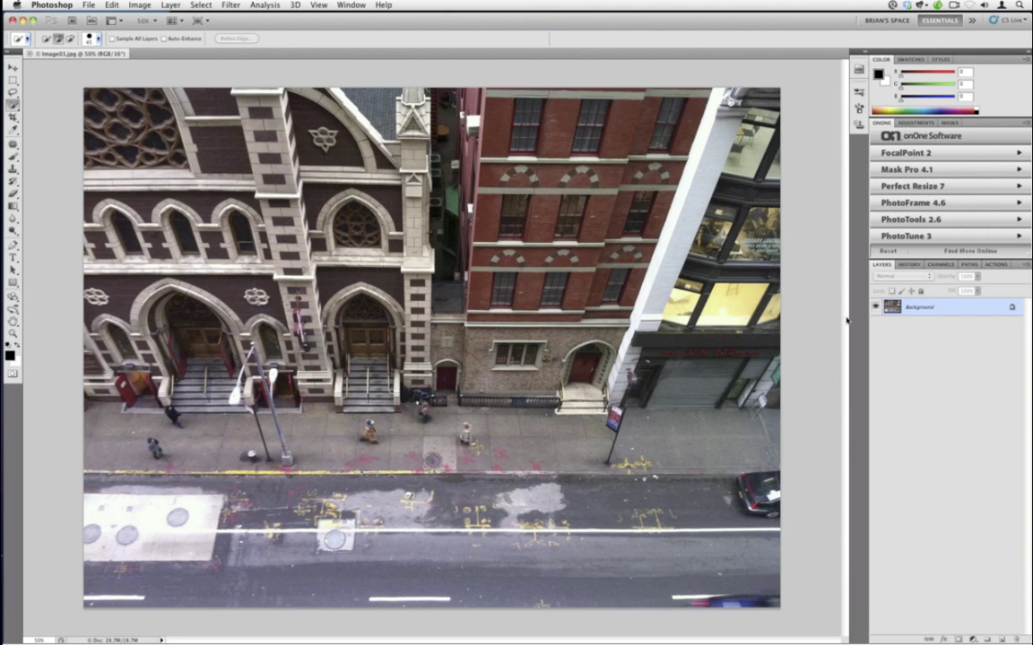
- Fit the street photo to the window and launch FocalPoint 2 from the onOne panel
key("super+0")
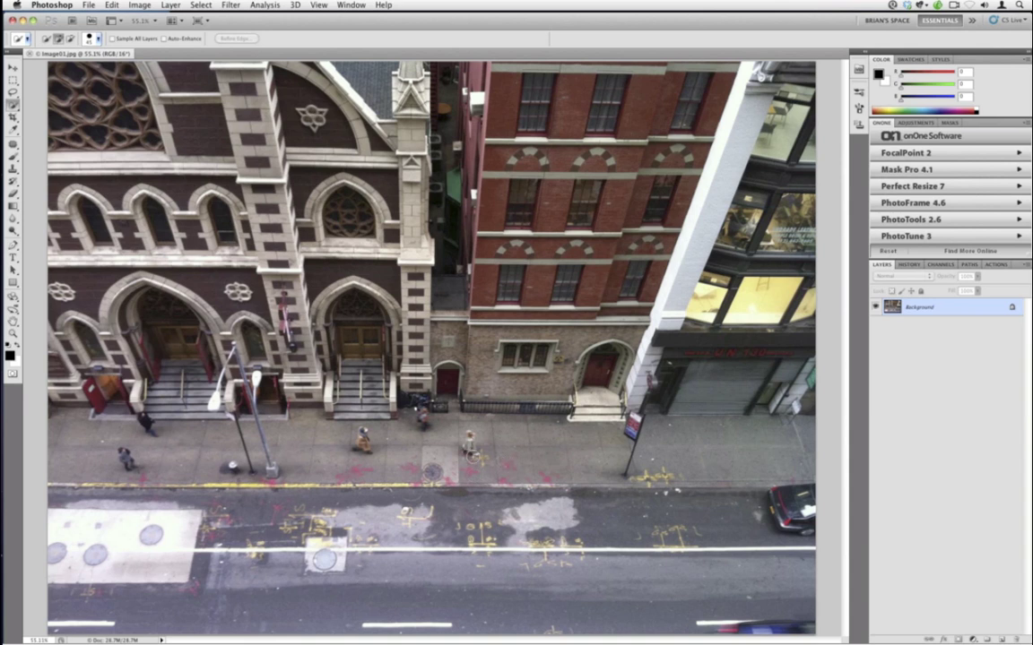
left_click(918, 152)
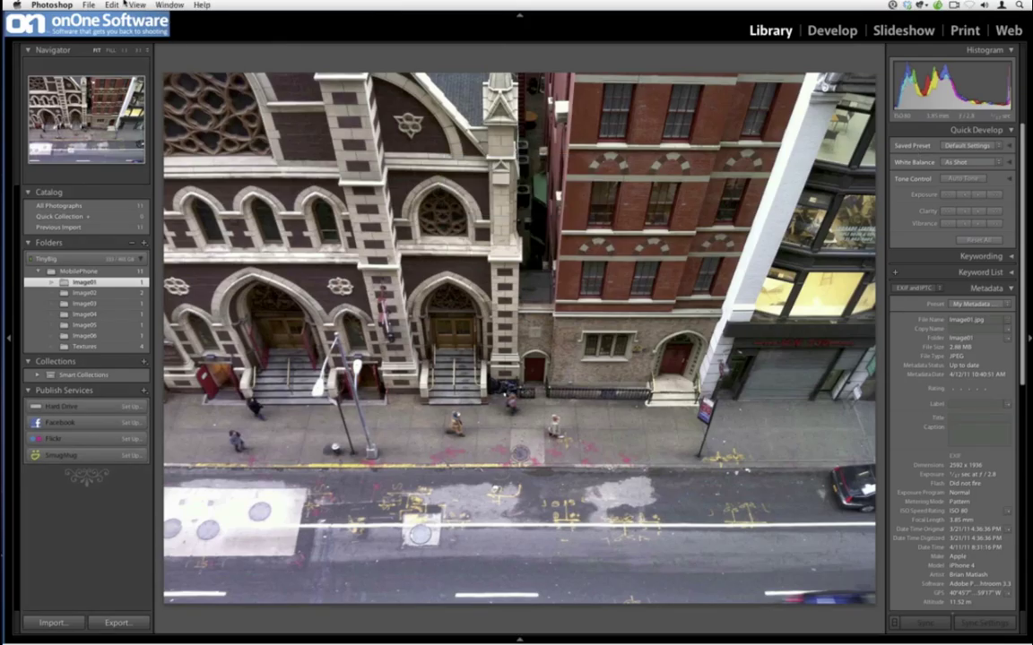
- Move the round FocusBug onto the church doorway and widen its sharp area sideways
left_click(111, 4)
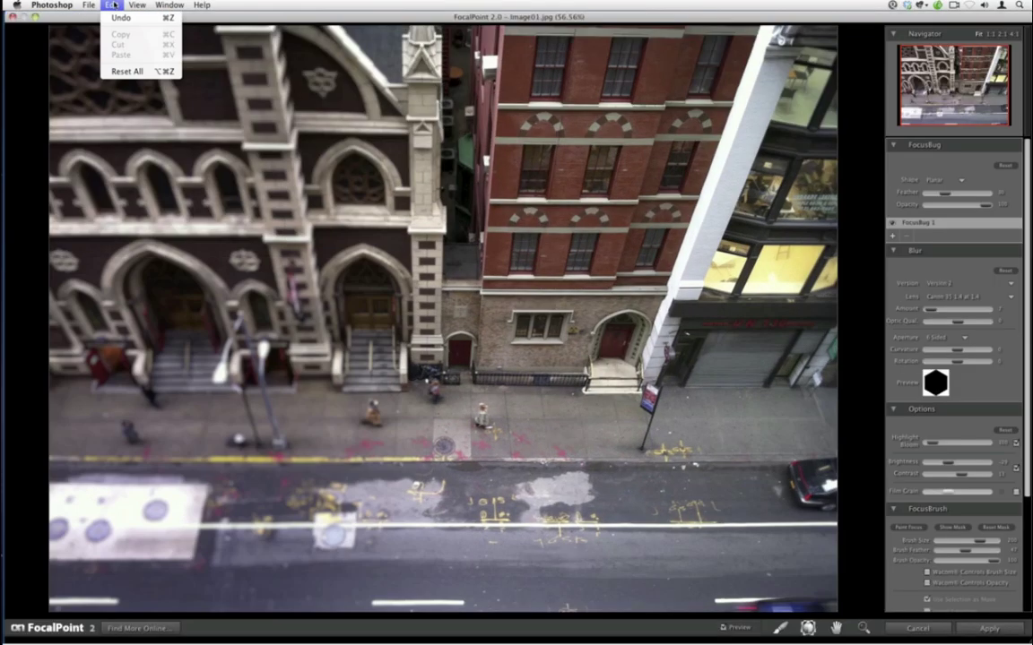
left_click(157, 133)
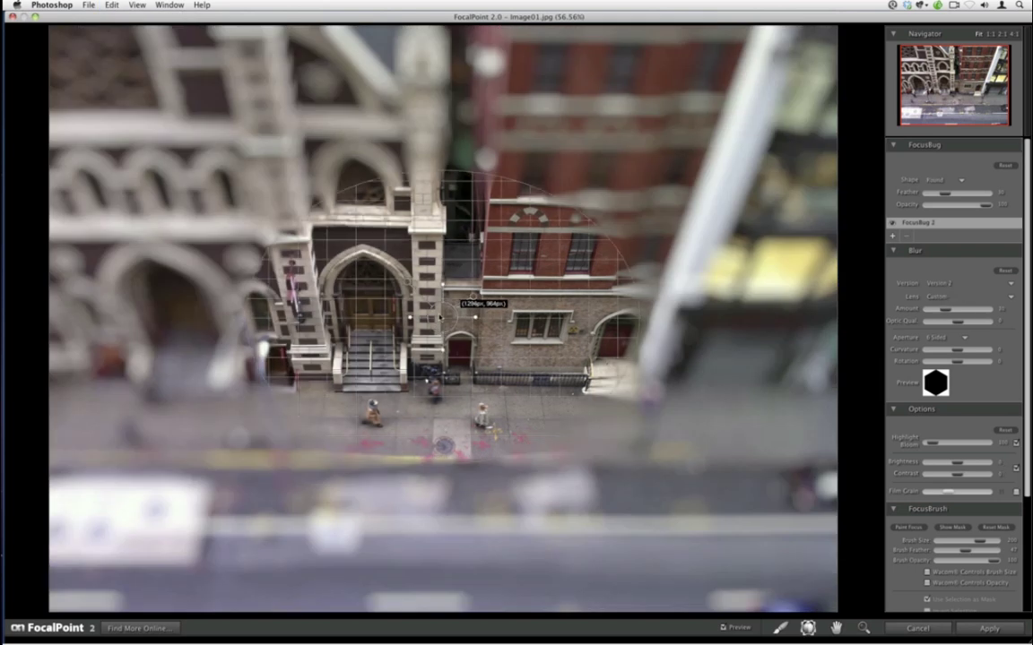
left_click_drag(474, 301, 457, 346)
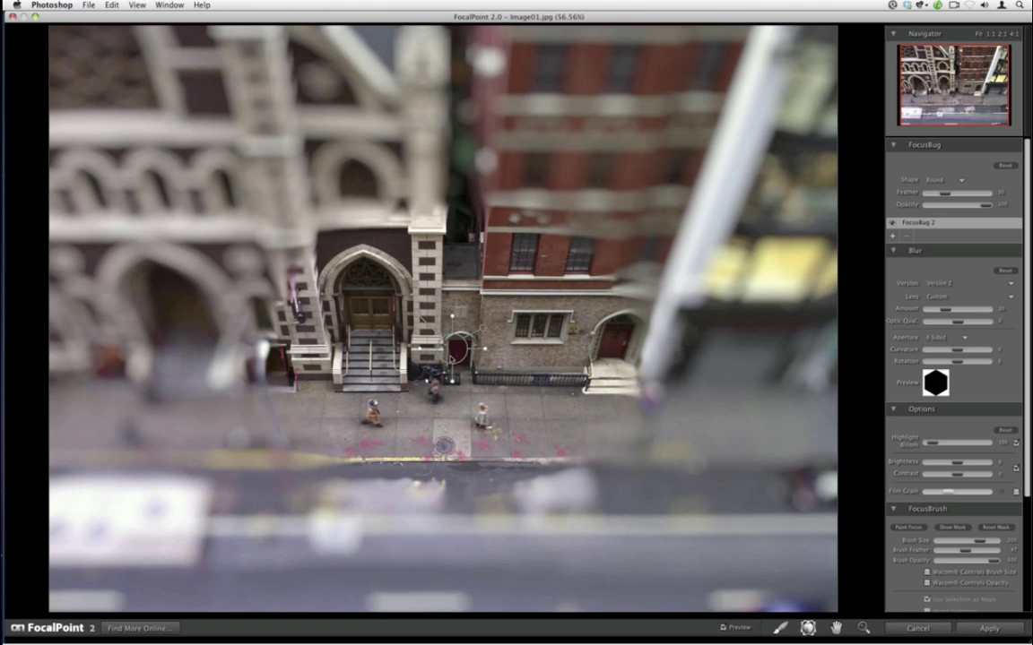
left_click_drag(457, 348, 447, 386)
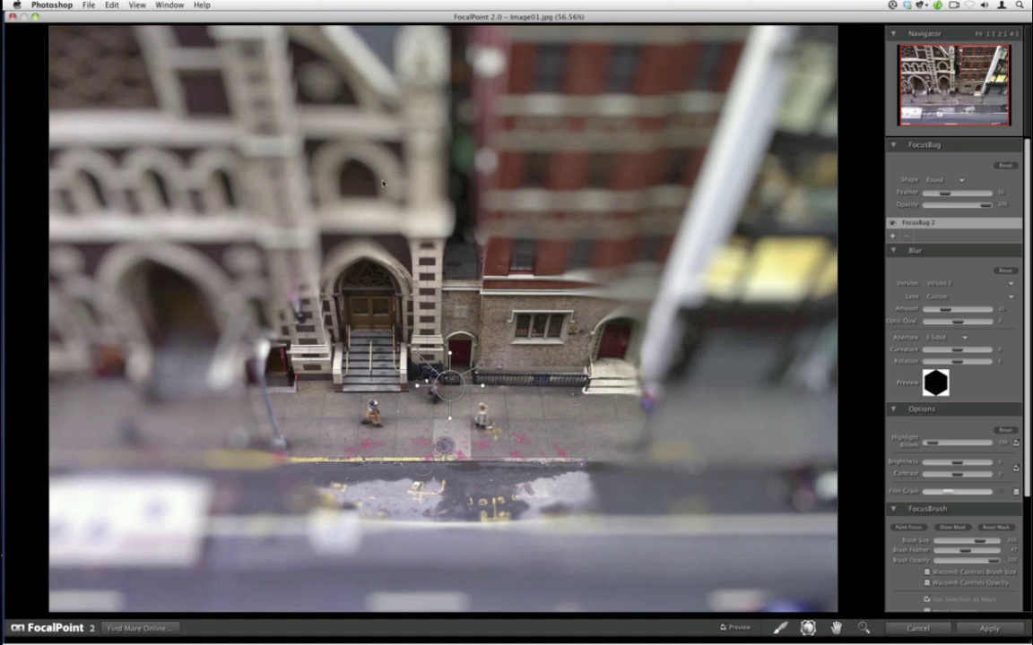
left_click_drag(416, 387, 441, 385)
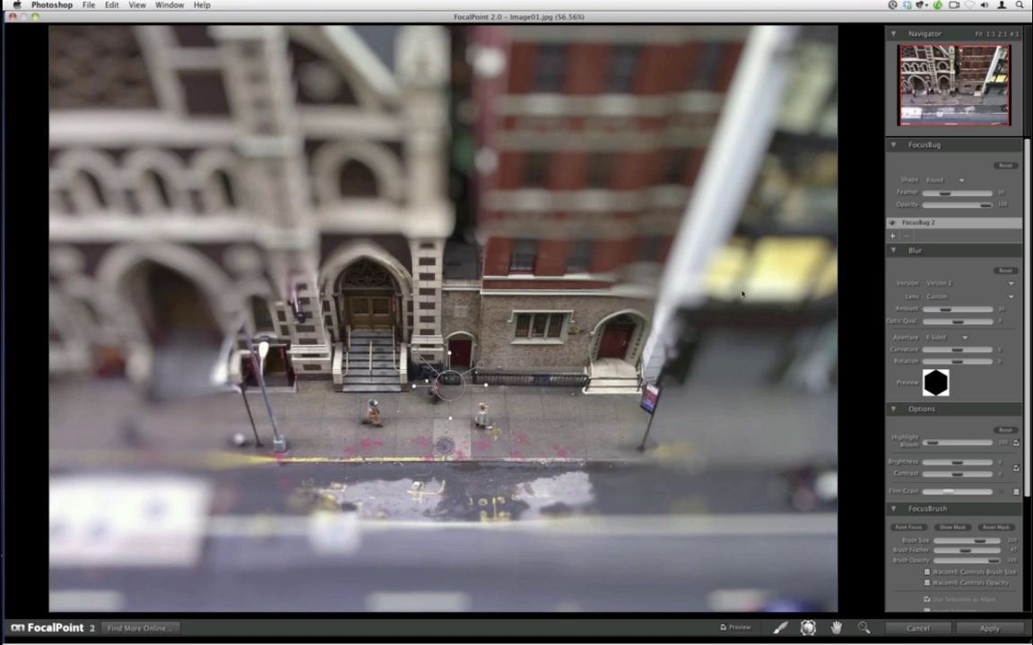
- Switch the FocusBug shape to Planar and align the focus band along the sidewalk
left_click(925, 180)
left_click(932, 190)
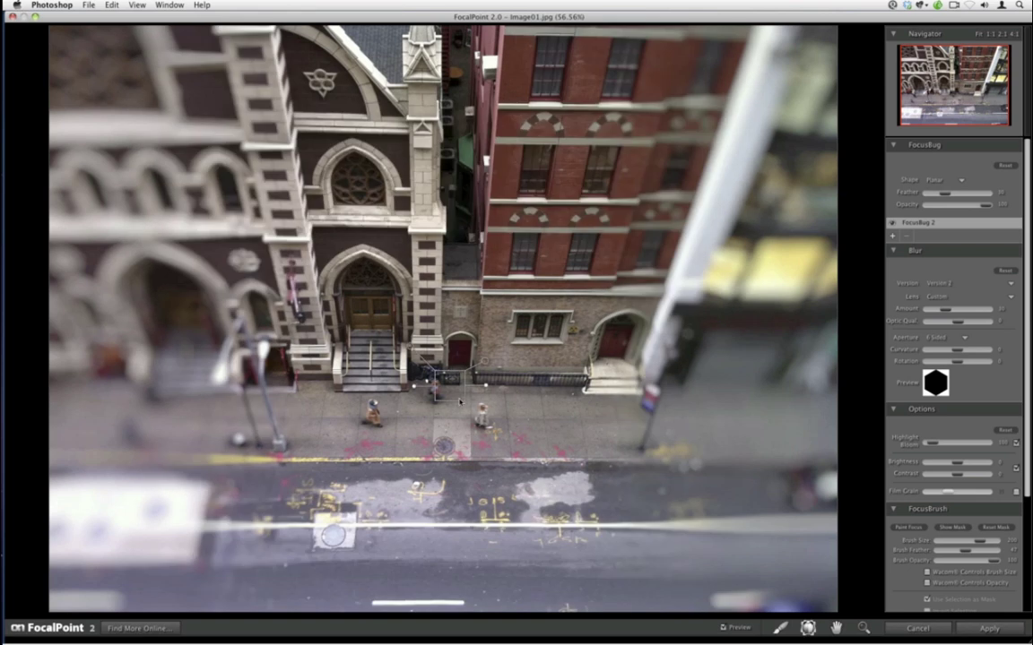
mouse_move(487, 388)
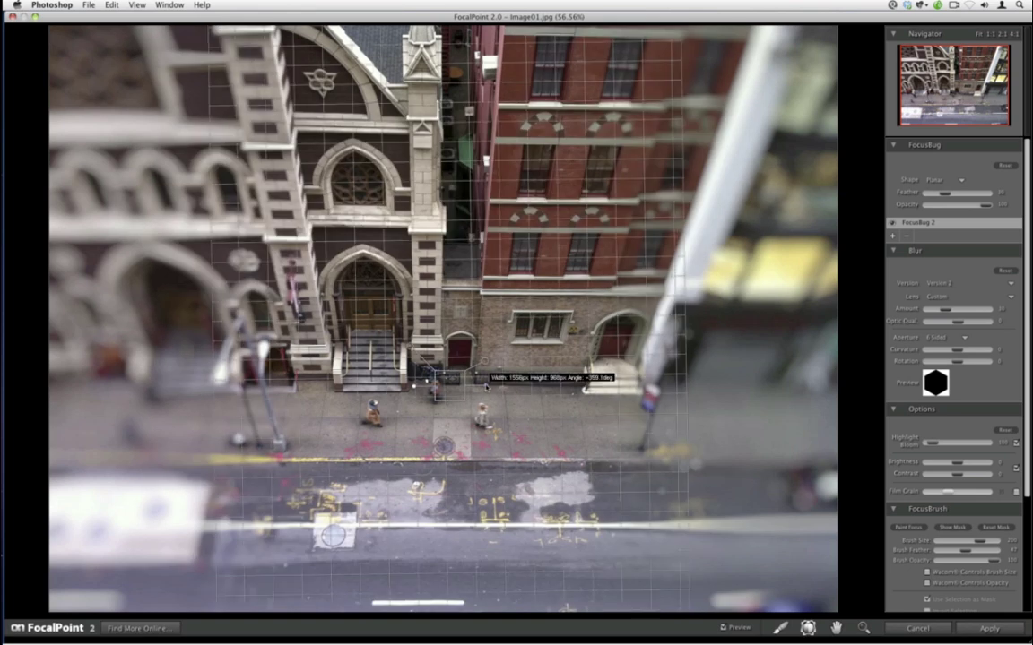
left_click_drag(487, 387, 474, 405)
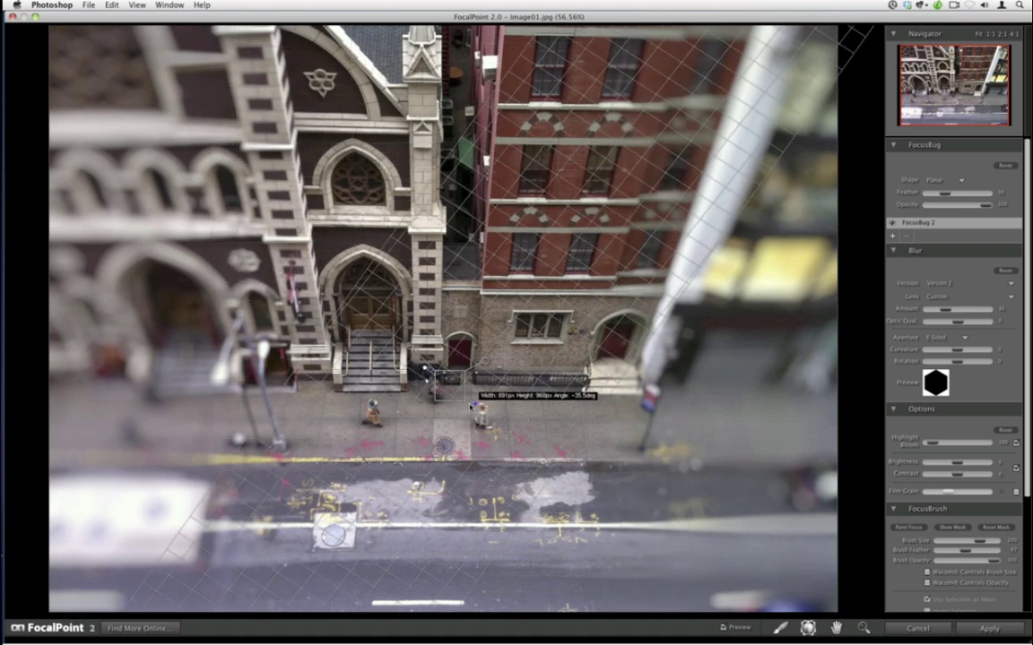
left_click_drag(451, 391, 455, 430)
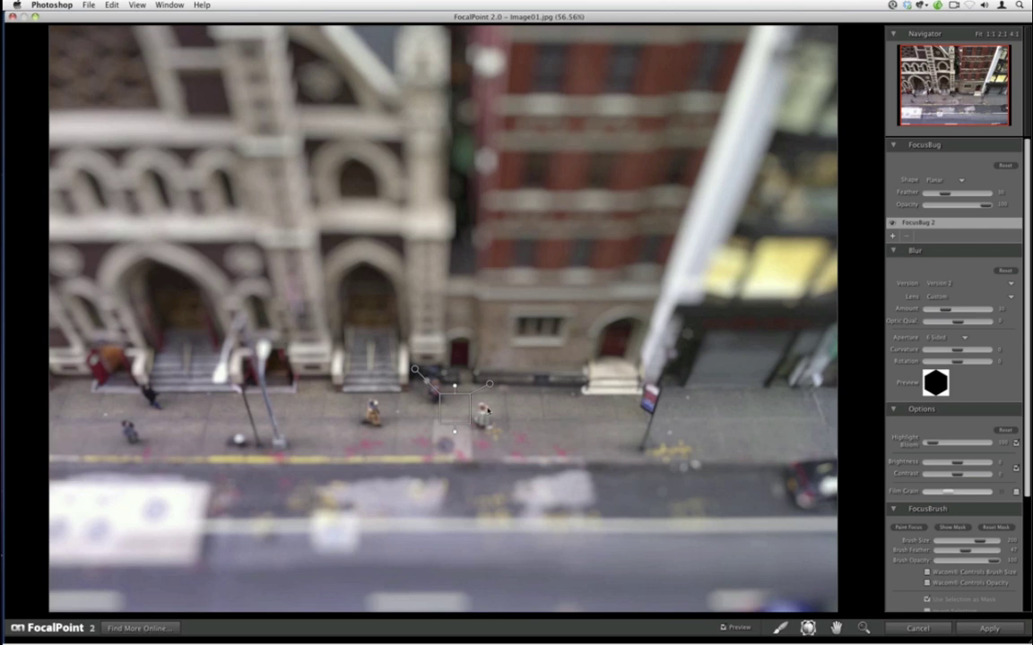
left_click_drag(455, 413, 456, 422)
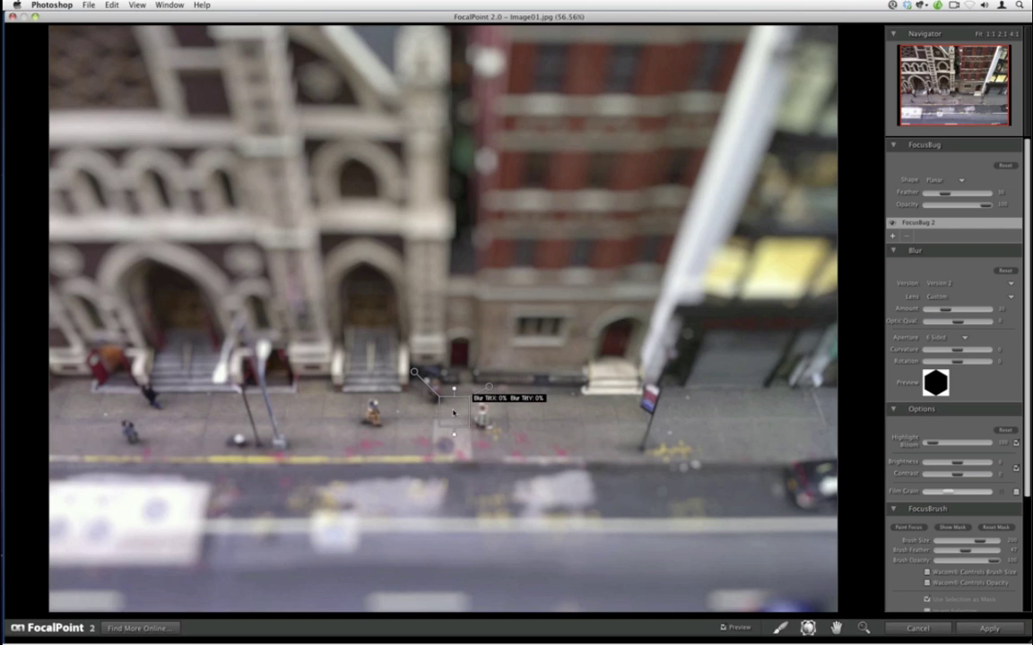
- Tilt the focus plane slightly and lower the Blur Amount so buildings keep detail
left_click_drag(454, 411, 454, 395)
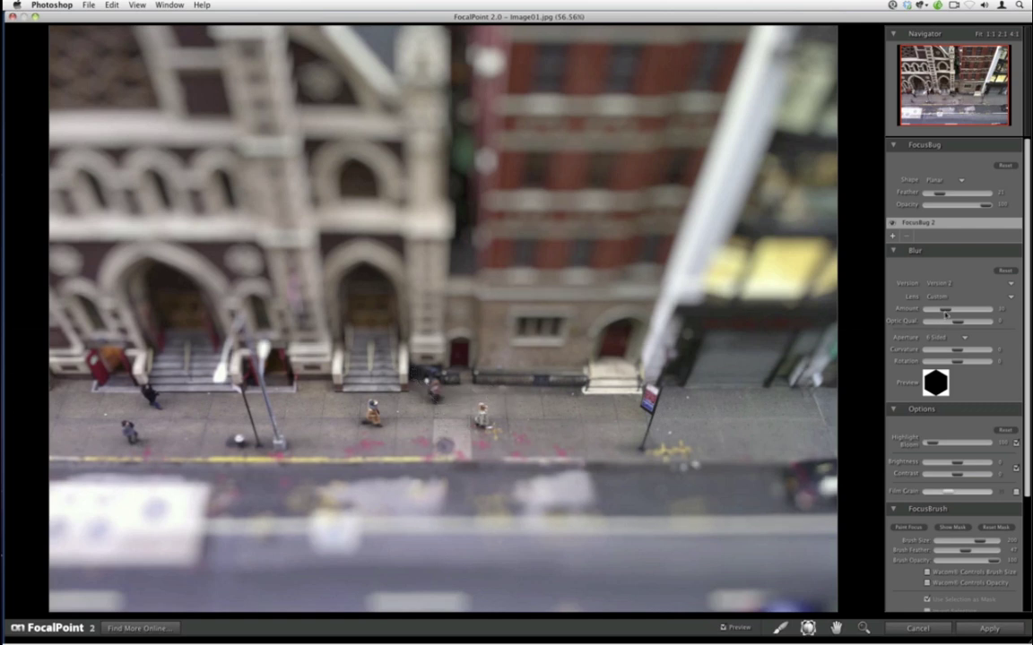
left_click_drag(945, 315, 937, 314)
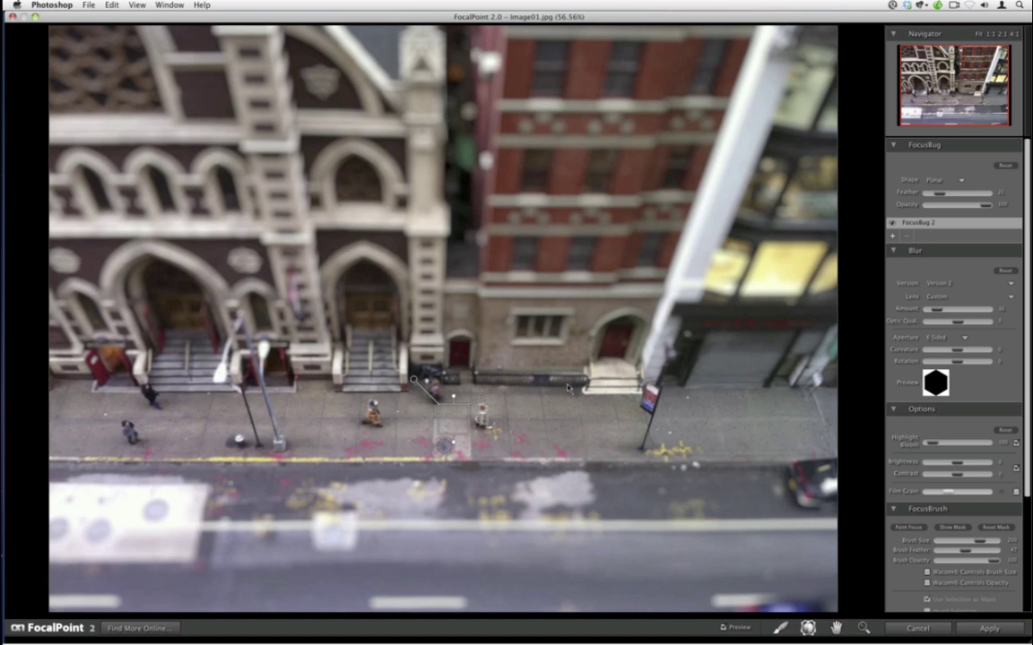
key("b")
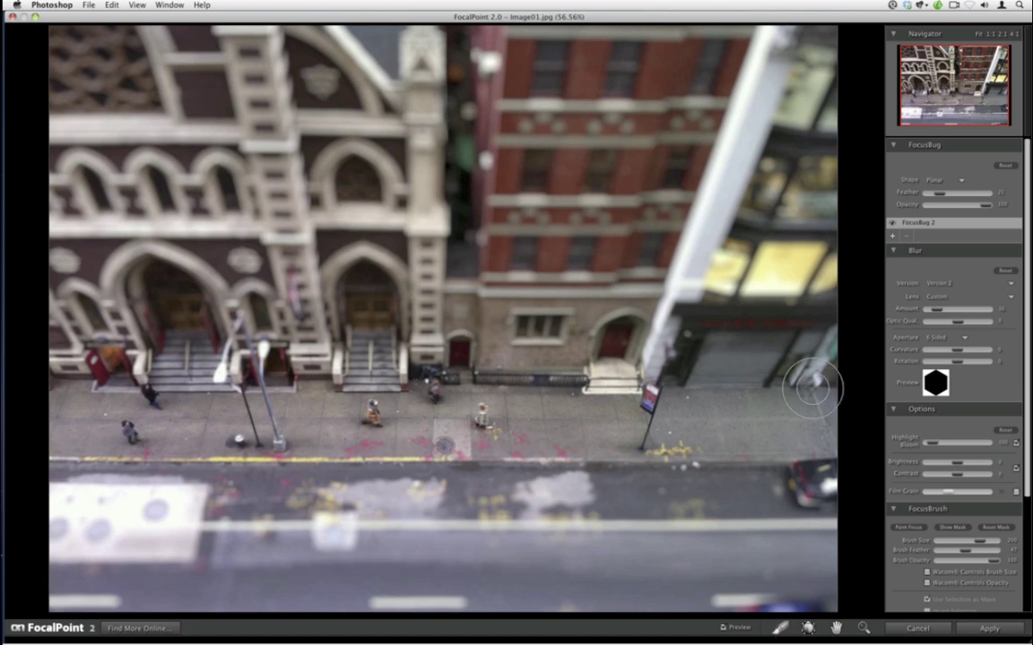
- Check the focus mask, then set Brush Feather to about 28 and shrink the brush
left_click(950, 528)
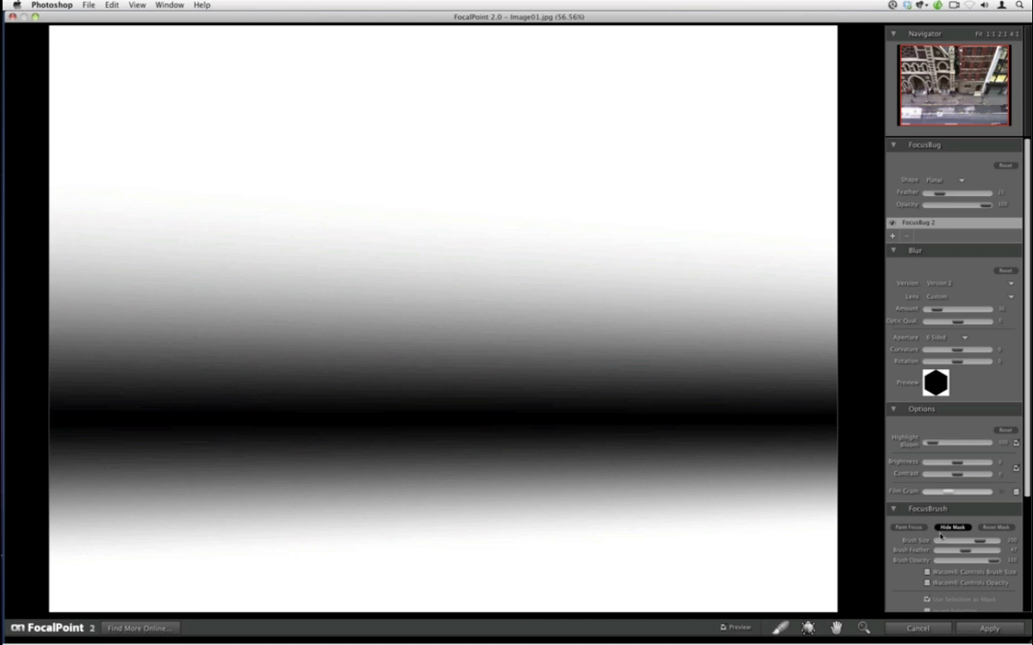
left_click(950, 528)
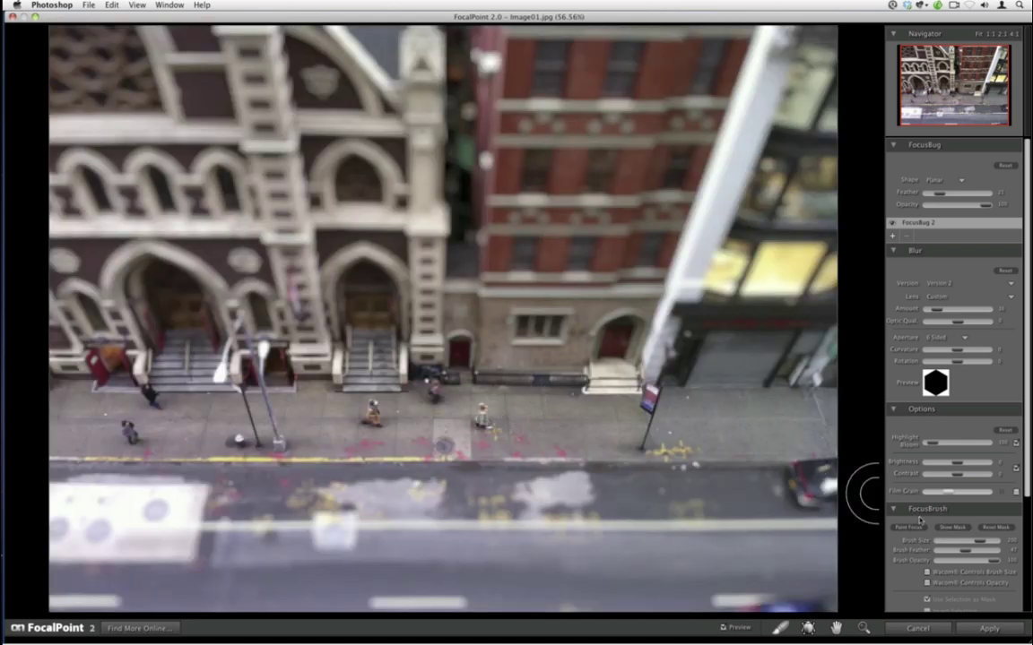
left_click_drag(965, 550, 946, 550)
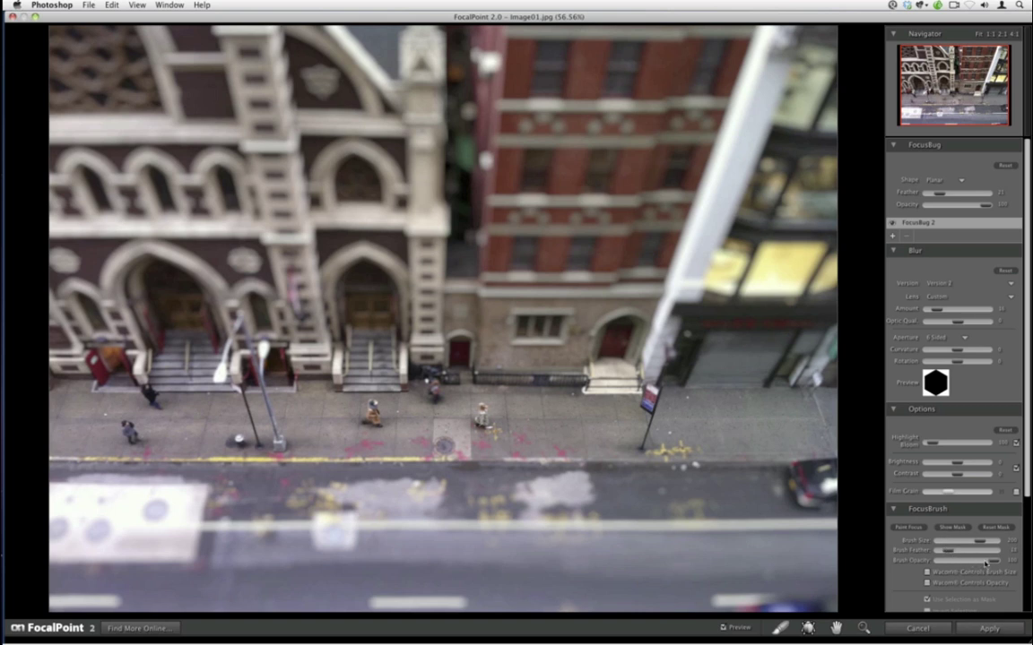
key("bracketleft")
key("bracketleft")
key("bracketleft")
key("bracketleft")
- Enlarge the focus brush and set Brush Opacity back to 100 for the left streetlight
key("bracketright")
key("bracketright")
key("bracketright")
left_click_drag(991, 561, 959, 561)
left_click_drag(955, 560, 1007, 581)
key("bracketleft")
key("bracketleft")
key("bracketleft")
key("bracketleft")
- Set the brush to paint blur at about 50 opacity and lower Brightness slightly
left_click(905, 527)
left_click_drag(991, 560, 952, 569)
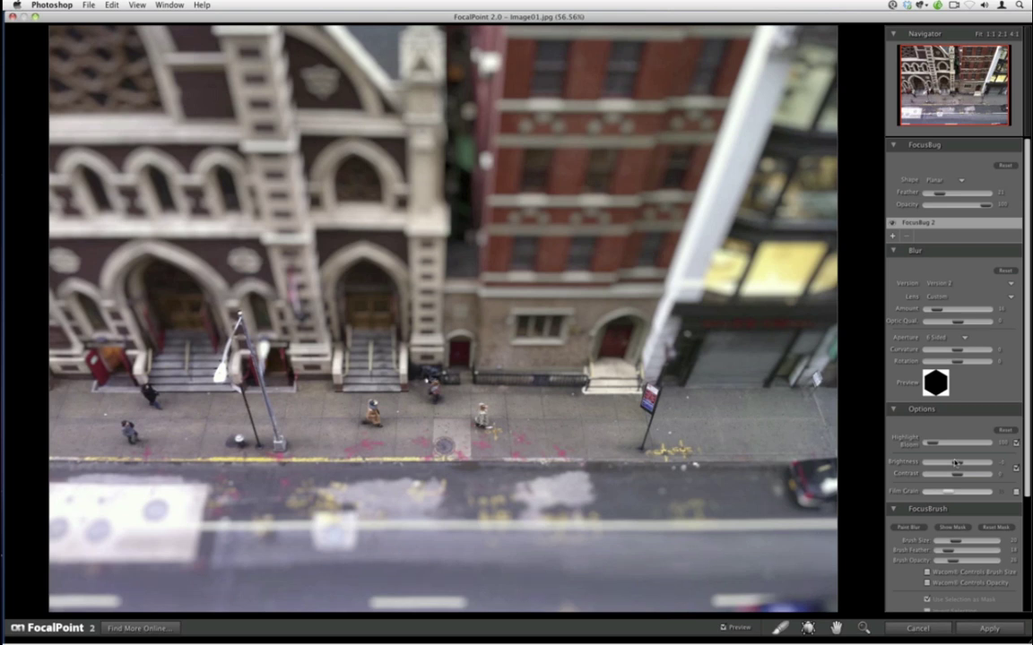
left_click_drag(955, 463, 950, 463)
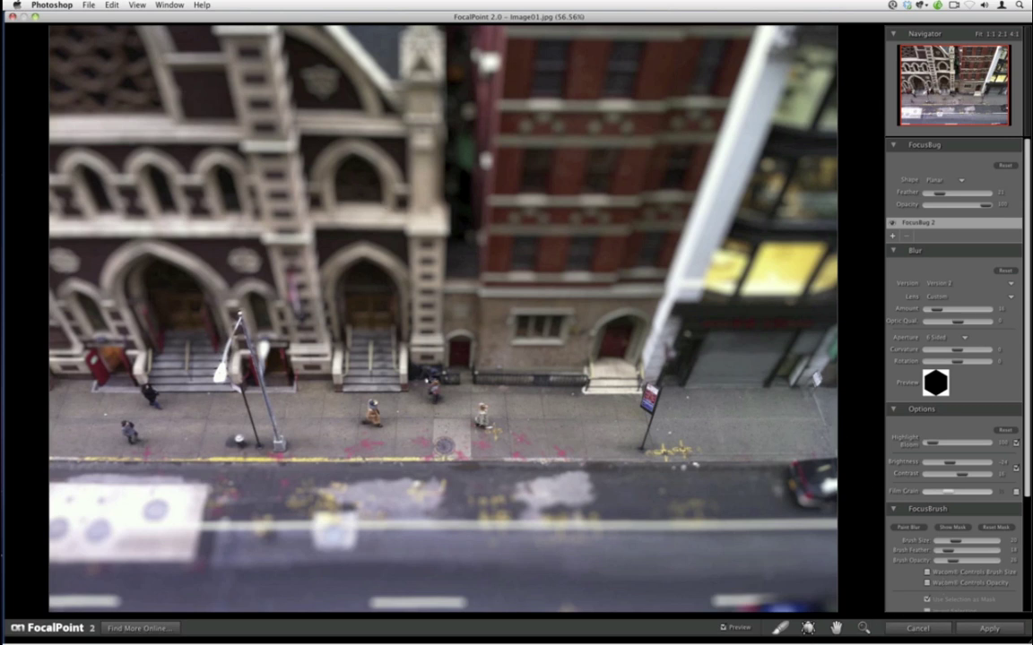
- Set the brush to paint blur at lower opacity, then apply the effect back to Photoshop
left_click(908, 527)
left_click(899, 528)
key("alt")
left_click_drag(992, 562, 954, 562)
left_click(986, 628)
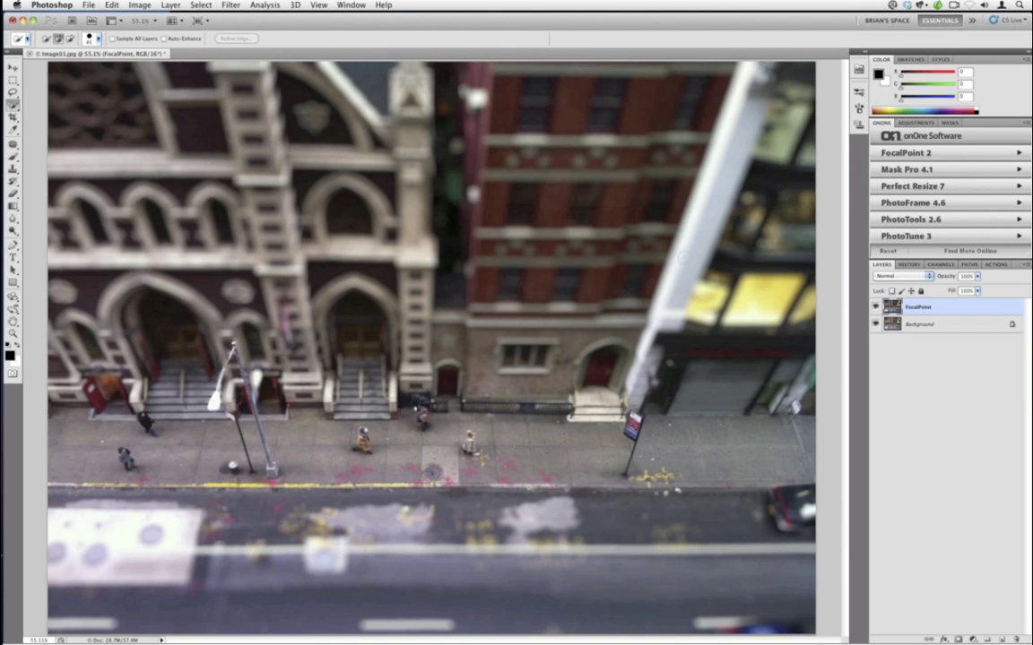
- Open the street photo in PhotoTools 2.6 and add the B&W Kev's Secret Formula A1 effect to the stack
left_click(895, 219)
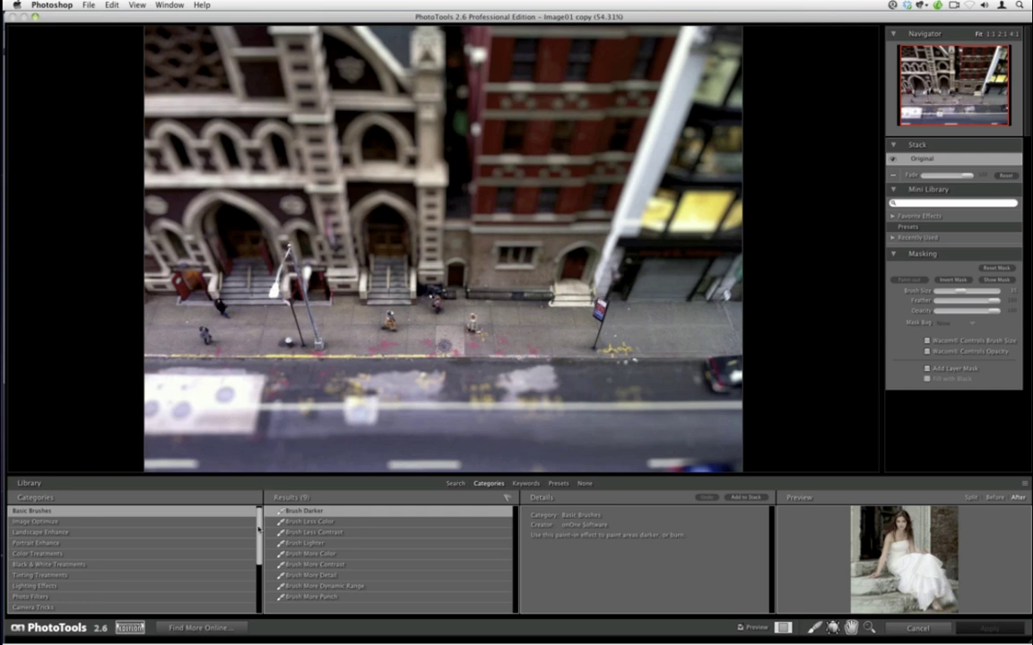
left_click(215, 564)
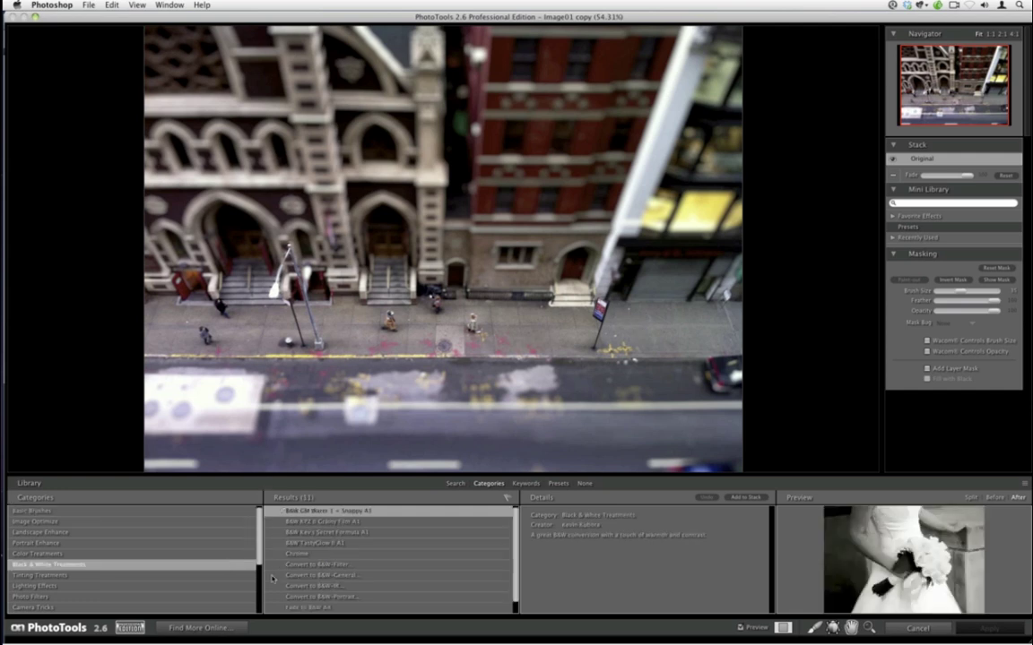
left_click(403, 533)
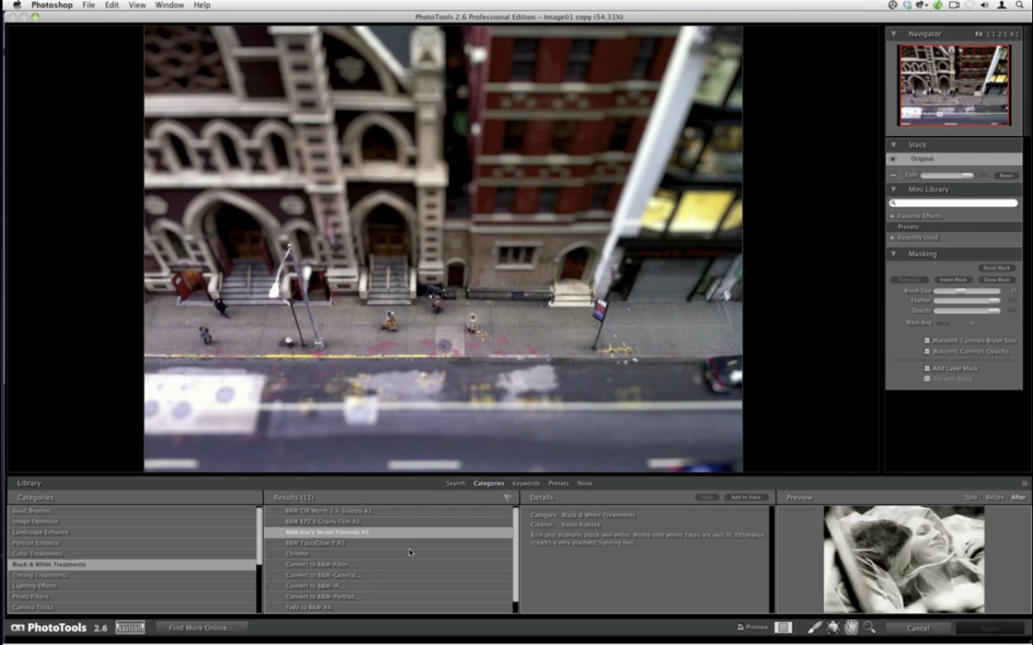
left_click(745, 497)
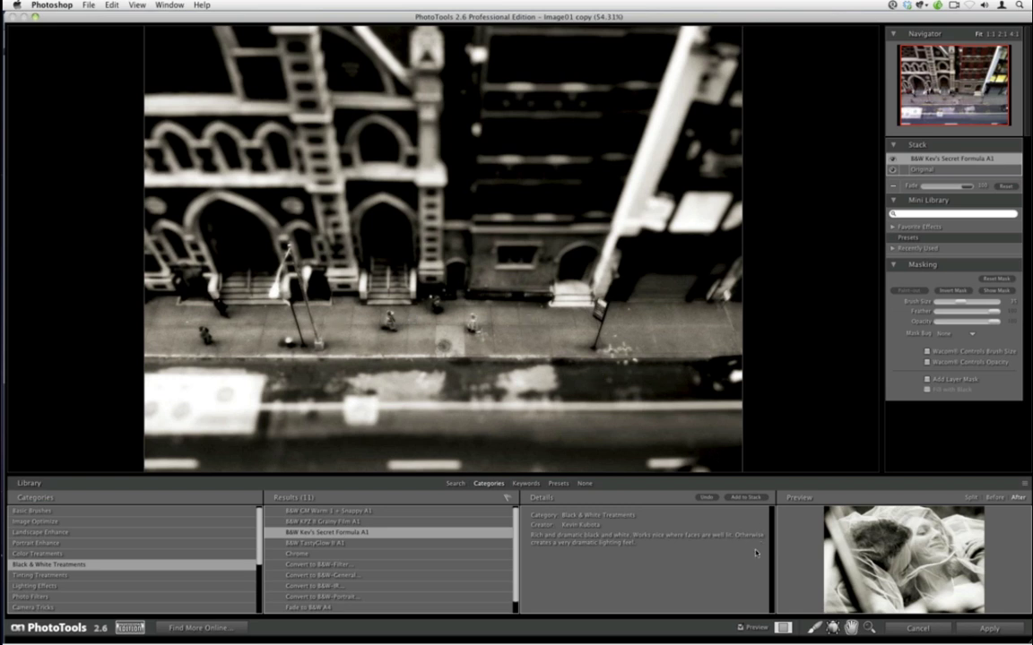
- Paint the B&W effect off the sidewalk pedestrians, adjust brush opacity to about 73, and toggle the effect to compare
left_click(812, 627)
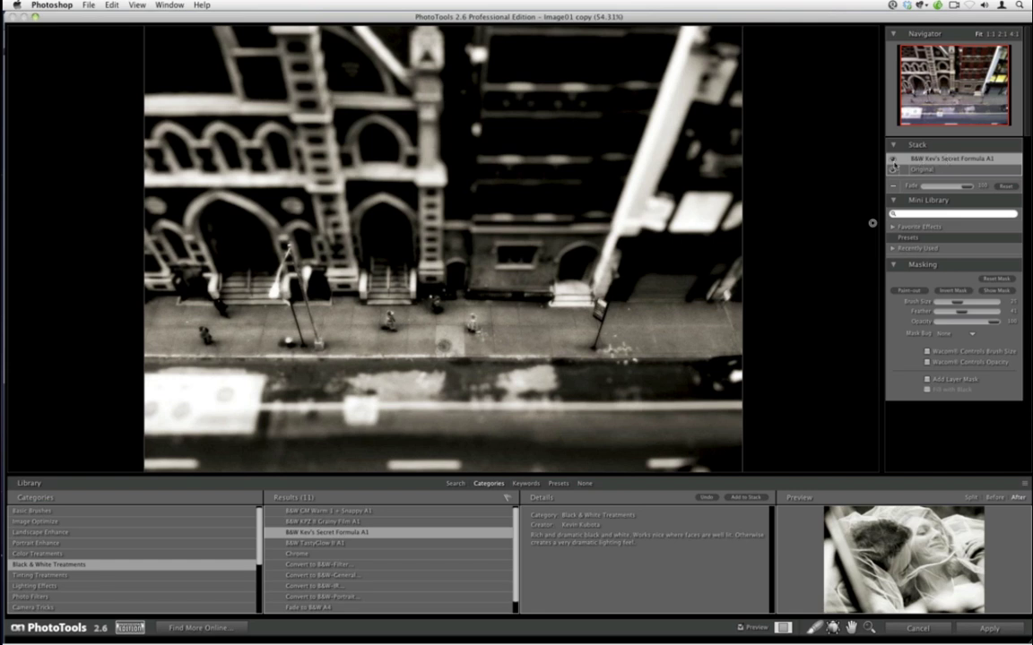
left_click(894, 160)
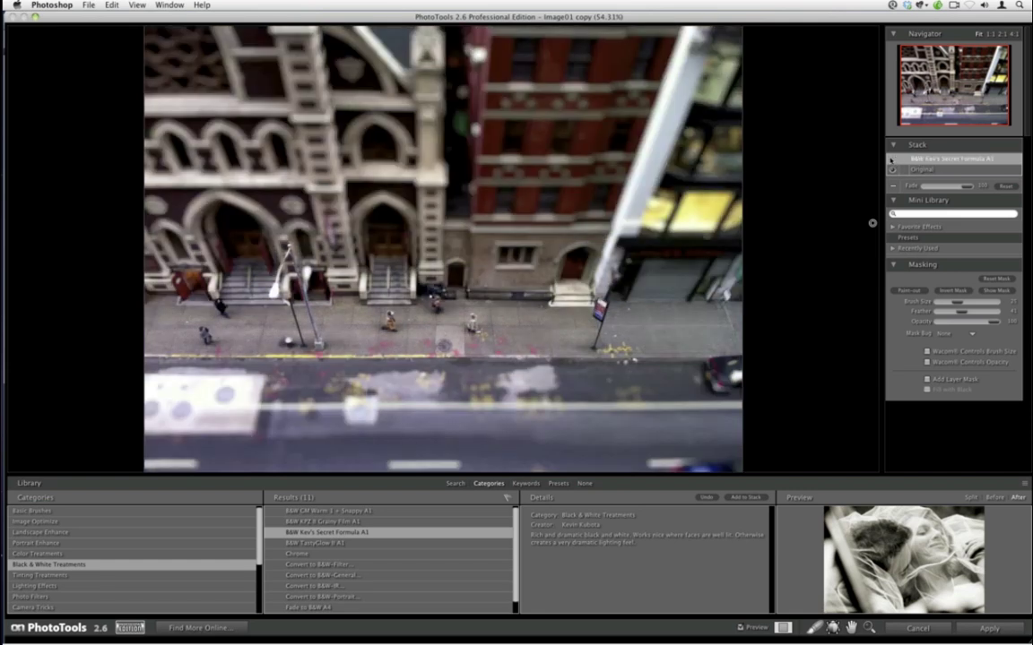
left_click(894, 159)
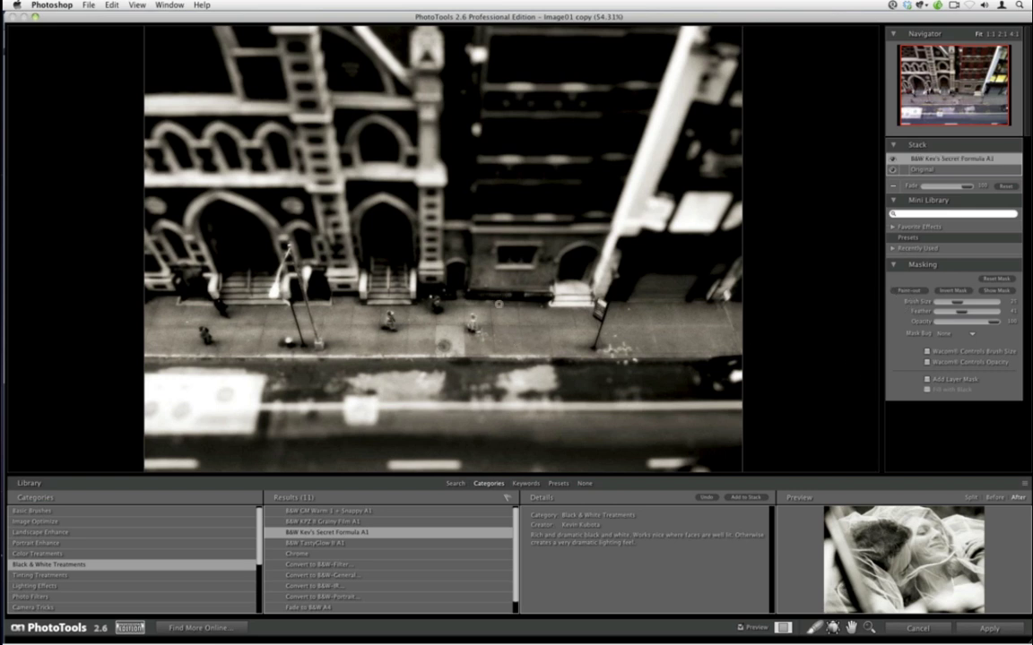
left_click_drag(1000, 321, 972, 324)
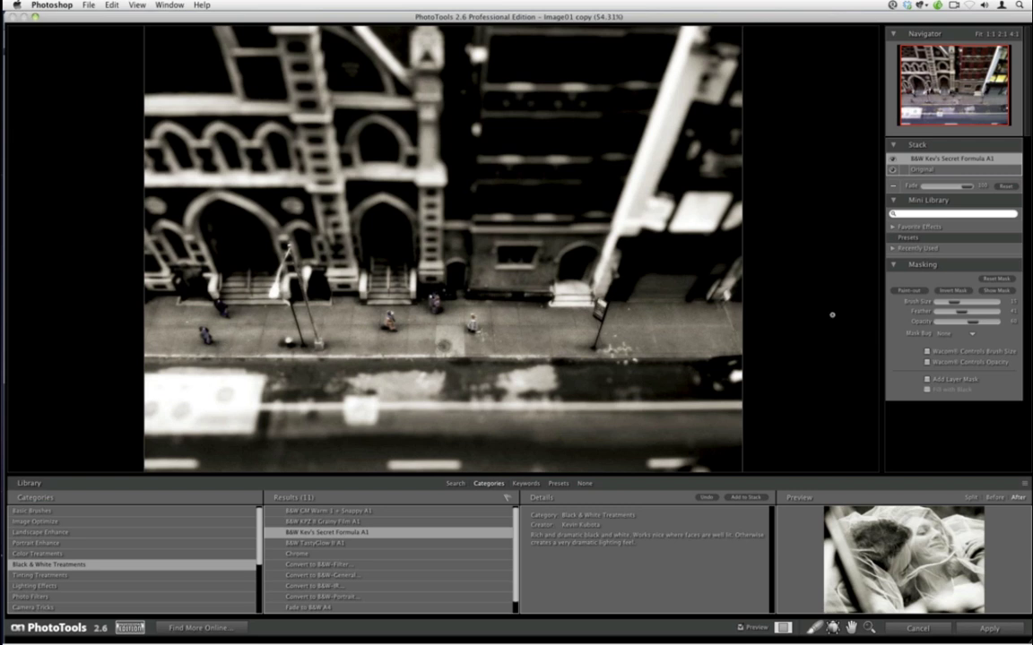
left_click_drag(973, 321, 978, 327)
left_click(891, 161)
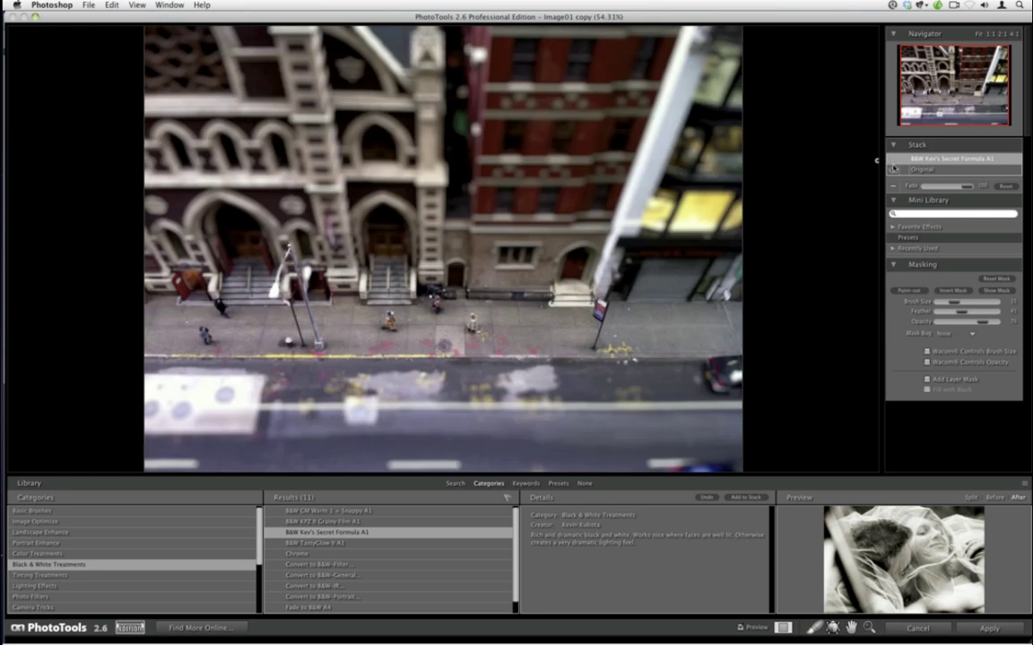
left_click(892, 158)
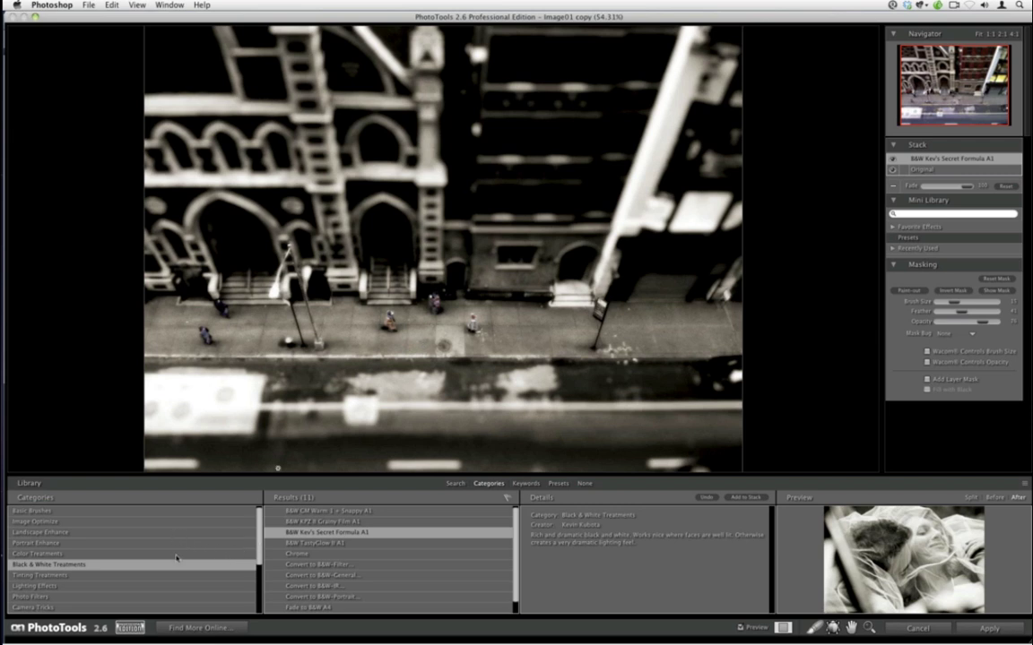
- Stack a Dynamic Light effect set to Darken Planar and drag its centre onto the sidewalk
left_click(190, 586)
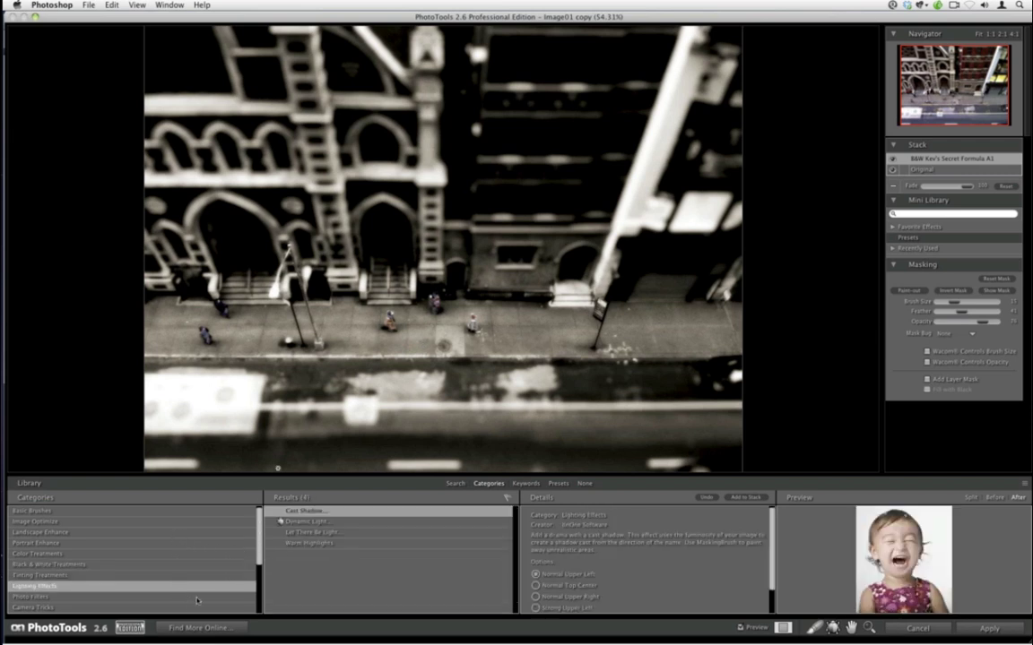
left_click(318, 522)
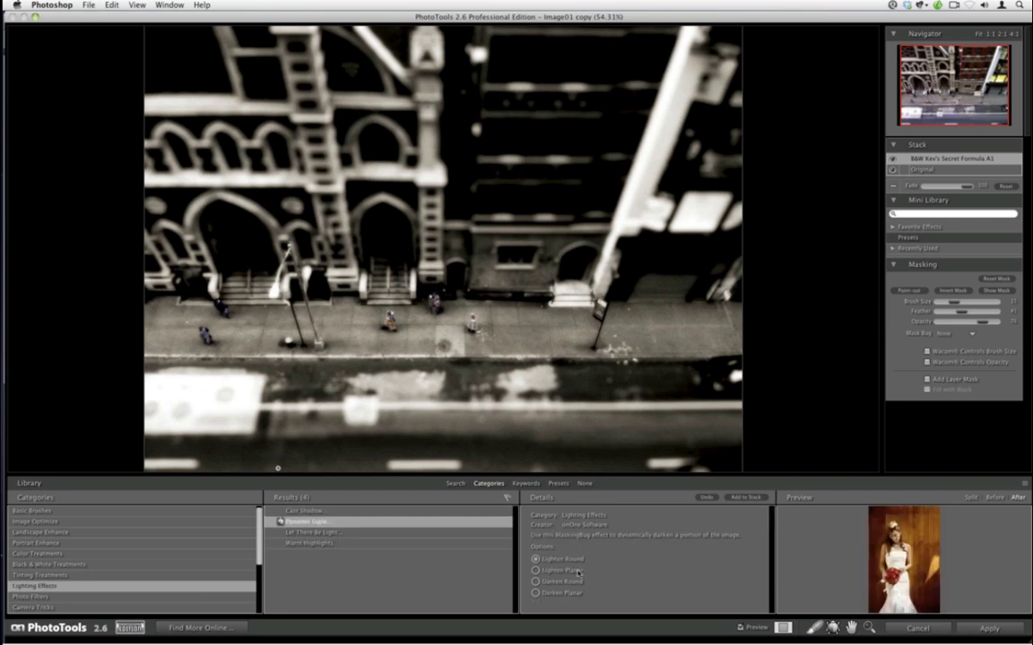
left_click(536, 593)
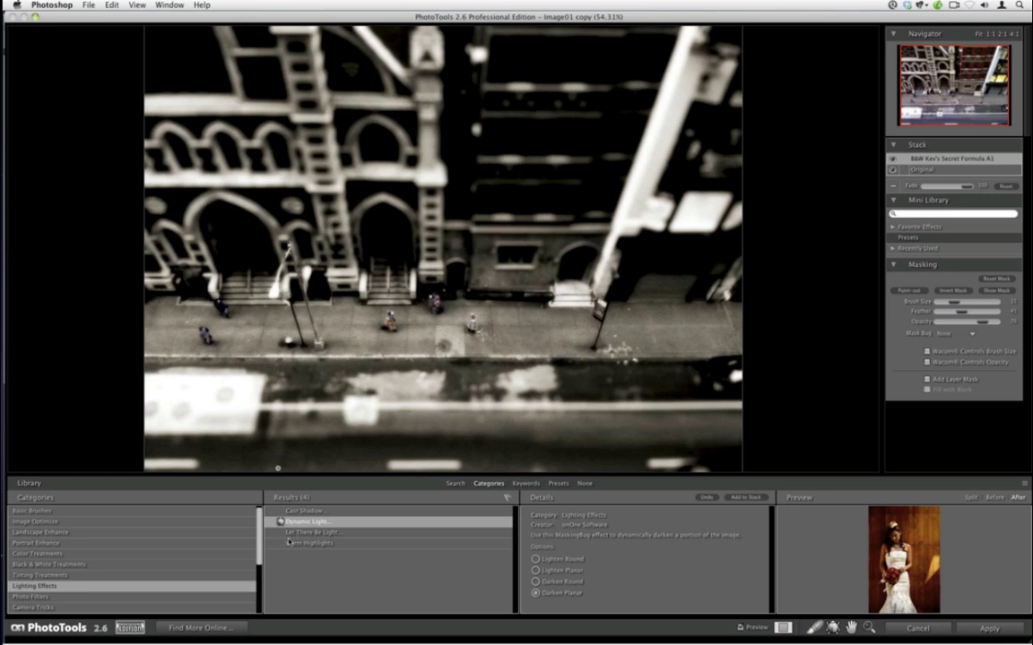
left_click(729, 498)
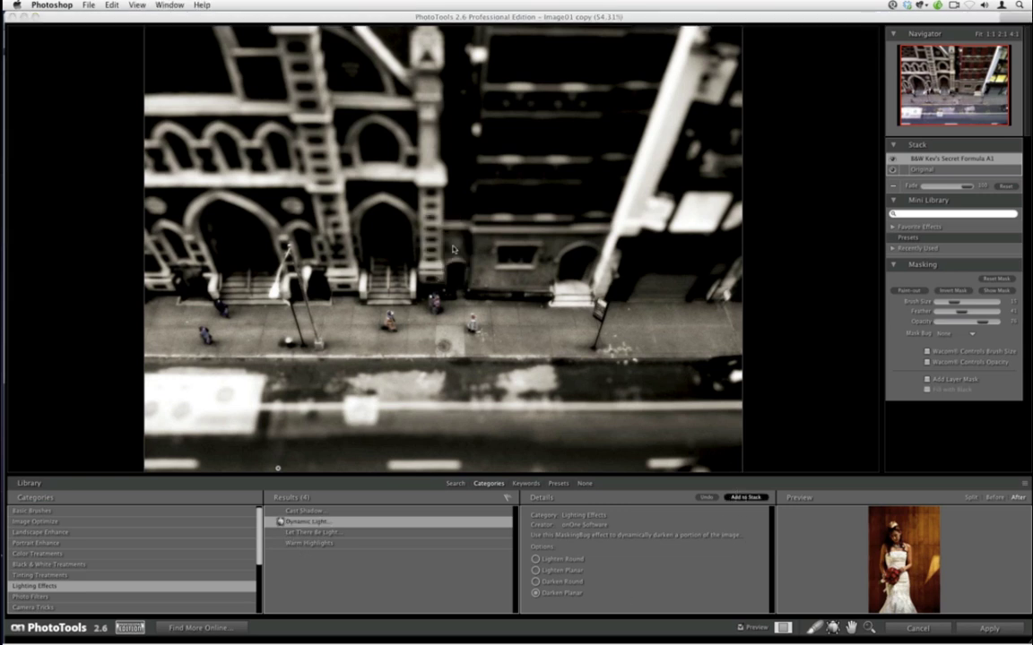
left_click_drag(442, 257, 458, 342)
left_click_drag(458, 291, 459, 298)
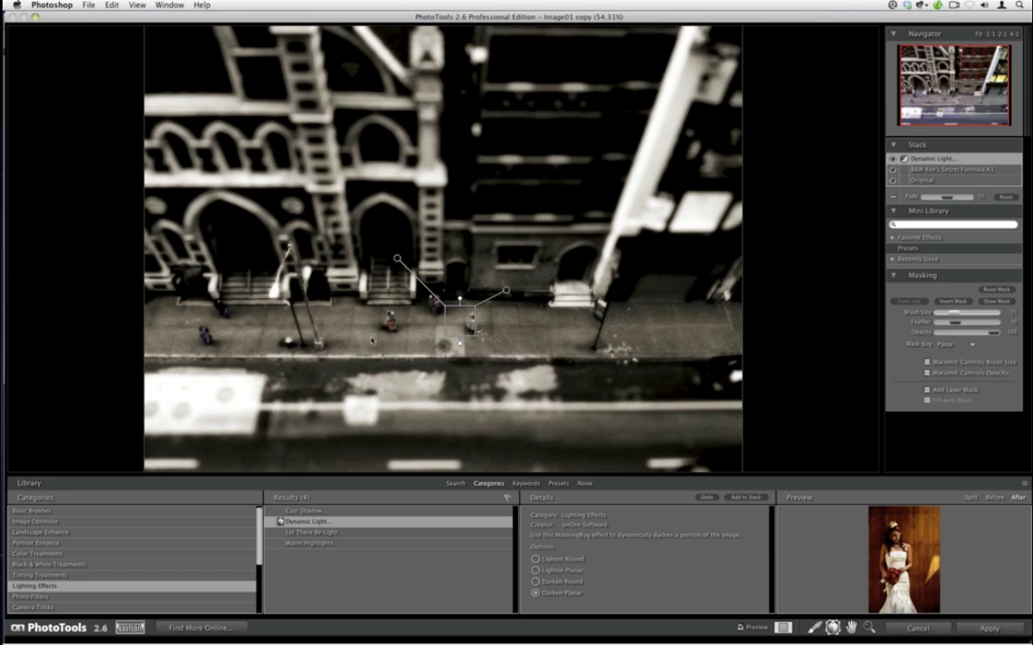
- Invert the Dynamic Light mask, lower its Fade strength, and stretch the gradient to about 765 px
left_click(950, 303)
left_click_drag(946, 196, 949, 197)
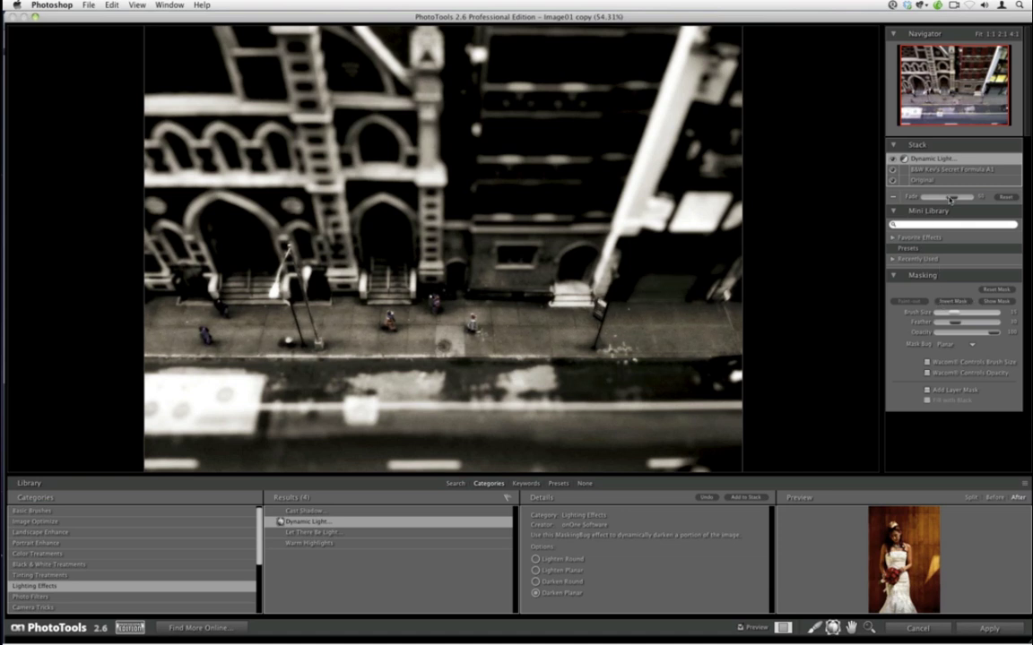
left_click_drag(950, 198, 928, 196)
mouse_move(424, 332)
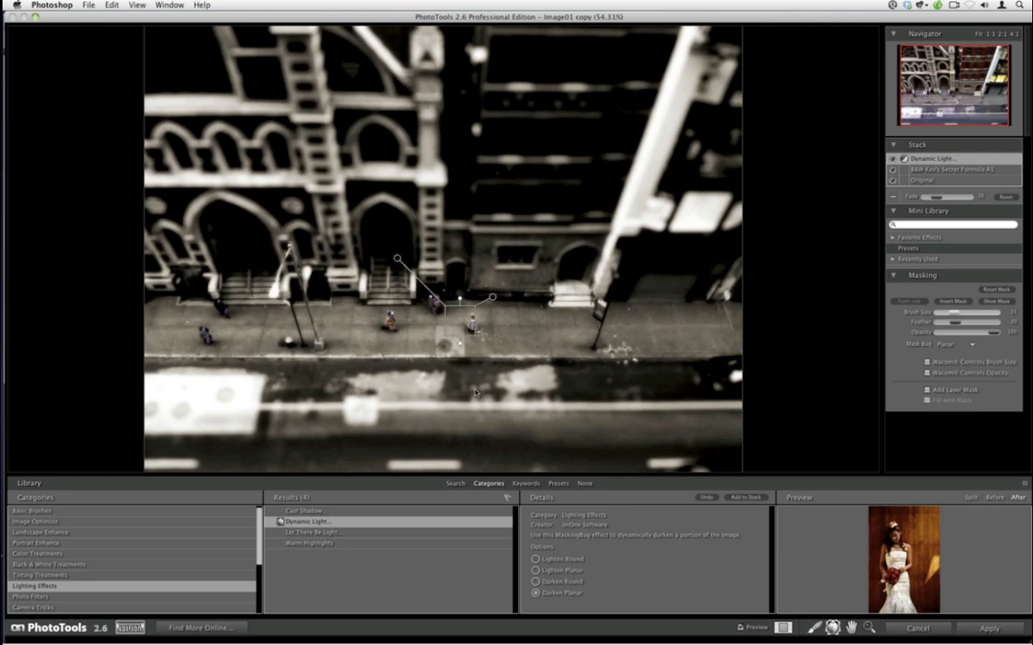
left_click_drag(462, 350, 467, 347)
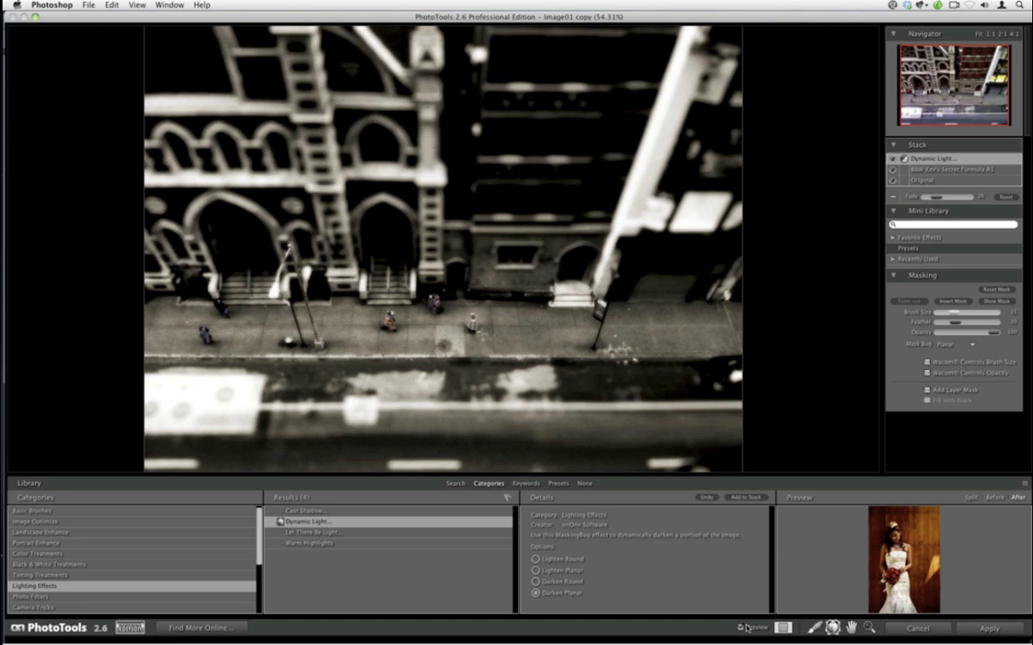
- Hide the library, zoom in, compare with Preview toggled off and on, then apply the effects
left_click(583, 484)
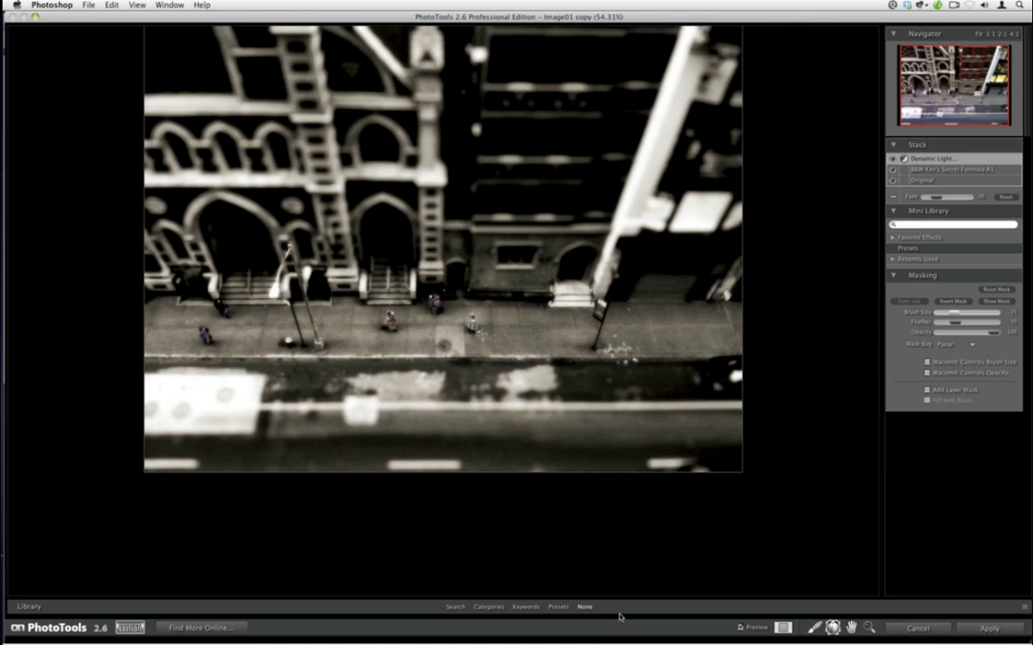
mouse_move(606, 569)
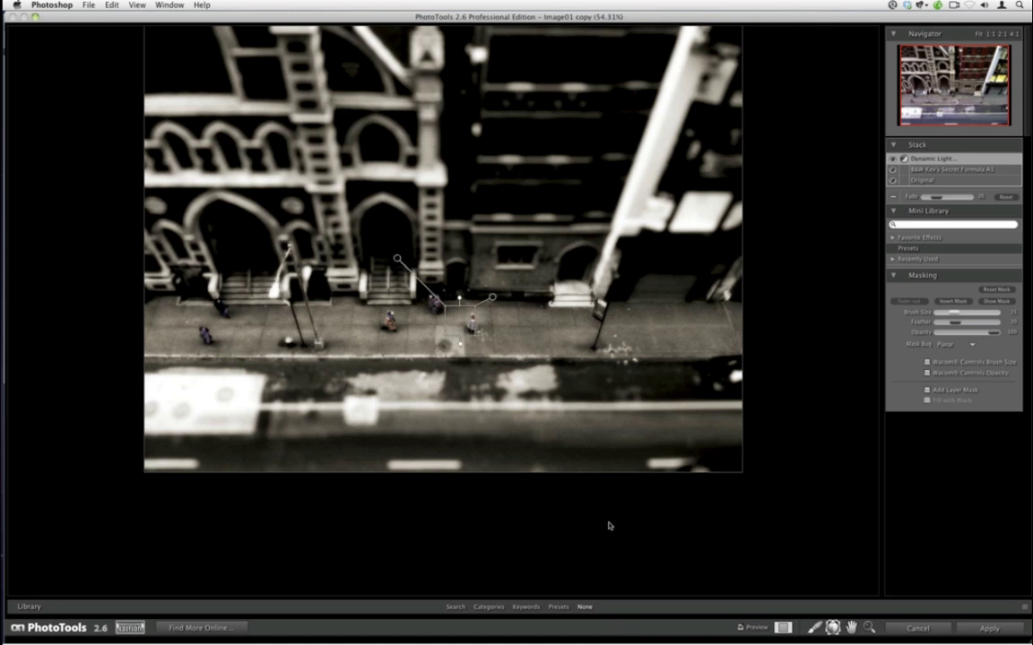
key("super+equal")
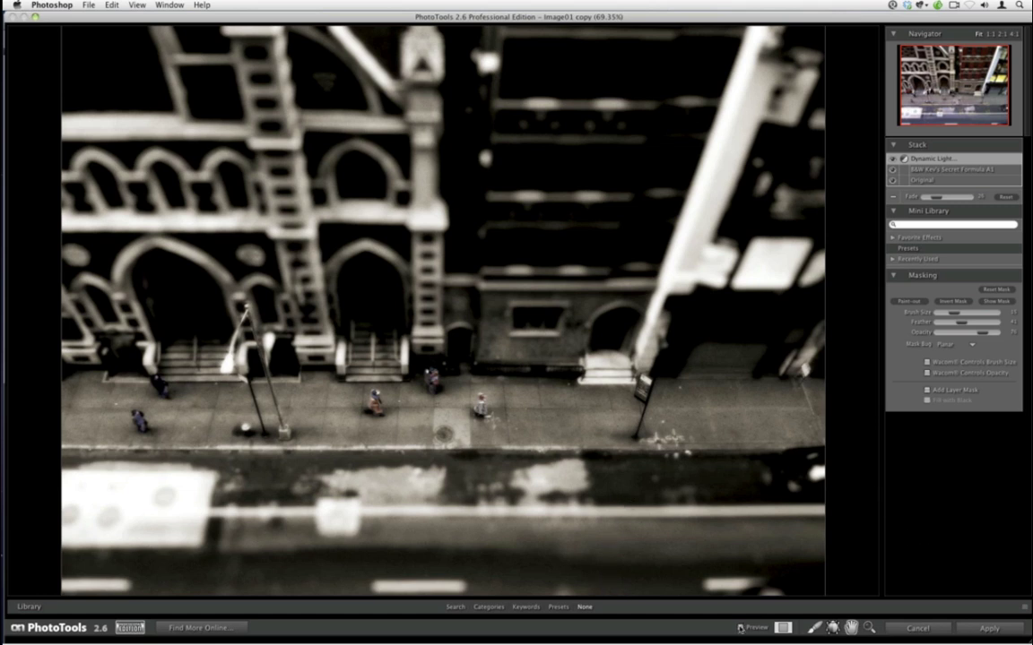
left_click(740, 628)
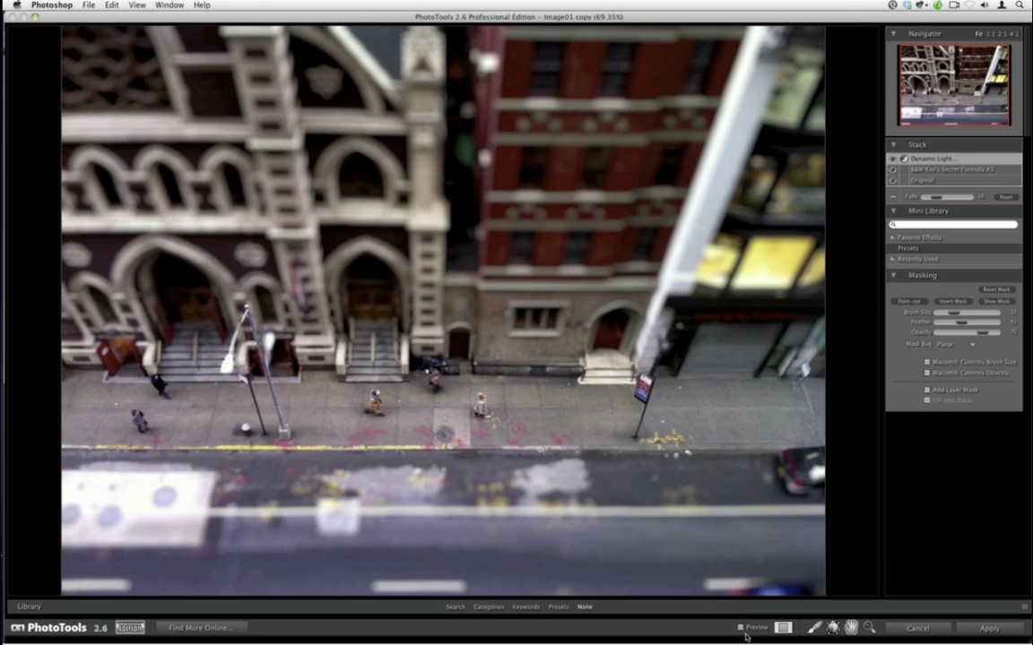
left_click(742, 629)
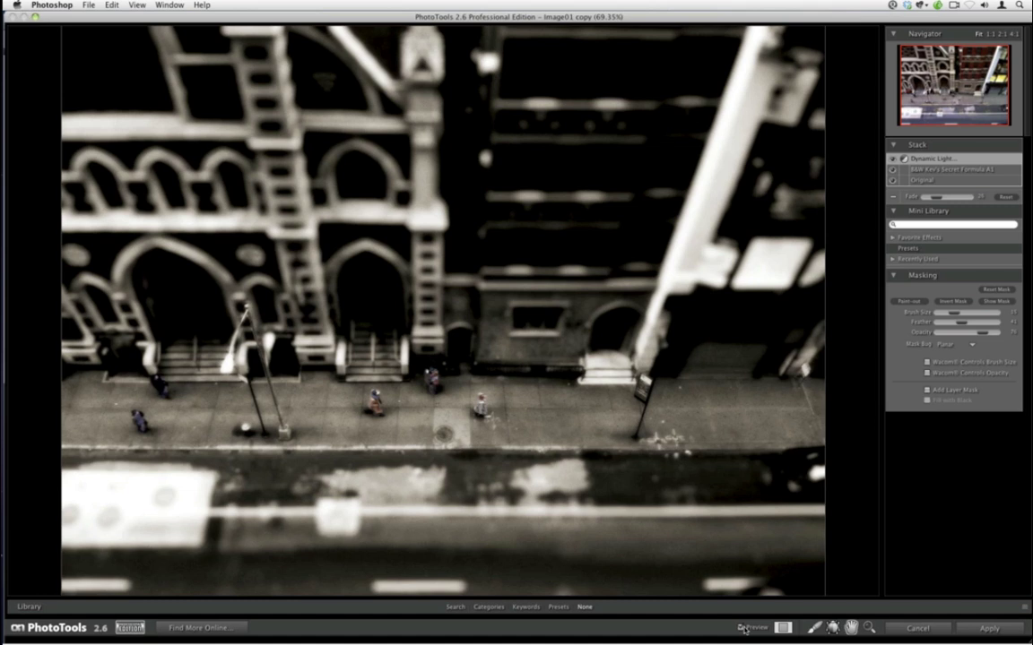
left_click(974, 630)
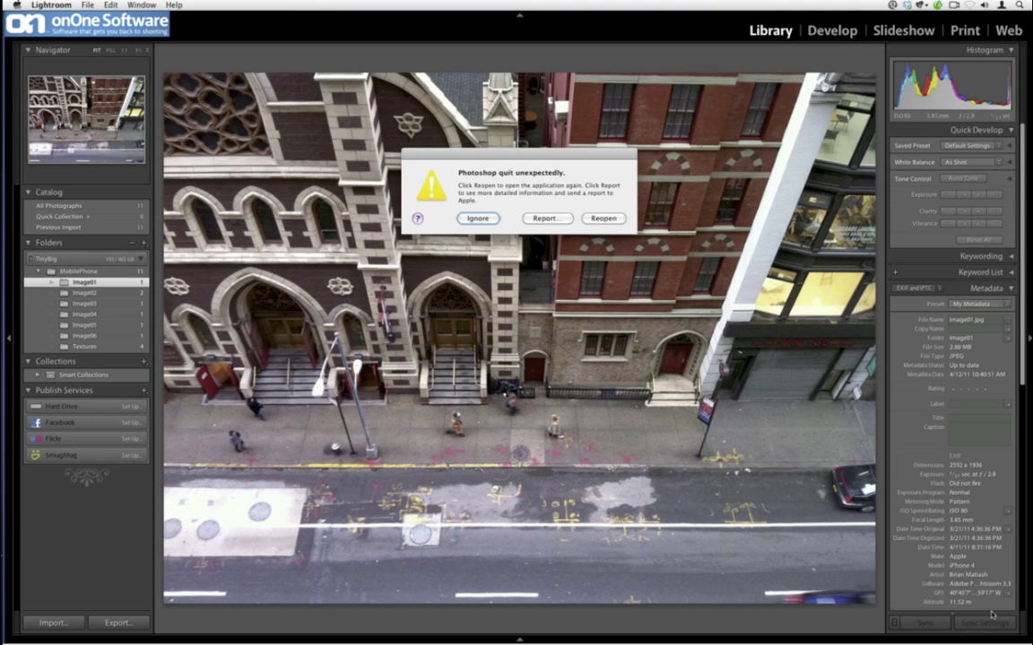
- Ignore the Photoshop crash alert and switch to the Image02 folder's golf photo
left_click(475, 219)
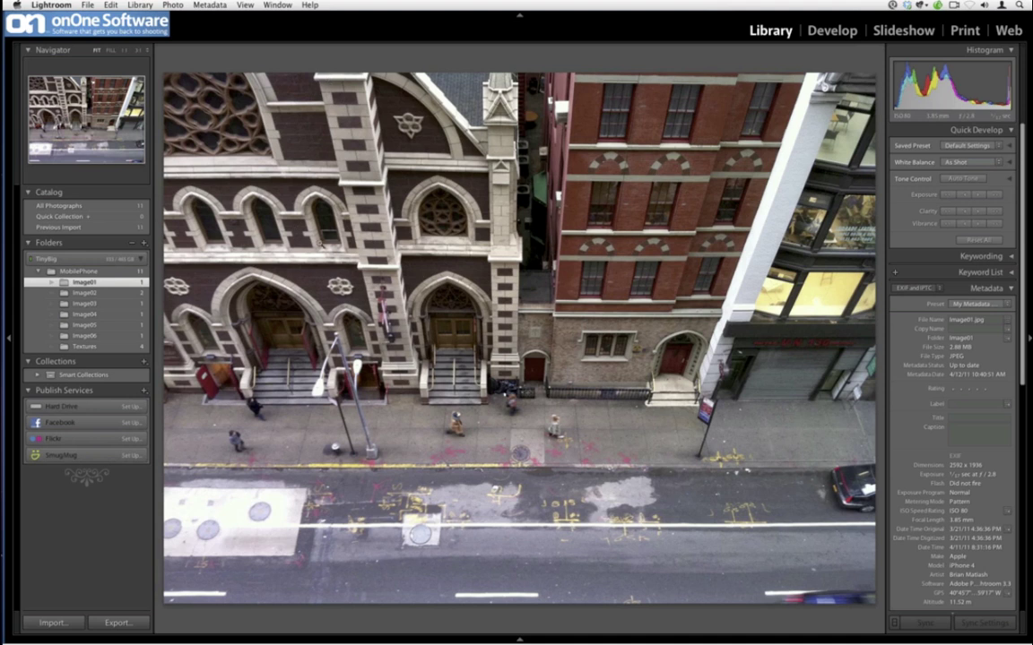
left_click(143, 293)
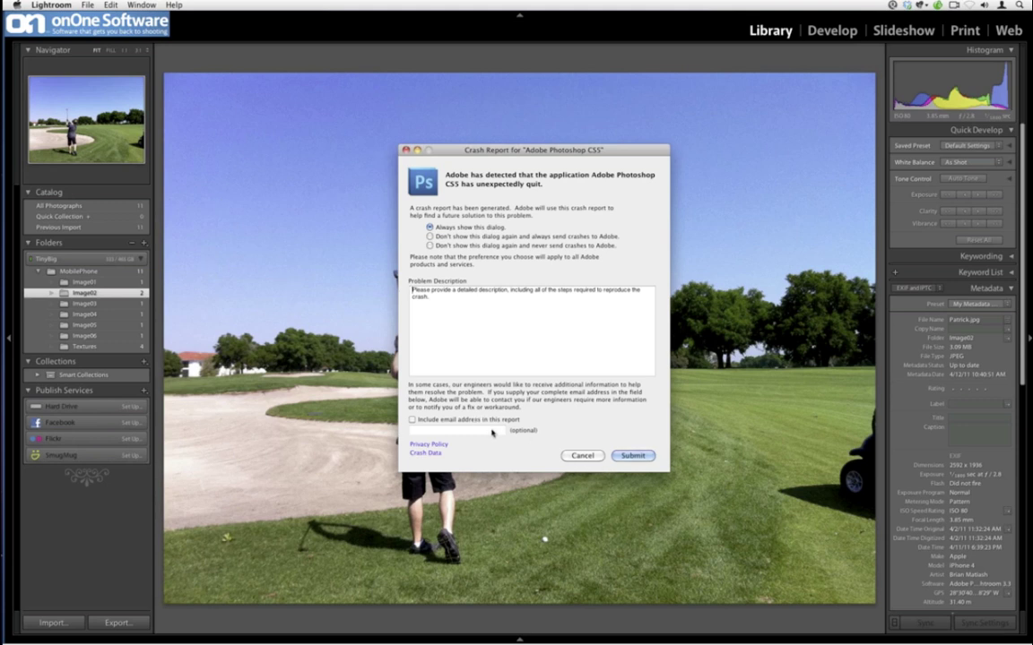
- Describe the crash during the webinar in the report's Problem Description box
left_click(443, 337)
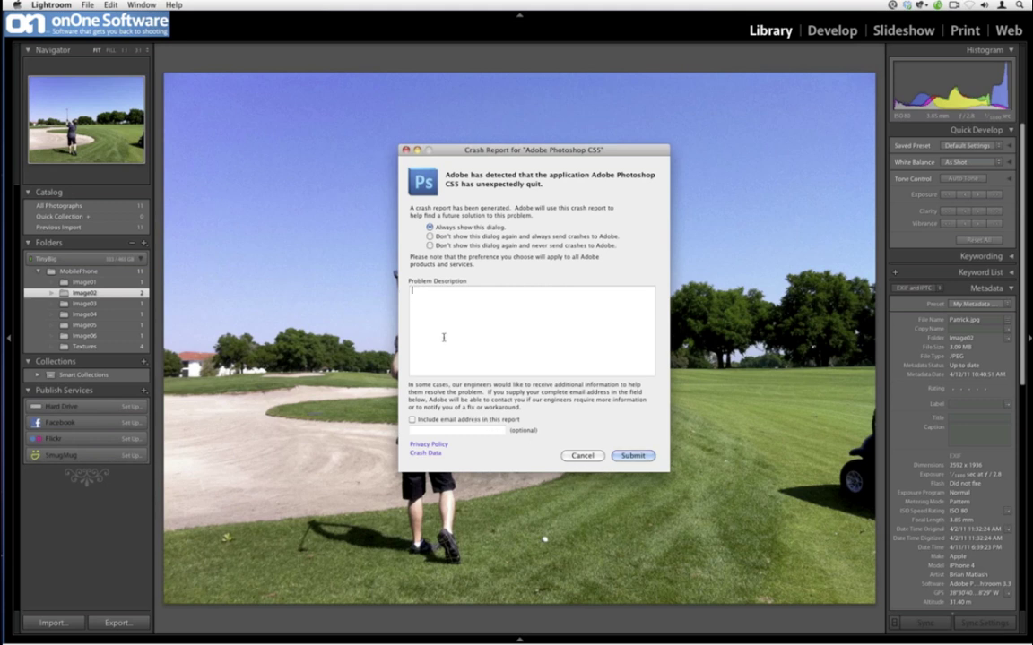
type("Your product crashed in the")
type("middle of my webinar w")
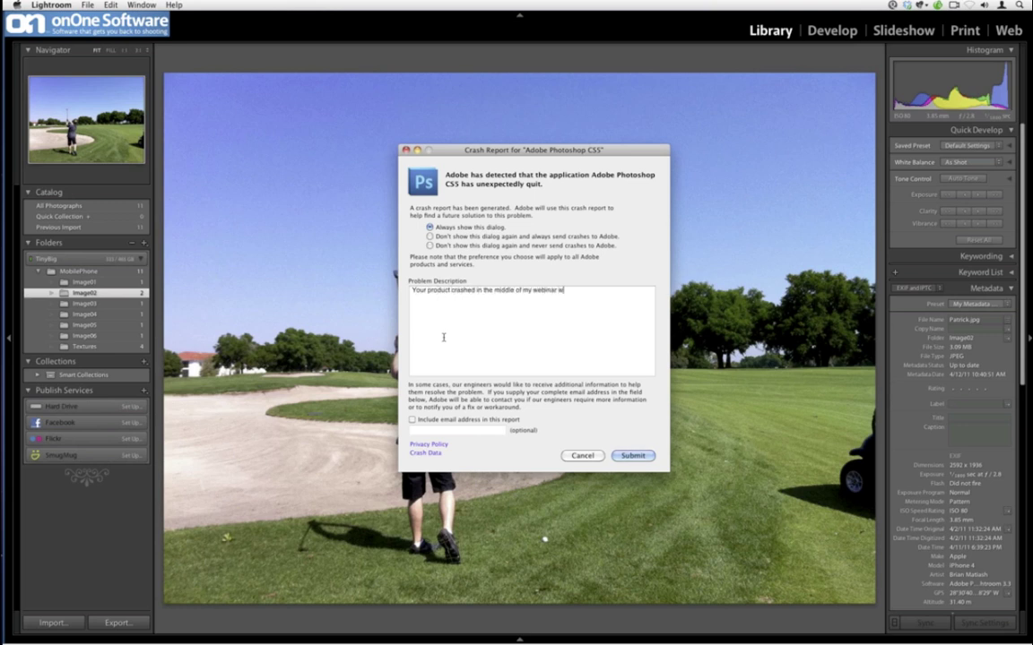
type("ith several hundred attendees. Way to go.")
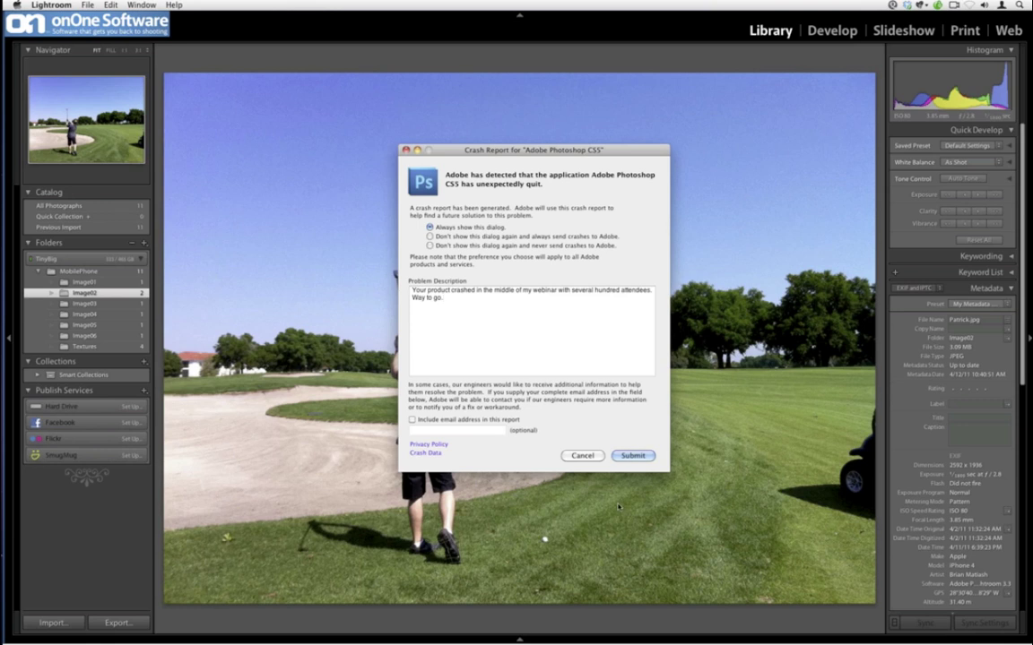
- Include a contact e-mail address, submit the crash report, and dismiss the confirmation
left_click(436, 419)
left_click(439, 431)
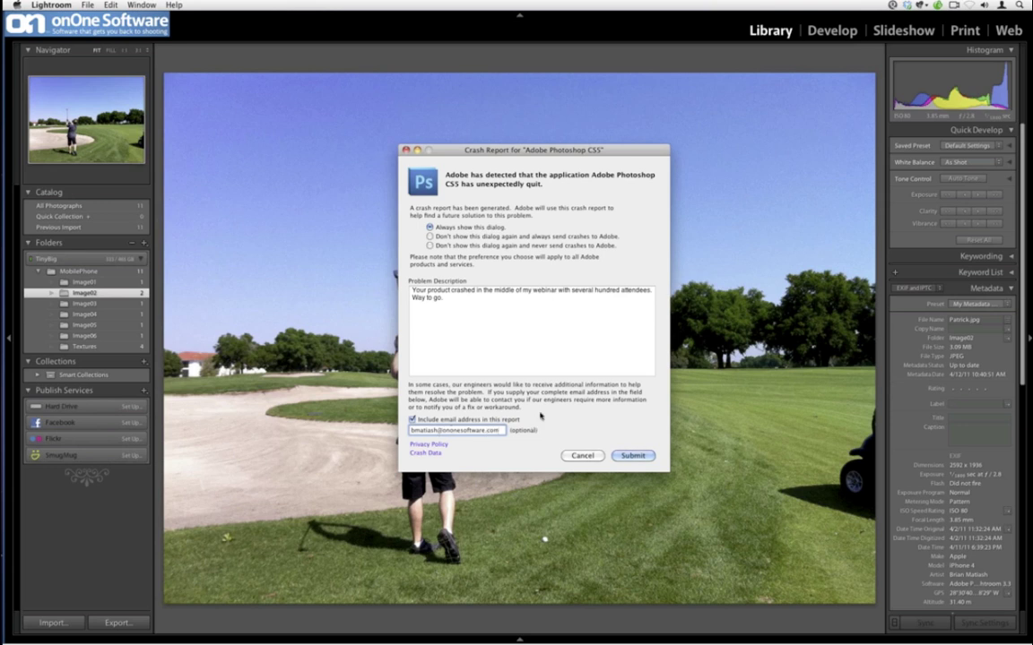
key("Return")
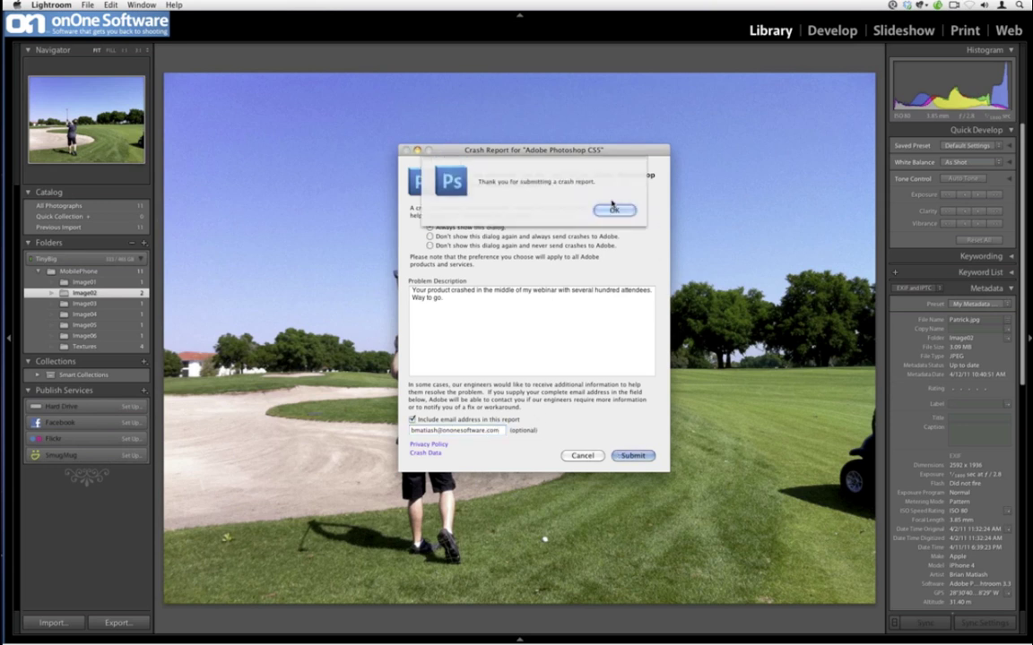
left_click(613, 209)
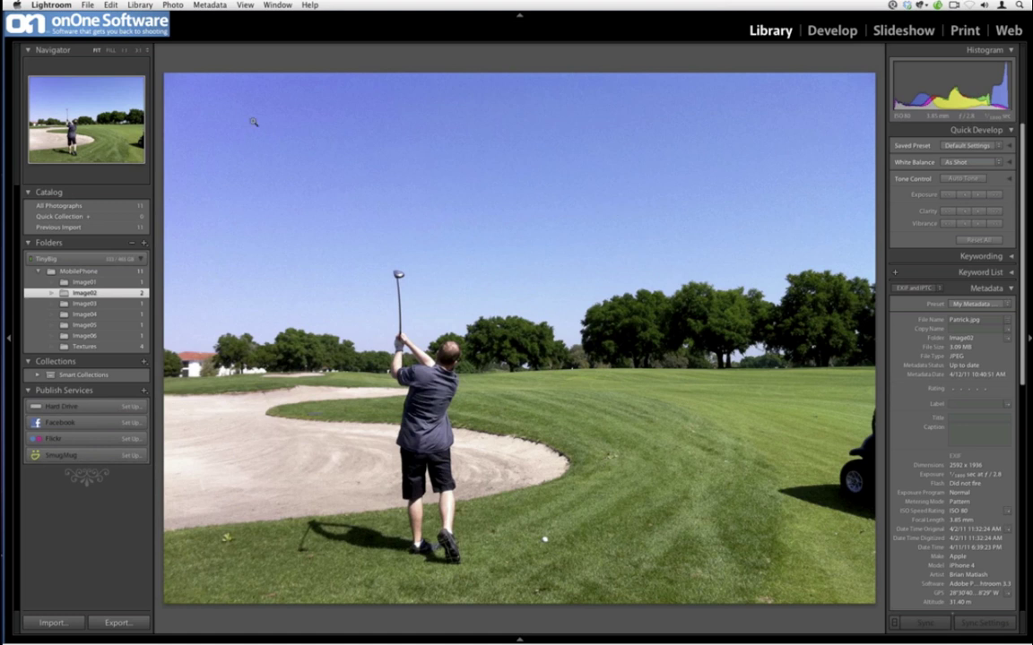
- Check Image01, flip between the Image02 golf and sky photos, then show them in Grid view
left_click(86, 282)
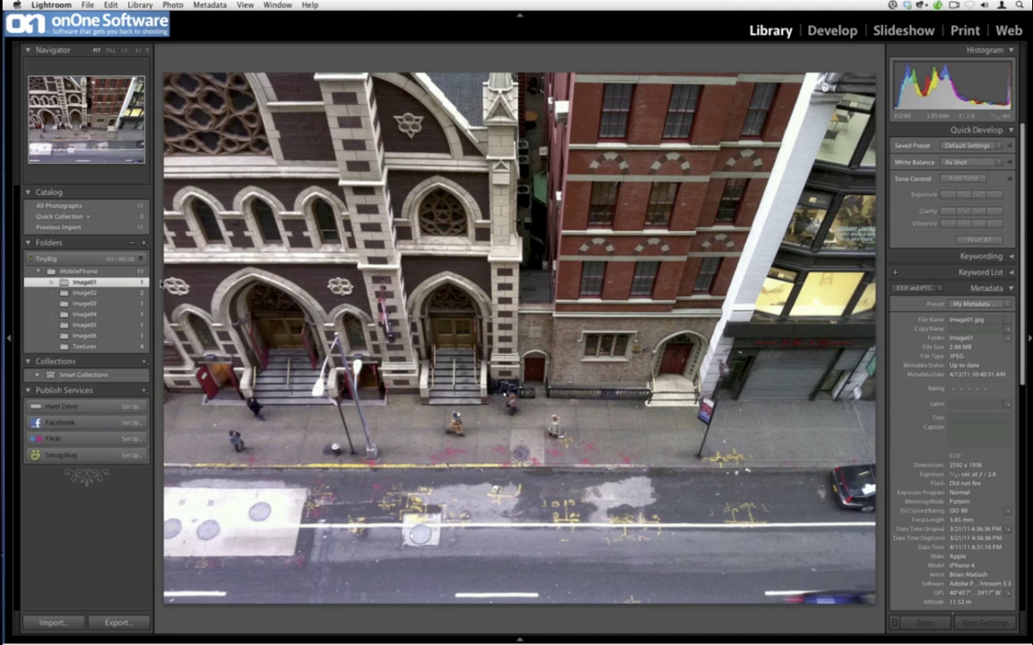
left_click(84, 292)
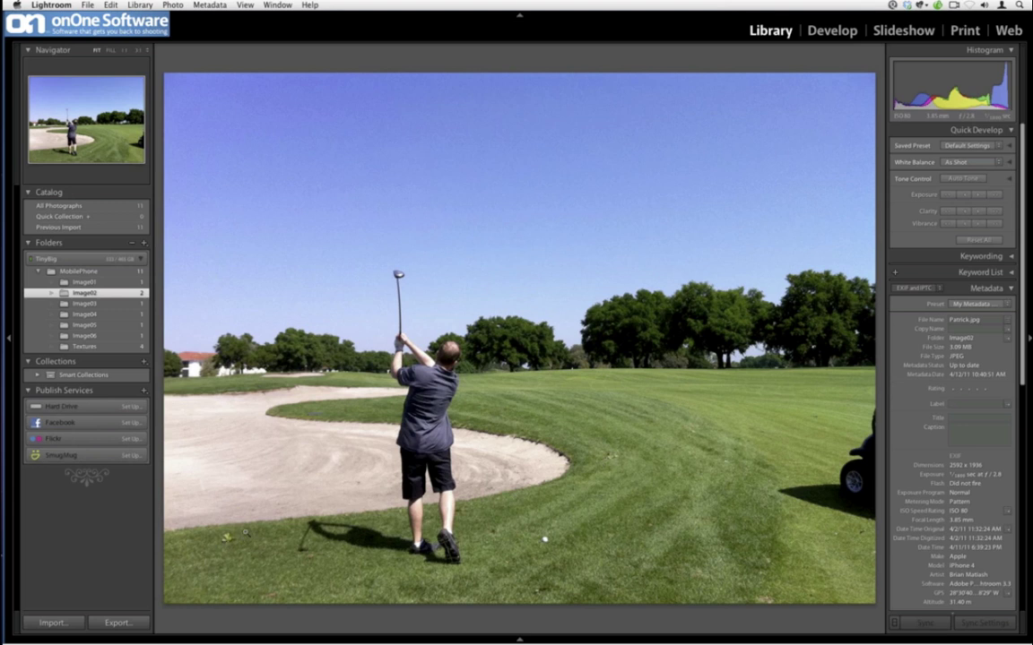
key("Right")
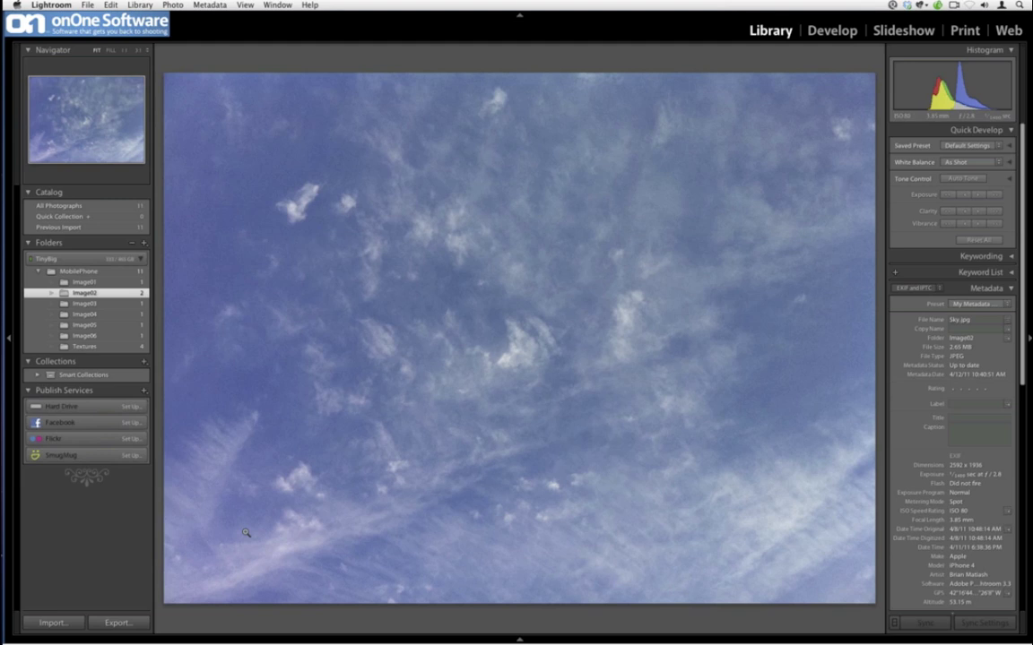
key("Left")
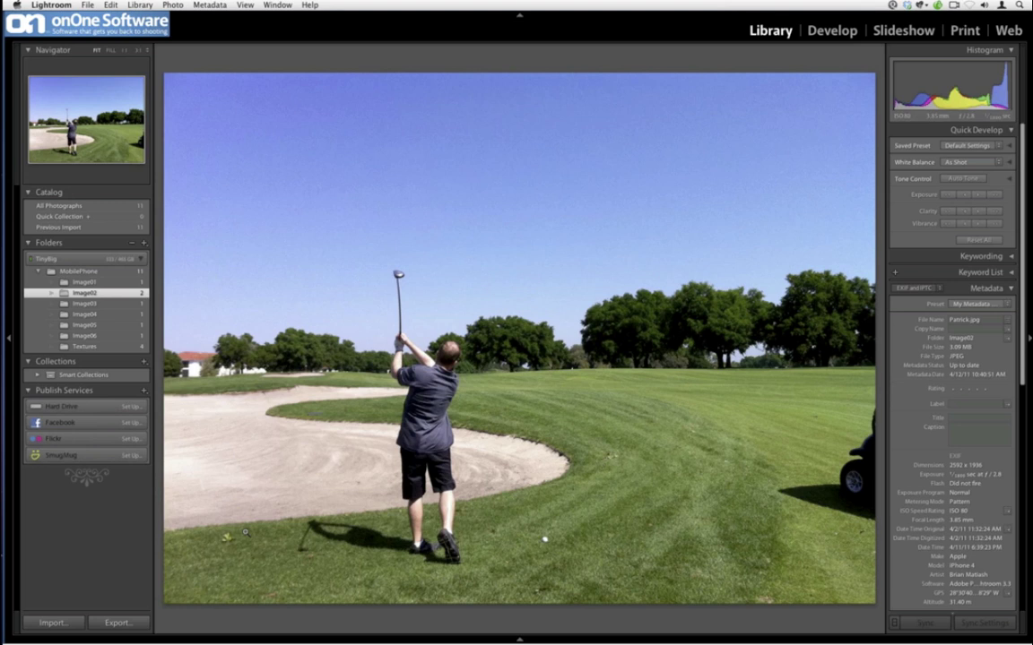
key("Right")
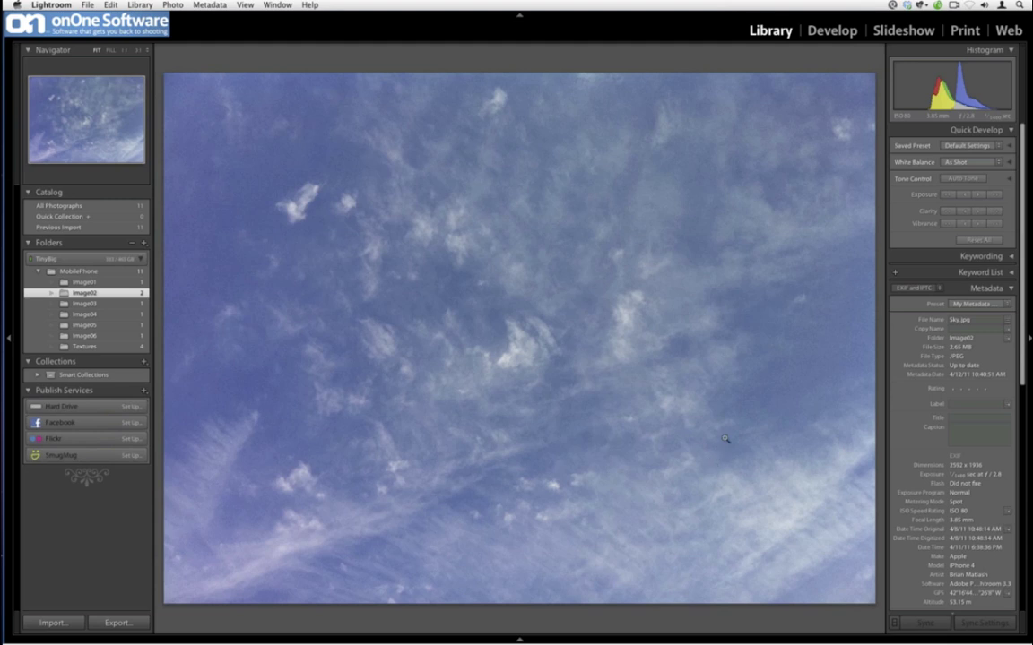
key("g")
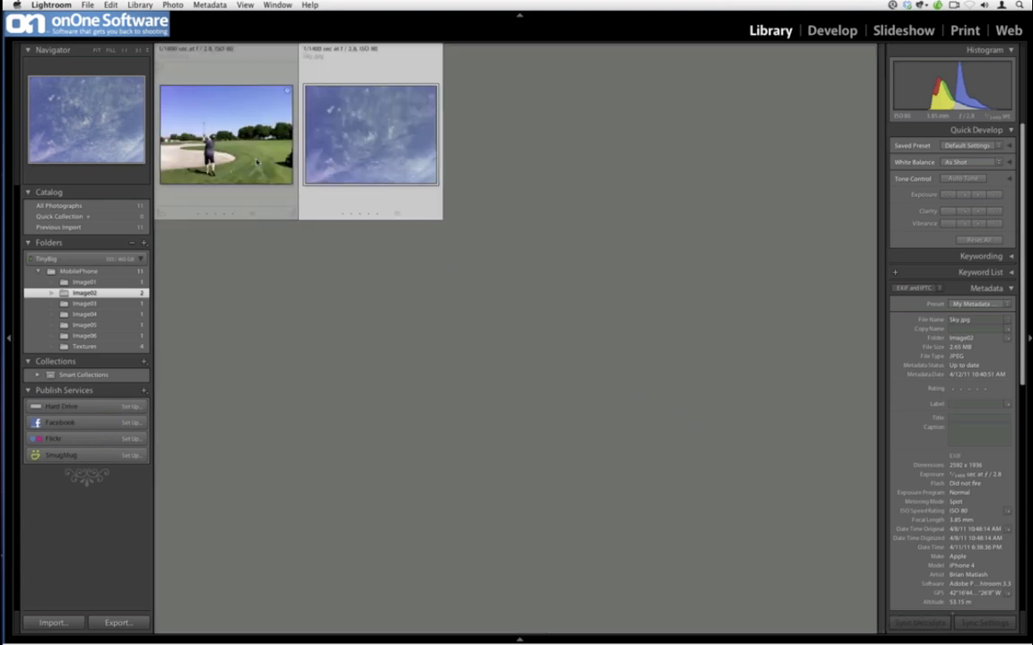
- Open the selected golf and sky photos in Photoshop CS5 as copies with Lightroom adjustments
left_click(257, 162, "super")
right_click(258, 161)
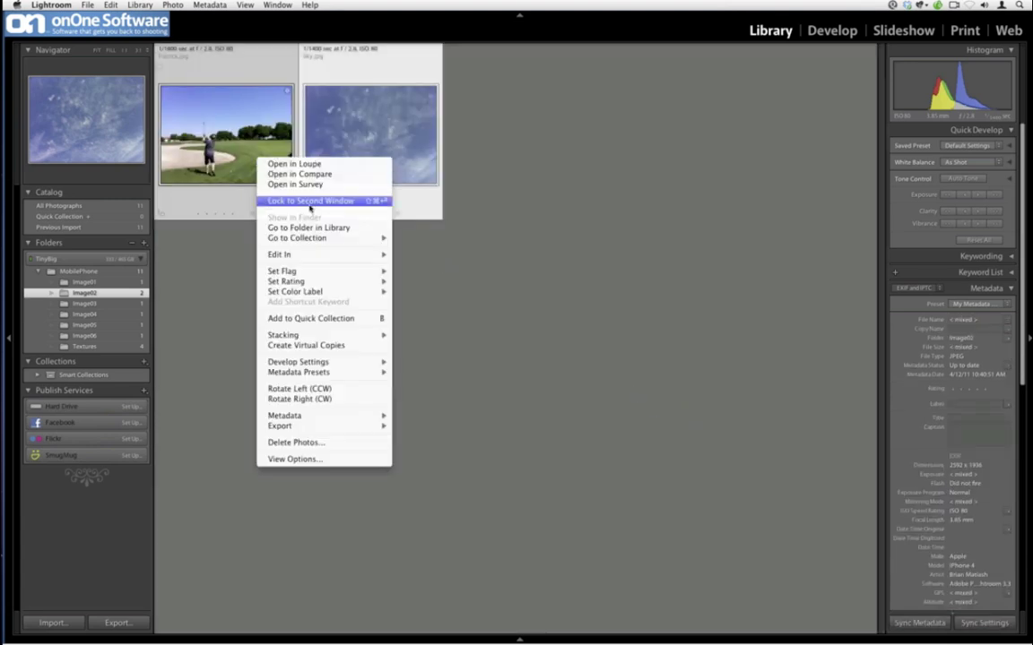
mouse_move(373, 256)
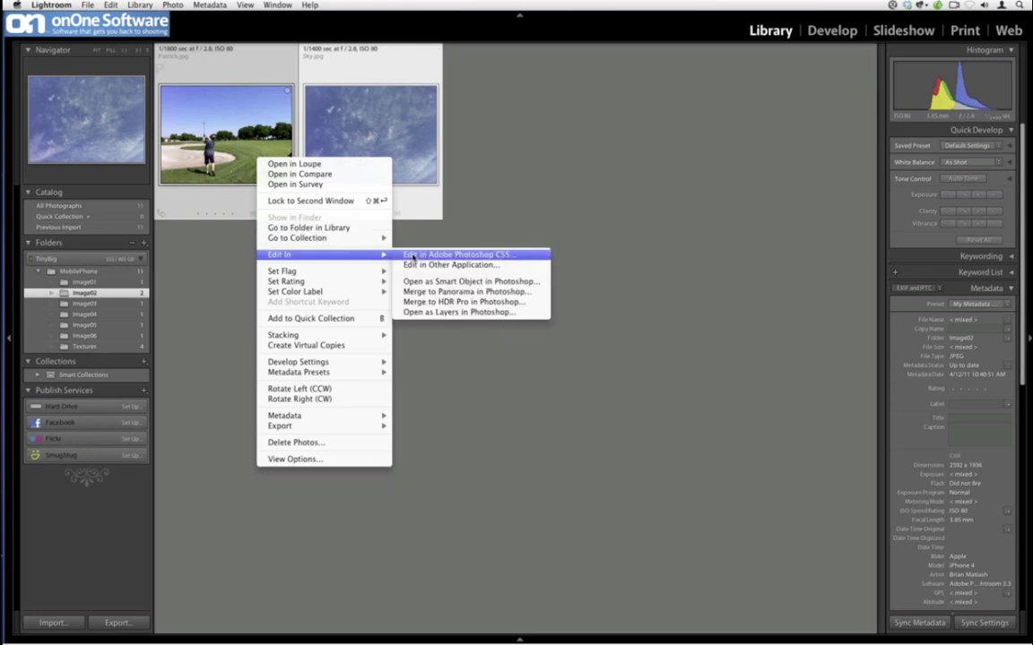
left_click(413, 256)
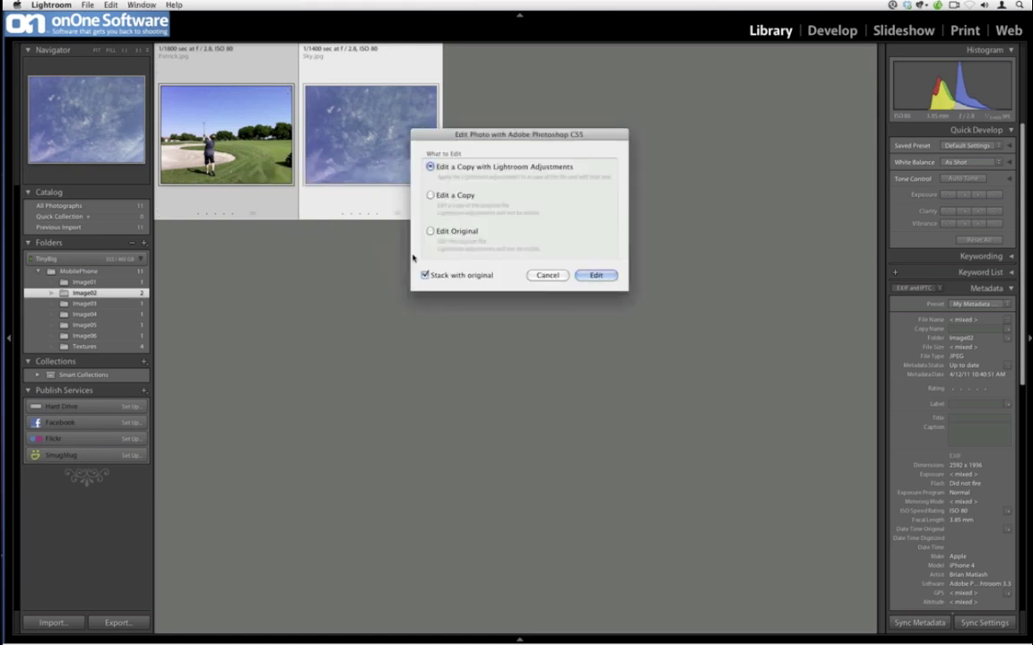
left_click(595, 274)
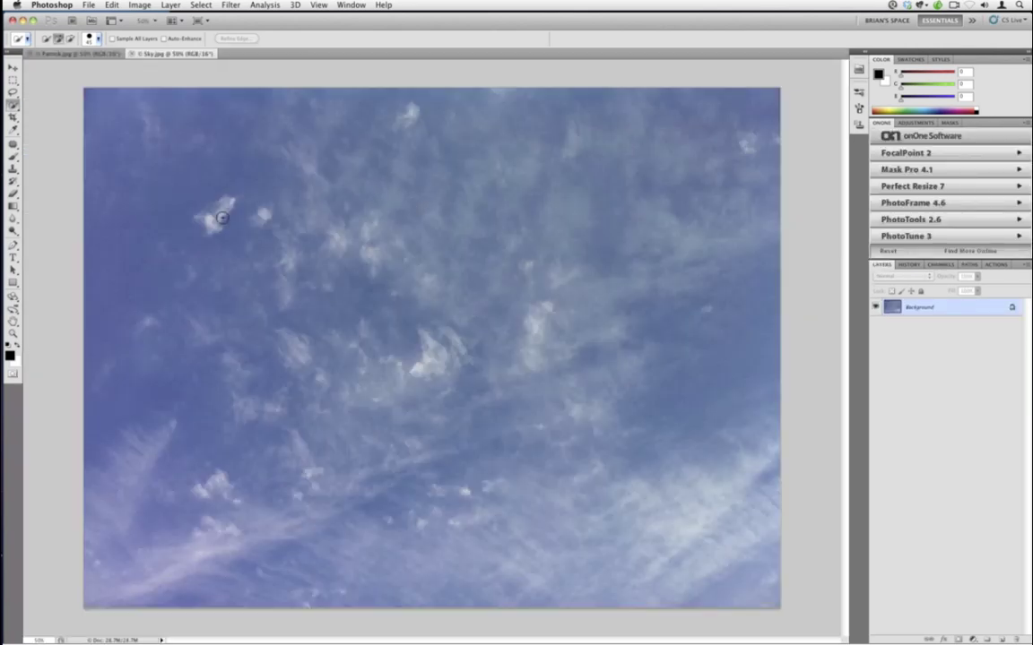
- Zoom the sky photo to 100% and 200% to inspect noise, fit it, and reach Filter > Topaz Labs
key("super+alt+0")
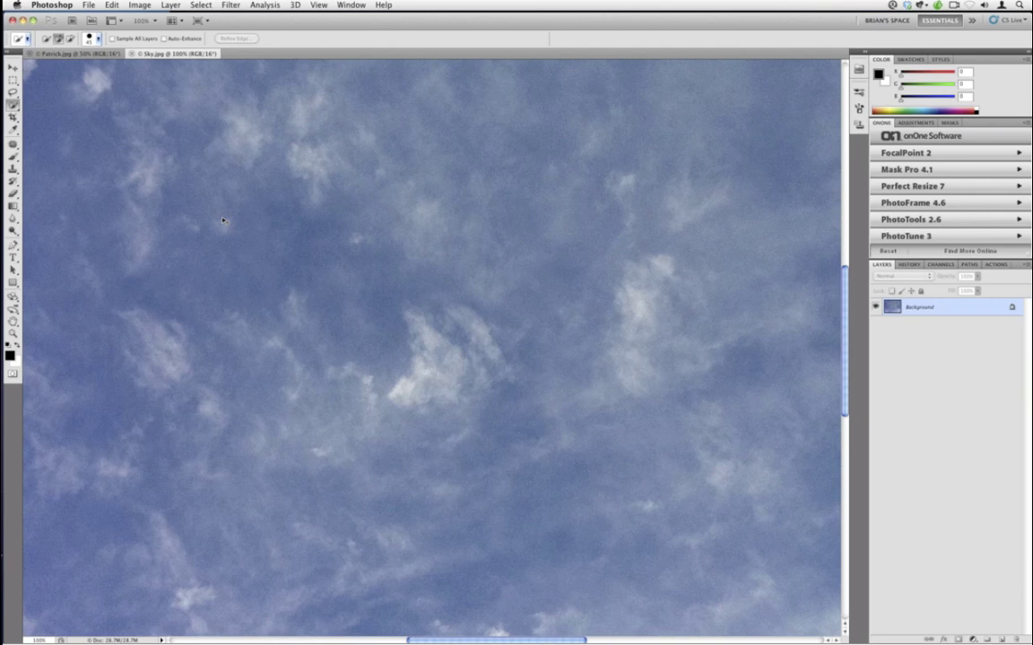
key("super+equal")
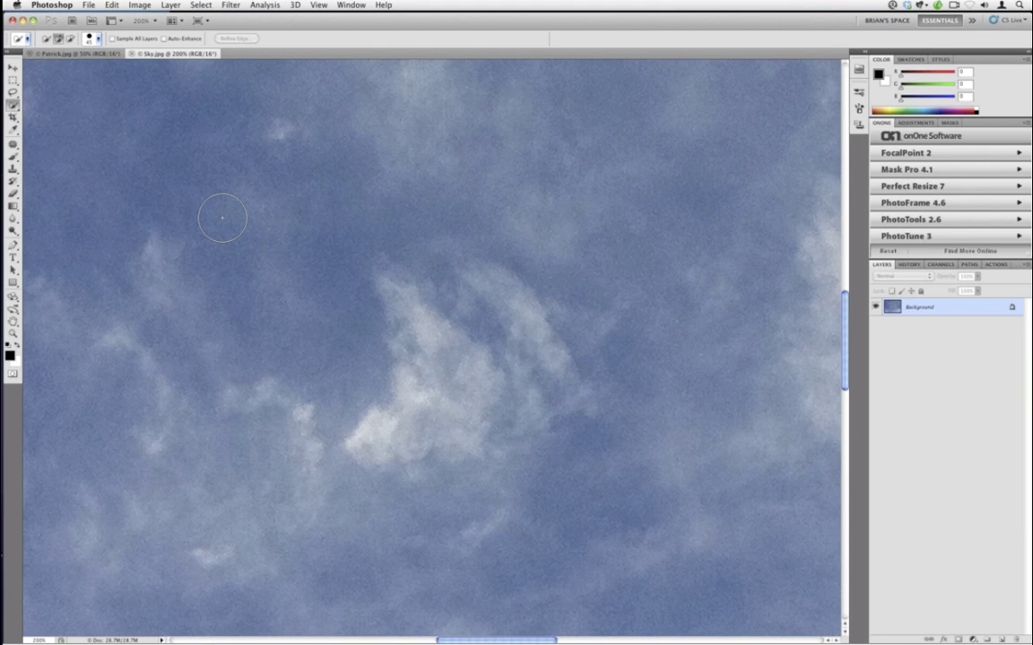
key("super+0")
left_click(230, 4)
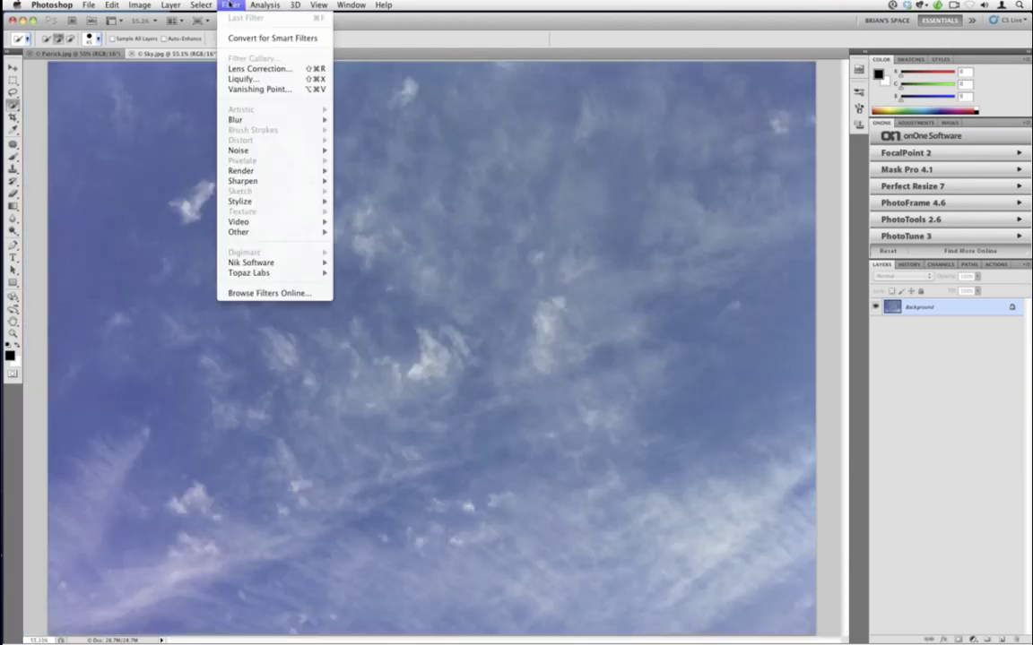
mouse_move(254, 274)
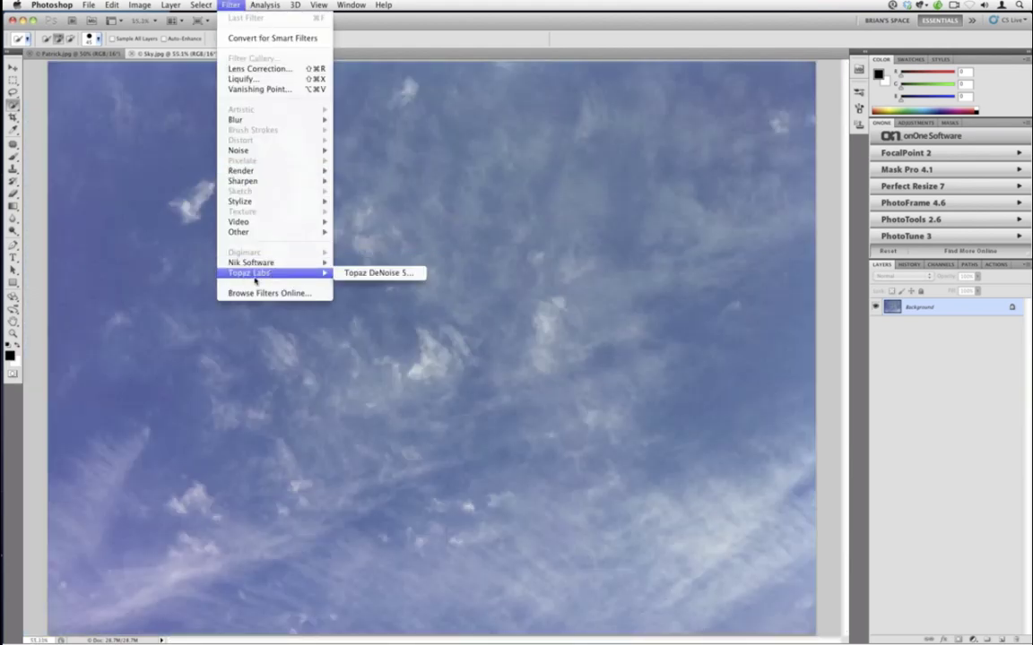
- Apply Topaz DeNoise 5's JPEG - moderate preset to Sky.jpg and return to Photoshop
left_click(345, 275)
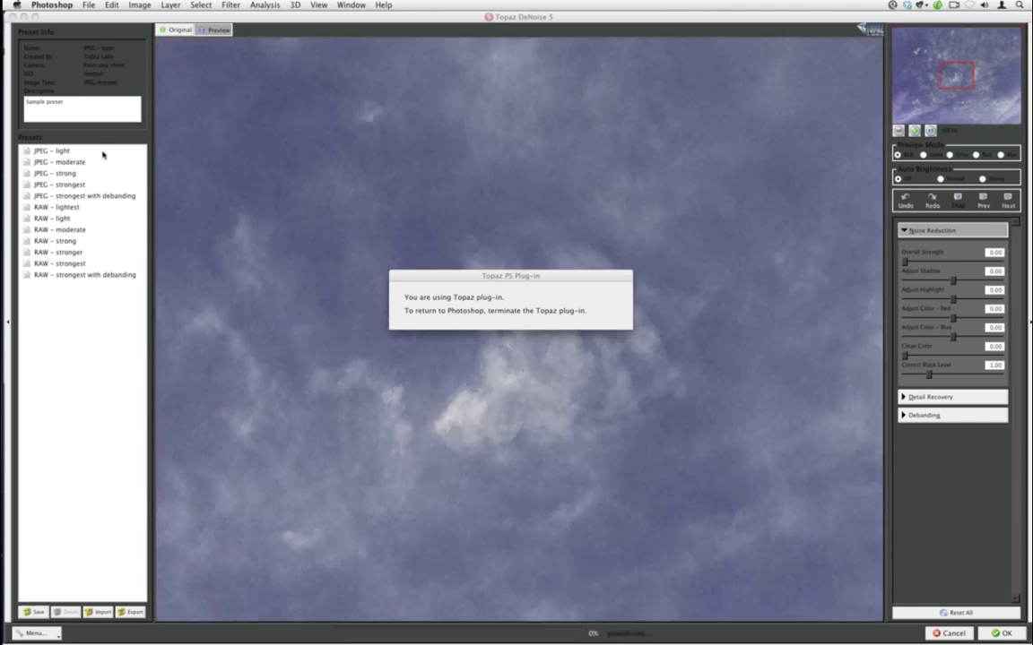
left_click(70, 151)
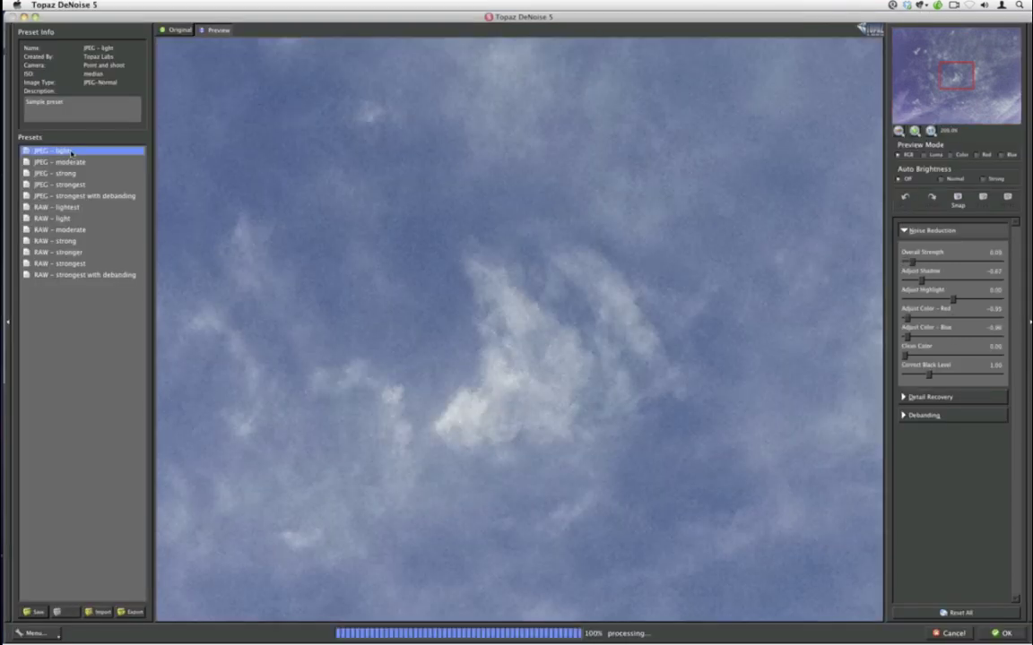
left_click(77, 162)
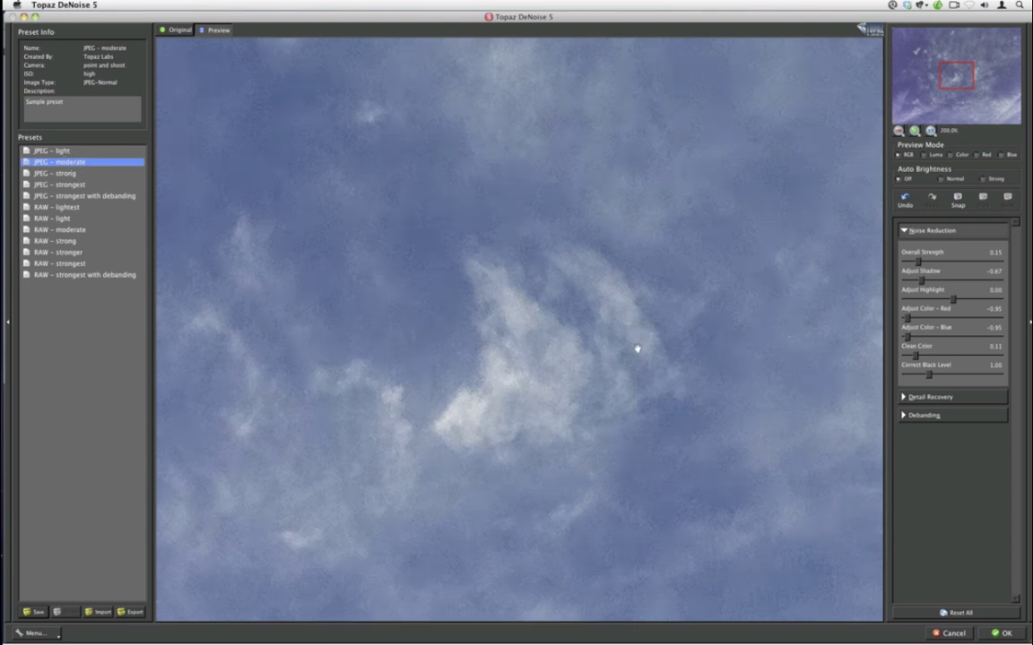
left_click(1004, 634)
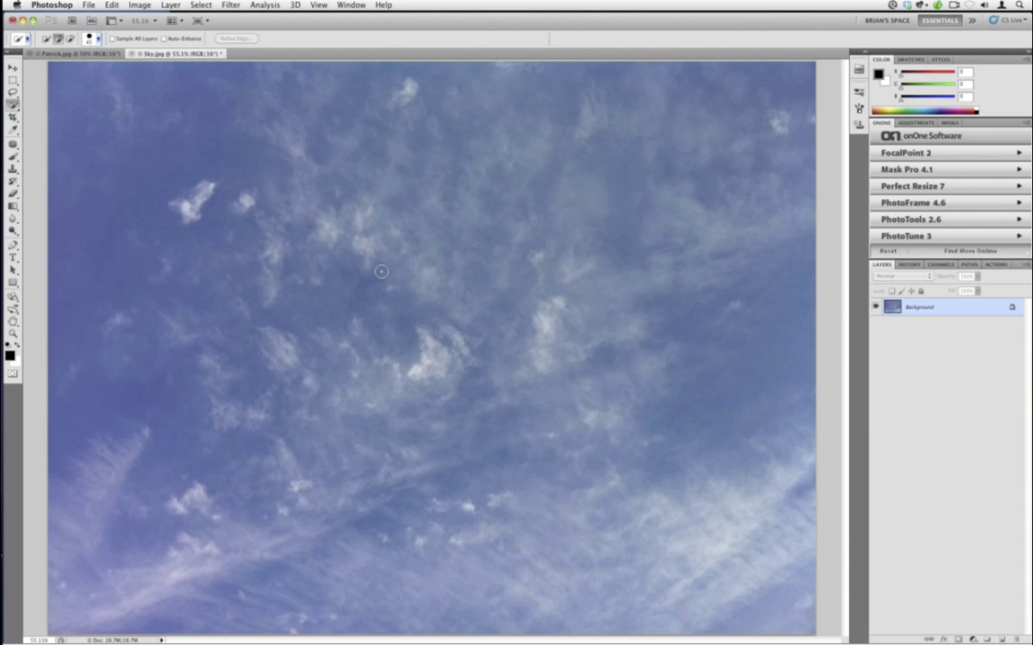
- Fit the sky on screen, then duplicate Patrick.jpg's Background layer with Cmd+J
scroll(381, 274, "up", 3)
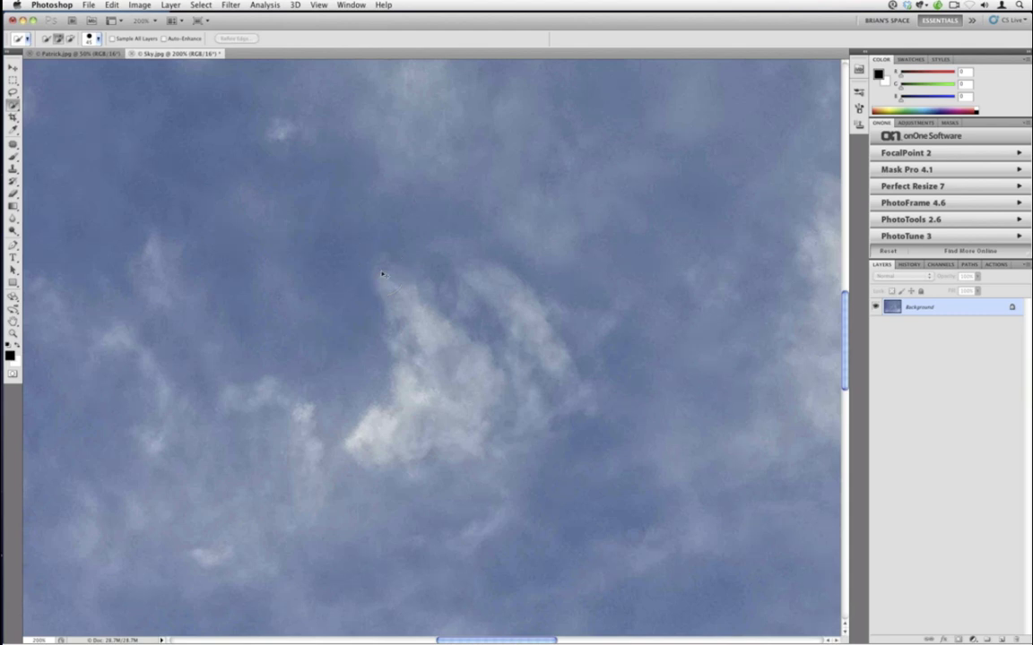
key("super+0")
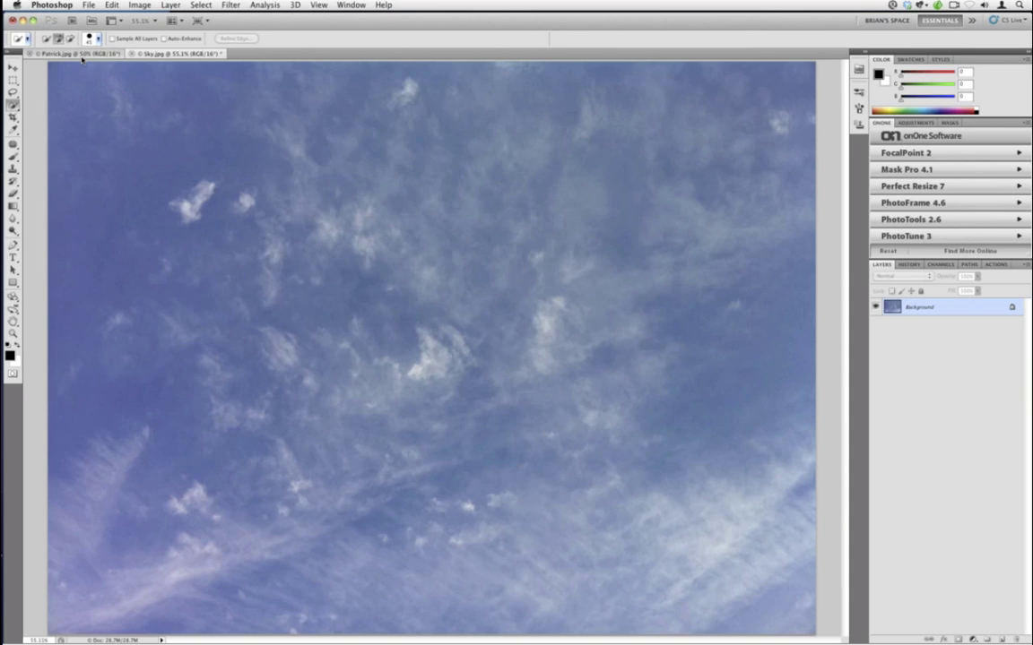
left_click(79, 54)
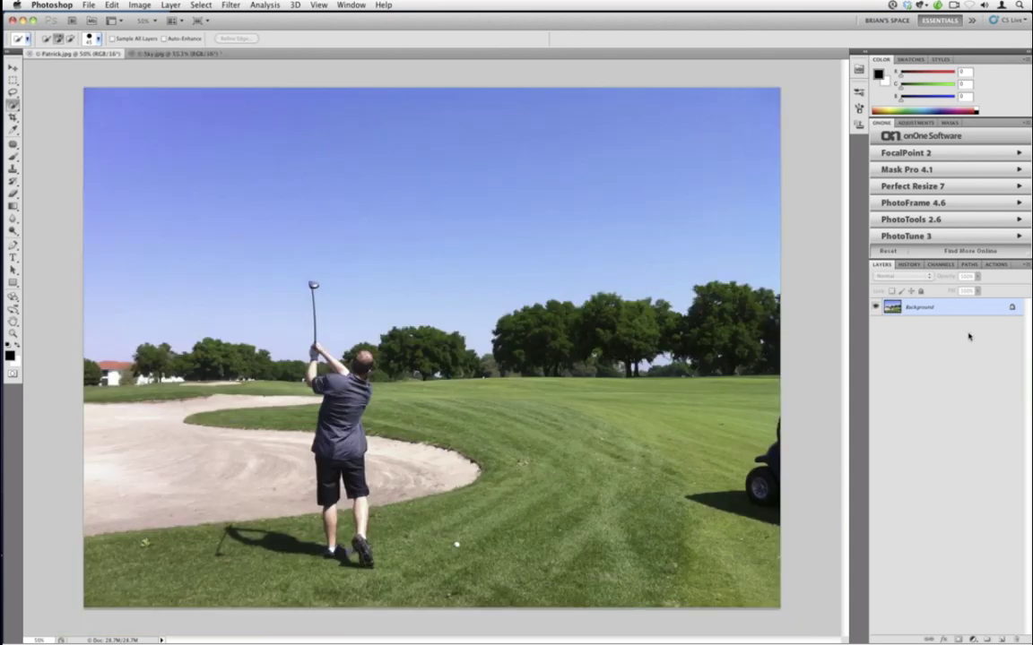
key("super+j")
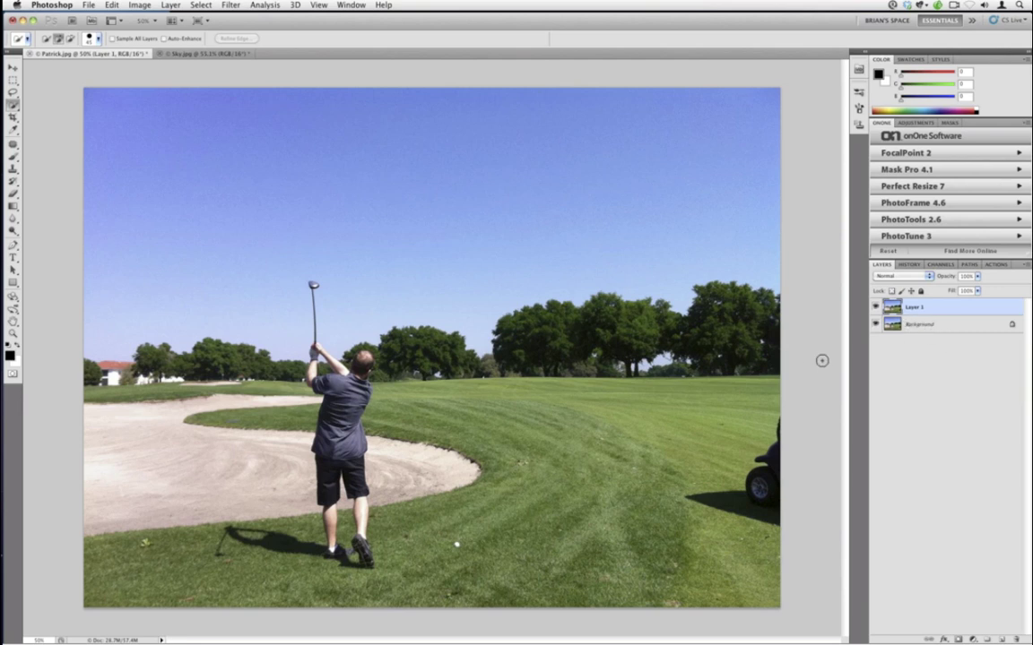
- Select the entire Sky.jpg image with Select > All
left_click(204, 55)
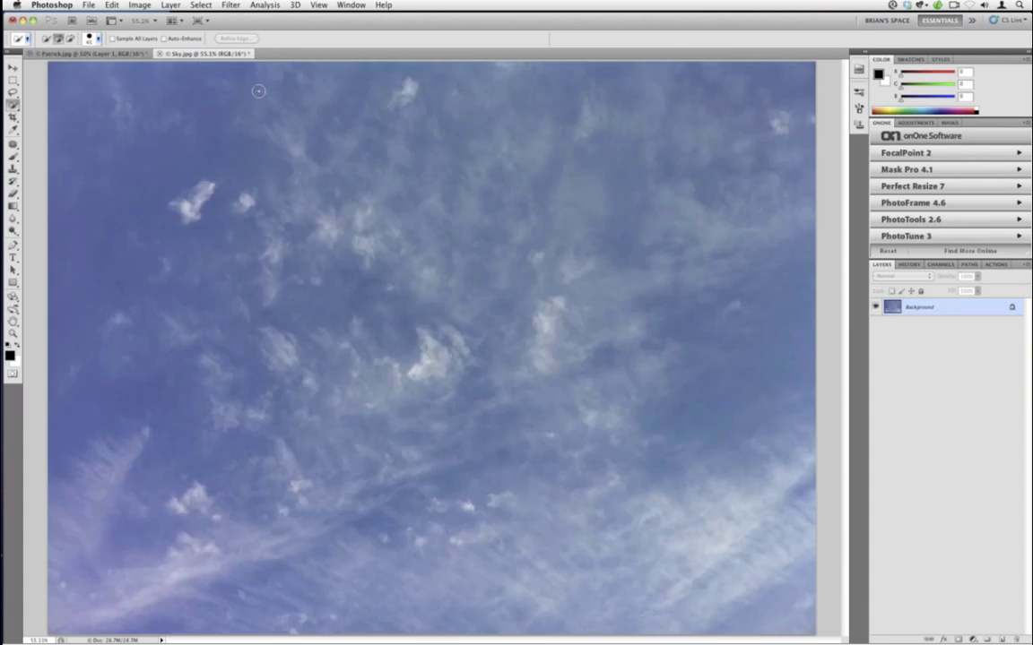
left_click(192, 4)
left_click(202, 17)
left_click(12, 69)
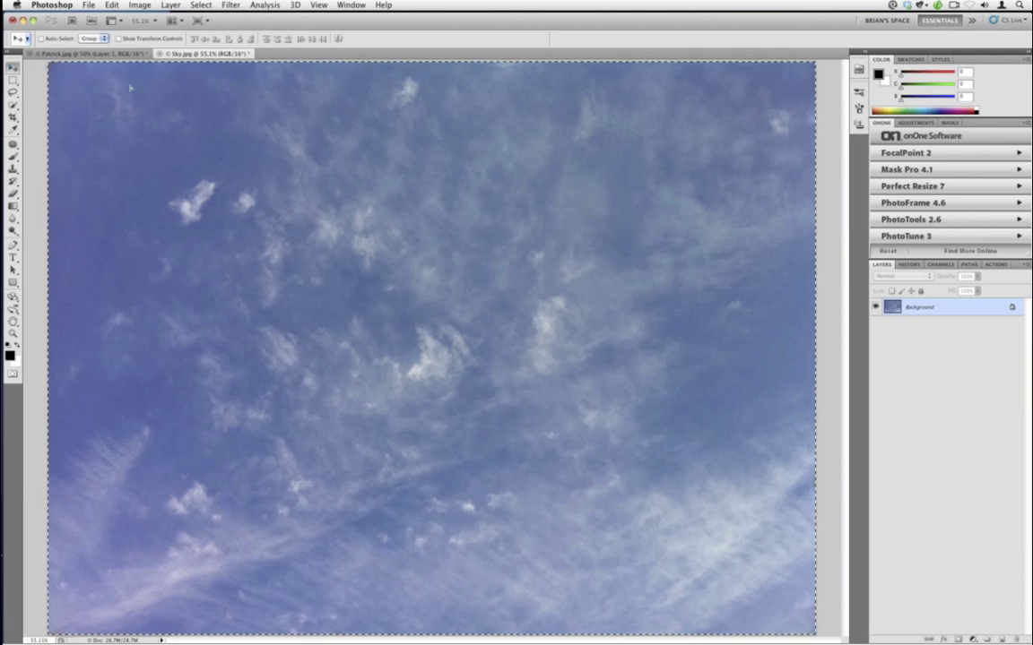
- Drag the cloudy sky from Sky.jpg onto Patrick.jpg's canvas as a new layer
left_click_drag(130, 87, 161, 127)
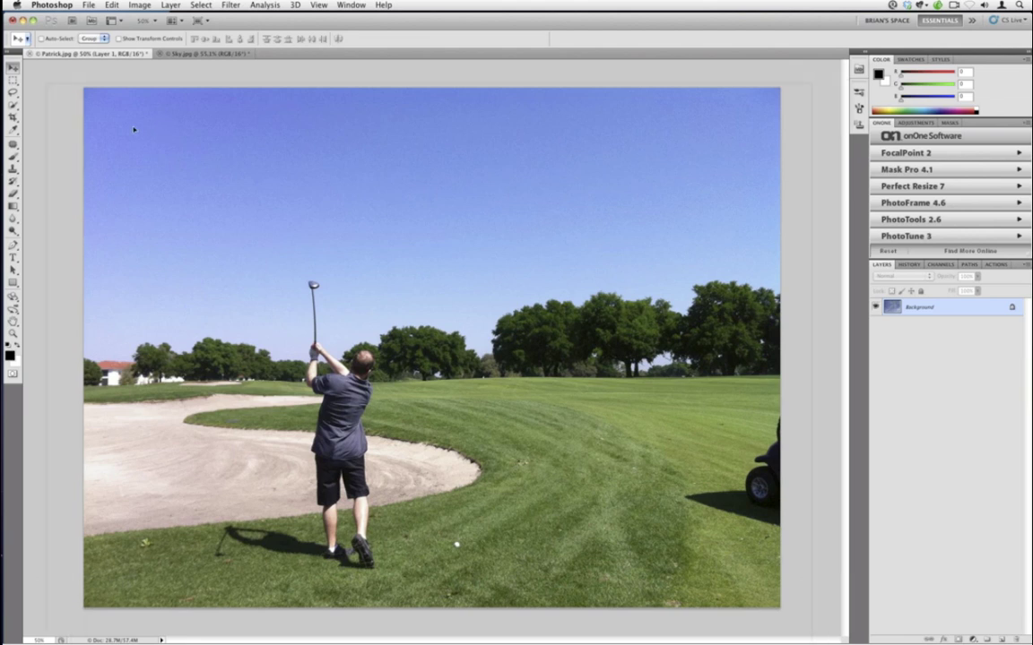
left_click_drag(133, 130, 133, 130)
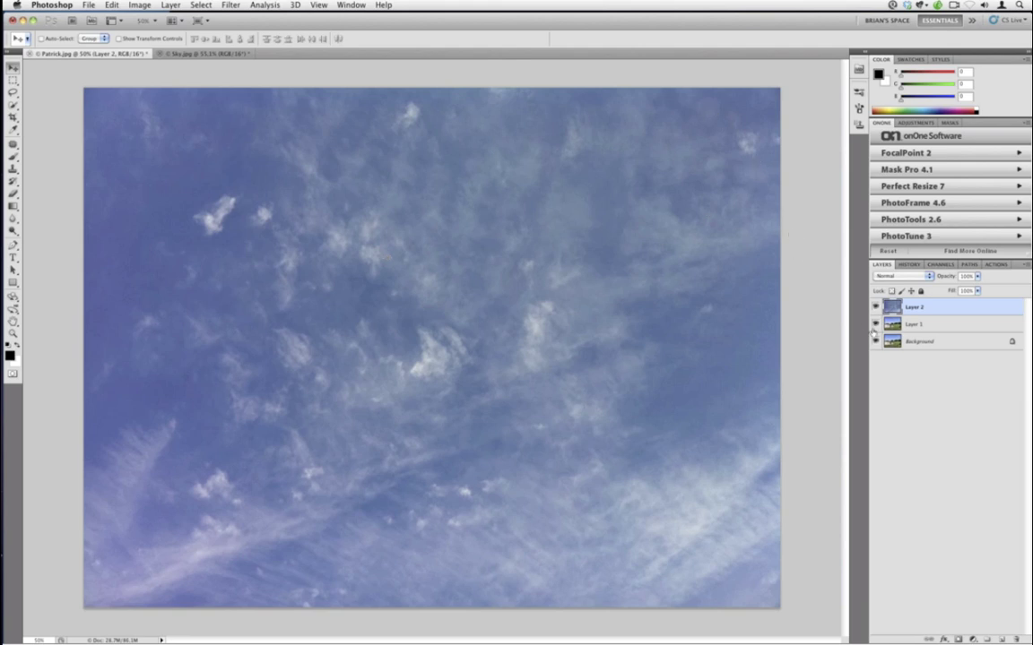
- Rename the duplicate photo layer to 'Patrick' and the sky layer to 'Sky'
left_click(898, 319)
double_click(914, 323)
type("Patrick")
left_click(910, 306)
double_click(950, 306)
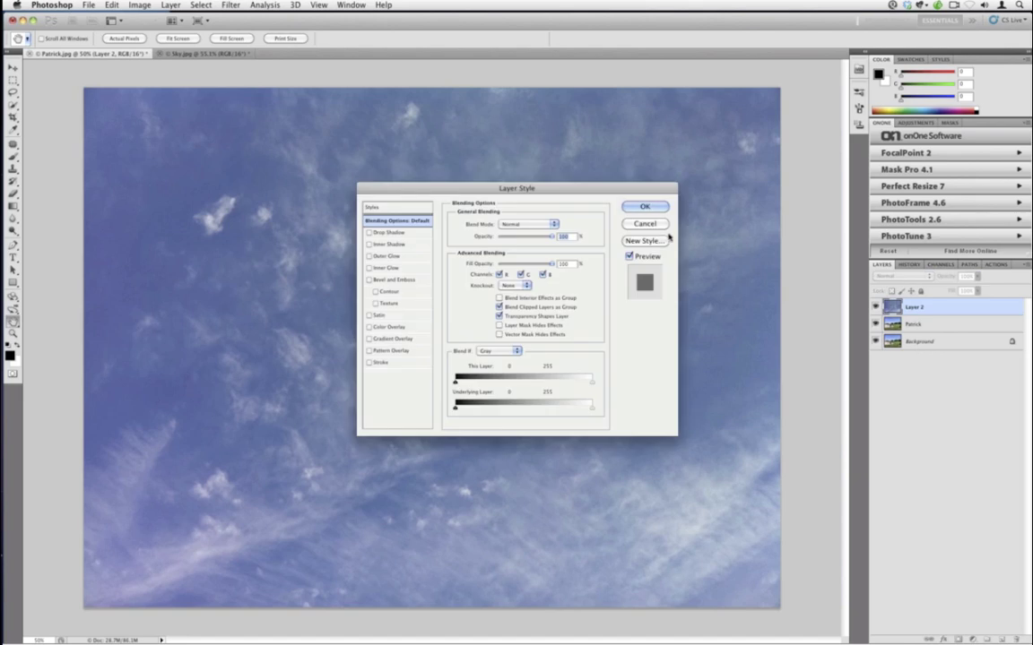
left_click(663, 225)
double_click(914, 308)
type("Sky")
left_click(949, 406)
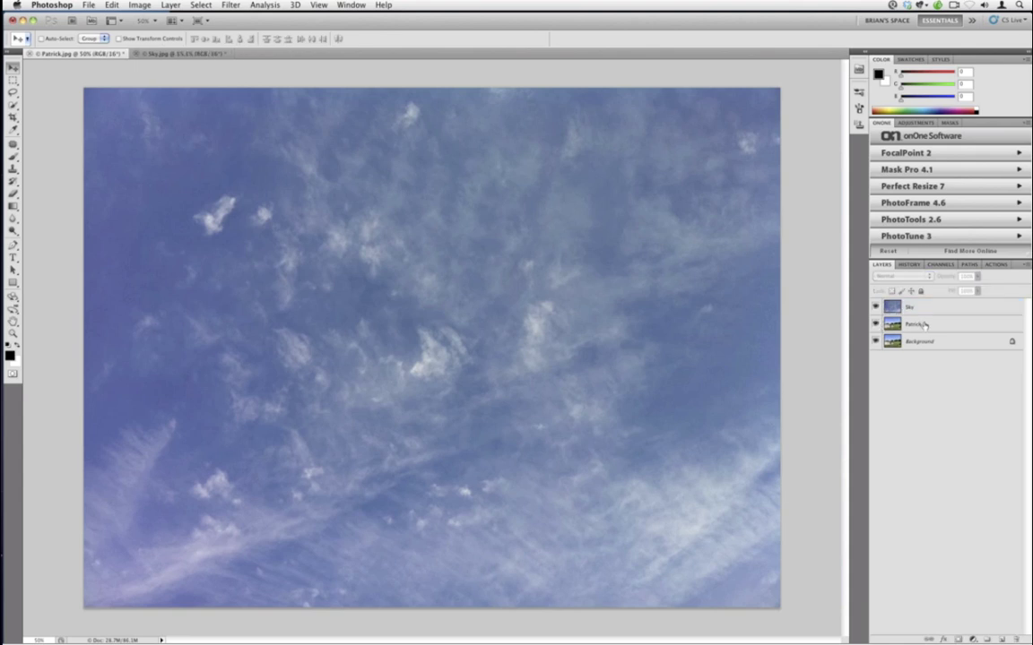
- Move the Patrick layer above Sky and lower its opacity to about 41%
left_click_drag(924, 325, 926, 310)
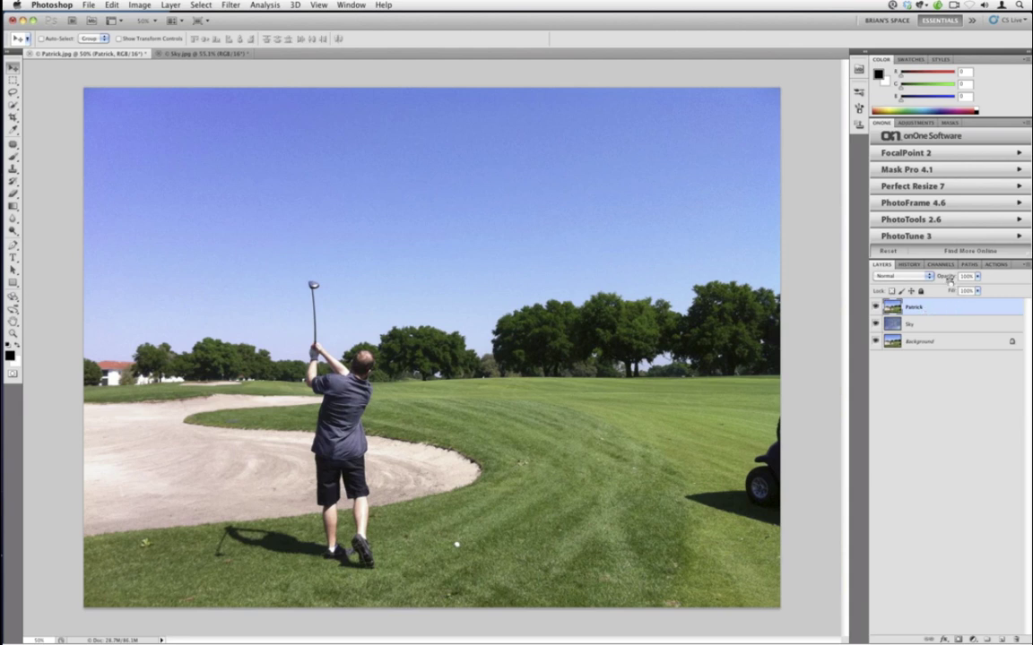
left_click(977, 276)
left_click_drag(968, 288, 953, 285)
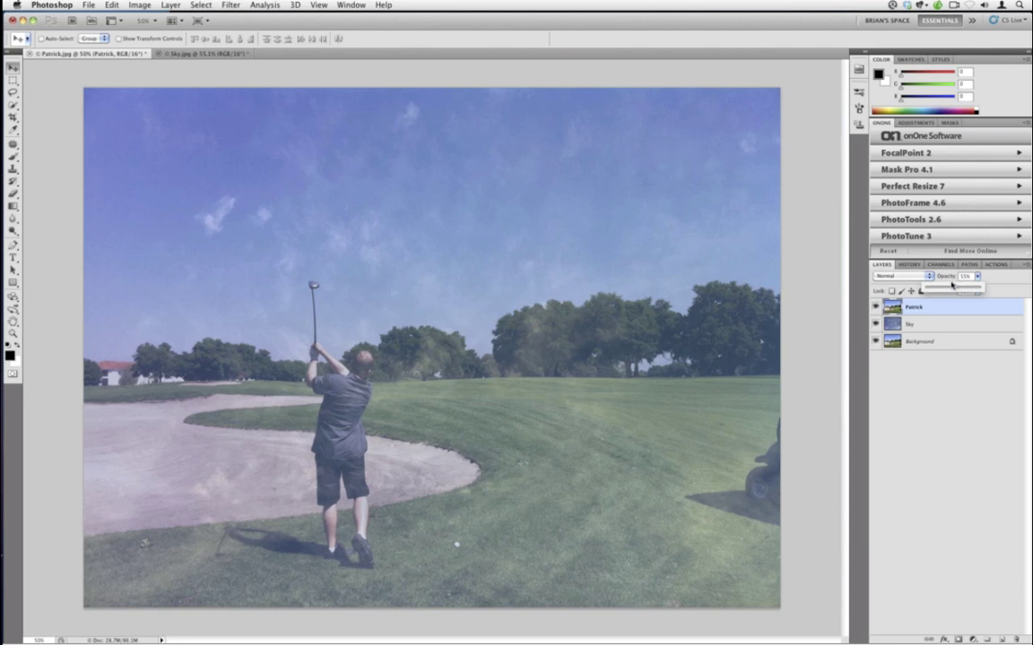
left_click_drag(948, 285, 923, 286)
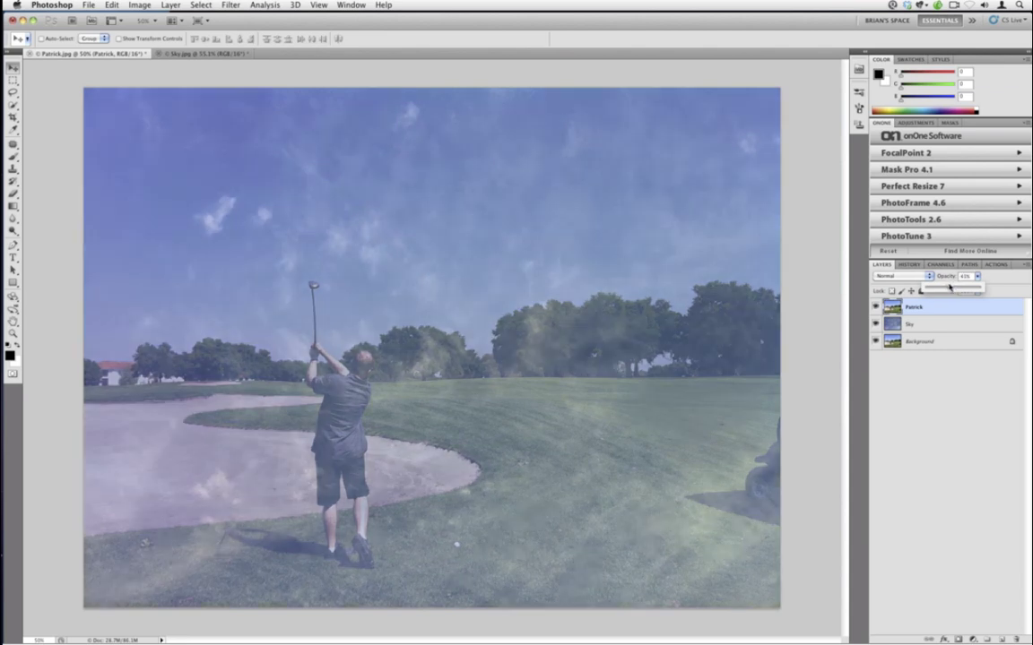
key("alt+bracketleft")
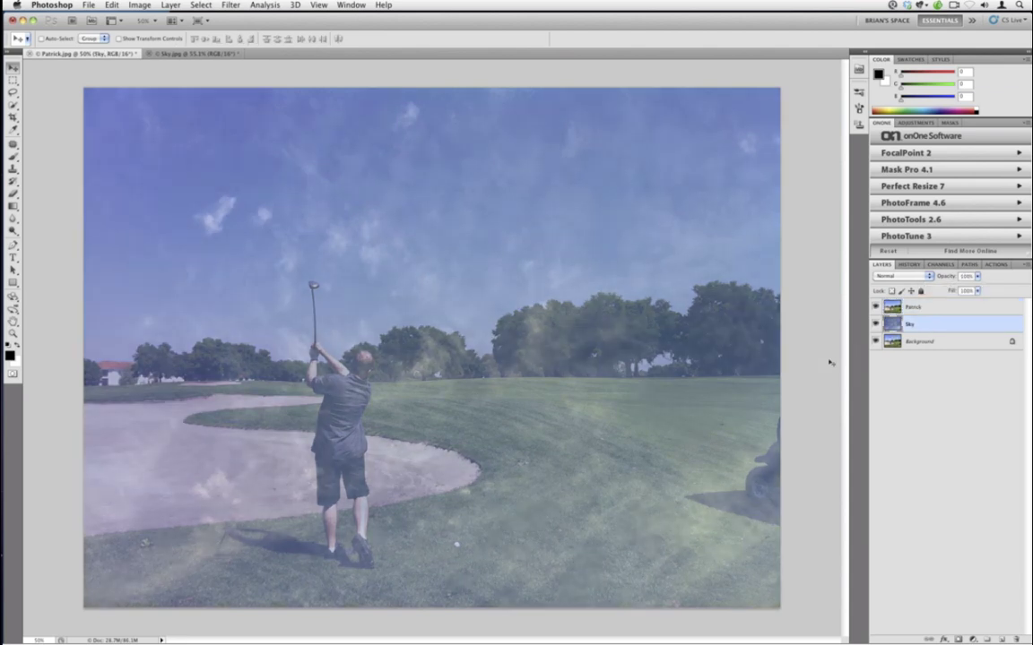
- Free-transform the Sky layer, raising its bottom edge to the tree-line horizon (about 58% height)
left_click(109, 6)
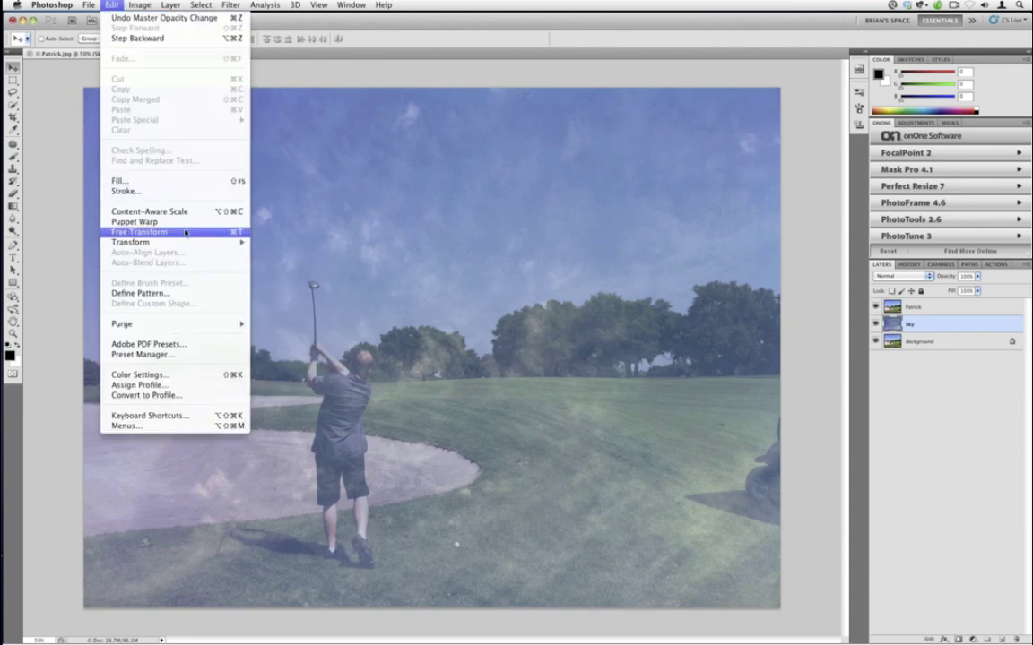
left_click(184, 233)
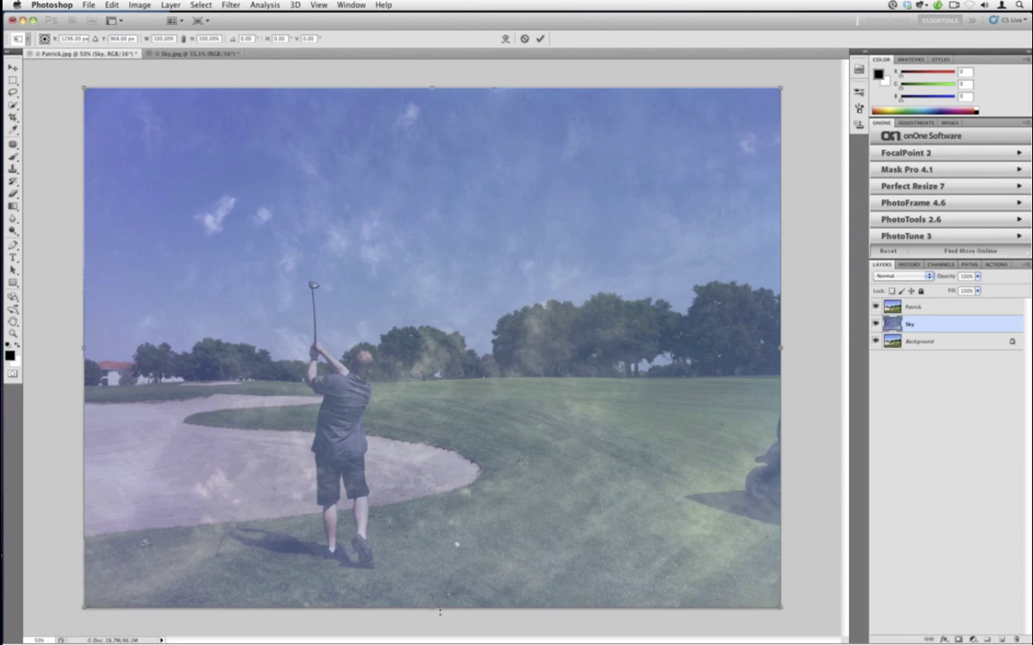
left_click_drag(432, 603, 432, 566)
left_click_drag(427, 497, 436, 401)
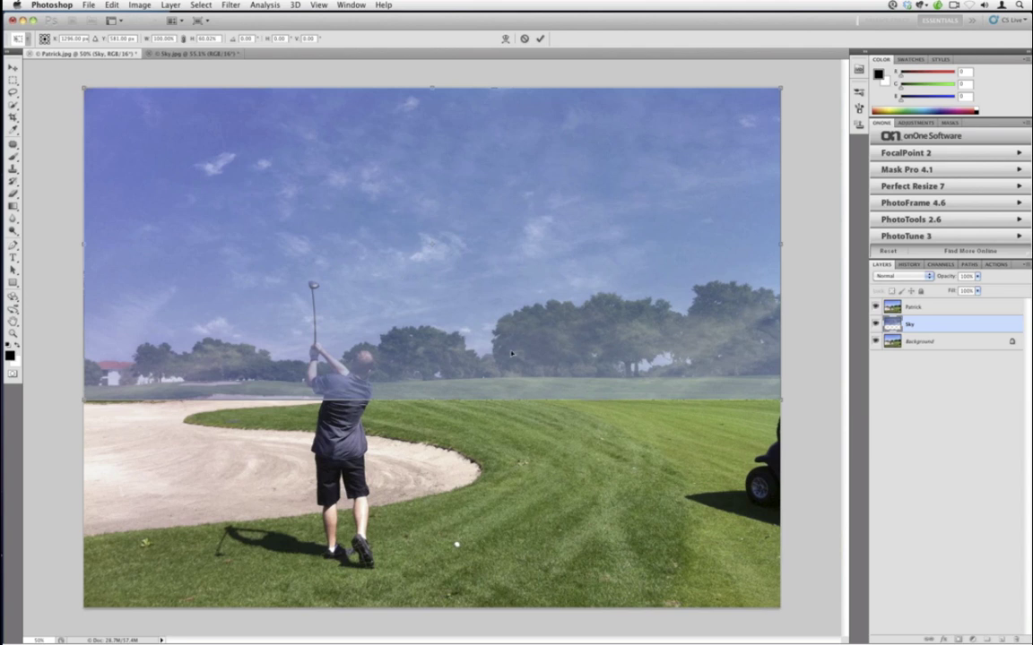
left_click_drag(434, 401, 434, 389)
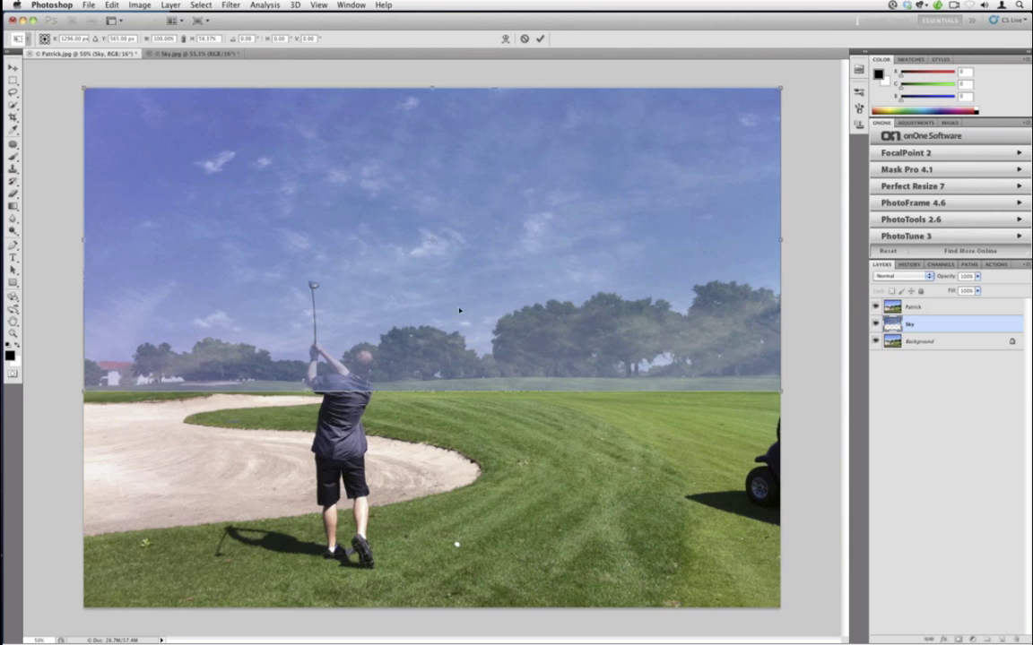
left_click(538, 39)
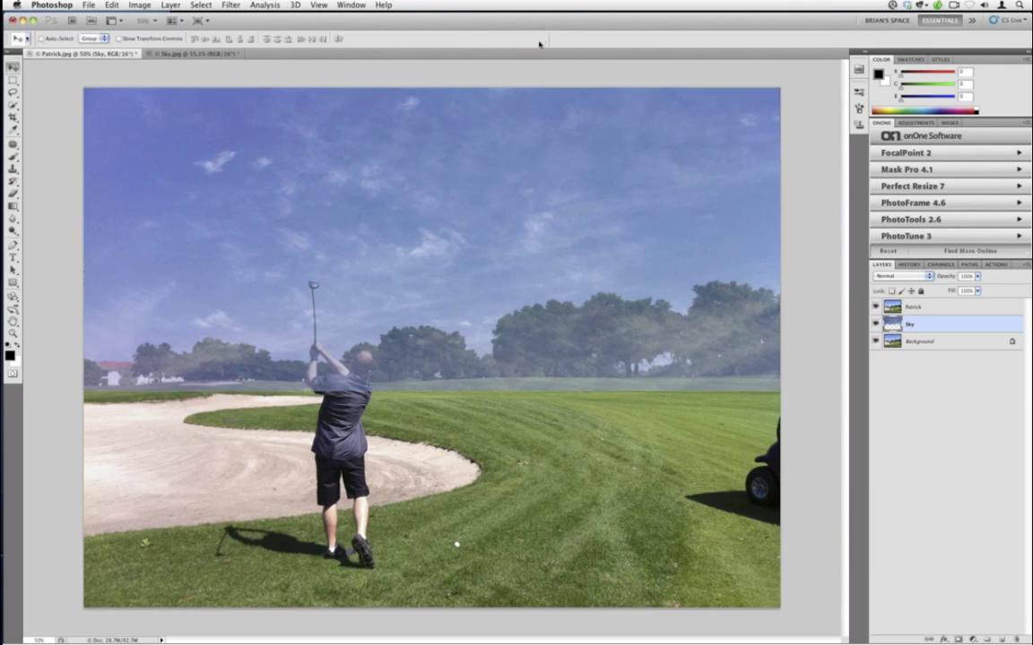
- Give the full-opacity Patrick layer a layer mask and launch Mask Pro 4.1 on it
left_click(945, 308)
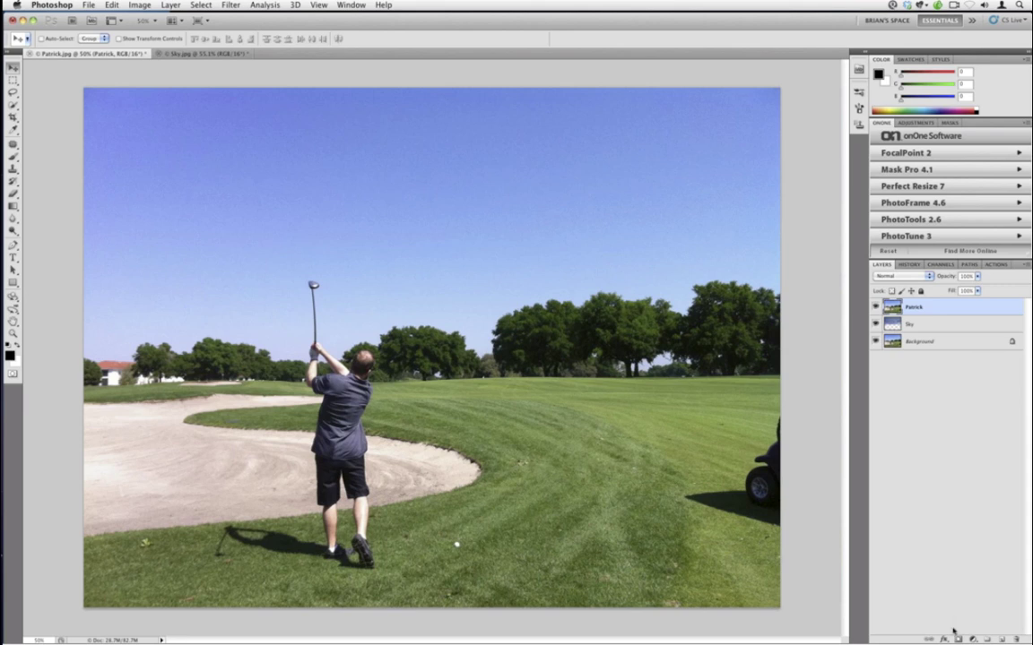
left_click(973, 639)
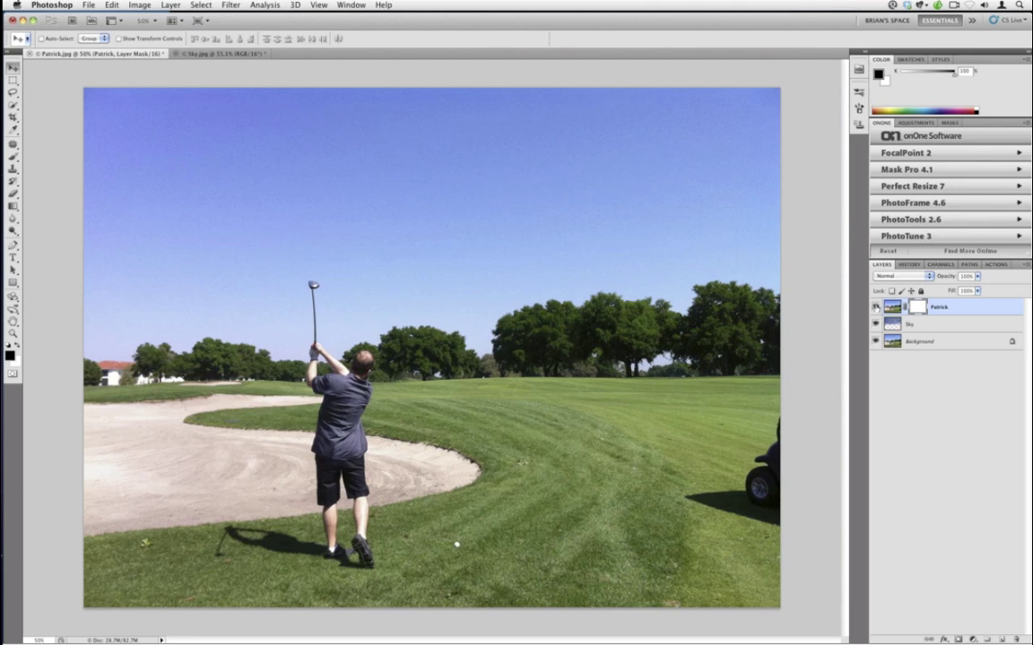
left_click(876, 307)
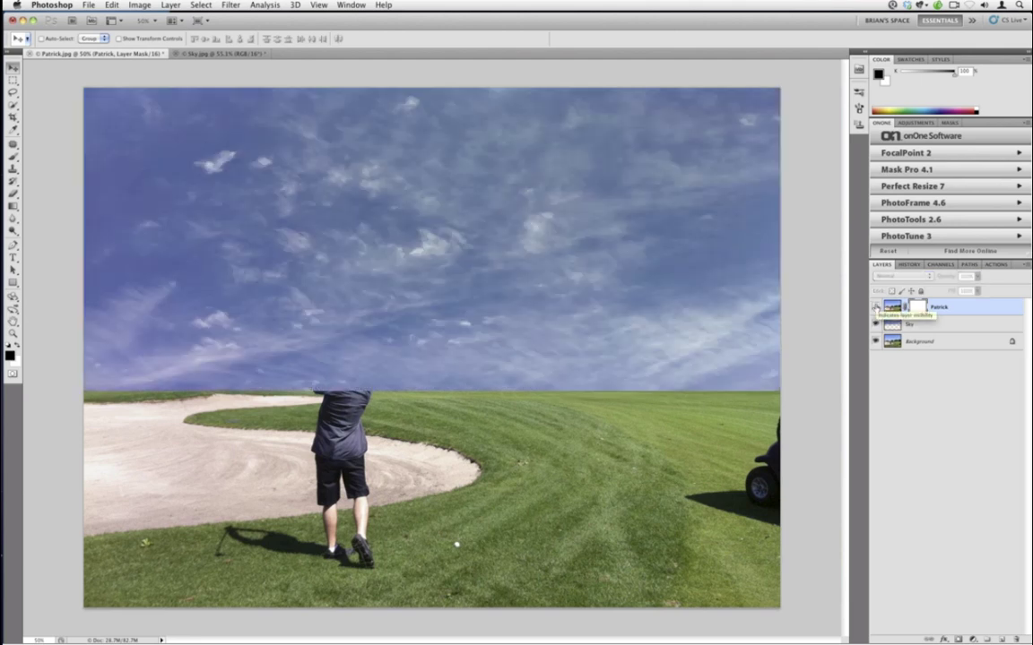
left_click(876, 308)
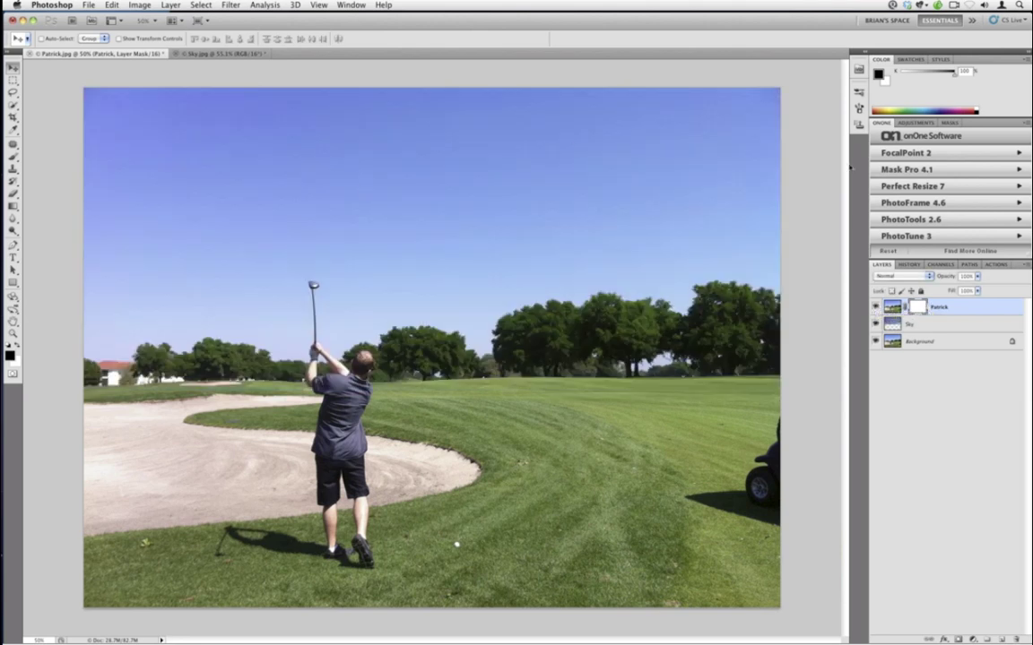
left_click(905, 170)
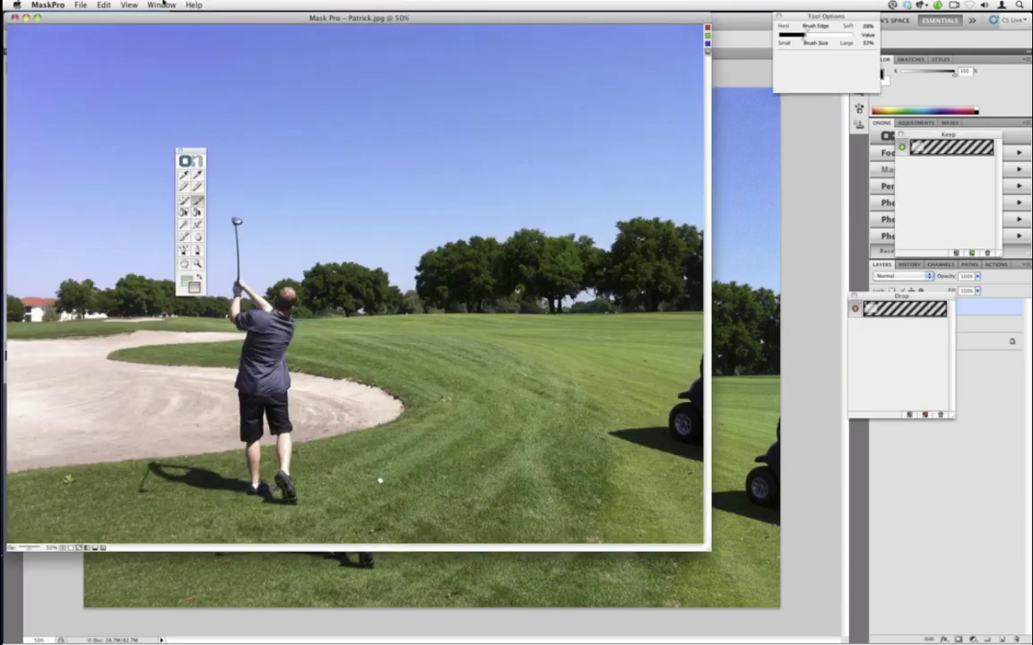
- Zoom the Mask Pro window to full screen, move the palettes aside, and enlarge the brush slightly
left_click(159, 5)
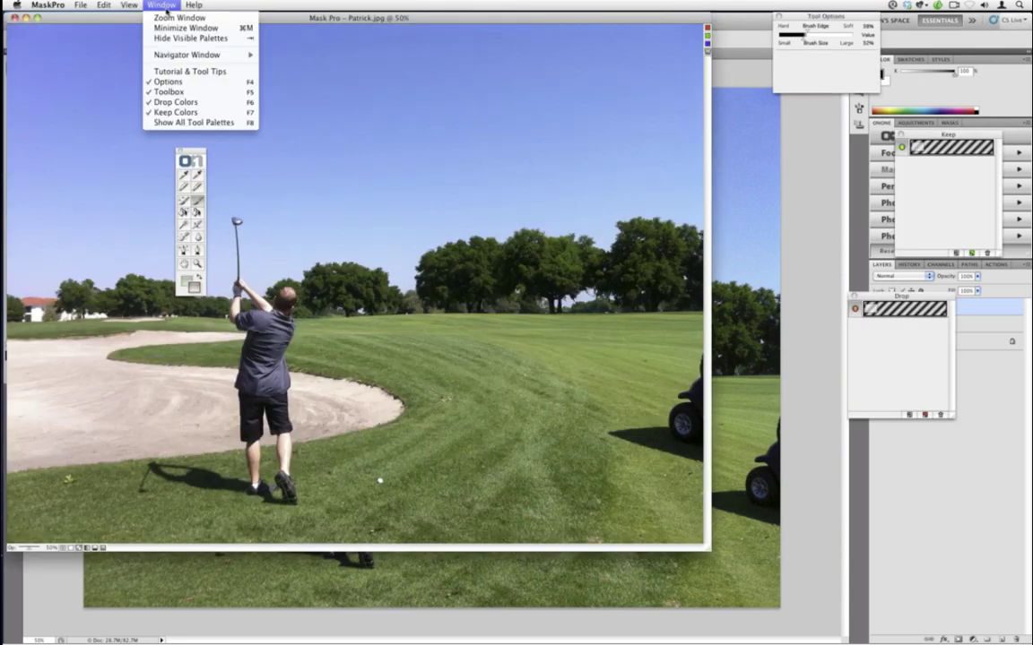
left_click(171, 19)
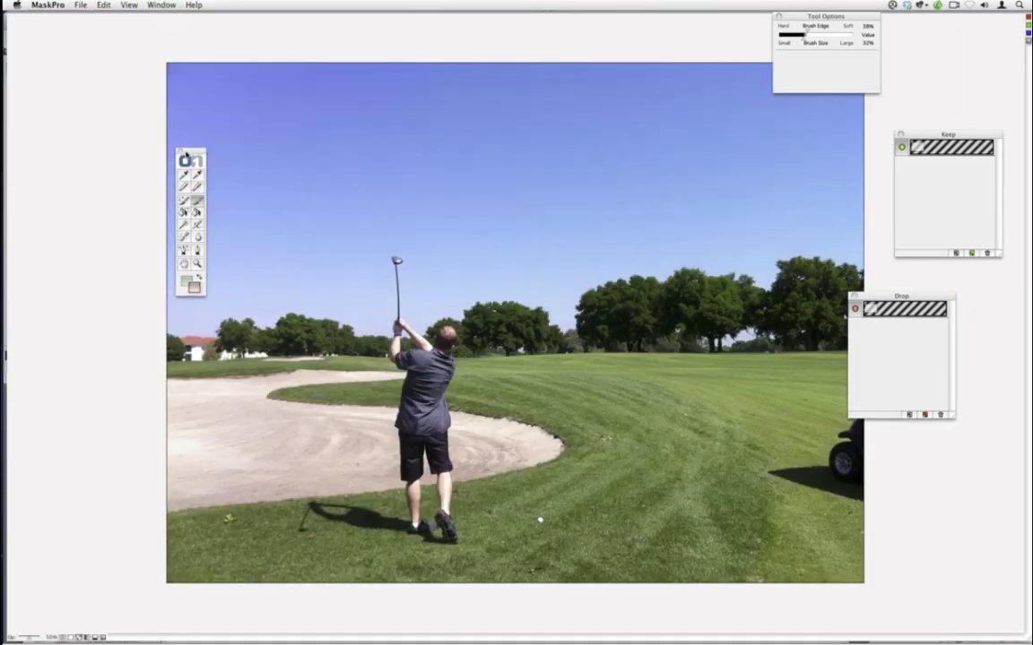
left_click_drag(180, 155, 59, 154)
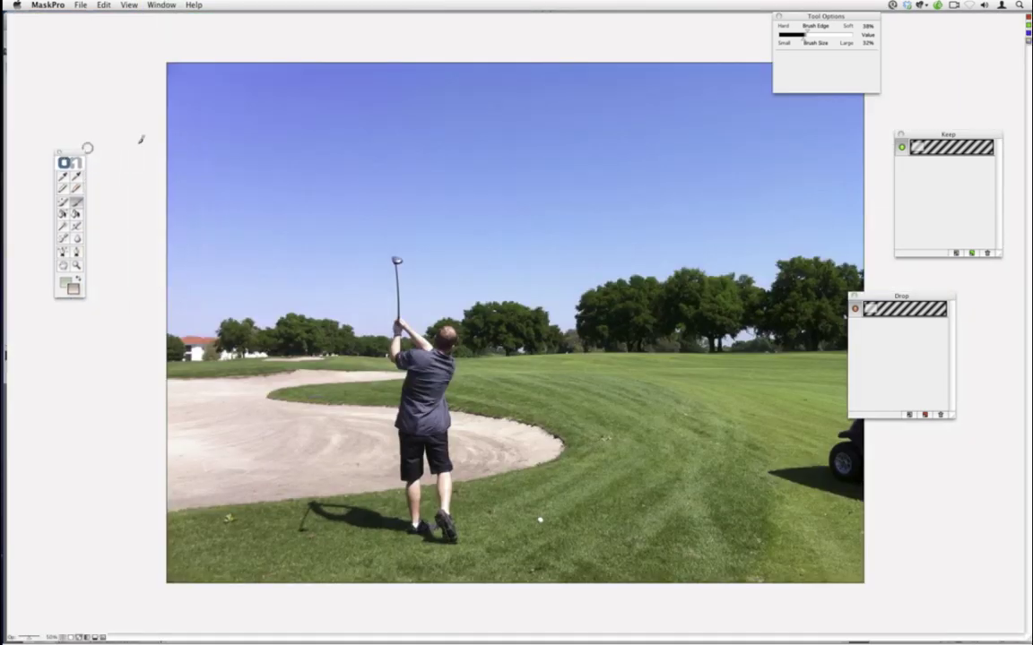
left_click_drag(836, 15, 121, 389)
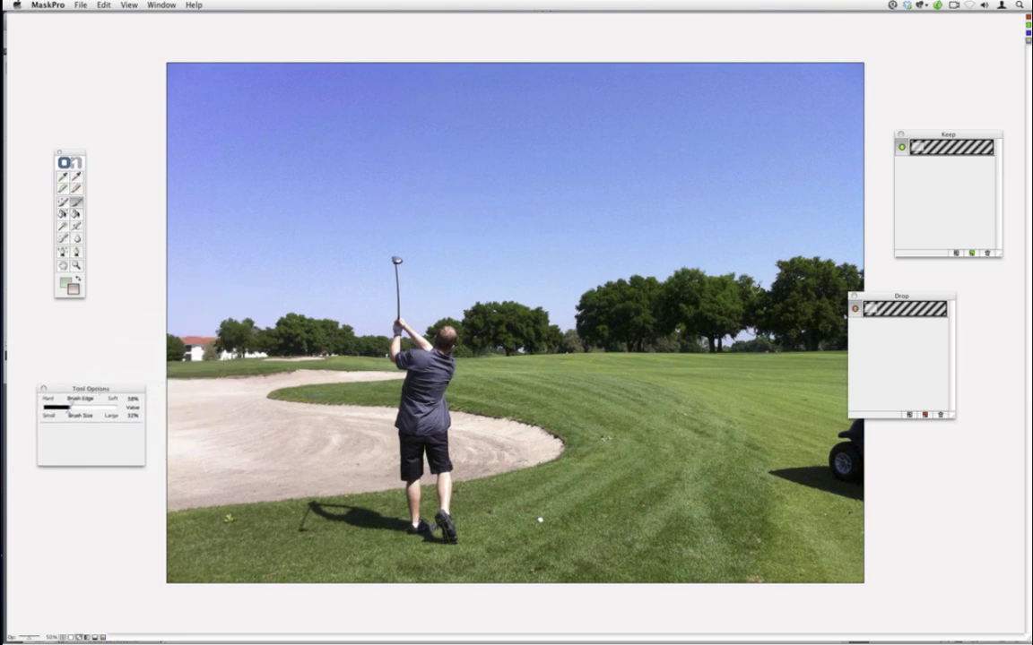
left_click_drag(900, 297, 942, 295)
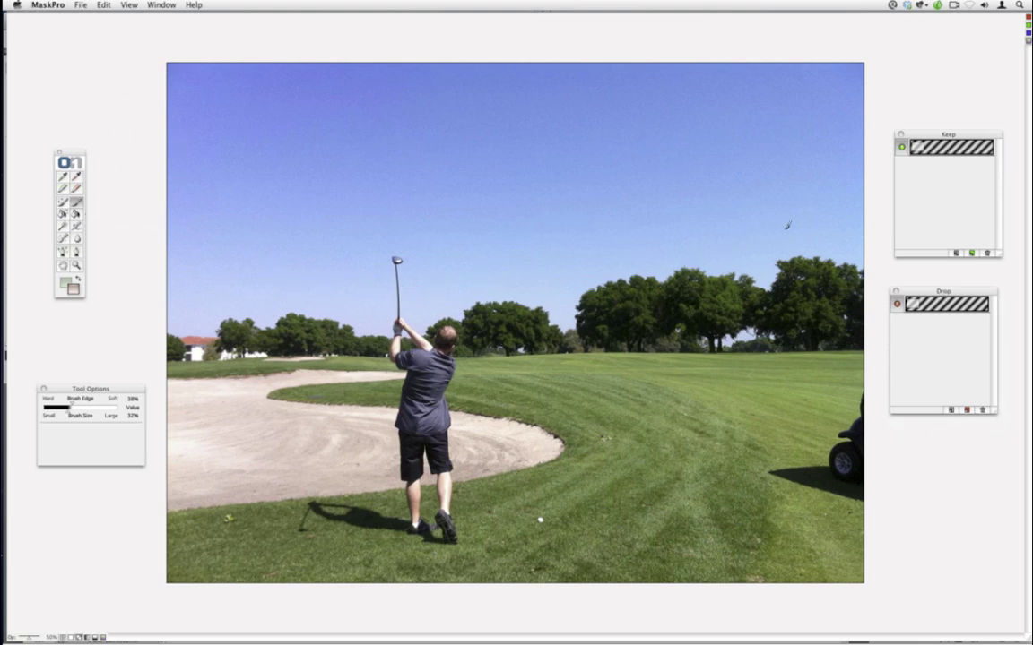
key("]")
key("]")
key("]")
key("]")
key("]")
key("]")
key("]")
key("]")
key("]")
key("]")
key("]")
key("]")
- Highlight the tree line and raised club, then bucket-fill the sky above the outline
mouse_move(859, 239)
left_mouse_down()
mouse_move(779, 231)
mouse_move(737, 249)
mouse_move(598, 248)
mouse_move(563, 258)
mouse_move(545, 287)
mouse_move(493, 280)
mouse_move(417, 293)
mouse_move(410, 239)
mouse_move(392, 236)
mouse_move(374, 244)
mouse_move(376, 315)
mouse_move(274, 294)
mouse_move(155, 297)
left_mouse_up()
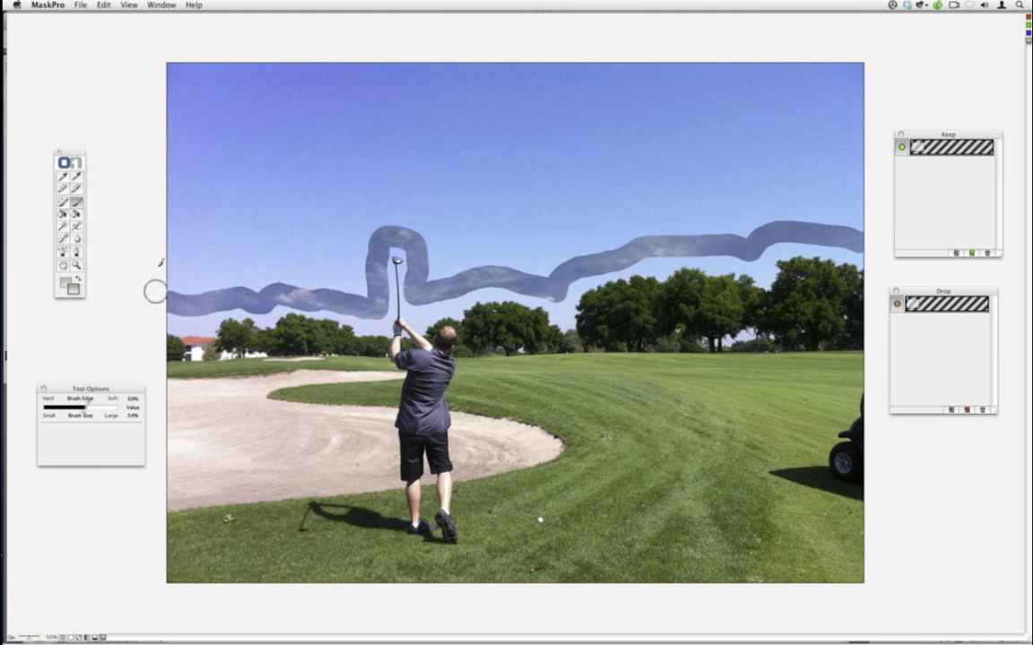
left_click(76, 213)
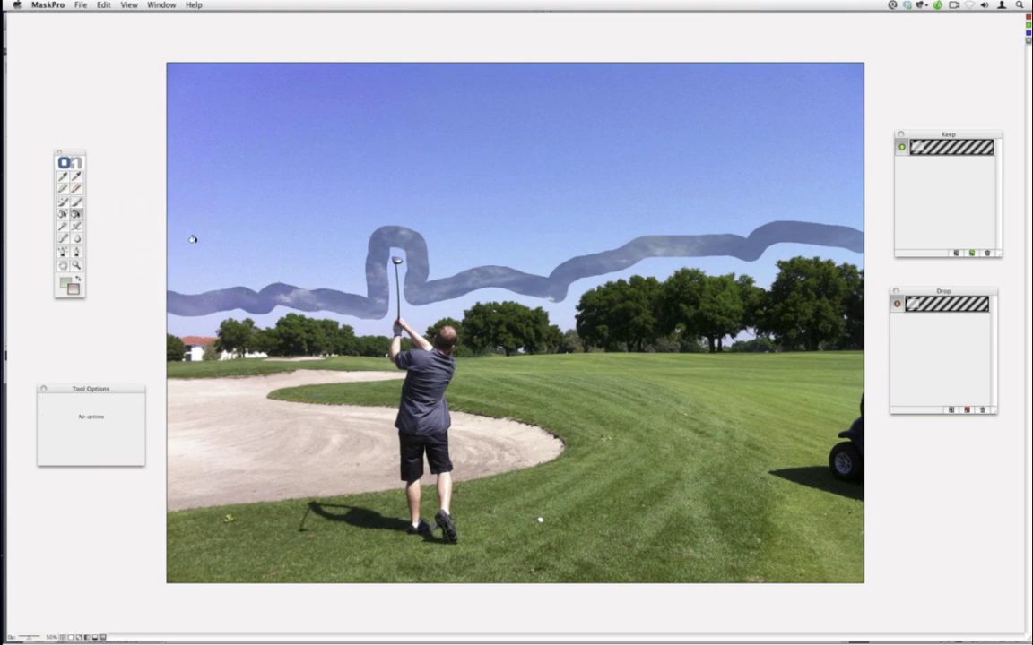
left_click(174, 231)
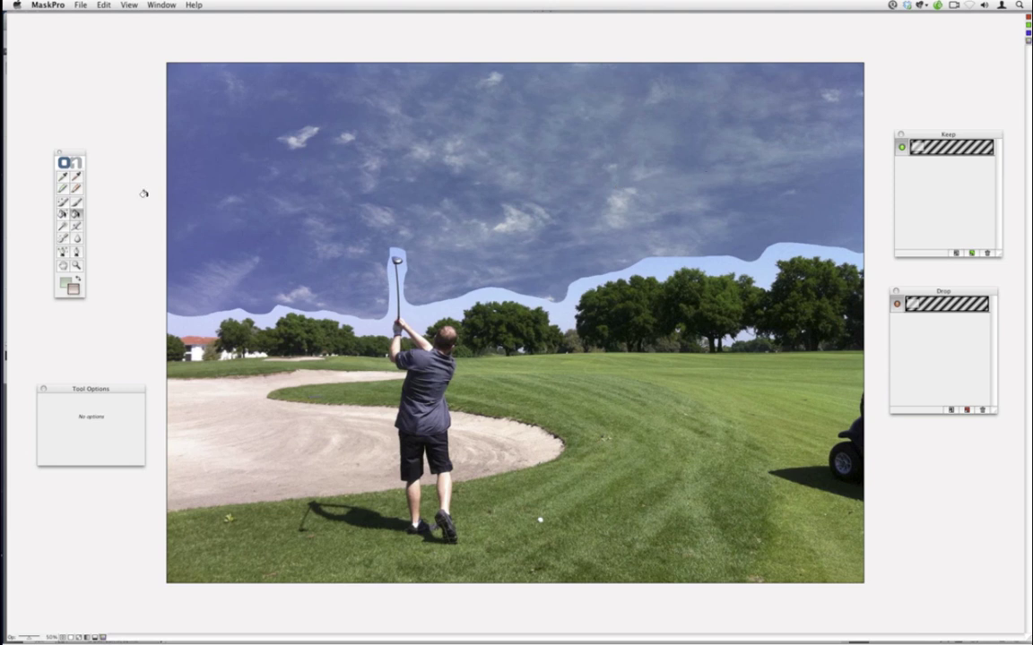
- Sample tree greens and tan foreground tones along the sky edge as Keep colours
left_click(63, 177)
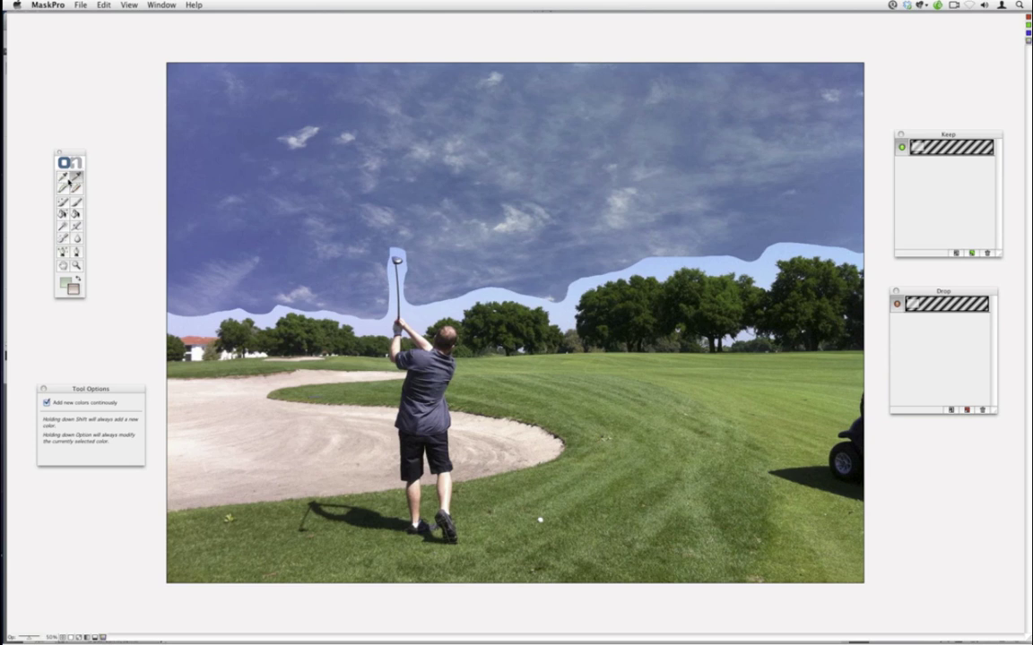
left_click(64, 178)
left_click(858, 263)
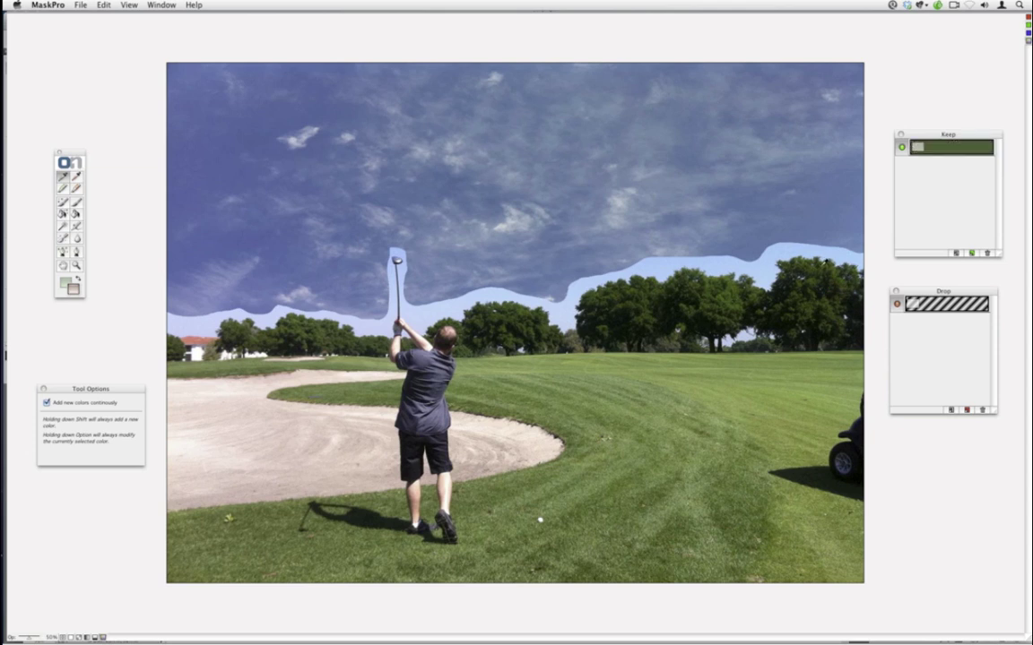
left_click(805, 265)
left_click(692, 273)
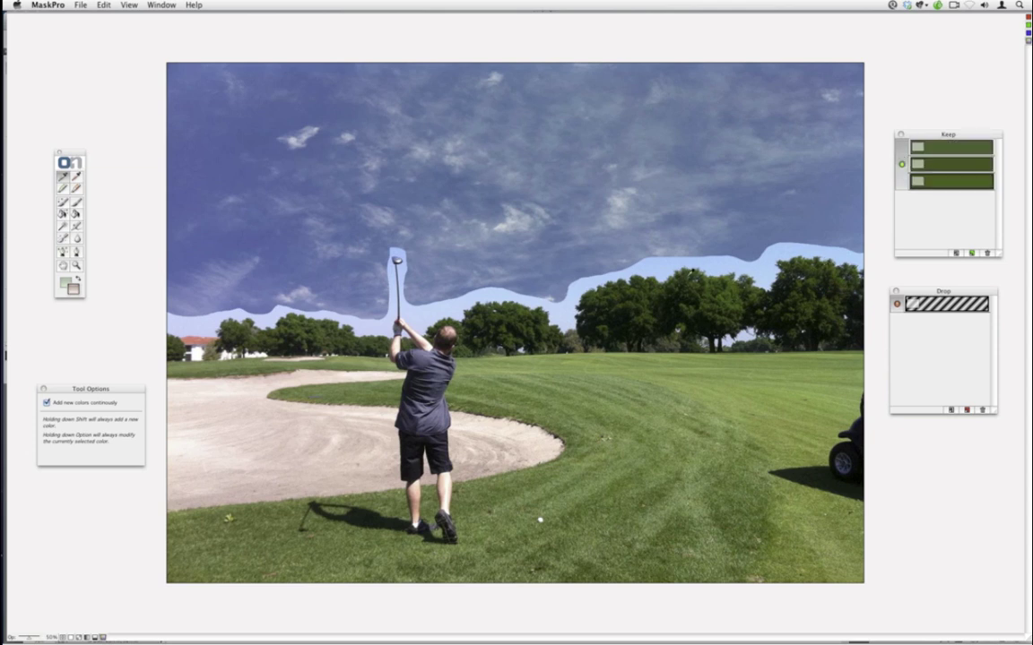
left_click(574, 264)
left_click(484, 279)
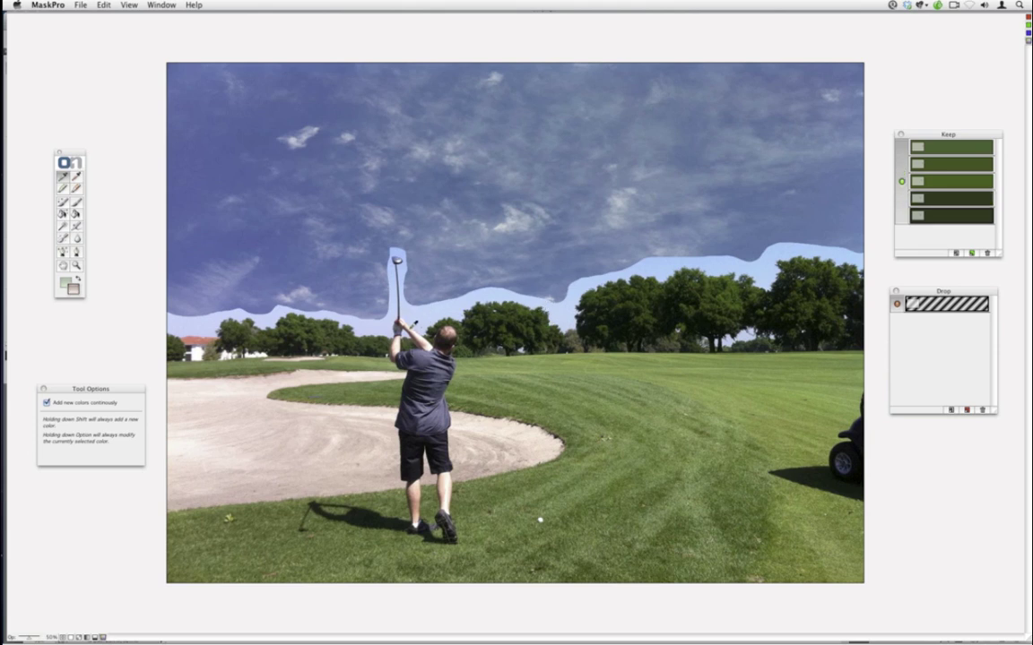
left_click(371, 292)
left_click(368, 292)
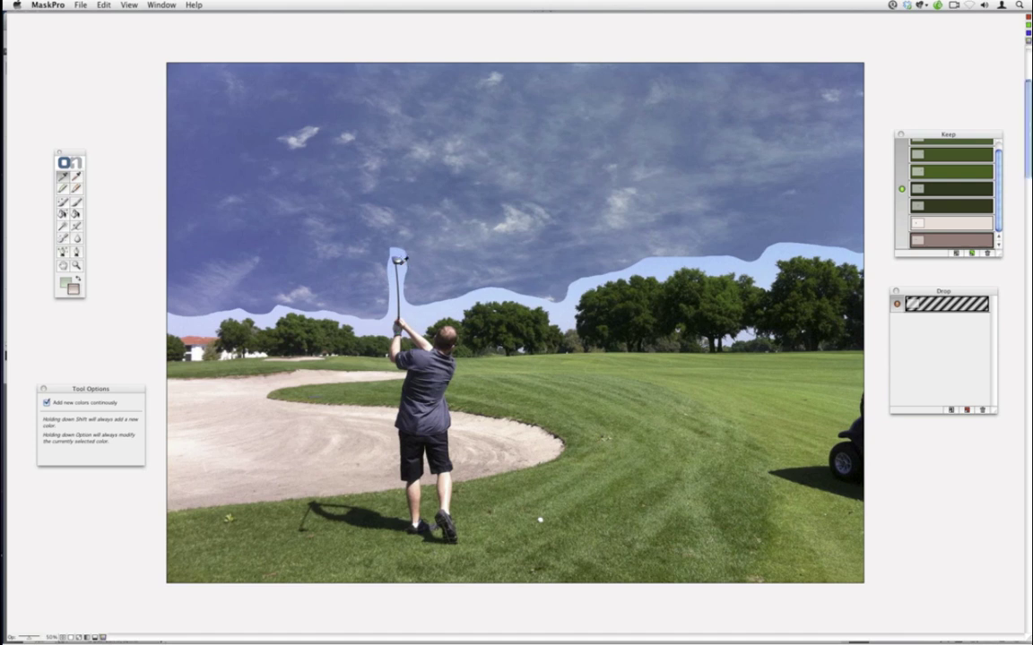
key("super+equal")
key("super+equal")
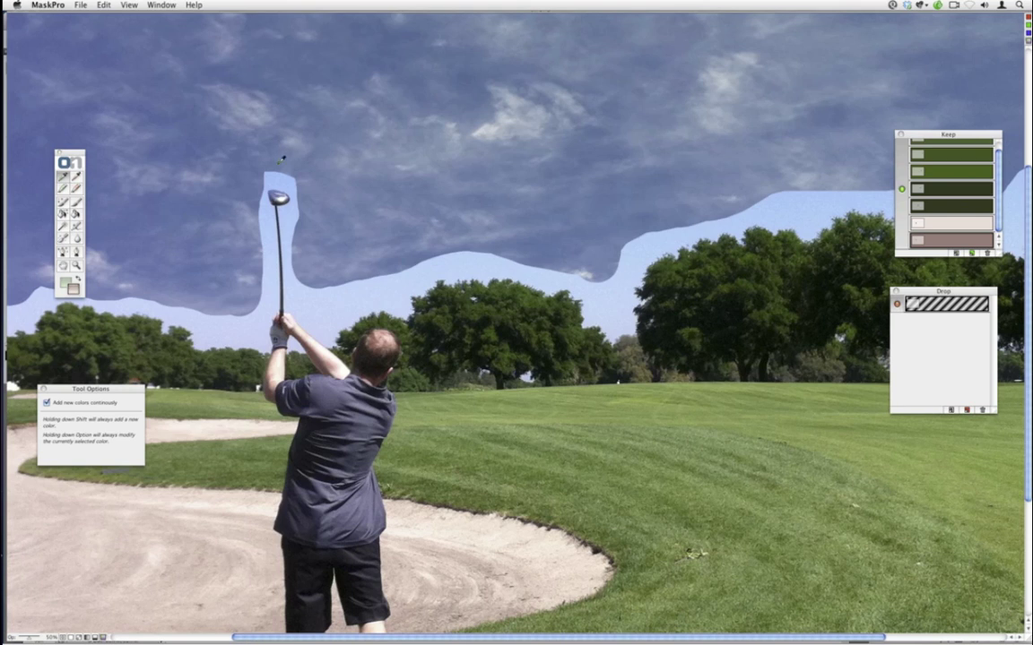
- Zoom in on the club and sample its head colours to keep
key("super+equal")
left_click(268, 281)
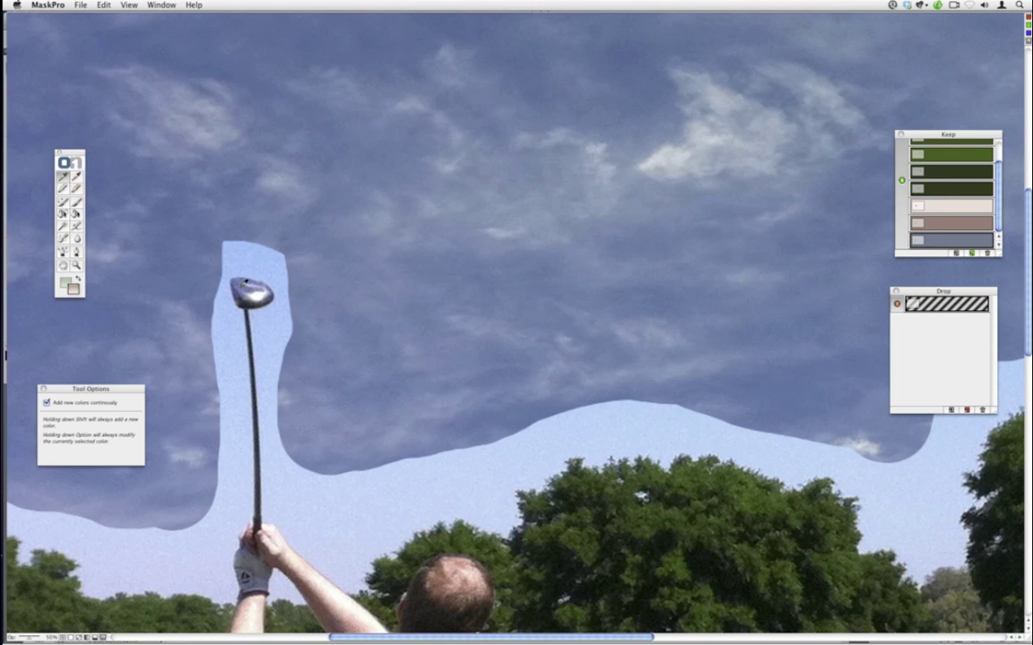
left_click(244, 283)
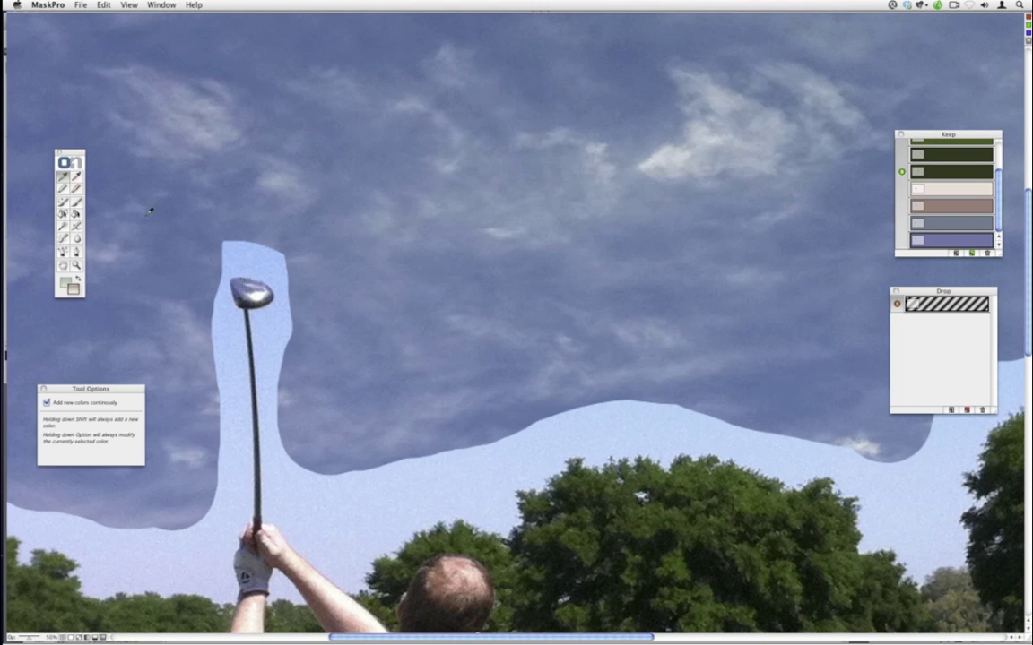
- Sample the pale sky around the club head and shaft as Drop colours
left_click(75, 182)
left_click(237, 328)
left_click(238, 278)
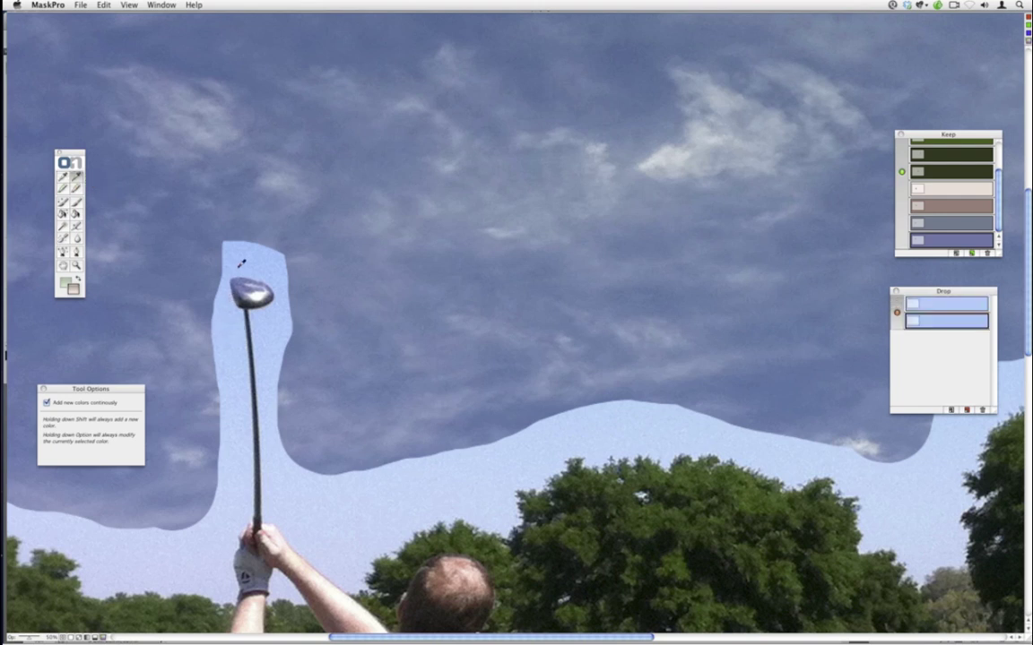
left_click(268, 269)
left_click(264, 324)
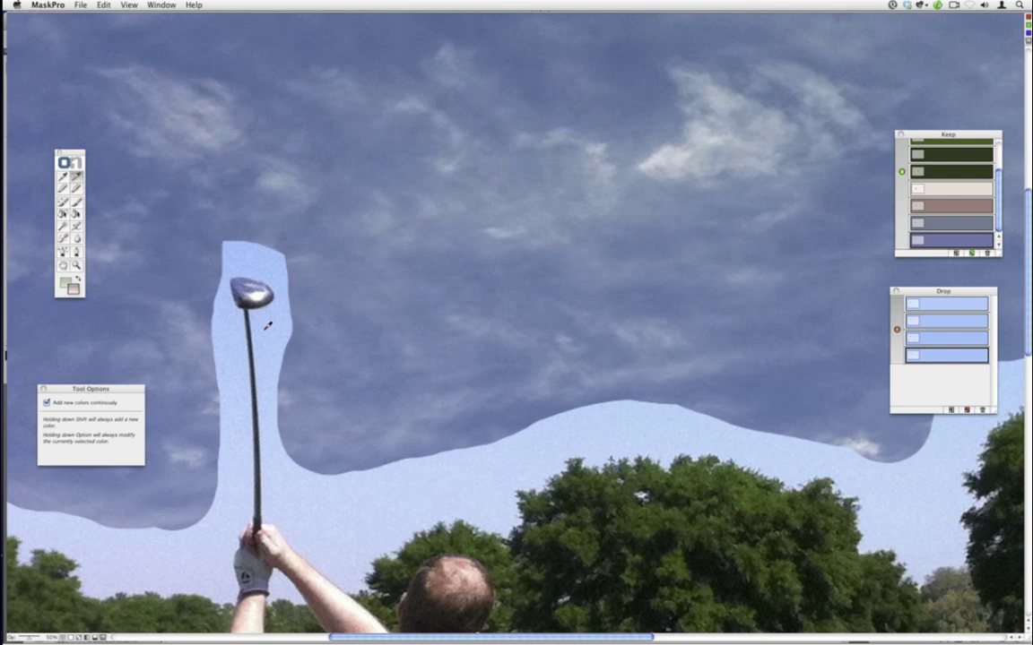
left_click(263, 324)
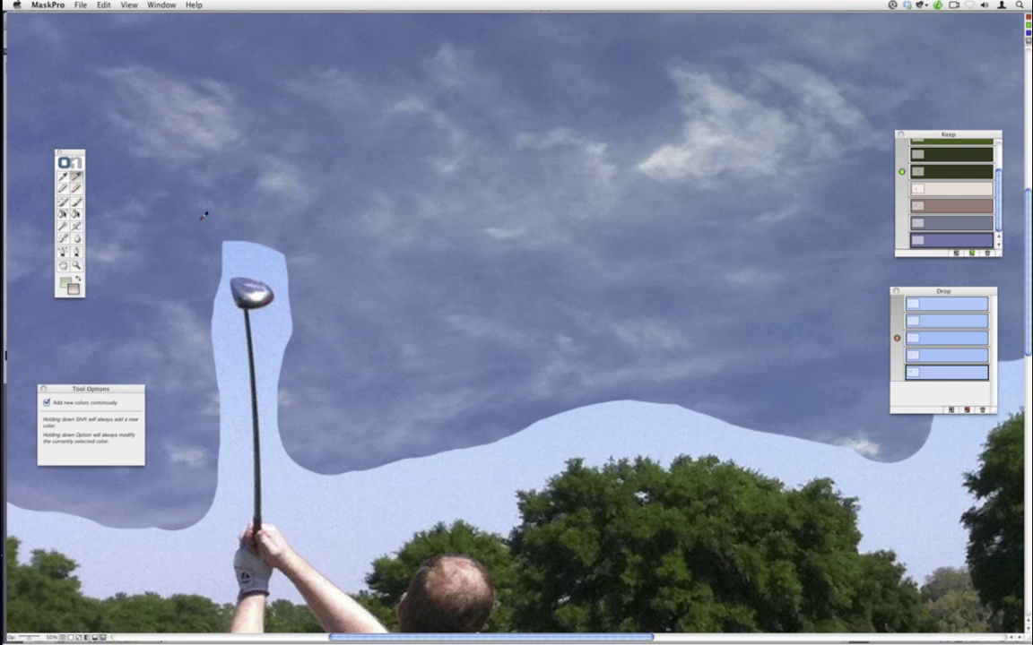
- Add grey and slate-blue Keep colours, then zoom out to fit the whole photo
left_click(62, 176)
left_click(218, 504)
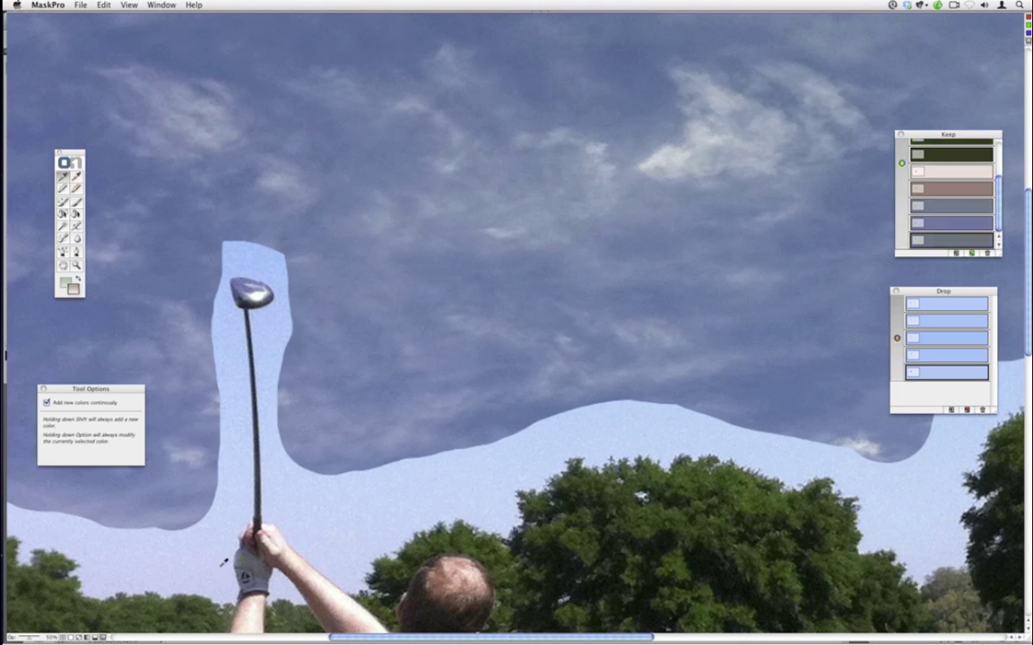
key("super+0")
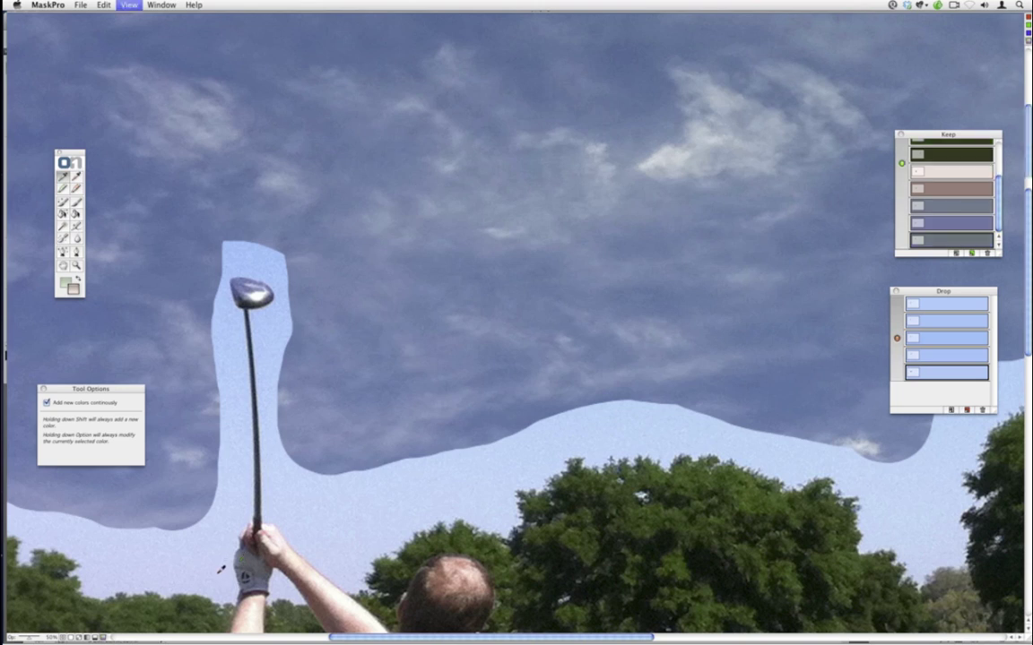
left_click(240, 457)
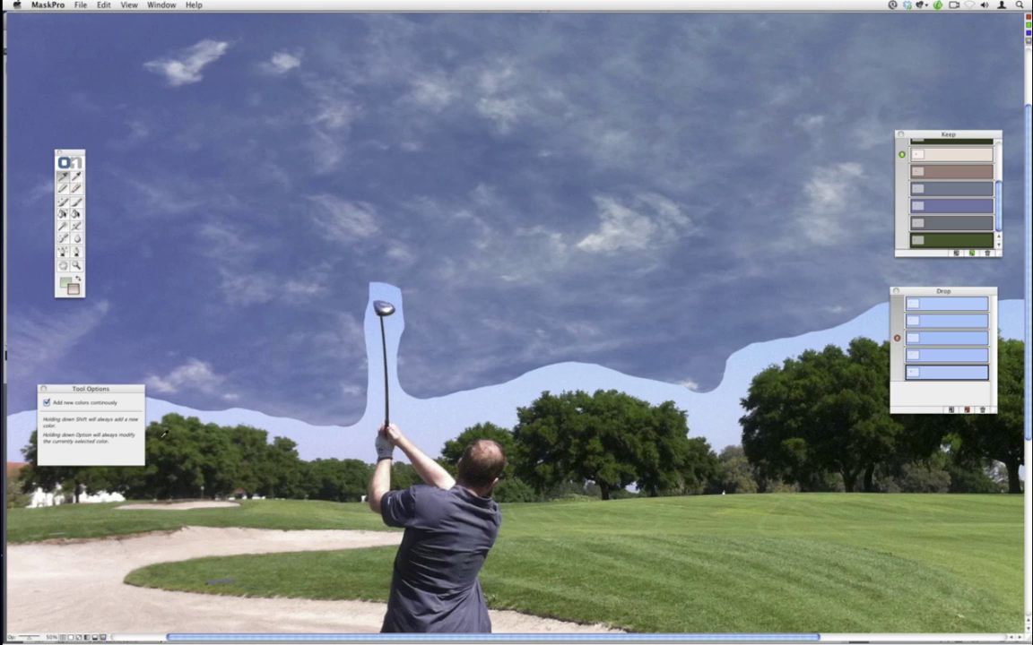
left_click(128, 5)
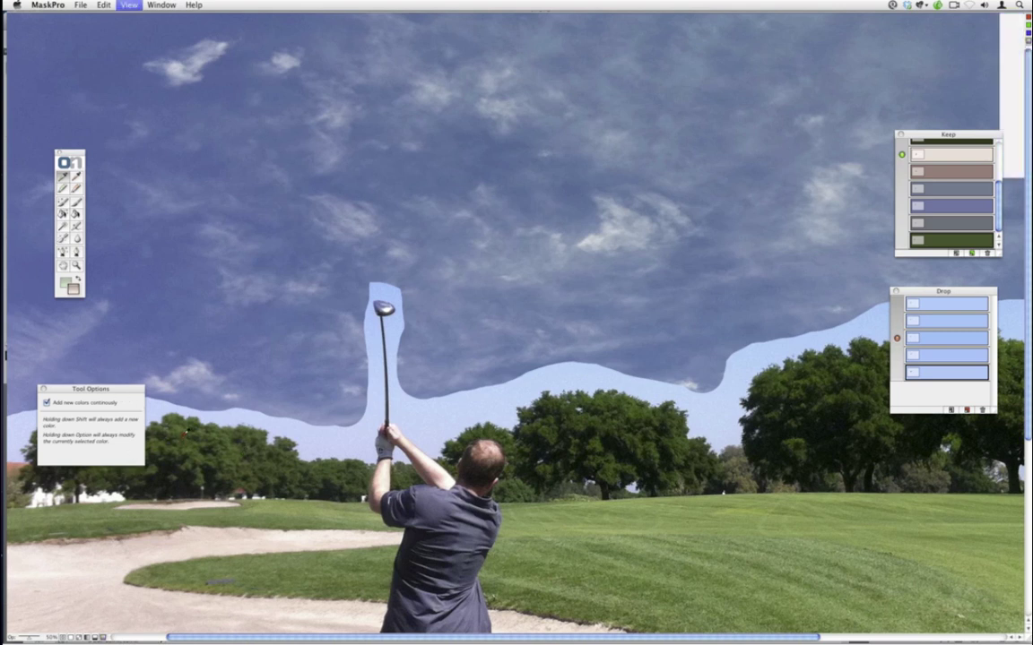
key("super+minus")
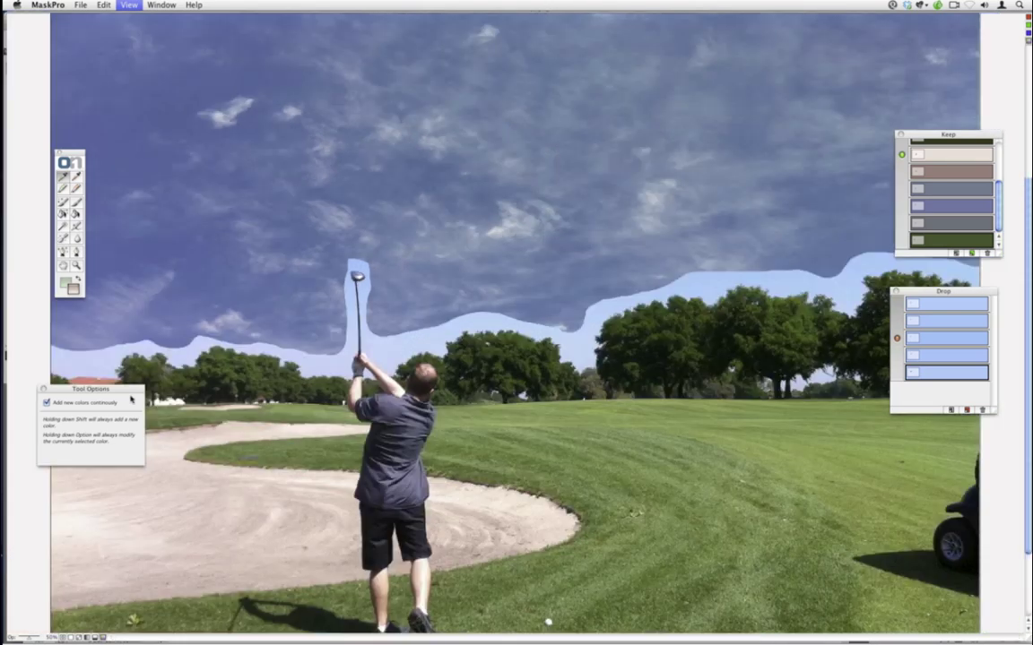
key("super+minus")
- Add one more keep colour, then sample five pale sky-edge blues into the Drop colour list
left_click(173, 305)
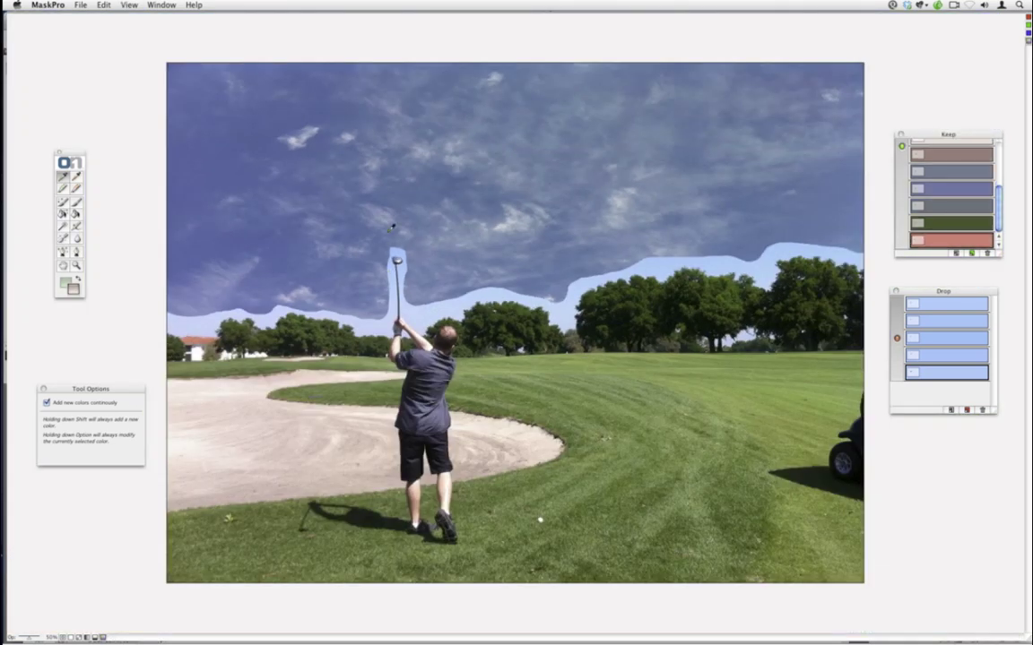
left_click(77, 180)
left_click(254, 311)
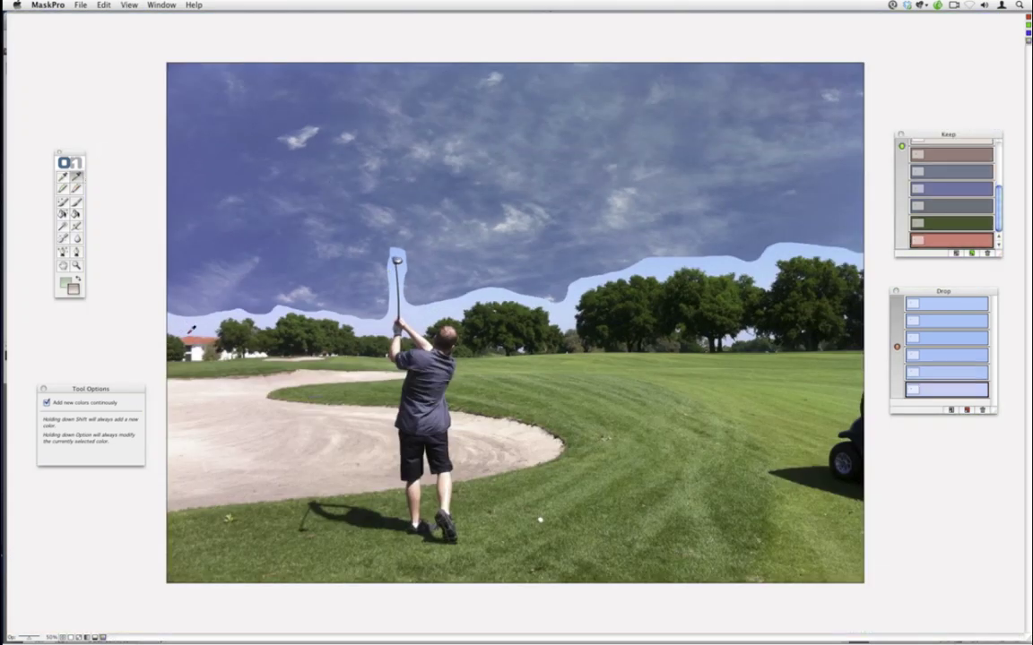
left_click(345, 291)
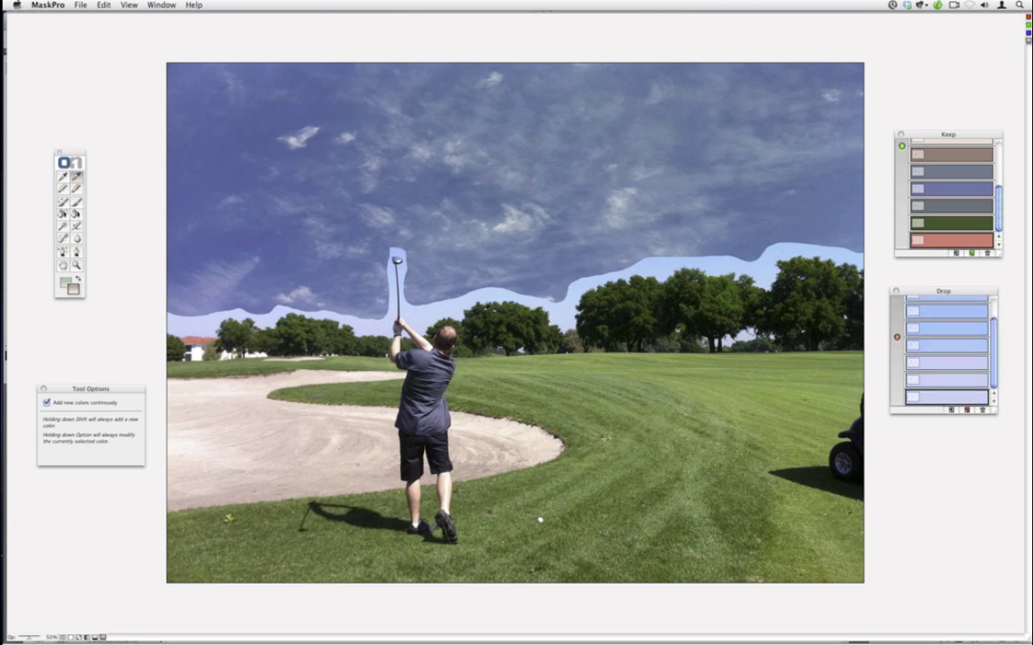
left_click(513, 286)
left_click(673, 301)
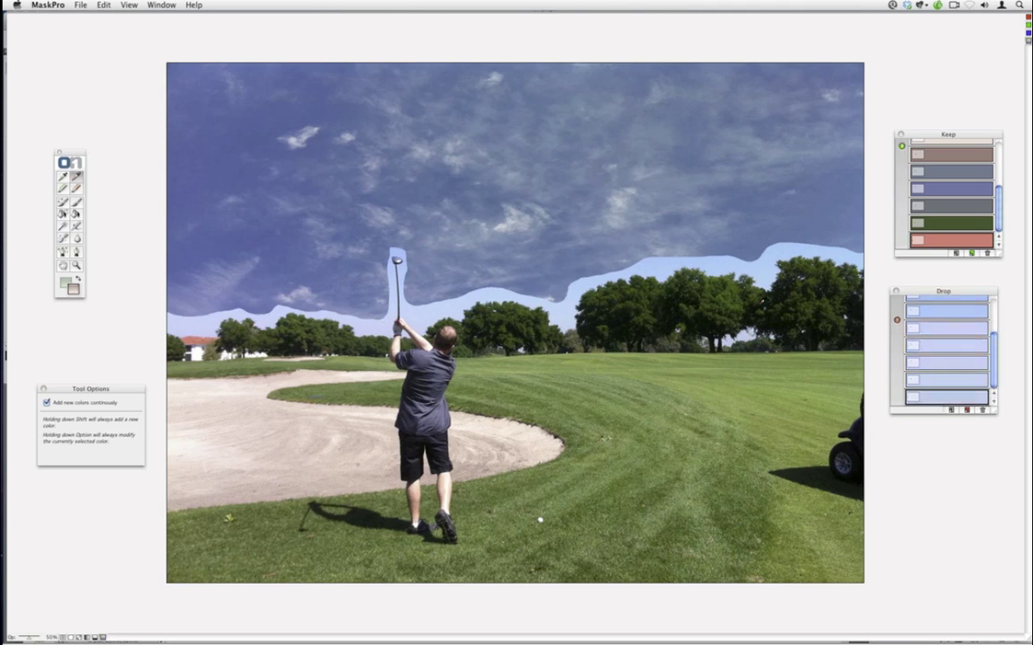
left_click(802, 254)
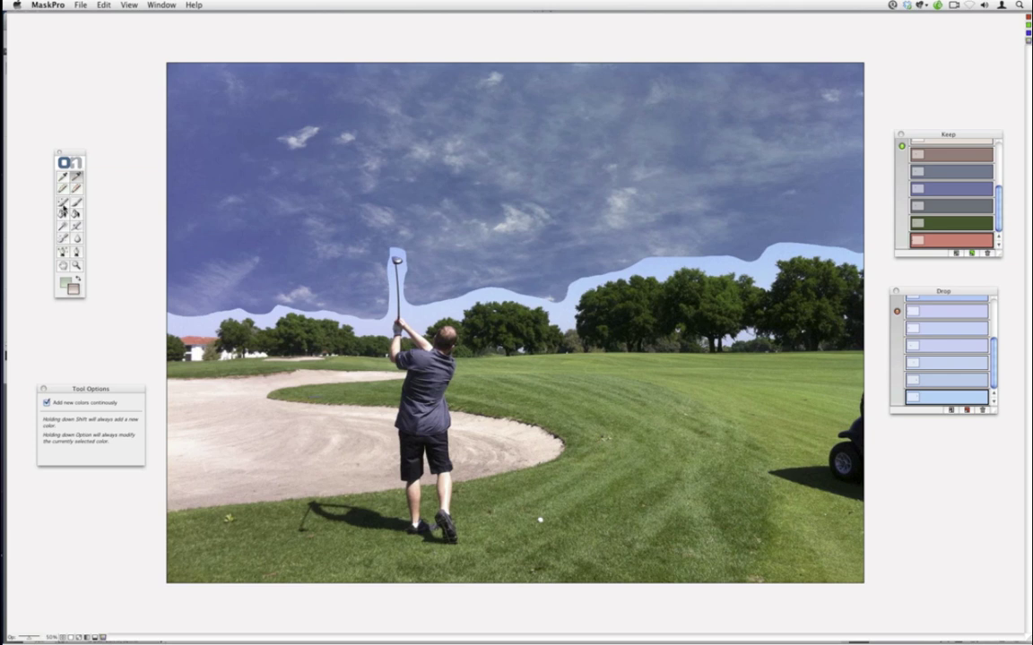
- With an enlarged Magic Brush, paint out the pale sky band along the right treeline, then shrink the brush
left_click(62, 203)
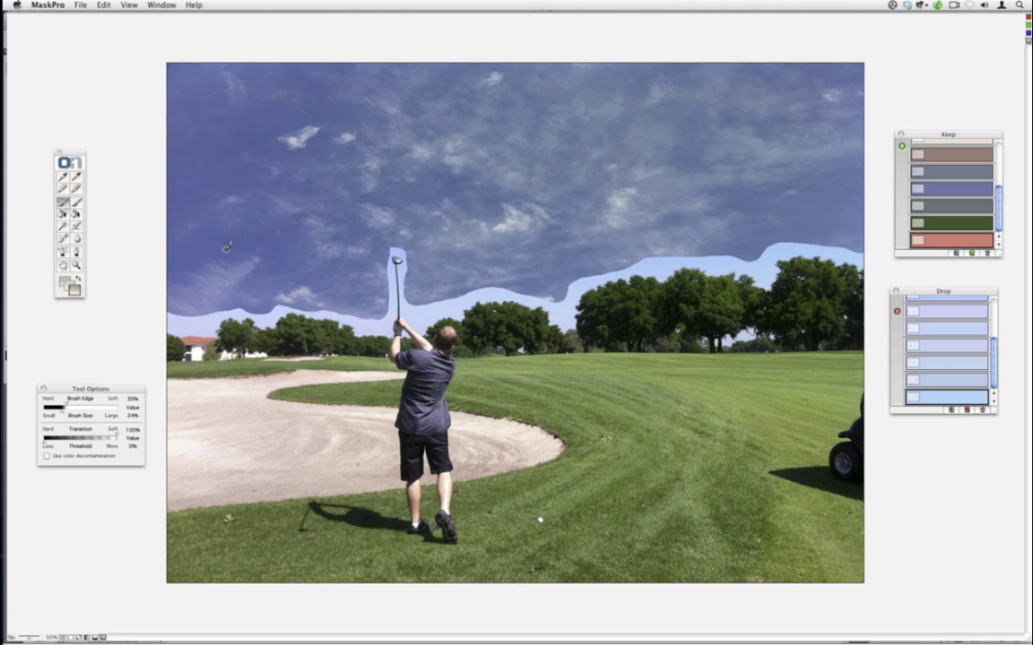
key("bracketright")
key("bracketright")
key("bracketright")
key("bracketright")
key("bracketright")
key("bracketright")
key("bracketright")
mouse_move(861, 266)
left_mouse_down()
mouse_move(777, 245)
mouse_move(770, 250)
mouse_move(812, 258)
mouse_move(767, 264)
mouse_move(780, 269)
mouse_move(760, 284)
mouse_move(743, 266)
mouse_move(758, 266)
mouse_move(683, 254)
mouse_move(715, 268)
mouse_move(629, 266)
mouse_move(661, 271)
mouse_move(626, 287)
mouse_move(627, 269)
mouse_move(598, 275)
mouse_move(628, 278)
mouse_move(571, 291)
mouse_move(566, 300)
mouse_move(587, 289)
mouse_move(565, 308)
mouse_move(519, 280)
mouse_move(498, 289)
mouse_move(529, 299)
mouse_move(463, 296)
mouse_move(475, 298)
mouse_move(411, 331)
mouse_move(396, 252)
mouse_move(356, 221)
mouse_move(371, 260)
mouse_move(341, 244)
mouse_move(343, 234)
mouse_move(383, 274)
mouse_move(382, 326)
mouse_move(296, 312)
mouse_move(171, 316)
left_mouse_up()
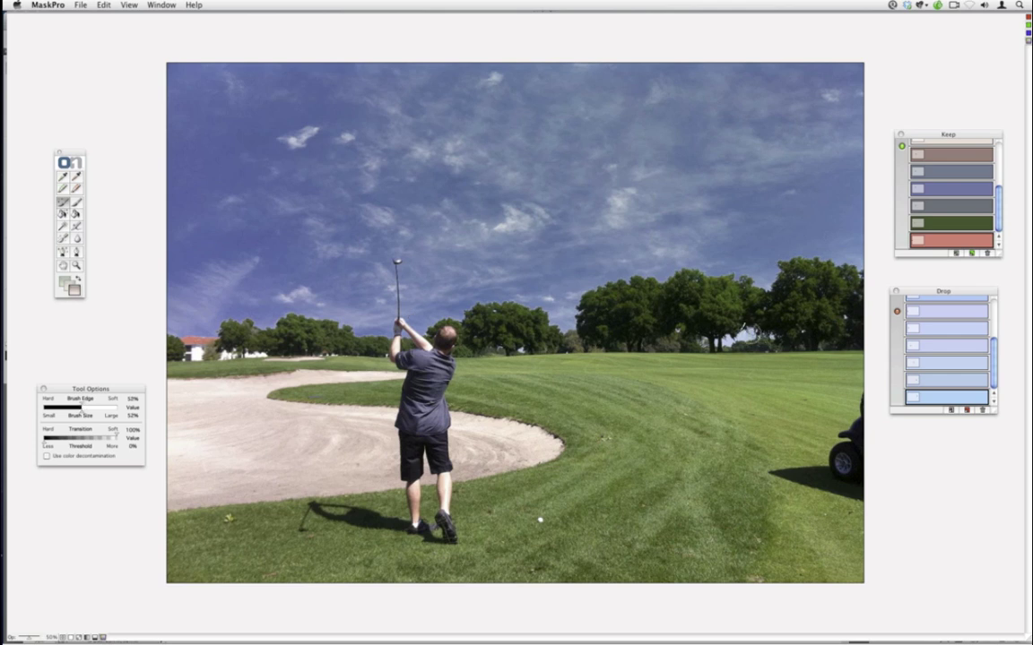
key("bracketleft")
key("bracketleft")
- Switch the view mode to the black-and-white Mask view
left_click(126, 5)
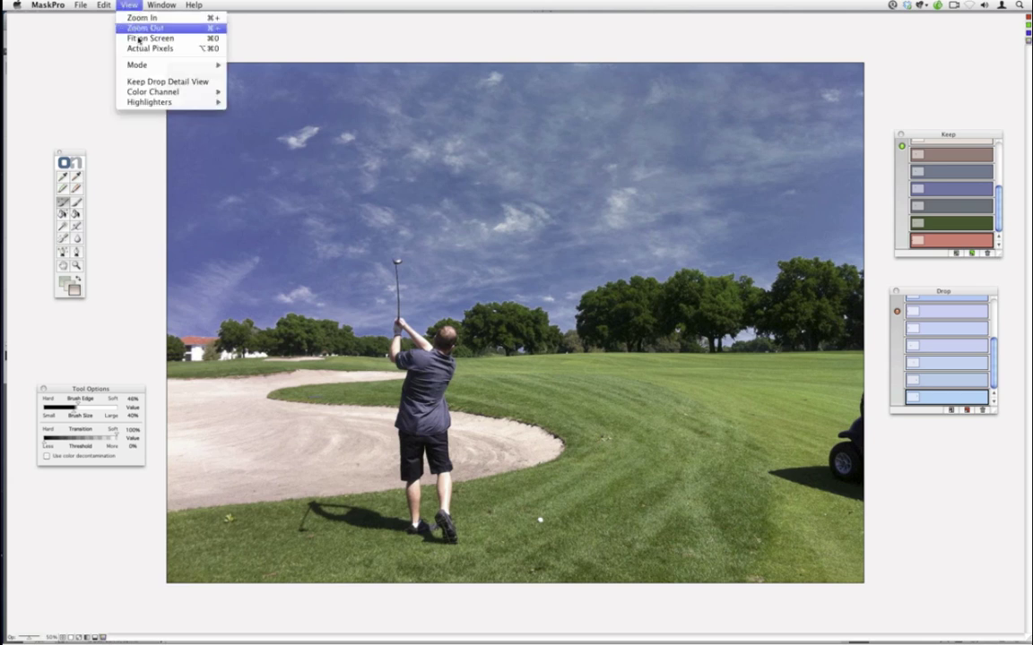
mouse_move(179, 65)
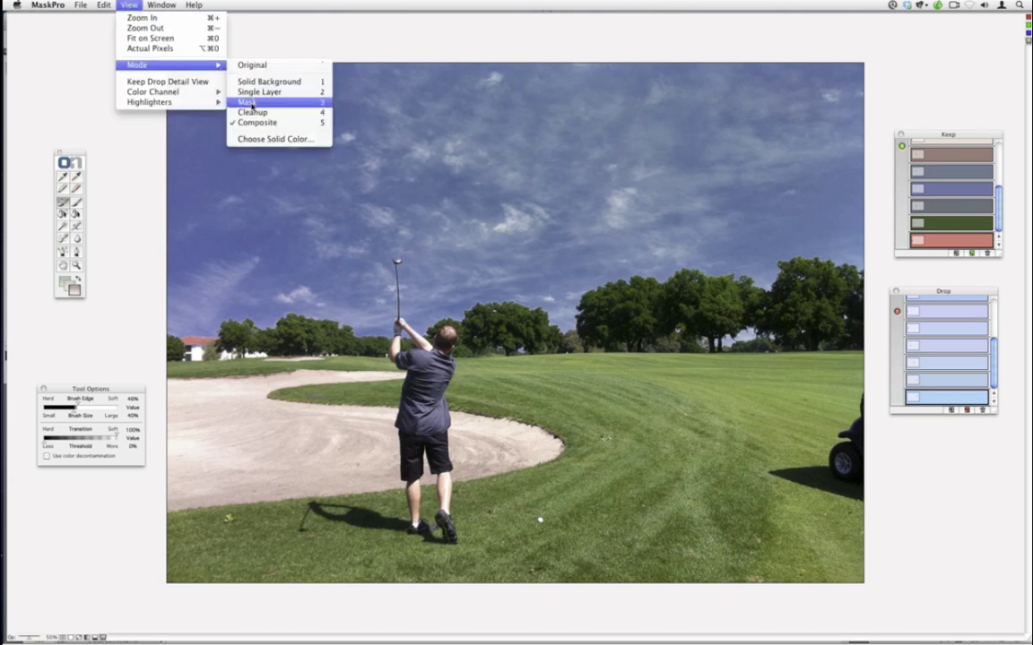
left_click(242, 104)
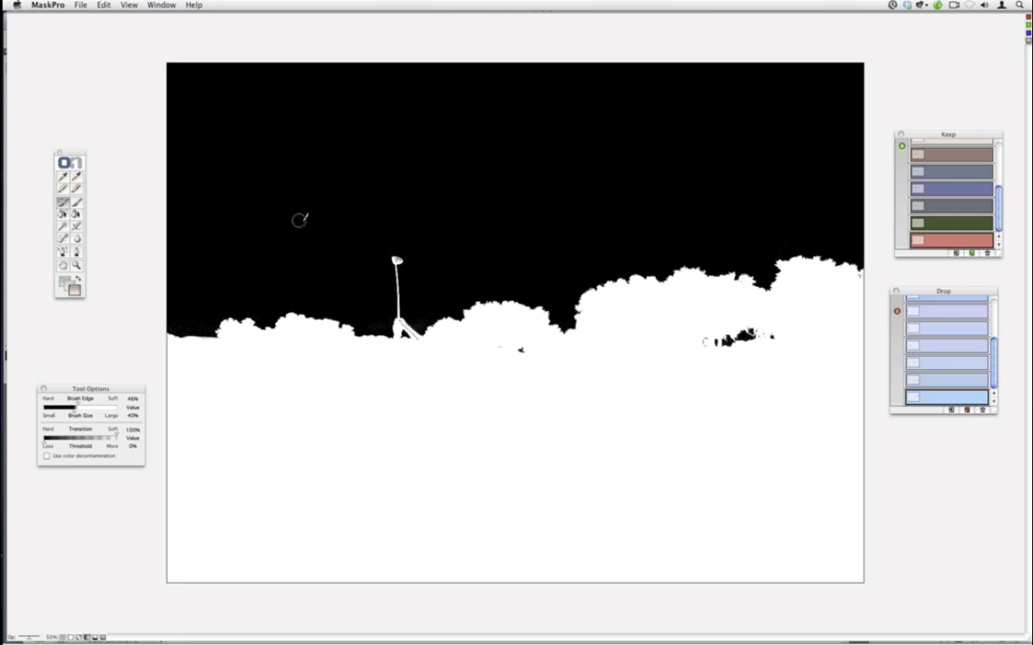
- Zoom in twice, pan to the club head and darken the mask just around it
key("super+equal")
key("super+equal")
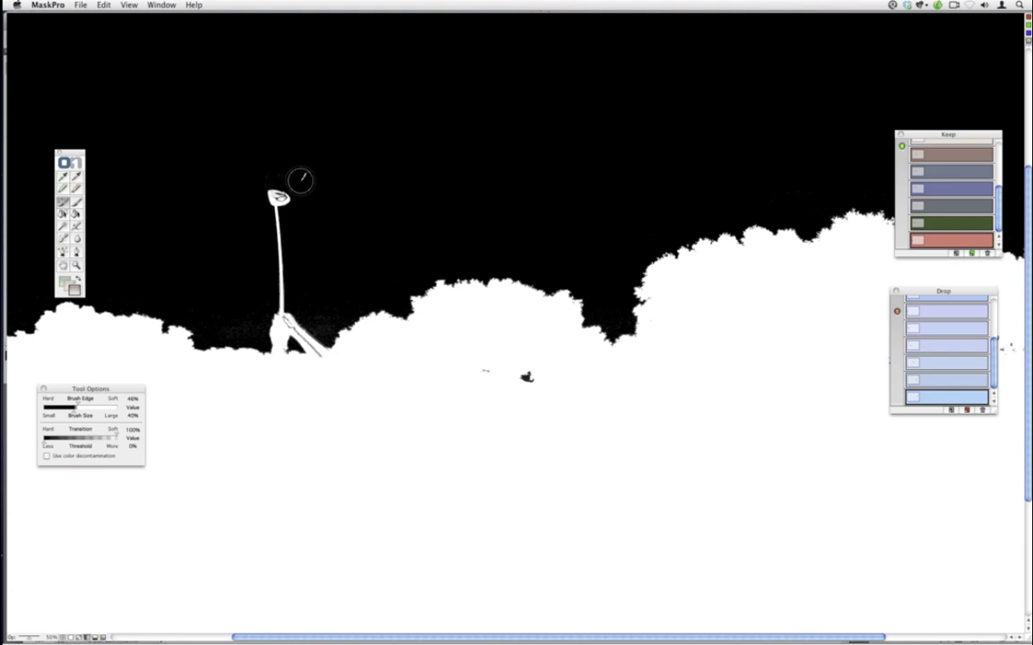
key("super+equal")
key("space")
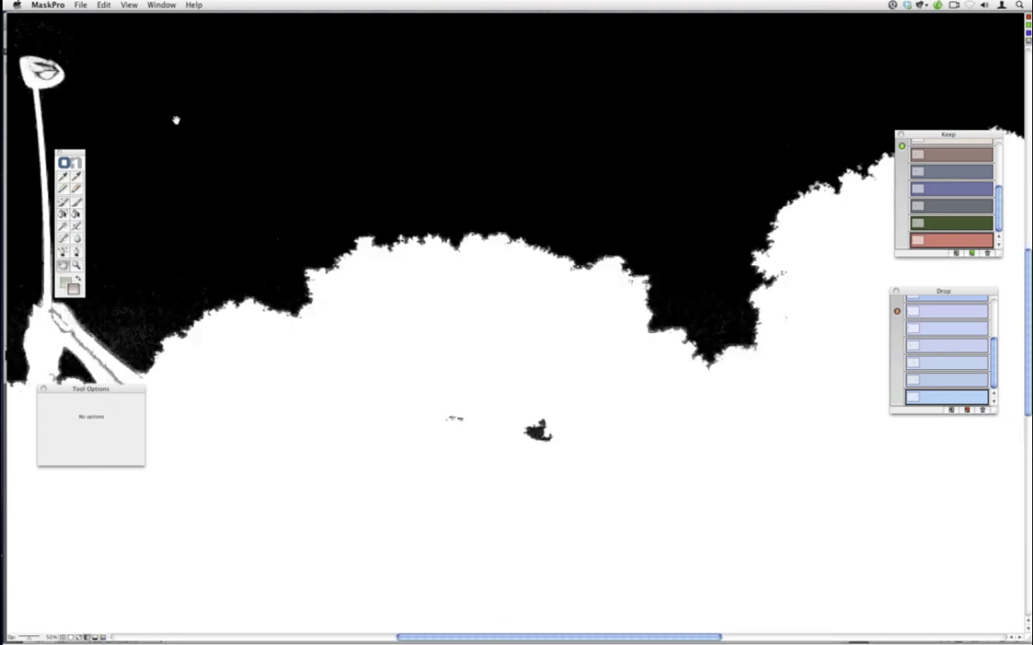
left_click_drag(175, 120, 431, 241)
mouse_move(296, 197)
left_mouse_down()
mouse_move(269, 180)
mouse_move(255, 184)
mouse_move(303, 202)
left_mouse_up()
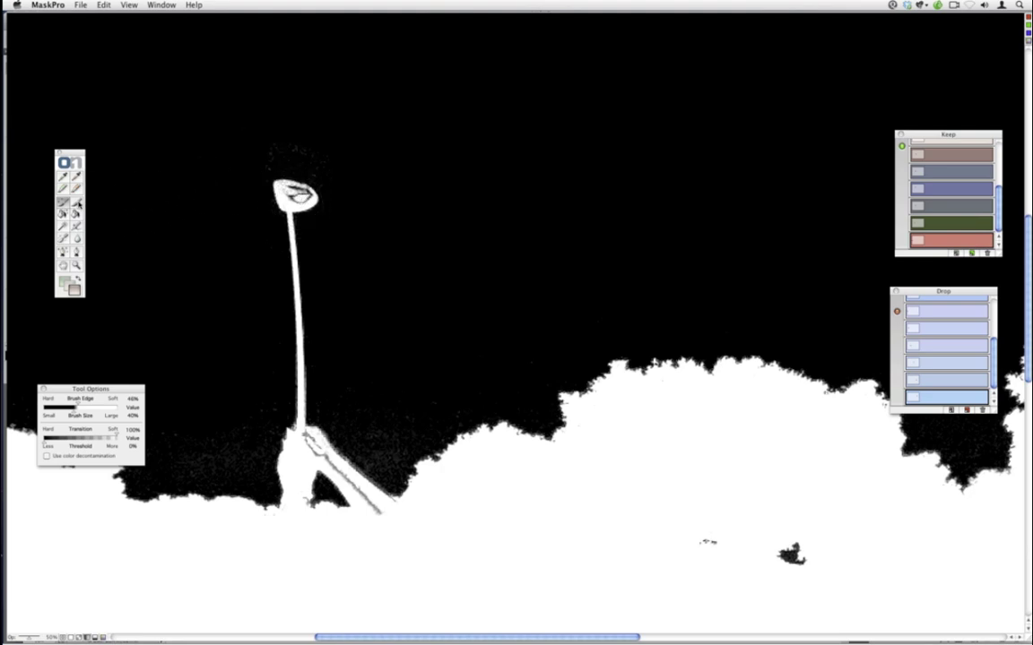
- Switch to the next mask brush and toggle the paint colour between grey and bright green
left_click(75, 205)
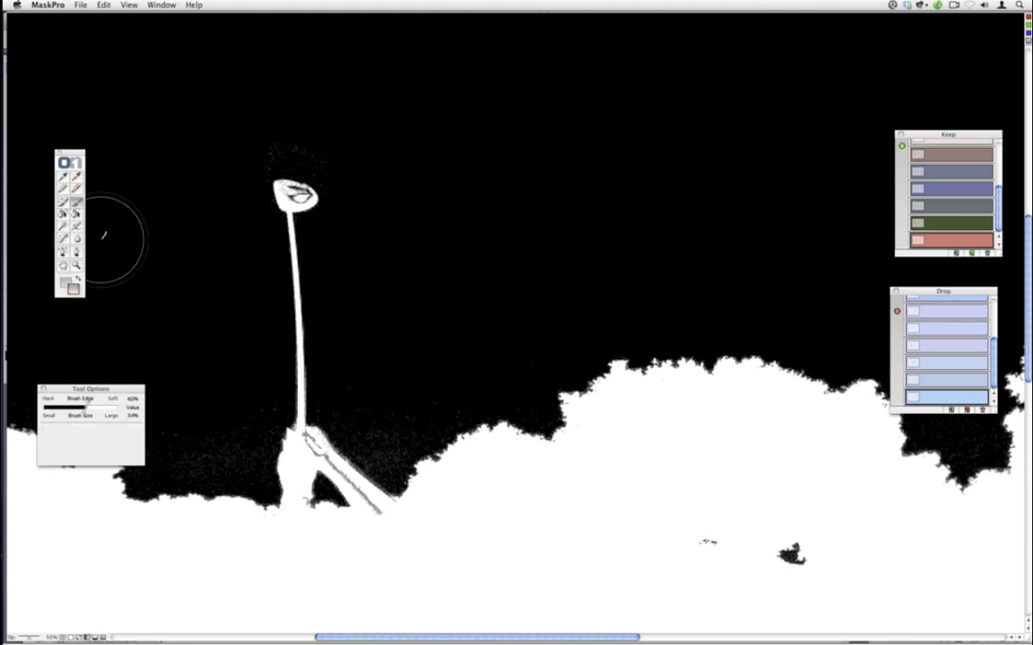
left_click(74, 287)
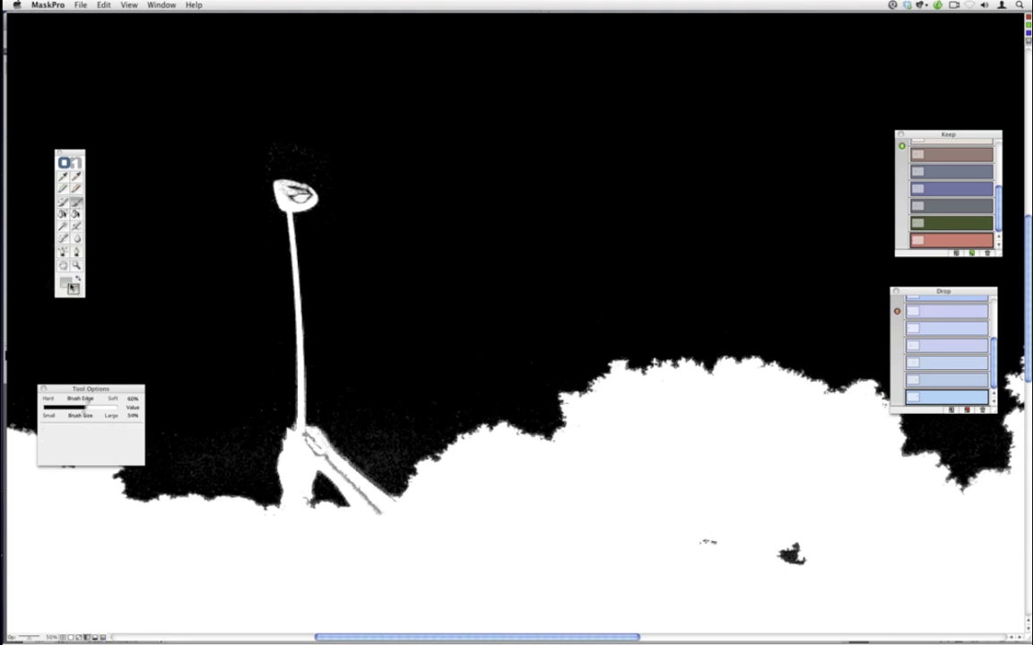
left_click(67, 282)
left_click(65, 285)
left_click(71, 291)
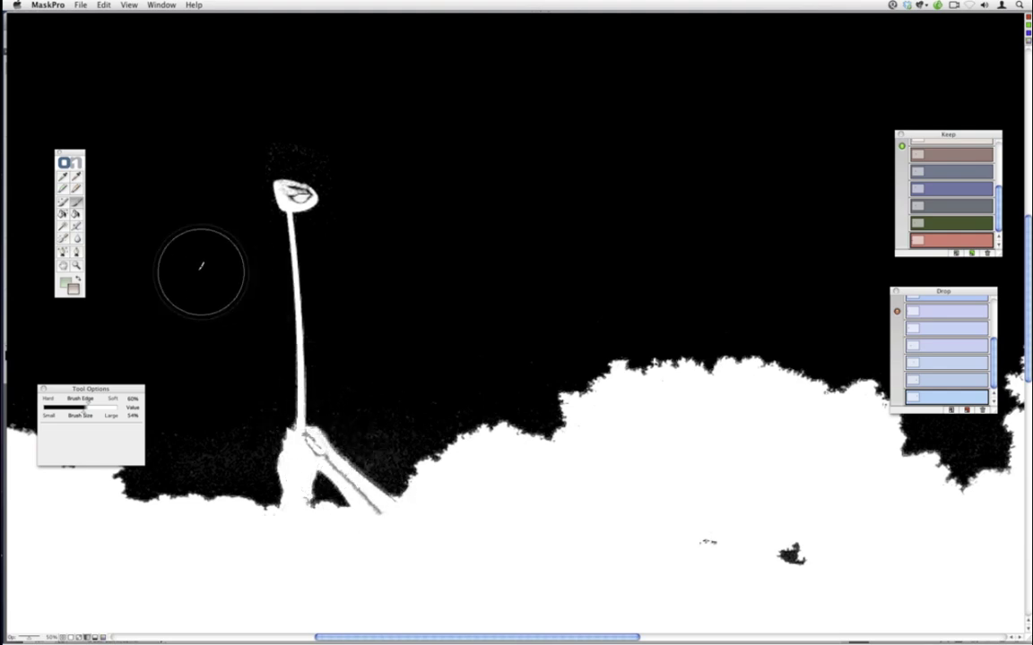
- With green paint and a smaller, harder brush, whiten the club shaft edge and the club head
left_click(72, 285)
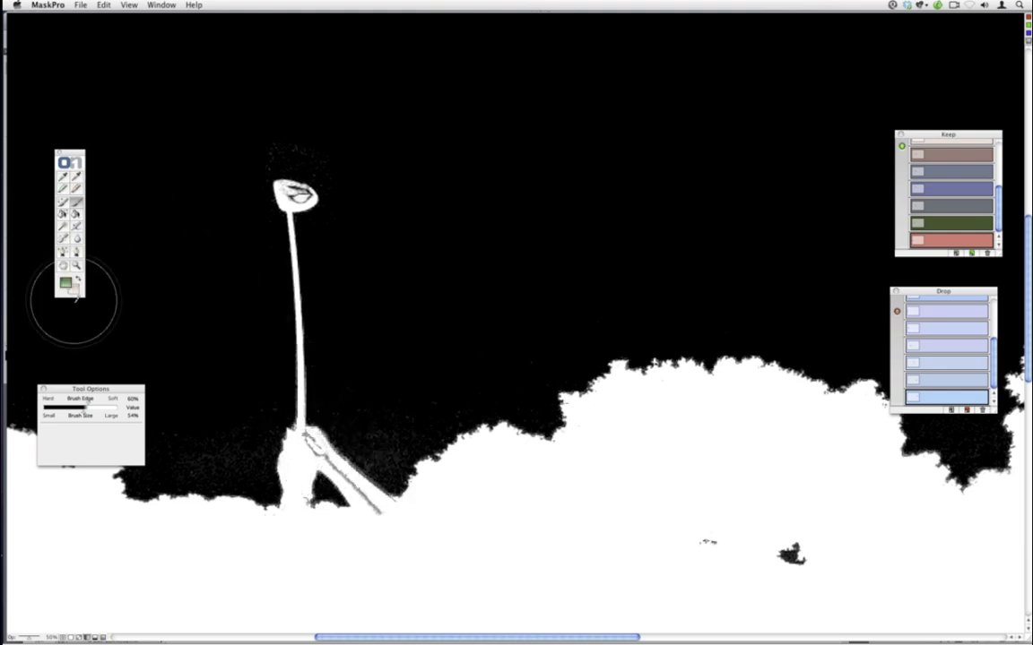
key("bracketleft")
key("bracketleft")
key("bracketleft")
key("bracketleft")
key("bracketleft")
key("bracketleft")
key("bracketleft")
key("bracketleft")
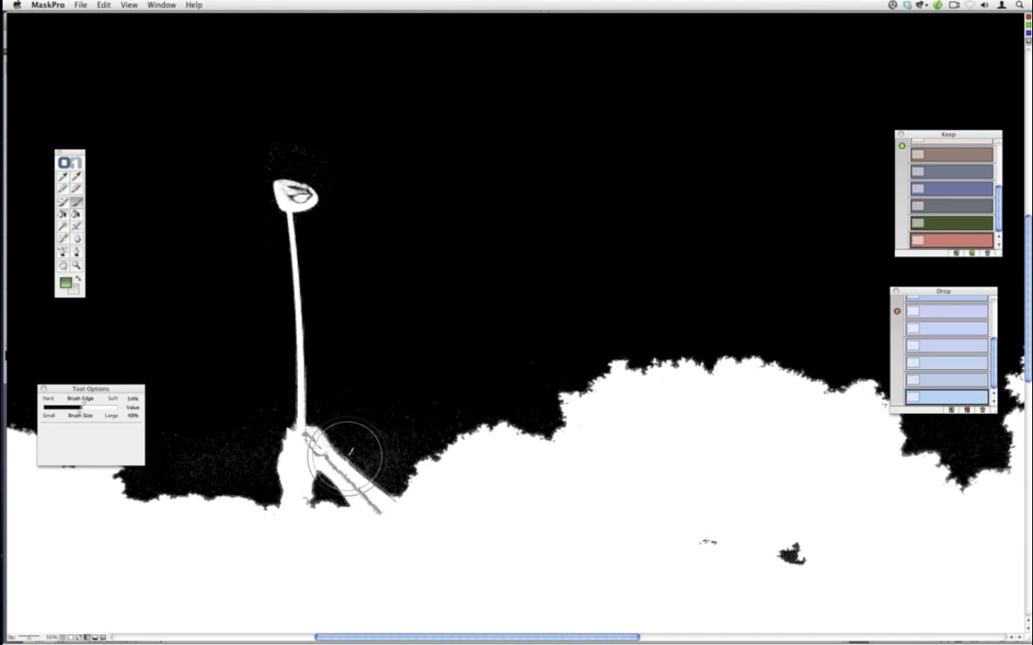
mouse_move(362, 495)
left_mouse_down()
mouse_move(313, 434)
mouse_move(329, 463)
mouse_move(310, 440)
mouse_move(313, 453)
mouse_move(320, 444)
mouse_move(300, 498)
left_mouse_up()
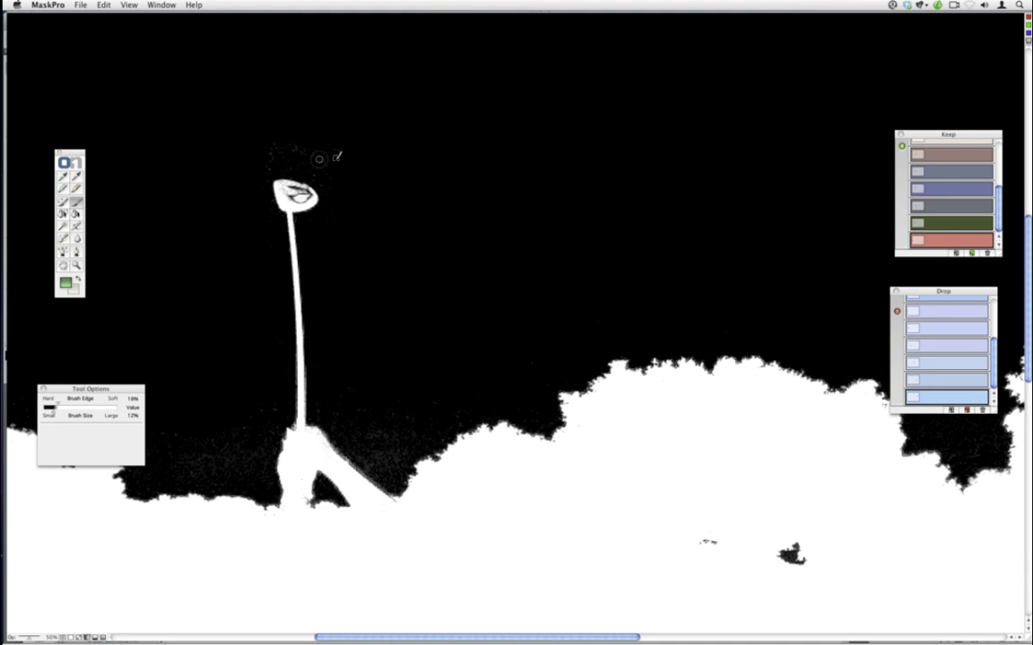
left_click_drag(288, 193, 303, 199)
- Fine-tune Brush Edge and Brush Size in Tool Options, ending with the brush at 5%
mouse_move(58, 408)
left_mouse_down()
mouse_move(109, 407)
mouse_move(52, 409)
left_mouse_up()
left_click(48, 409)
left_click_drag(49, 414, 47, 411)
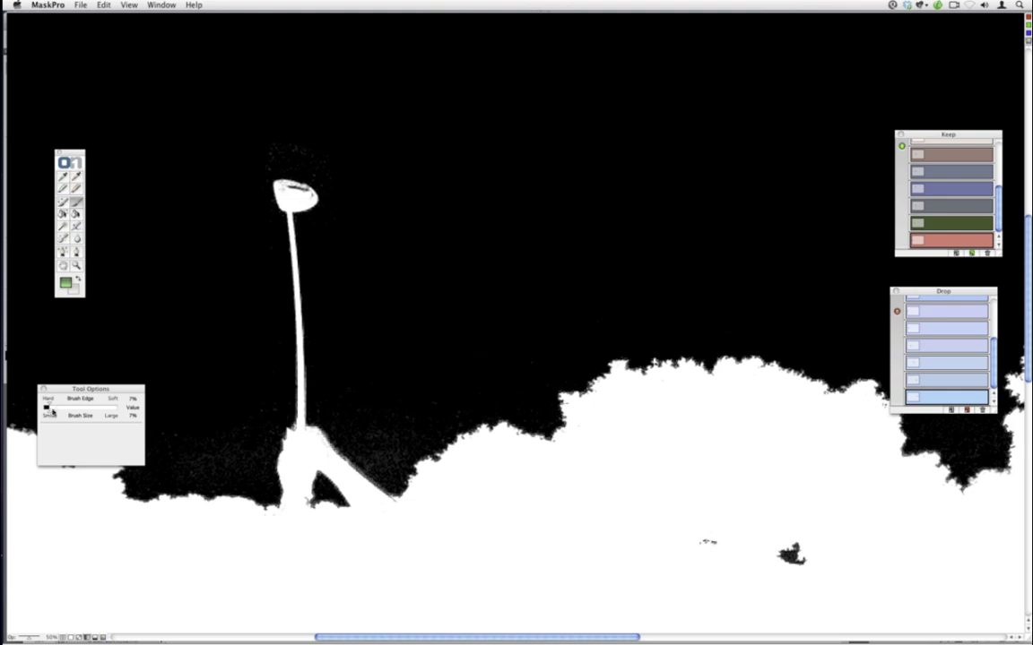
left_click_drag(48, 411, 58, 408)
key("bracketleft")
key("bracketleft")
key("bracketleft")
key("bracketleft")
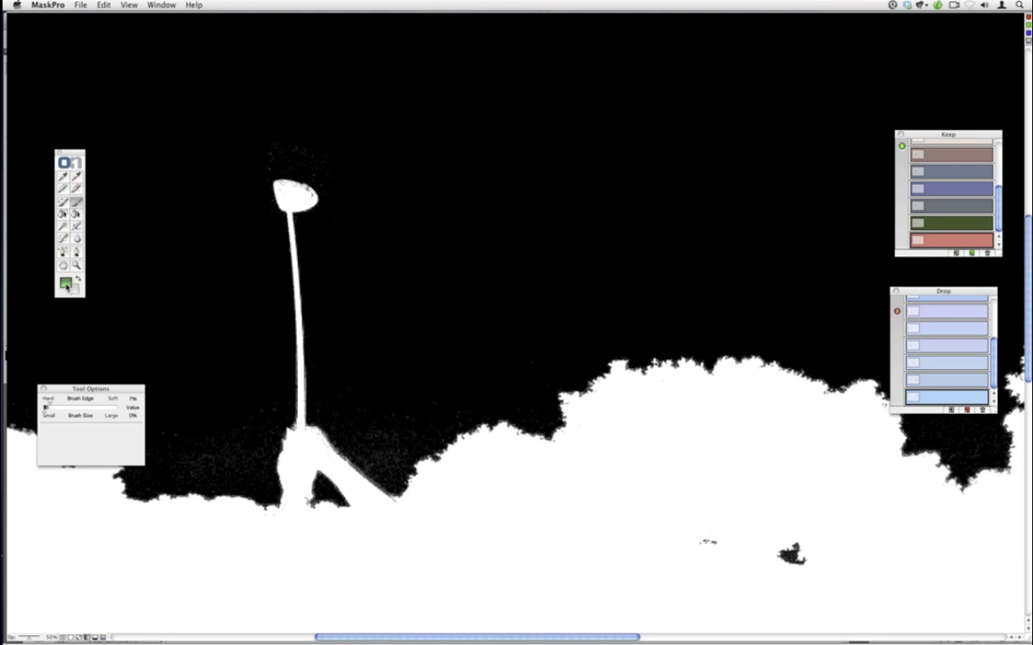
- Soften the brush edge to 25% and paint out speckle around the club head and shaft base
left_click_drag(50, 406, 77, 412)
mouse_move(278, 130)
left_mouse_down()
mouse_move(309, 133)
mouse_move(306, 152)
mouse_move(325, 161)
mouse_move(270, 152)
mouse_move(315, 161)
left_mouse_up()
mouse_move(378, 399)
left_mouse_down()
mouse_move(400, 420)
mouse_move(425, 419)
mouse_move(341, 406)
mouse_move(359, 420)
mouse_move(349, 423)
mouse_move(368, 450)
mouse_move(392, 432)
left_mouse_up()
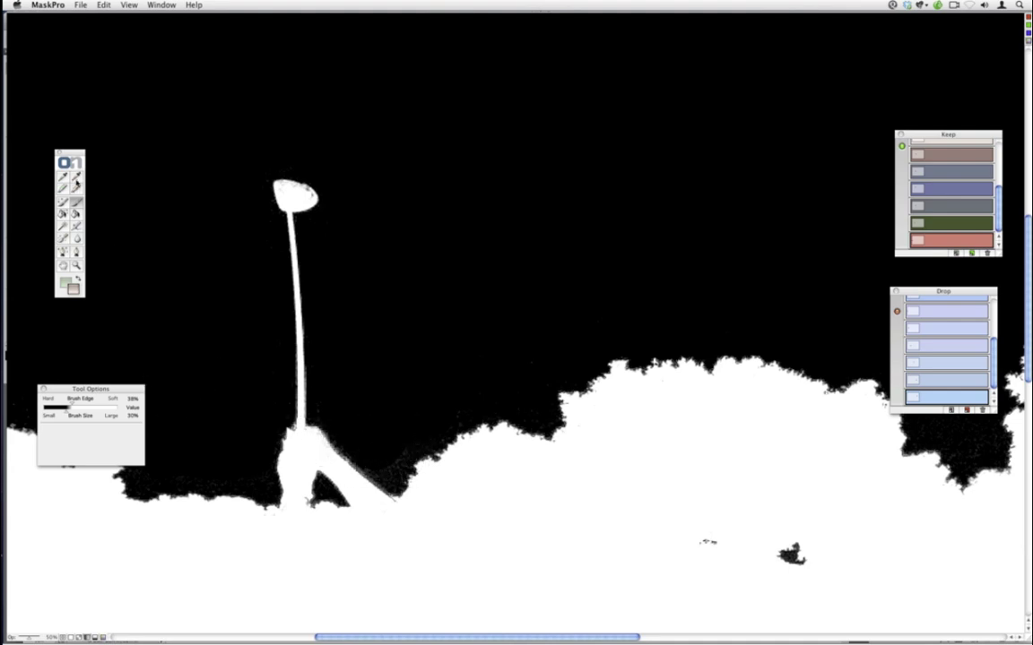
- Sample sky colours into the drop list with the eyedropper, then zoom out on the mask
left_click(74, 176)
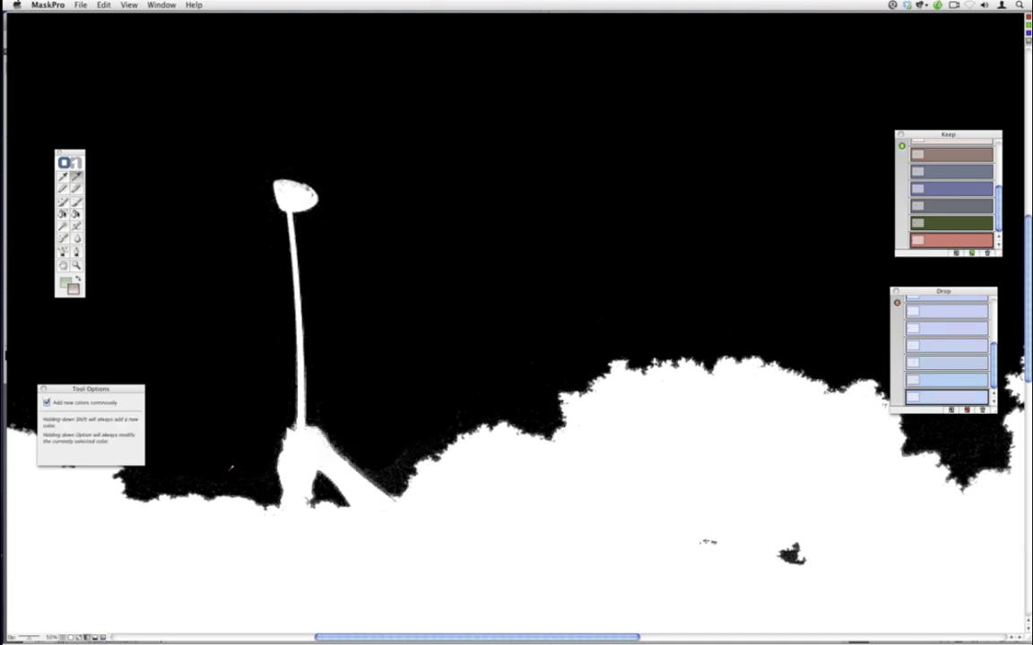
left_click_drag(180, 478, 255, 447)
left_click(63, 203)
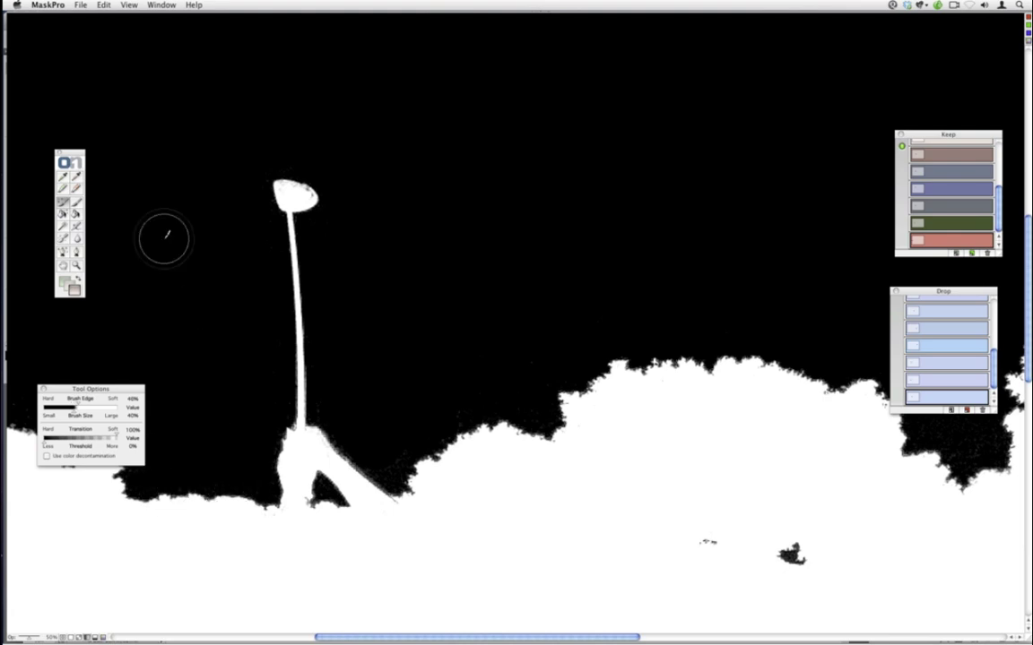
key("super+minus")
key("super+minus")
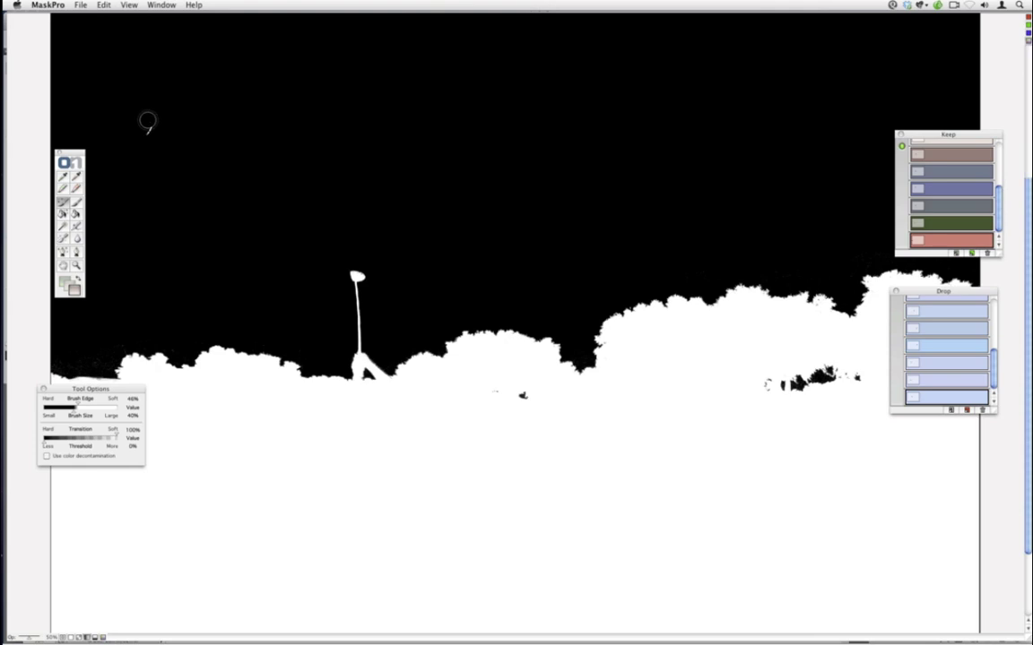
key("super+minus")
left_click(129, 5)
- Switch the Mask Pro view to Composite mode to show the masked golfer over the course
mouse_move(137, 65)
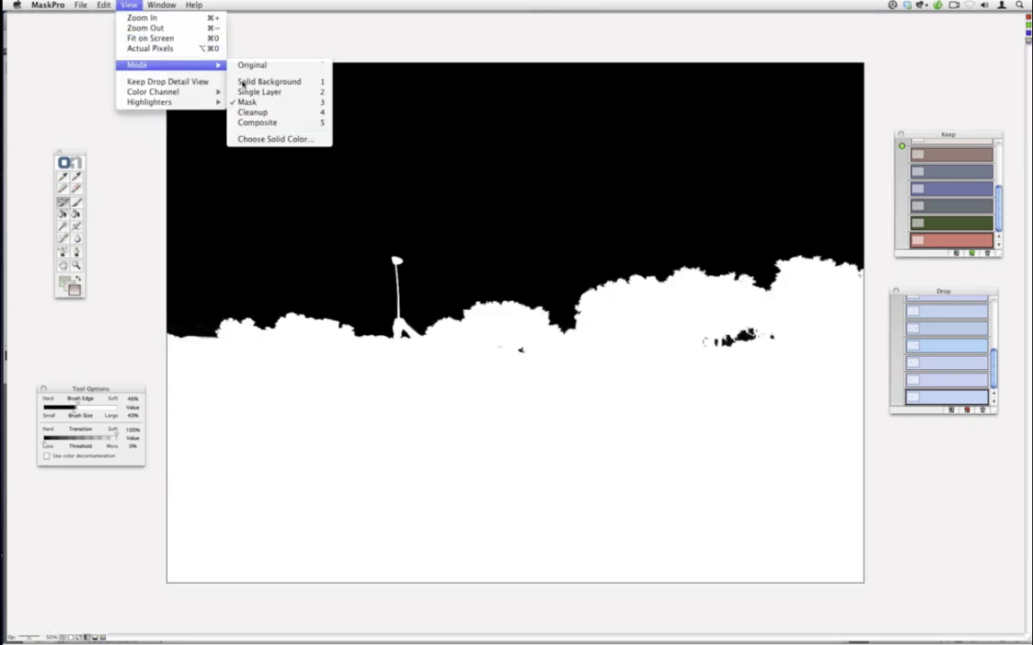
left_click(255, 121)
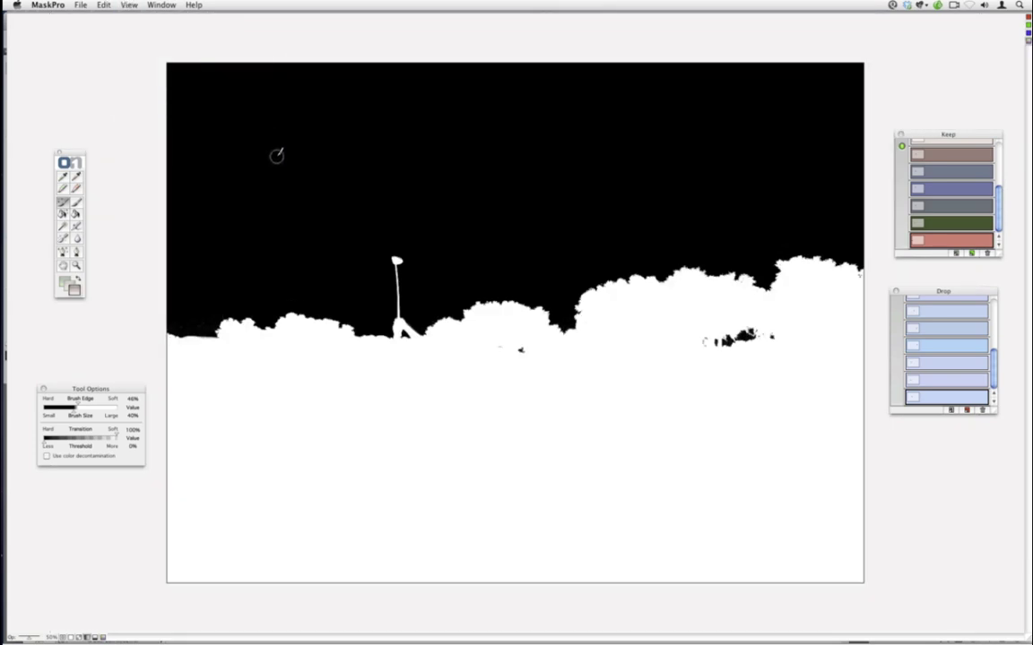
key("super+minus")
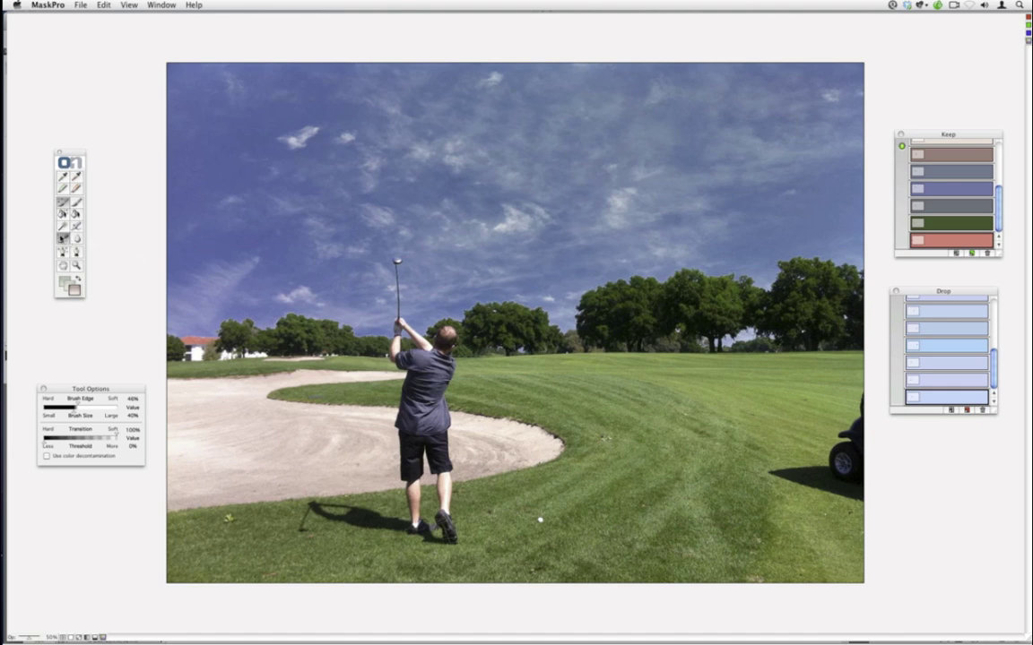
- Select the Chisel tool with a 34% brush size and 40% edge softness
left_click(63, 239)
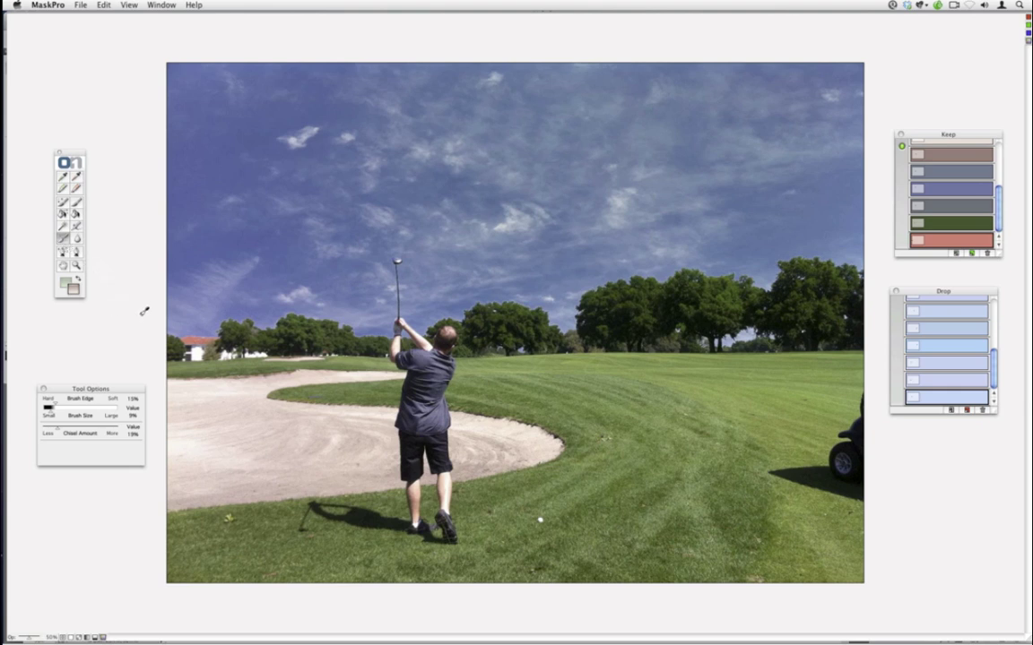
key("bracketright")
key("bracketright")
key("bracketright")
key("bracketright")
key("shift+bracketright")
key("shift+bracketright")
key("shift+bracketleft")
key("shift+bracketleft")
key("shift+bracketleft")
- Apply the mask back to Photoshop, then lasso the golf cart and erase it with Content-Aware Fill
left_click(82, 5)
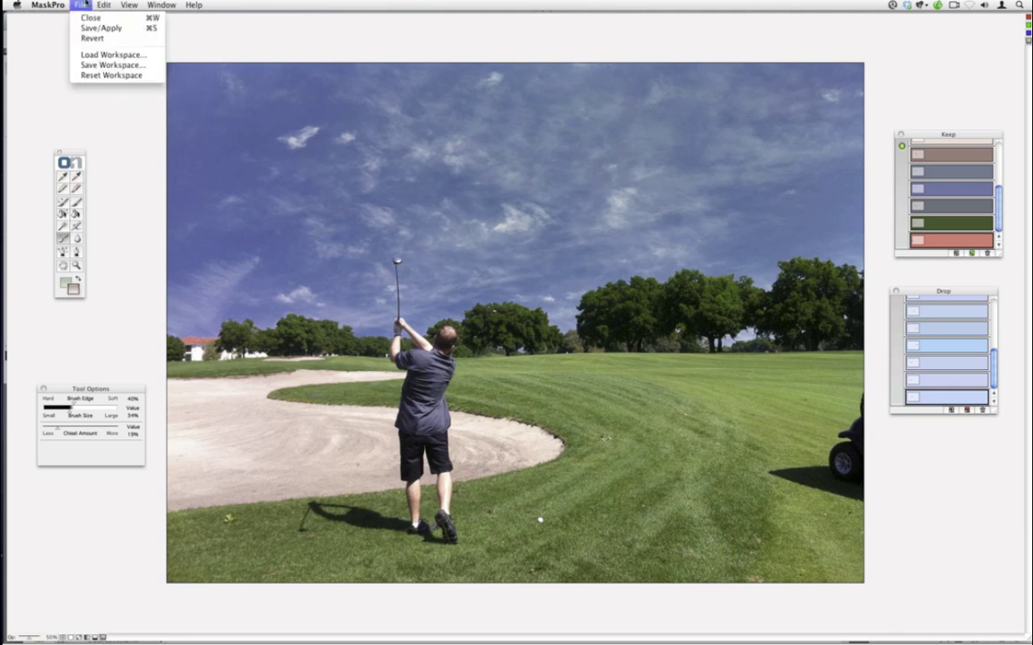
left_click(80, 27)
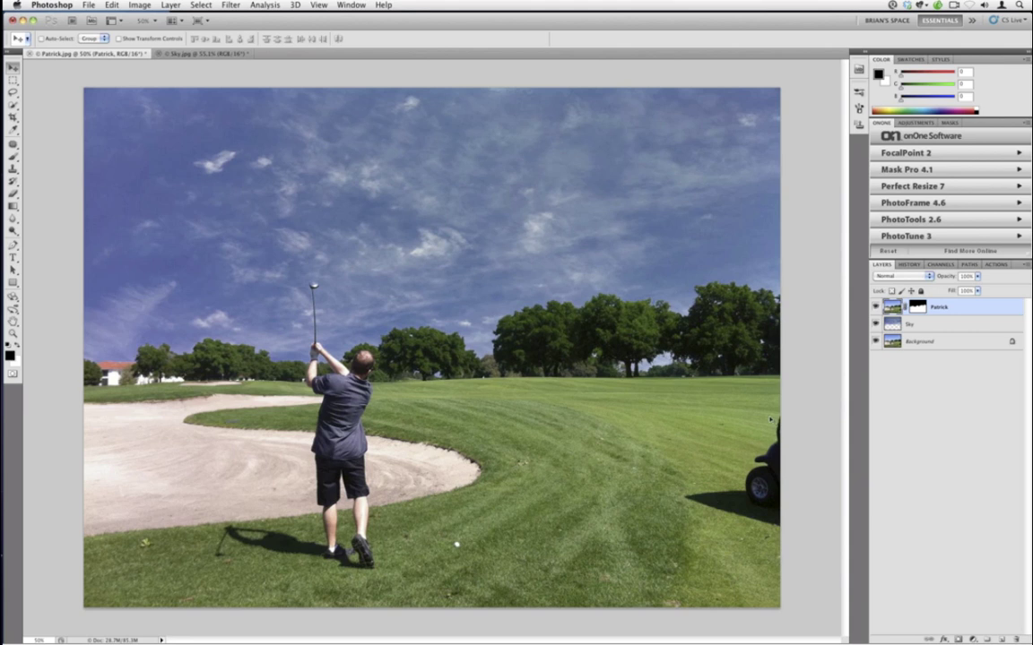
left_click(12, 91)
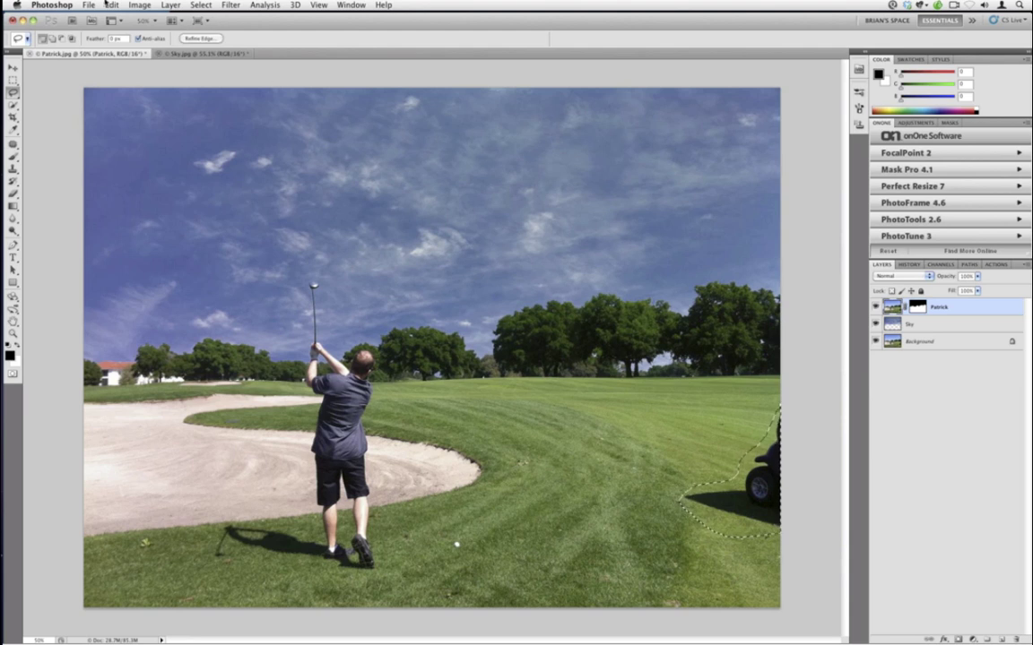
left_click(109, 4)
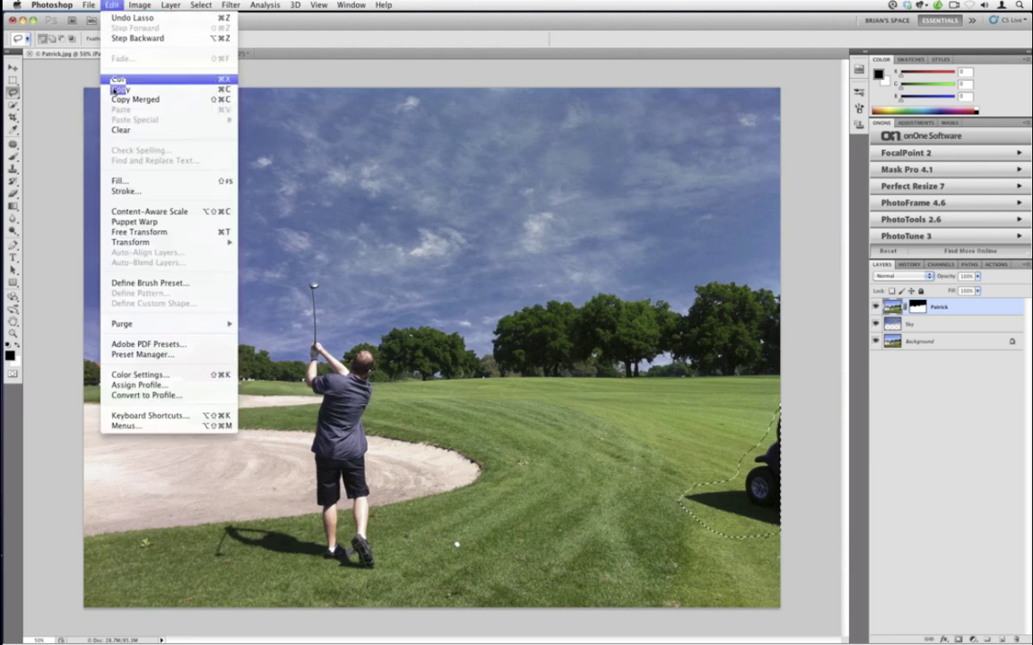
left_click(134, 182)
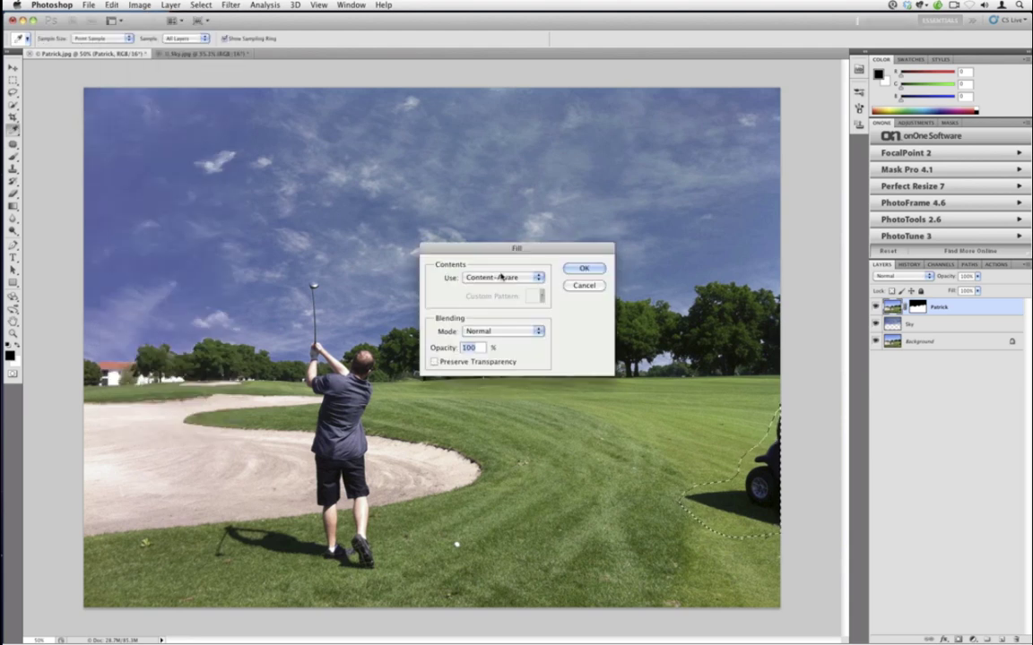
left_click(582, 269)
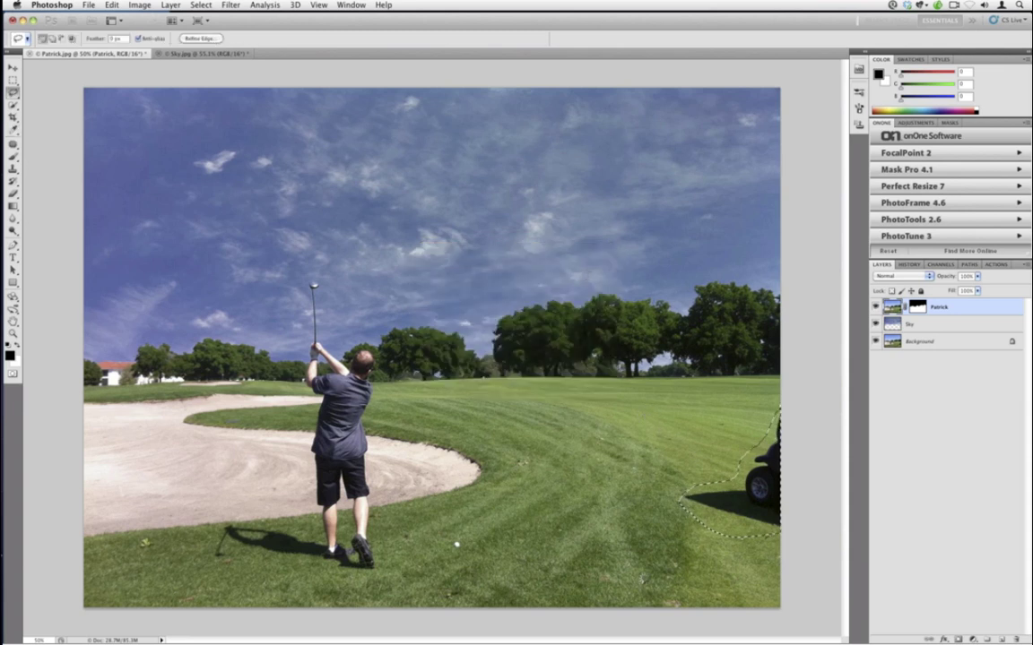
key("ctrl+d")
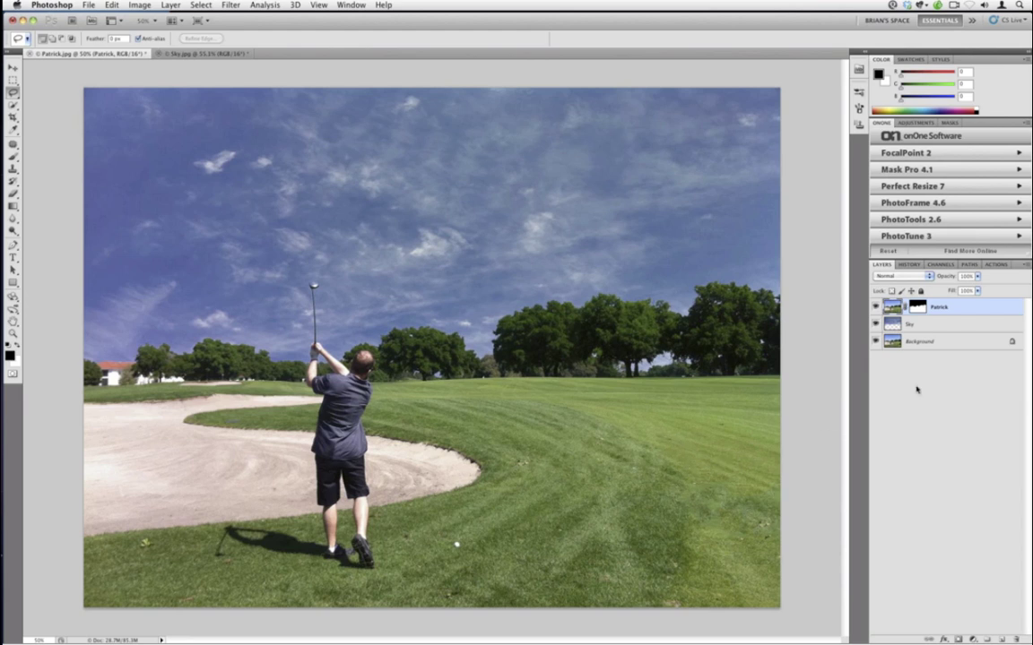
- Revert in History to the Lasso state before the cart fill and deselect
left_click(909, 265)
left_click(922, 409)
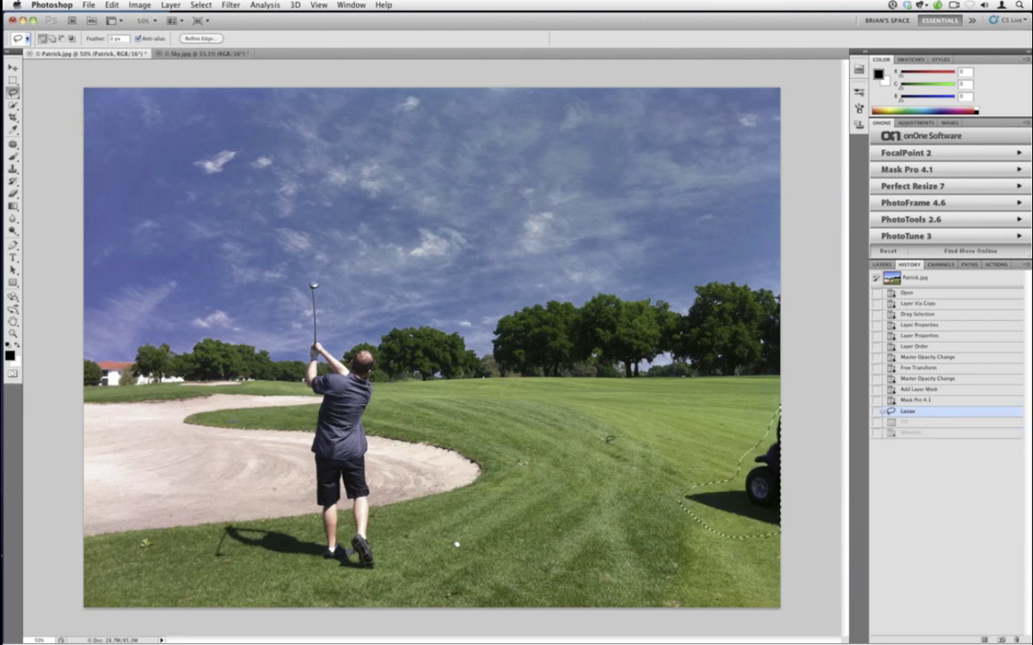
key("ctrl+d")
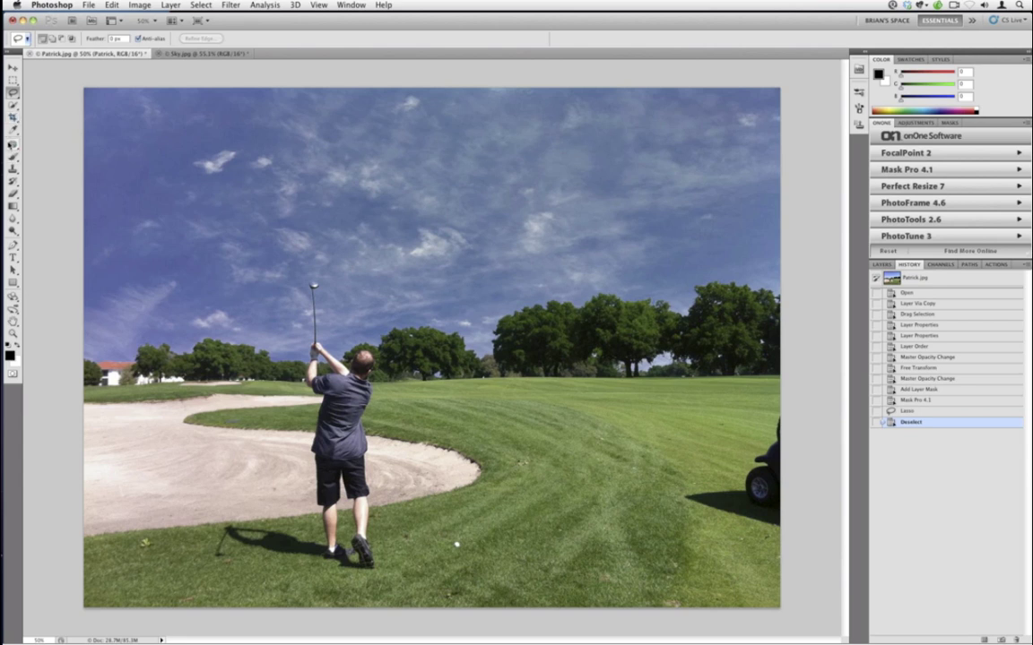
- Clone Stamp fresh grass over the turf beside the golf cart
left_click(13, 168)
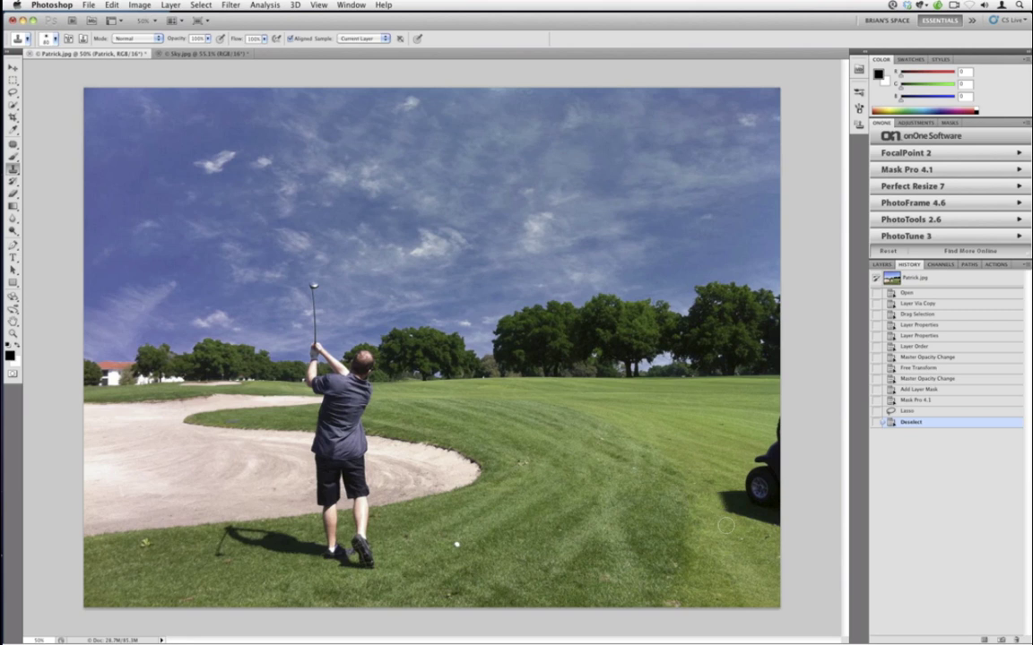
mouse_move(730, 507)
left_mouse_down()
mouse_move(720, 483)
mouse_move(719, 523)
mouse_move(708, 504)
left_mouse_up()
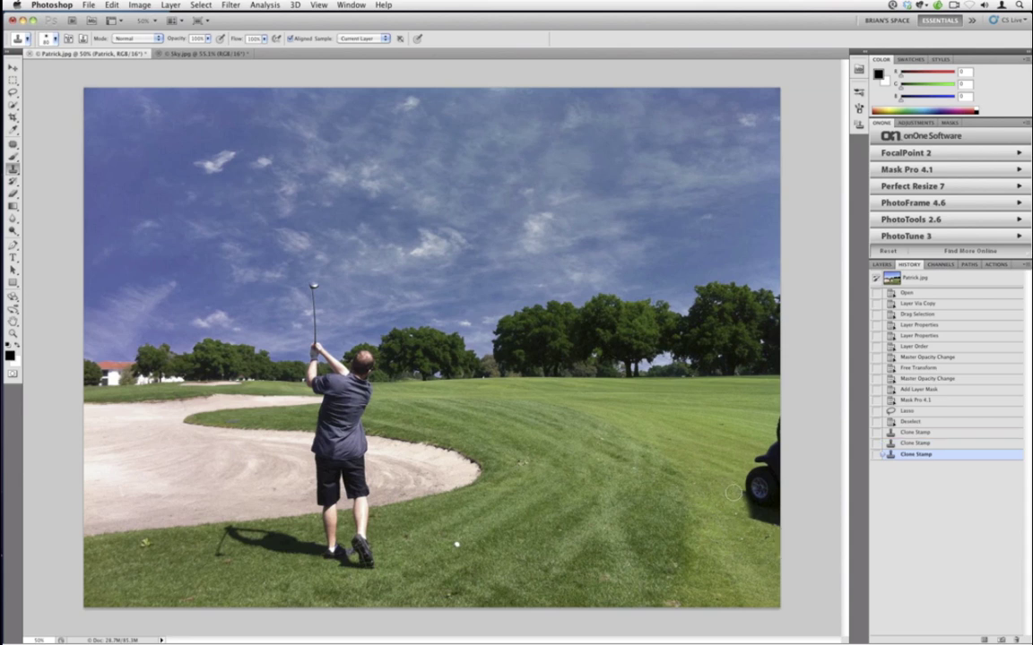
left_click(657, 505)
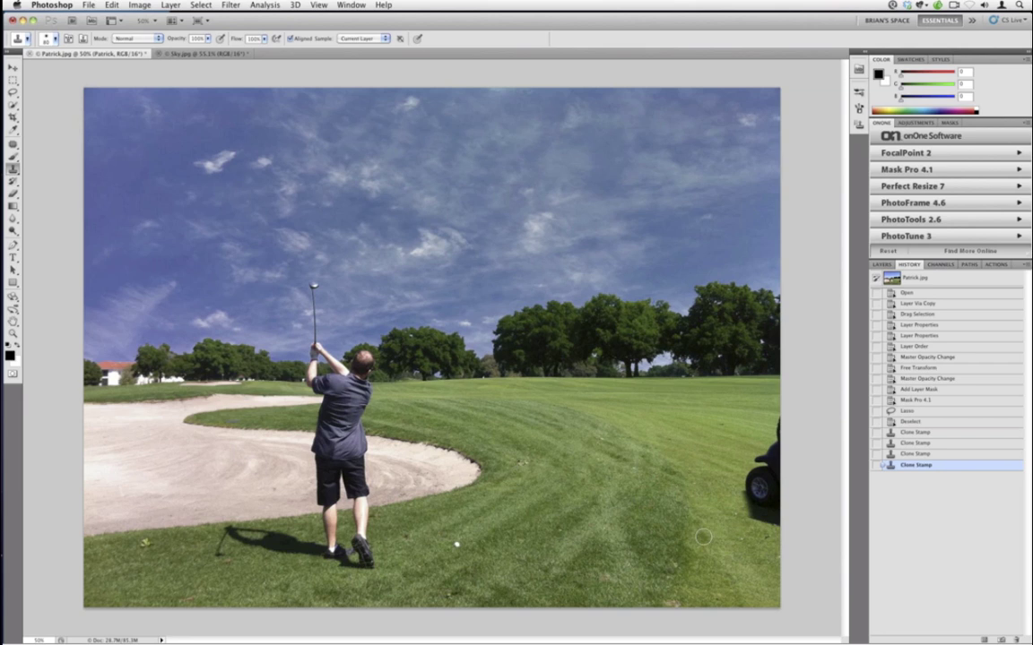
left_click(14, 91)
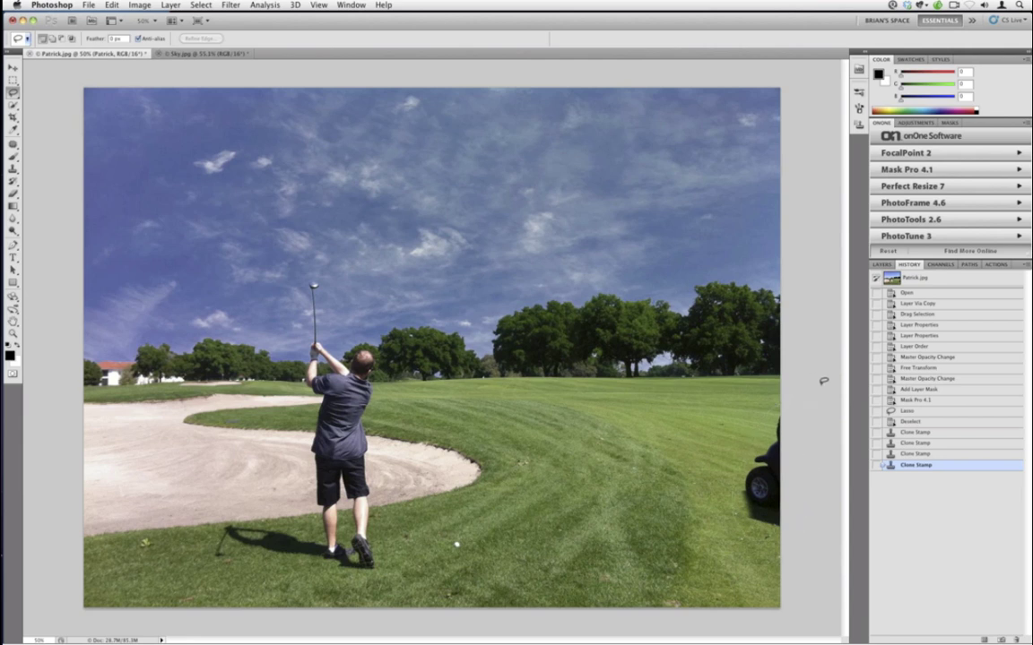
- Lasso the golf cart and its shadow and erase them with Content-Aware Fill
mouse_move(822, 381)
left_mouse_down()
mouse_move(753, 421)
mouse_move(734, 489)
mouse_move(807, 549)
left_mouse_up()
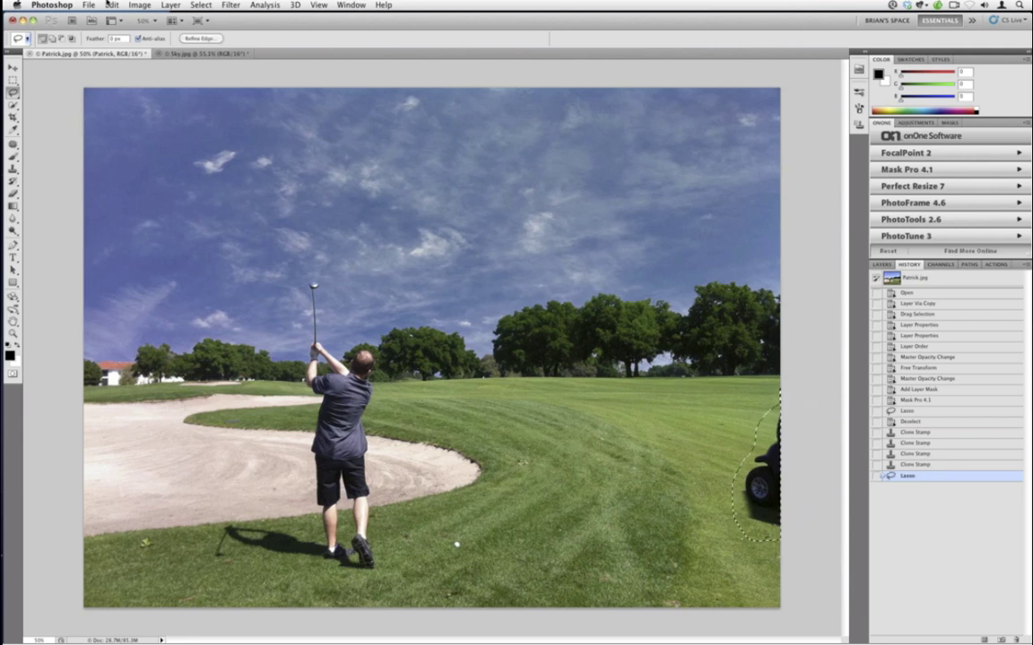
left_click(111, 5)
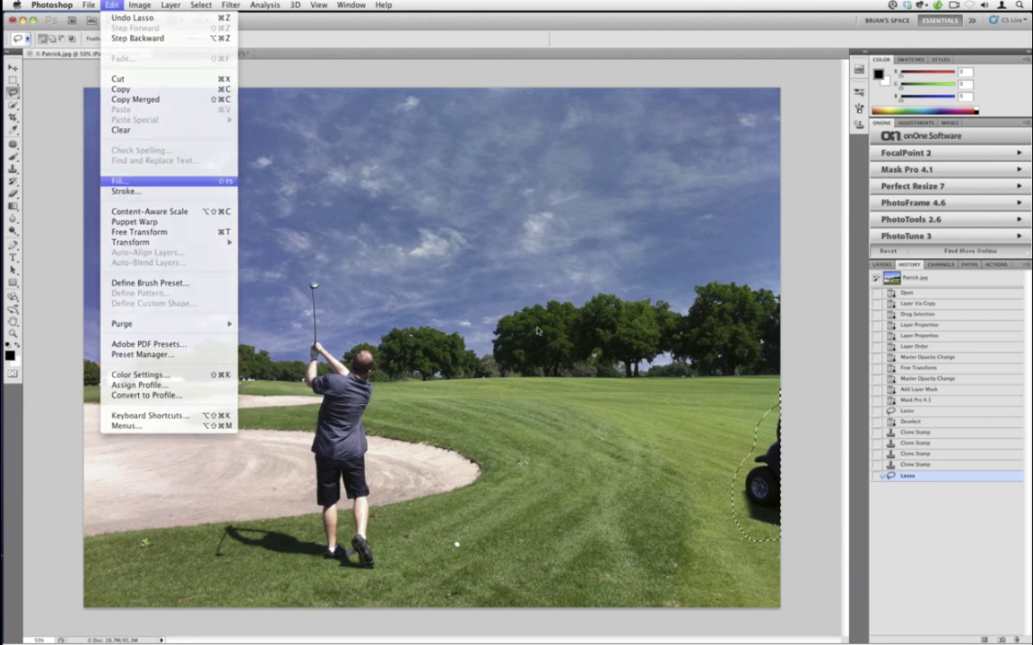
left_click(143, 185)
left_click(578, 273)
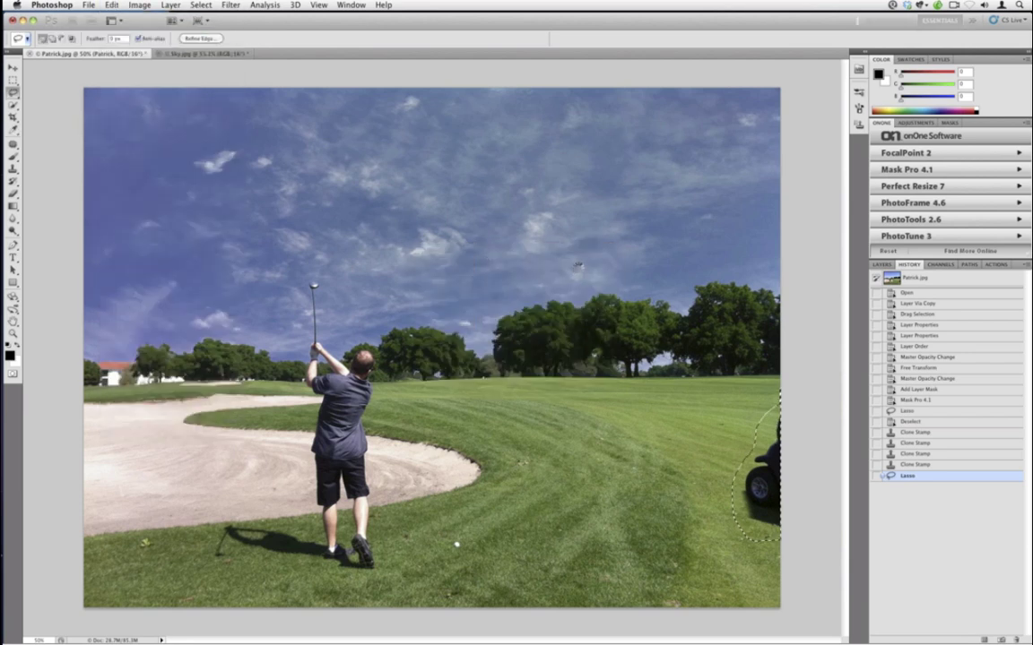
key("super+d")
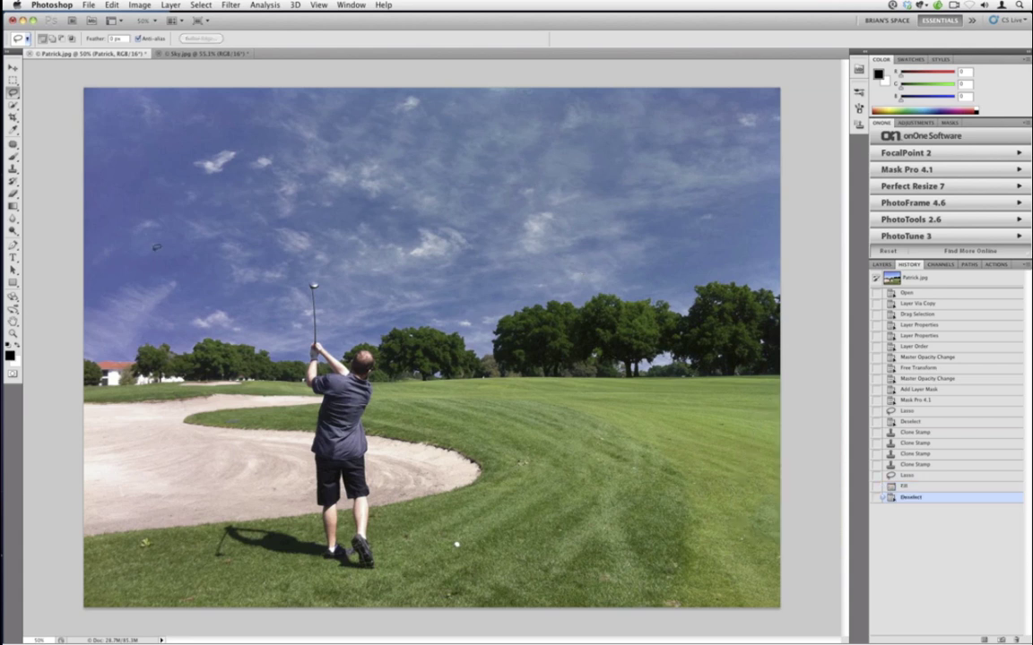
- Spot-heal the ball and about ten dark blemishes across the fairway grass
left_click(13, 143)
left_click_drag(12, 143, 45, 132)
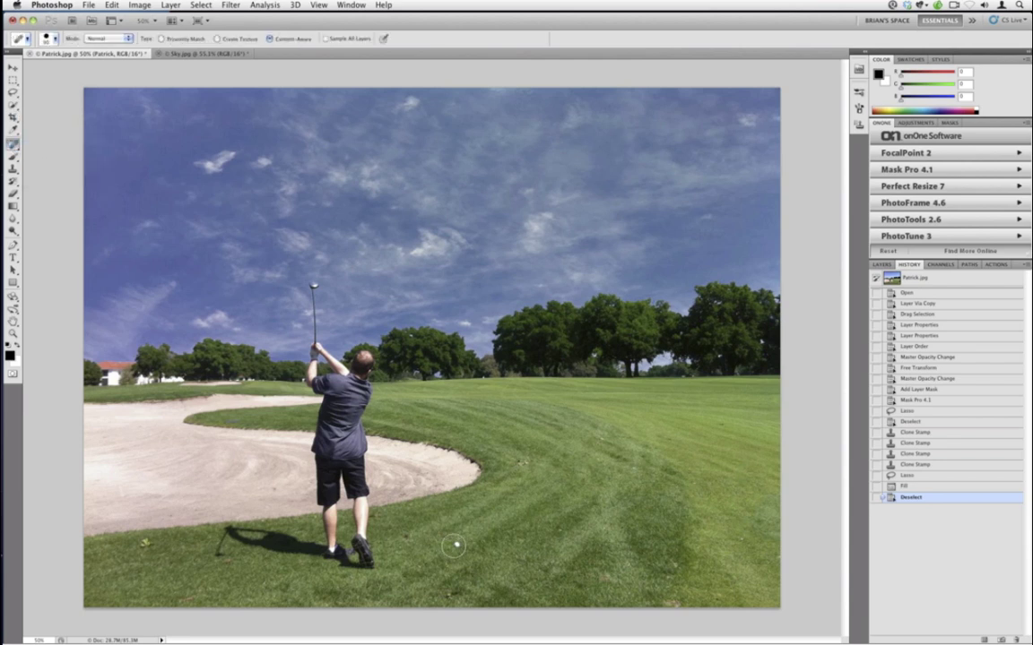
left_click(457, 544)
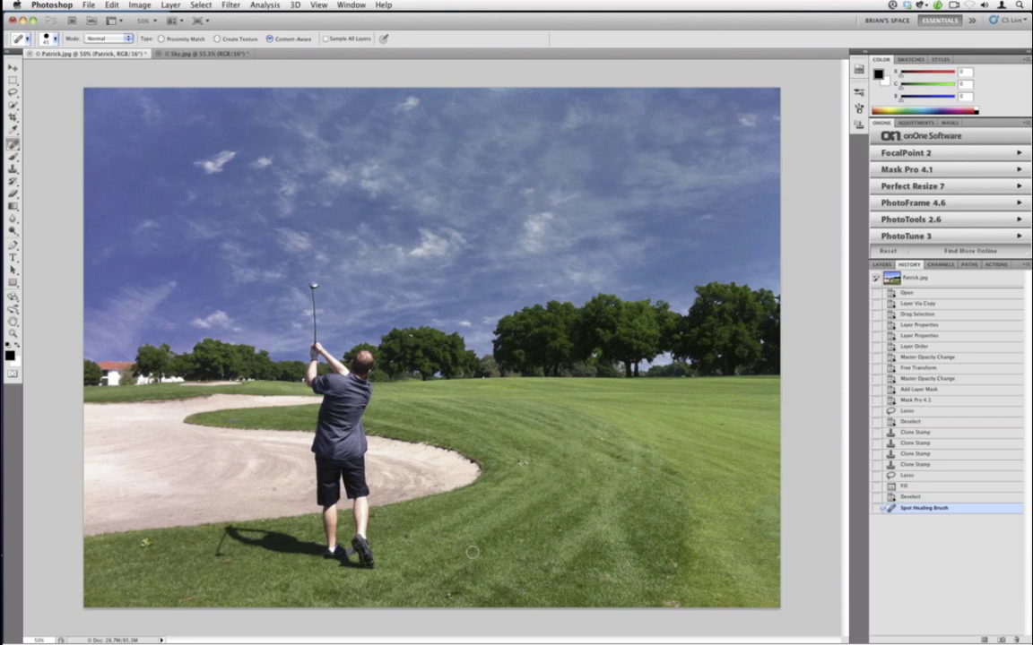
left_click(520, 463)
left_click(143, 545)
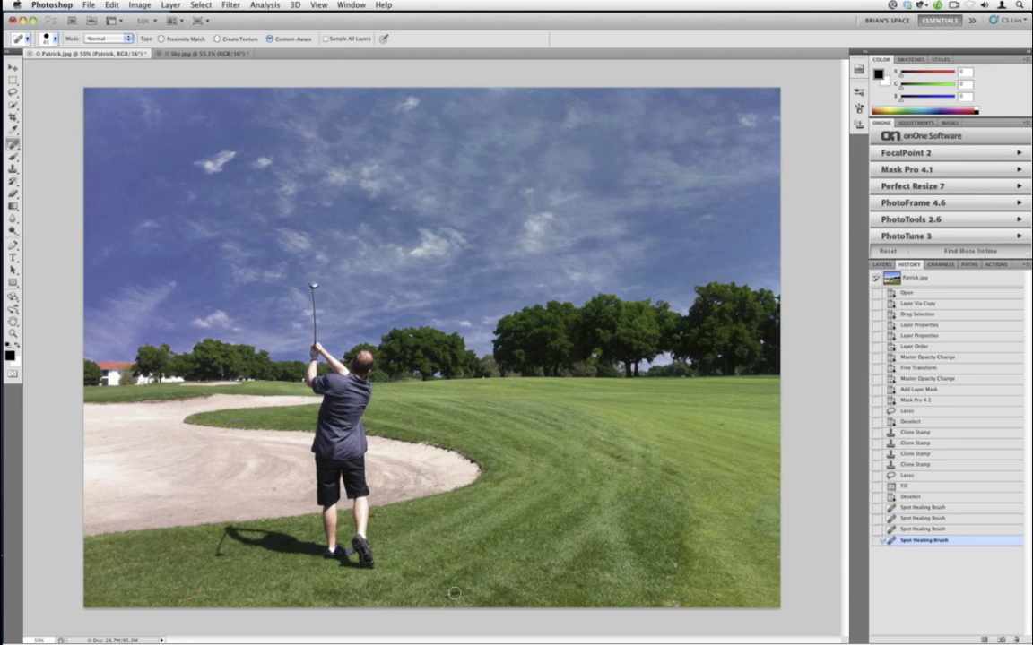
left_click(720, 423)
left_click(742, 546)
left_click(674, 564)
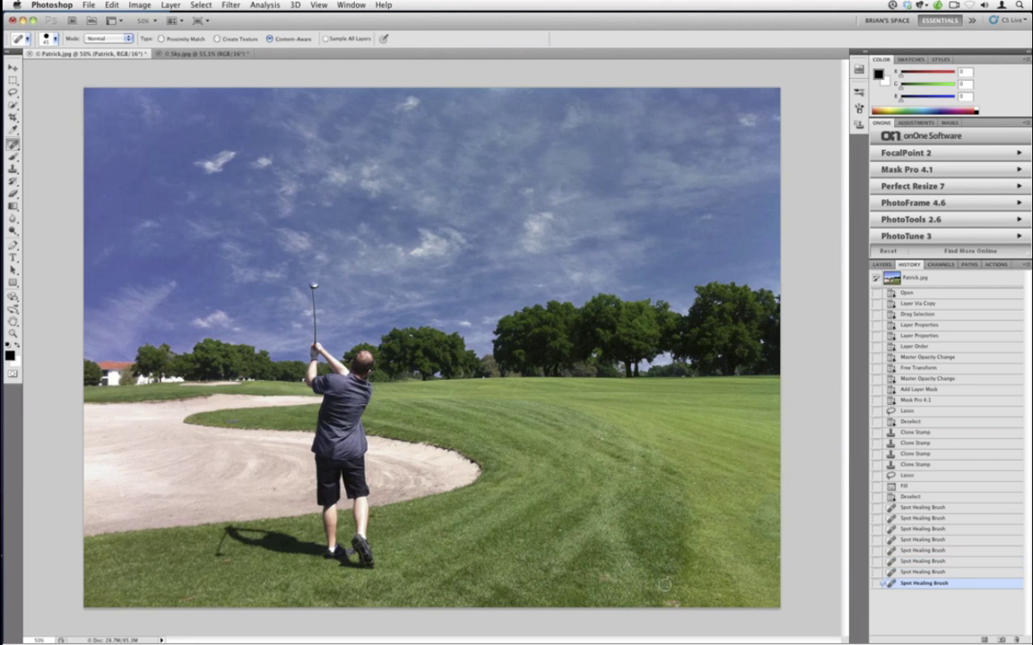
left_click(468, 489)
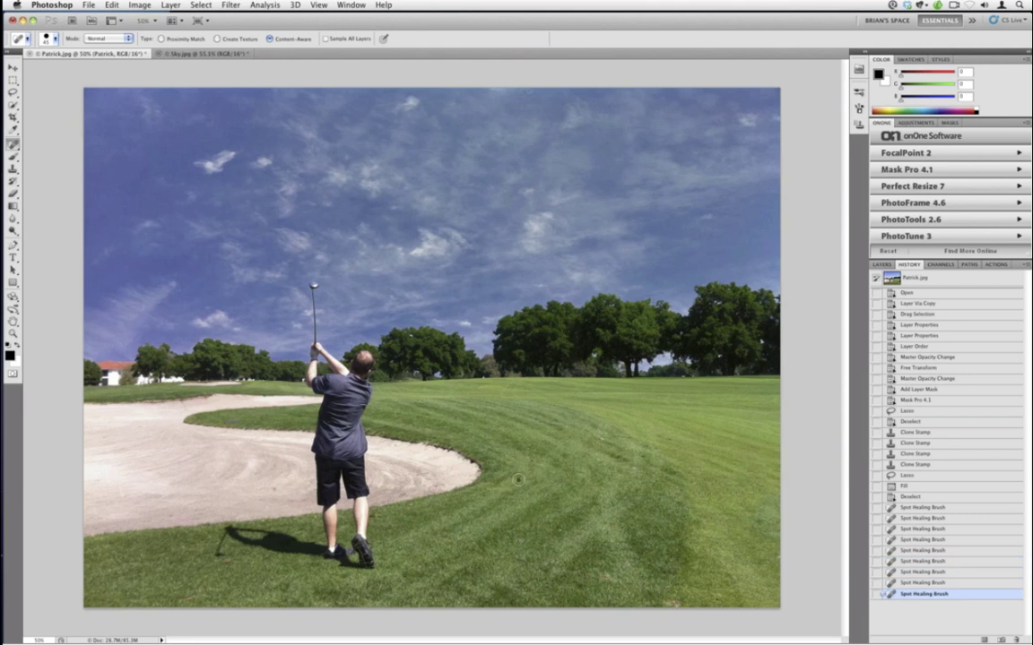
left_click(631, 468)
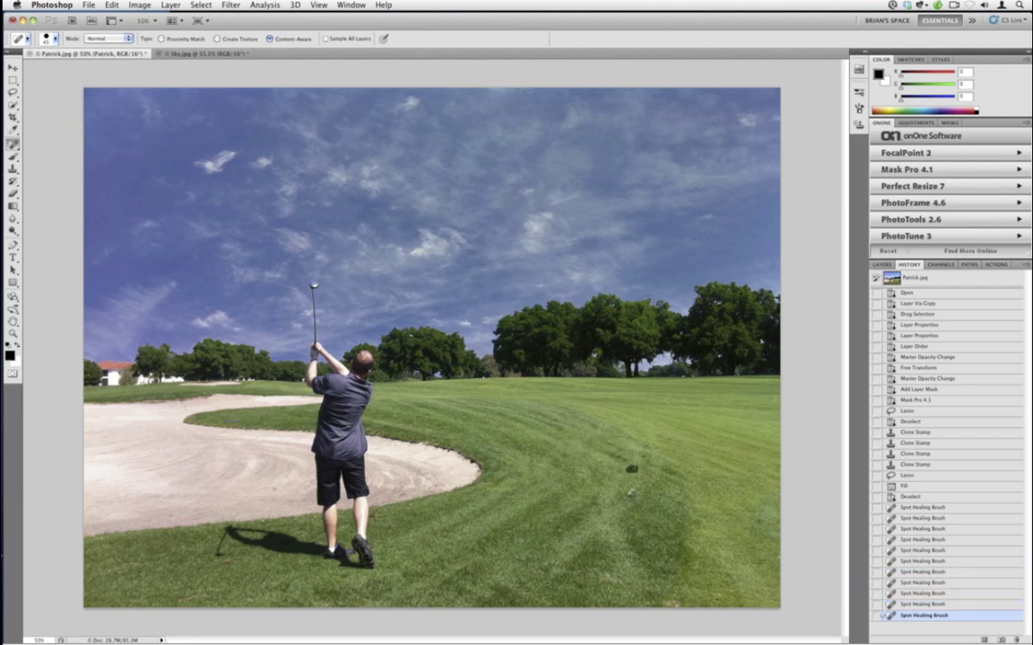
left_click(274, 490)
left_click(254, 473)
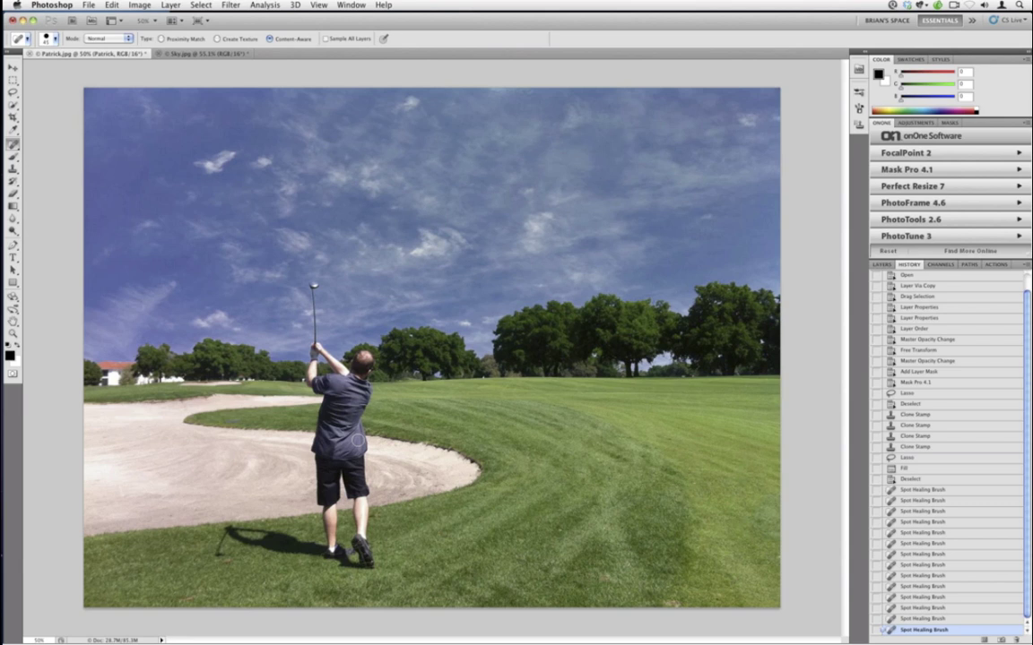
- Solo the Background layer and zoom in to inspect the original sky noise
left_click(882, 264)
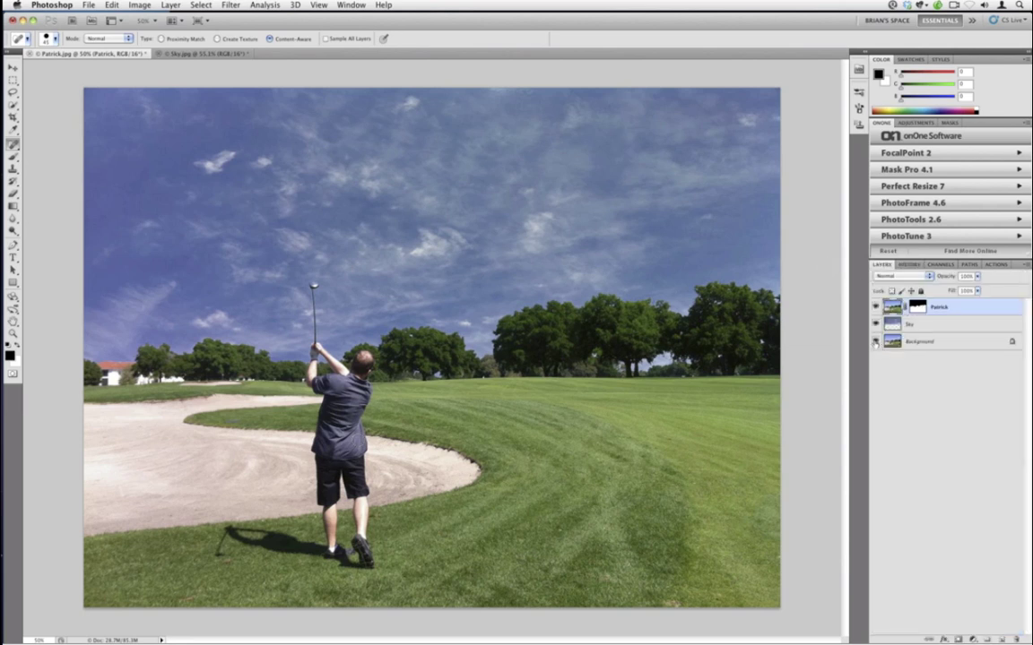
left_click(876, 341, "alt")
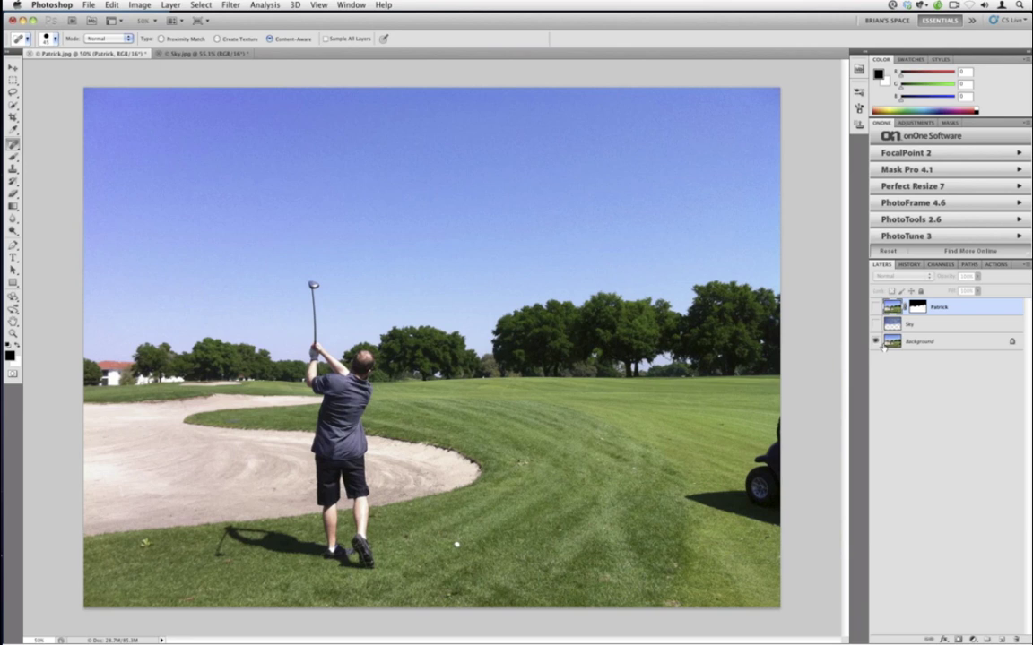
key("super+equal")
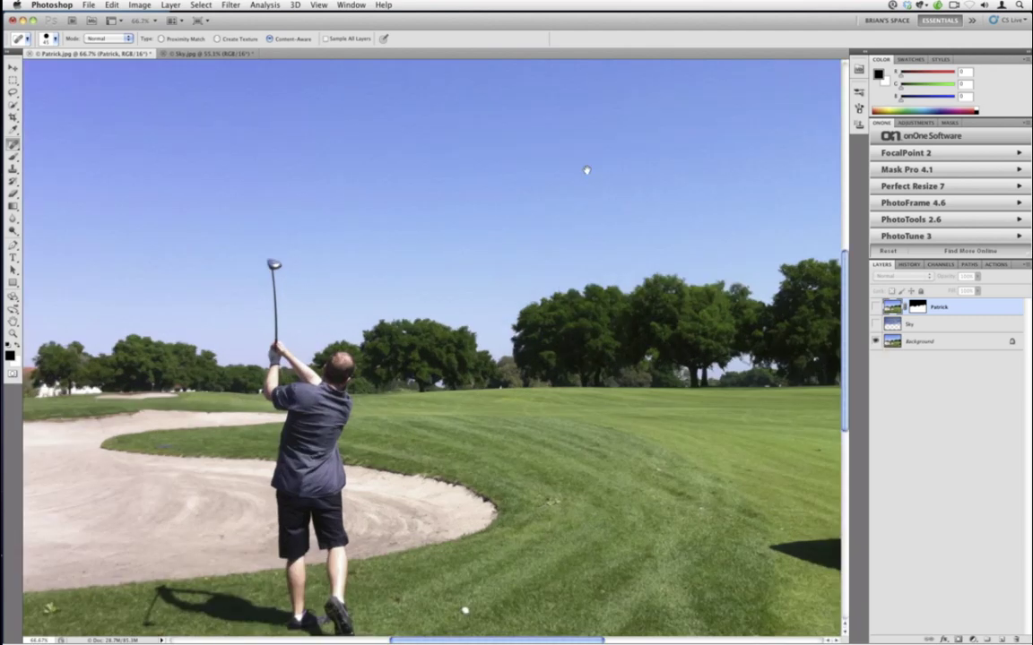
key("super+equal")
key("super+equal")
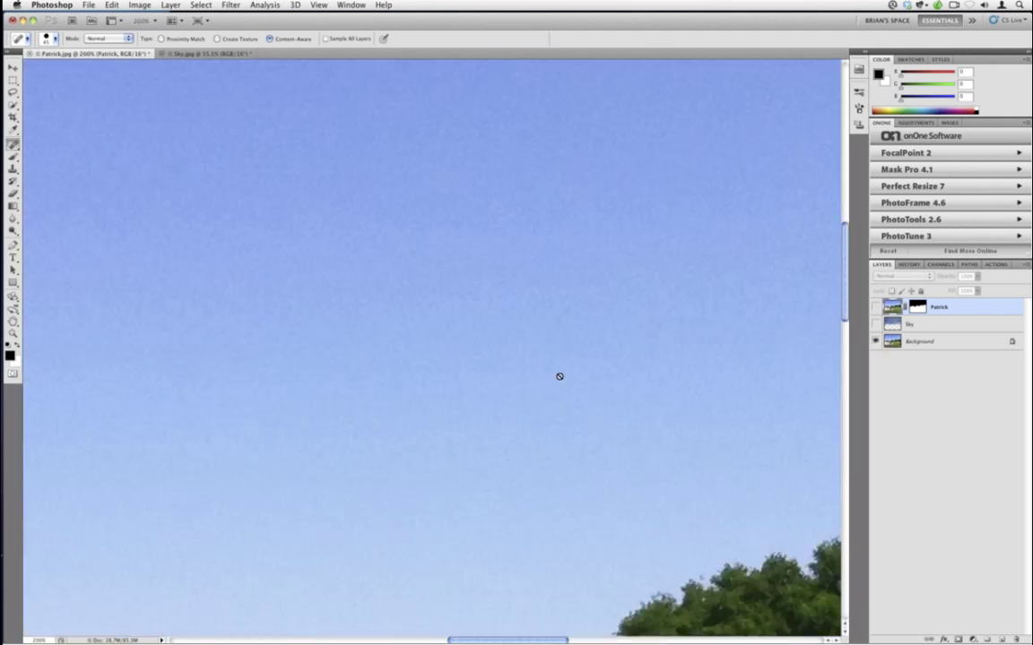
- Make the Patrick and Sky layers visible again, fit the photo on screen, and select Sky
left_click(875, 347, "alt")
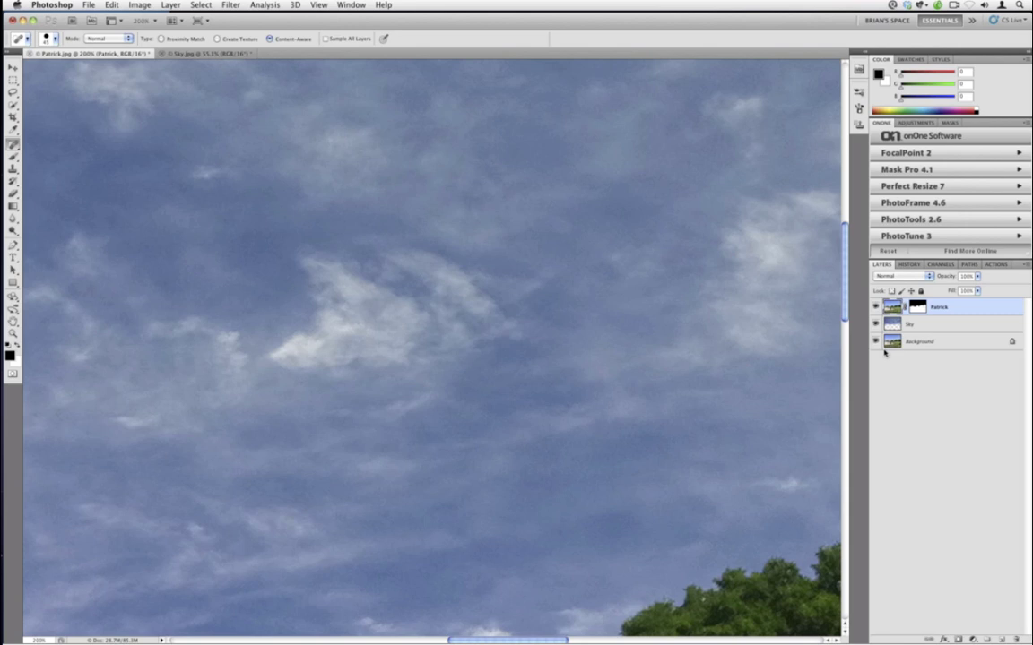
key("super+0")
left_click(942, 326)
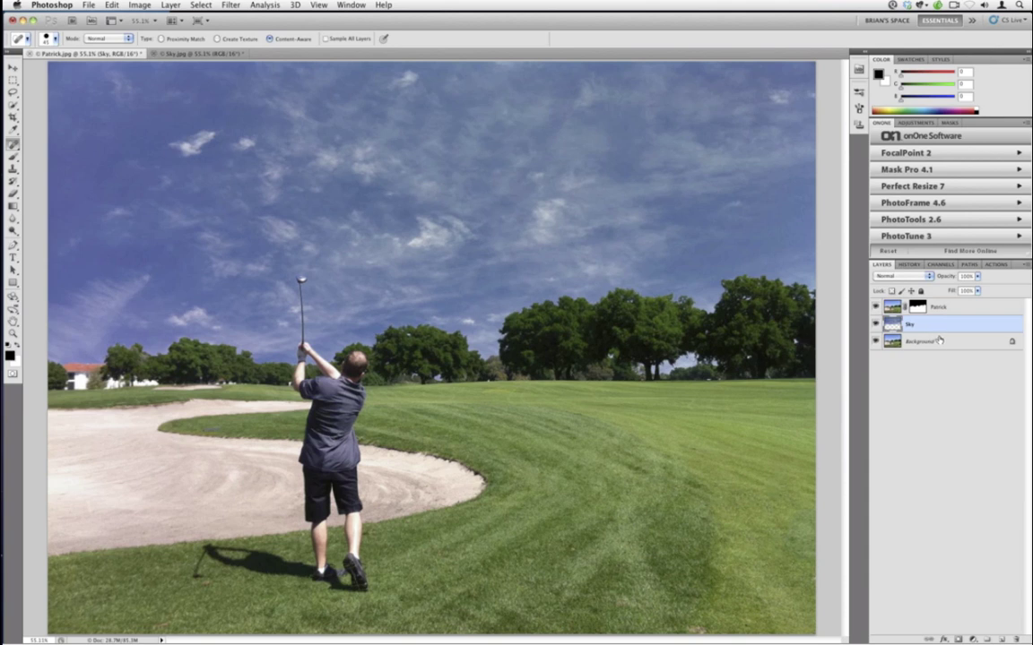
- Add a Levels adjustment above Sky, adjusting white point, black point and midtones
left_click(907, 122)
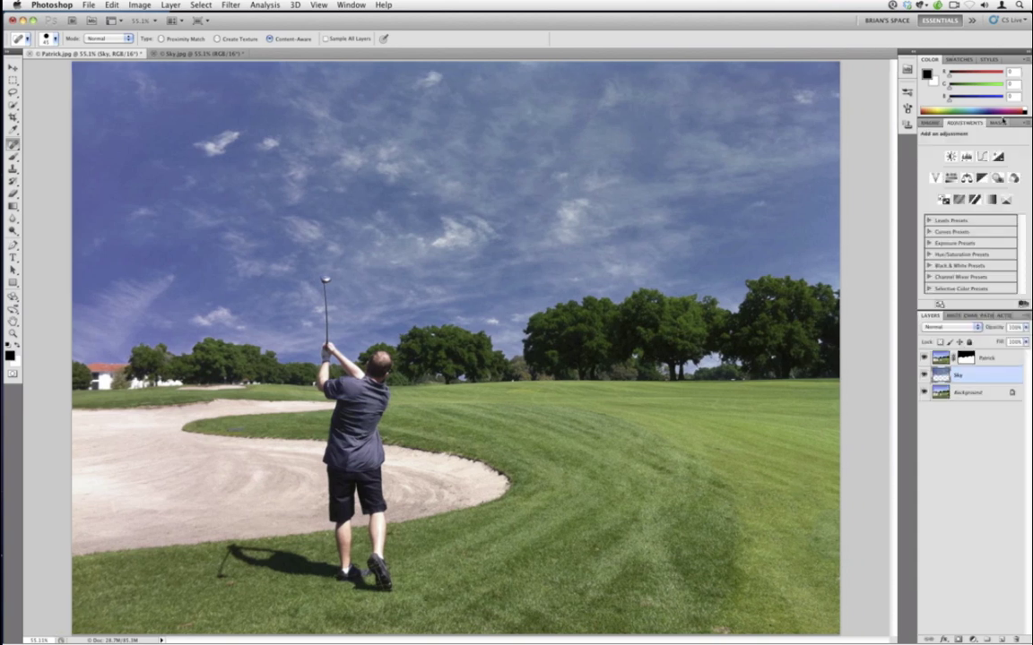
left_click(341, 5)
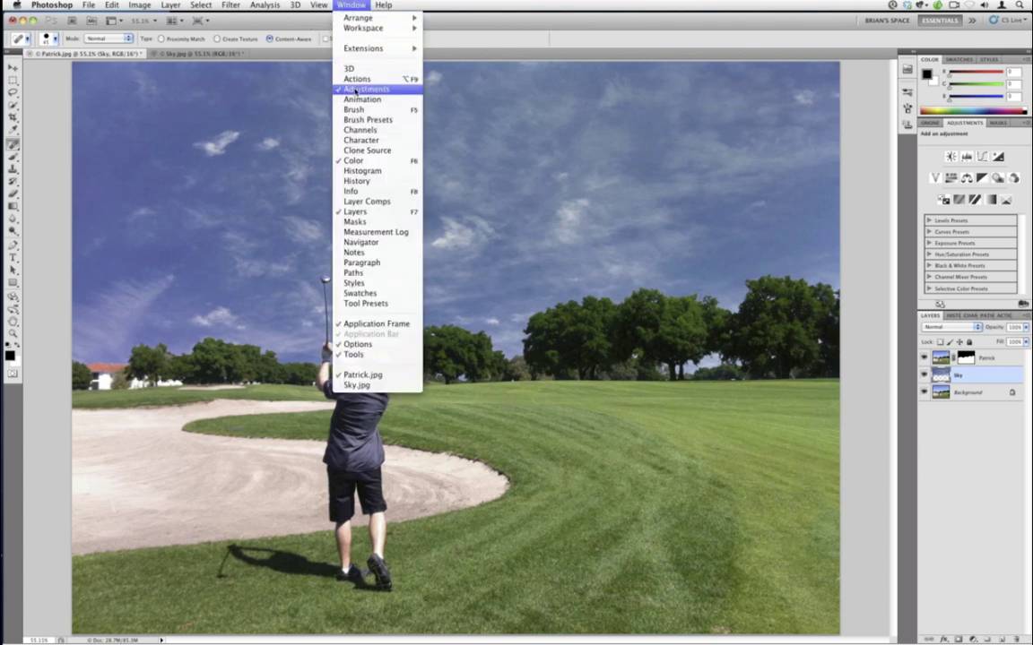
left_click(966, 178)
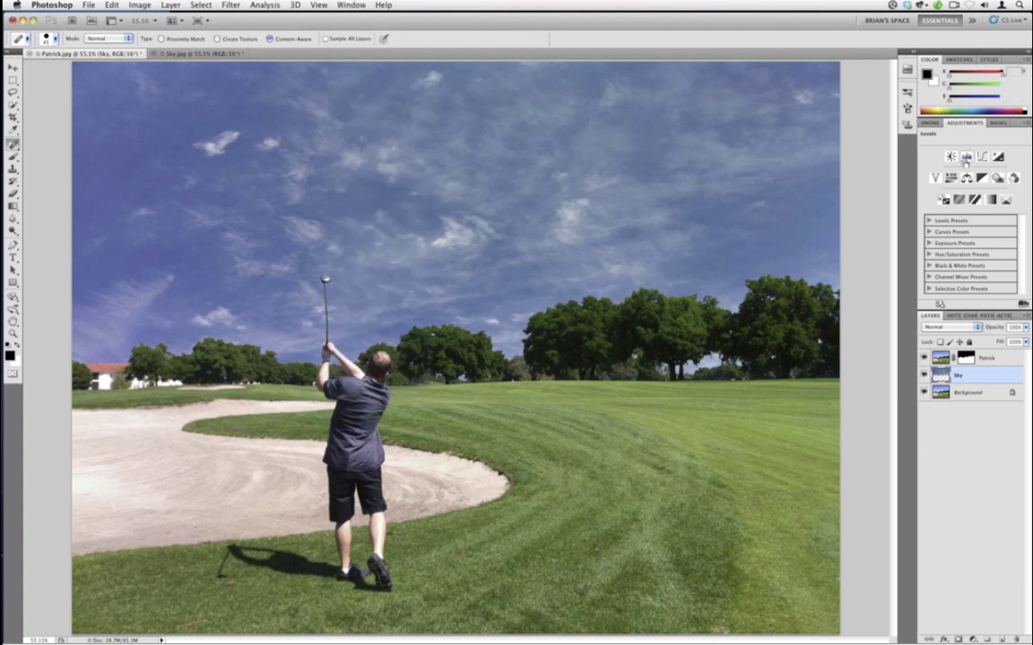
left_click(967, 156)
left_click_drag(1024, 216, 1015, 216)
left_click_drag(939, 214, 937, 216)
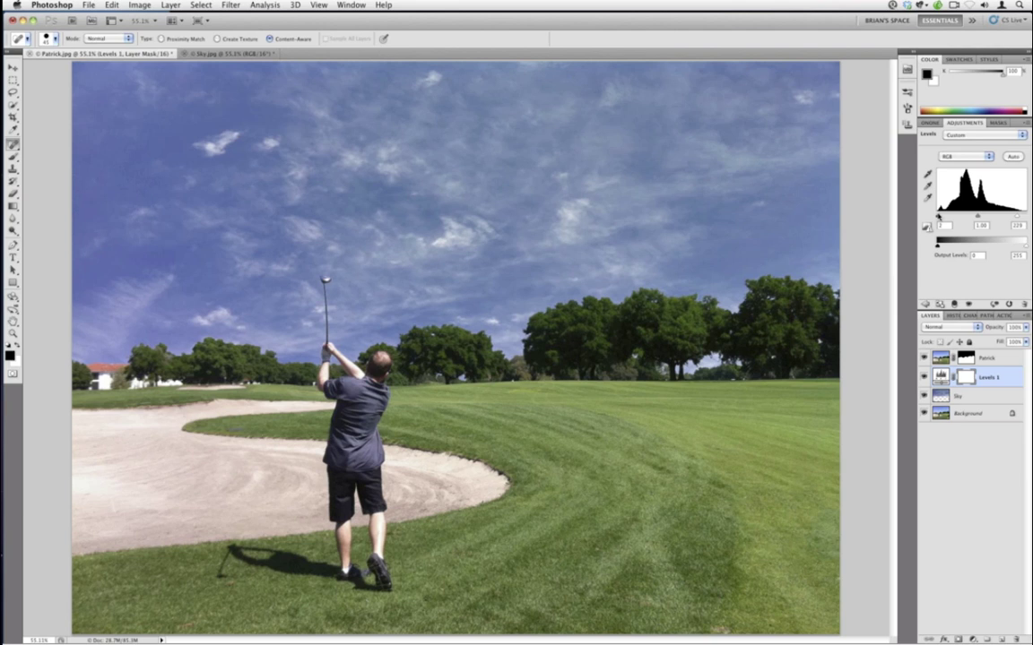
left_click_drag(977, 216, 976, 217)
- Add a Hue/Saturation adjustment with Blues saturation set to +71
left_click(925, 305)
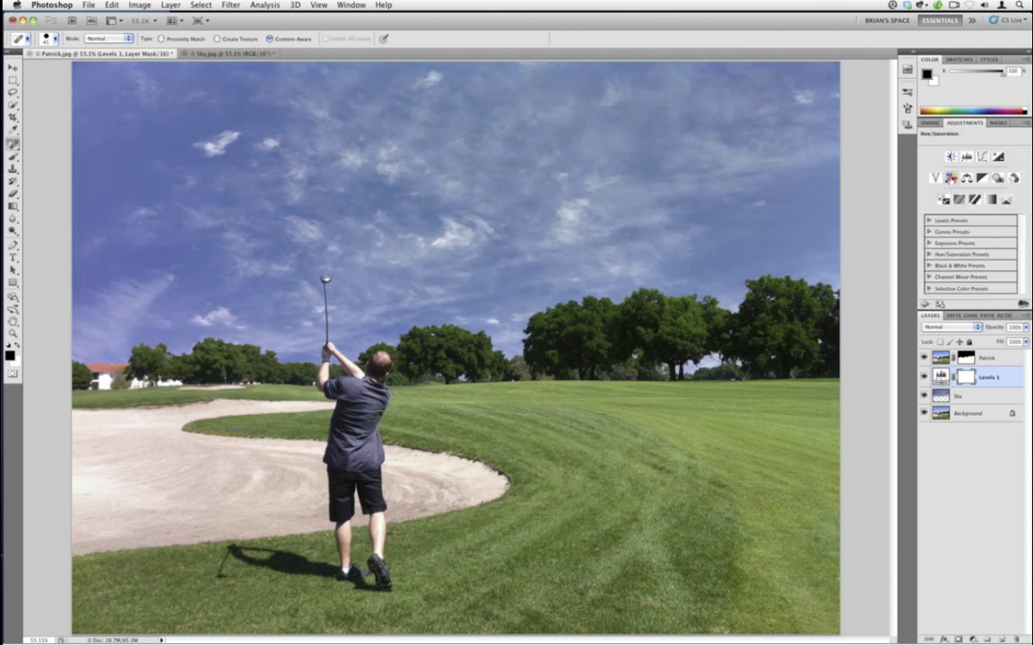
left_click(950, 177)
left_click(973, 156)
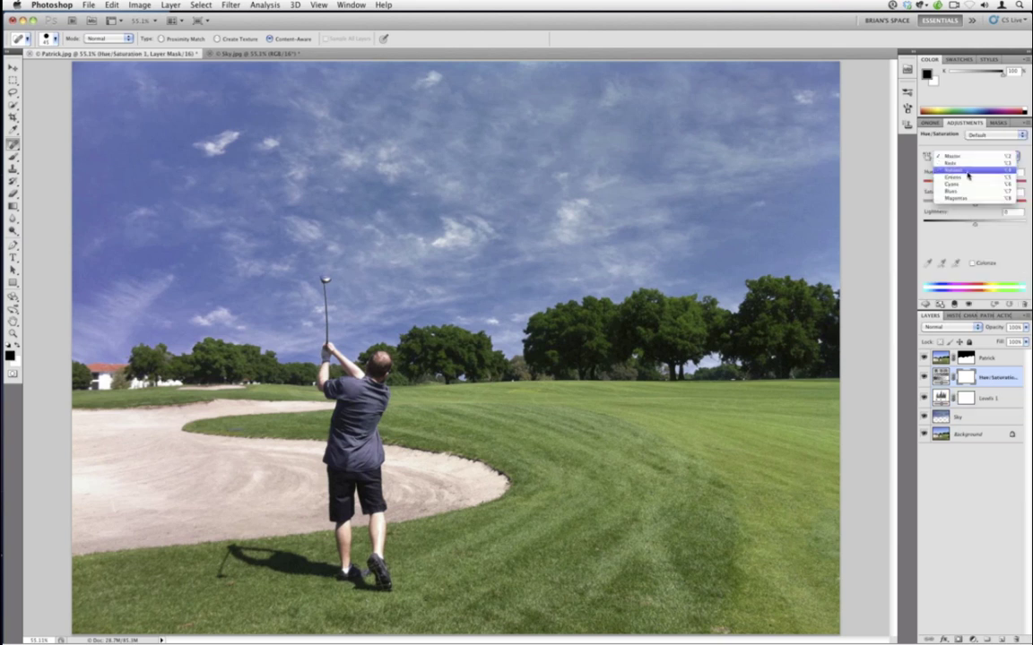
left_click(968, 191)
left_click_drag(973, 199, 958, 207)
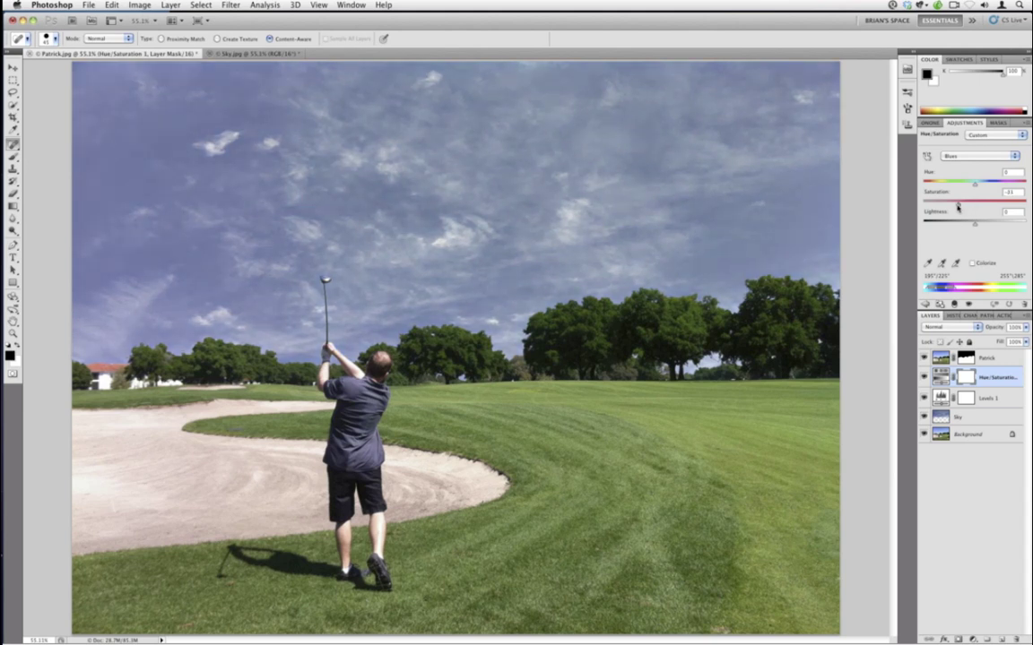
left_click_drag(957, 207, 1014, 205)
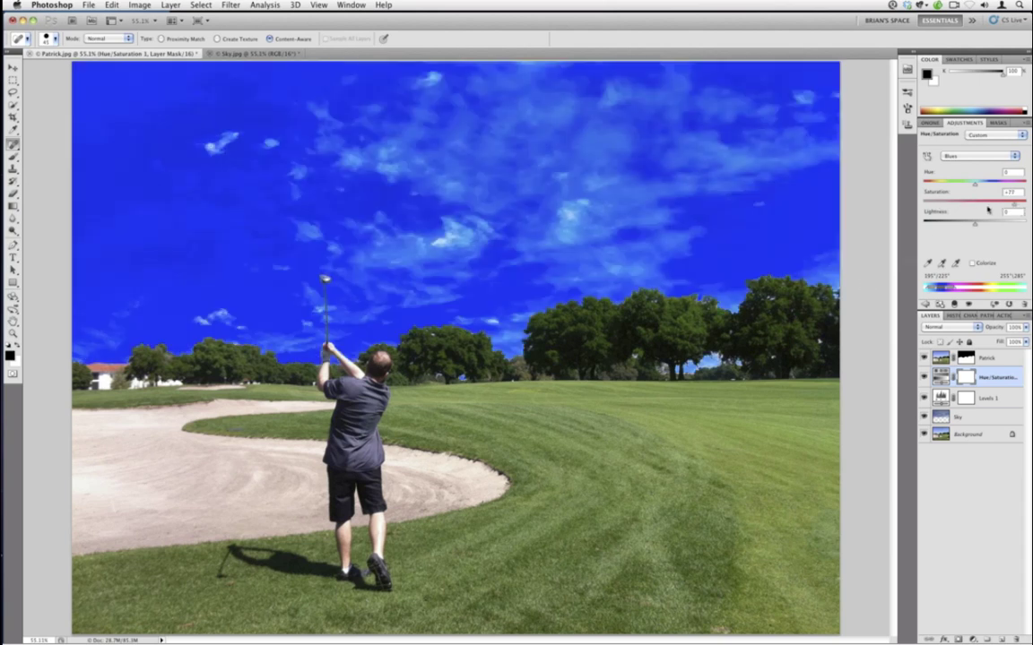
left_click_drag(1016, 206, 980, 208)
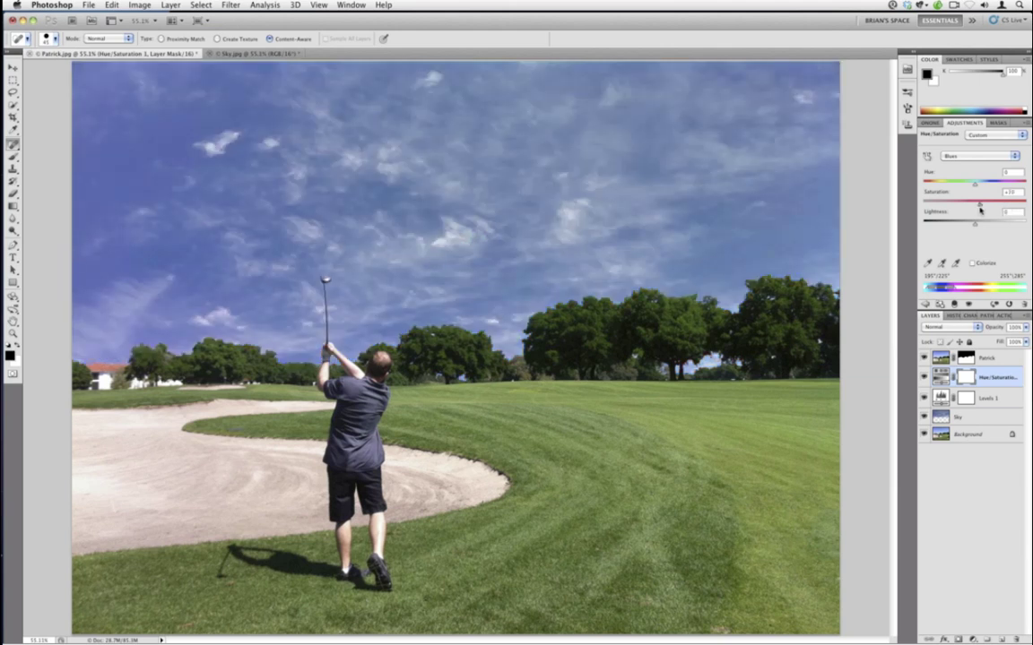
- Reopen Levels 1 and lower the white input to 206, giving 8, 1.00, 206
left_click(926, 303)
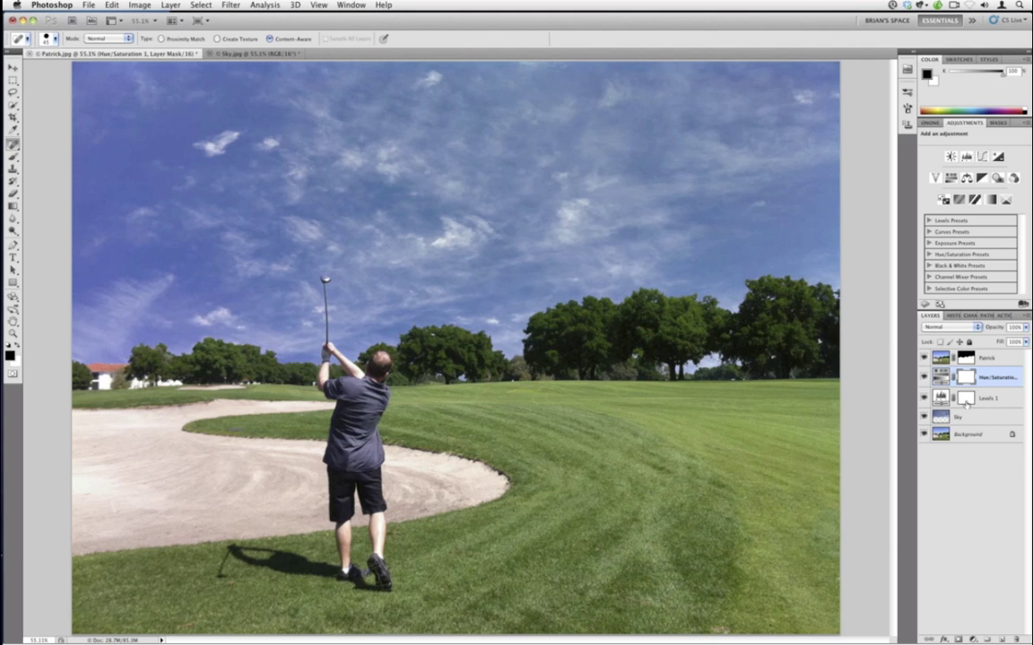
left_click(968, 403)
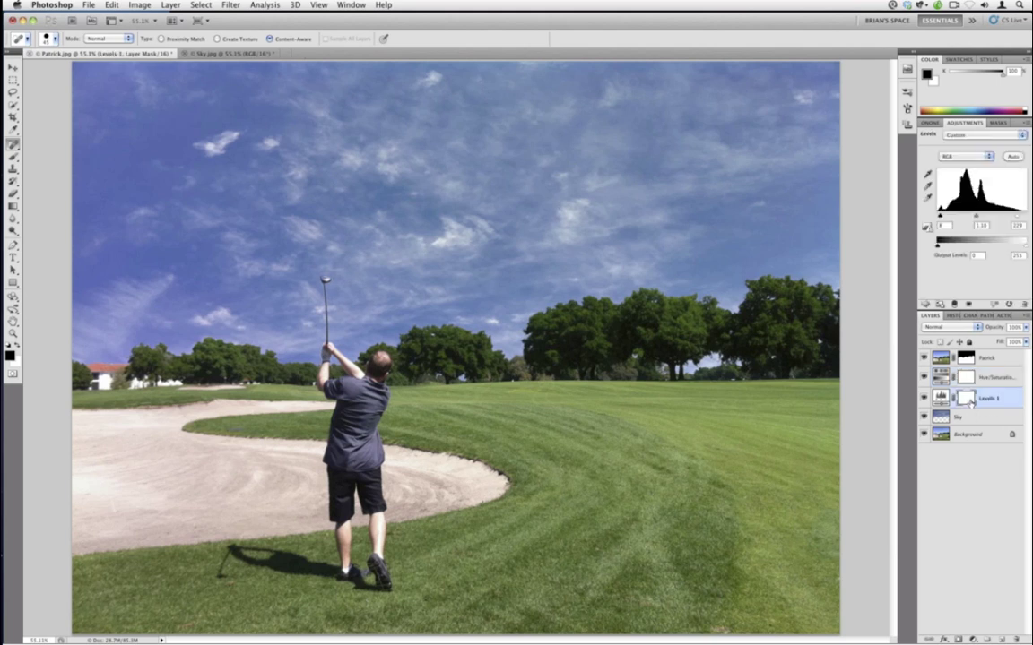
left_click_drag(1016, 216, 975, 218)
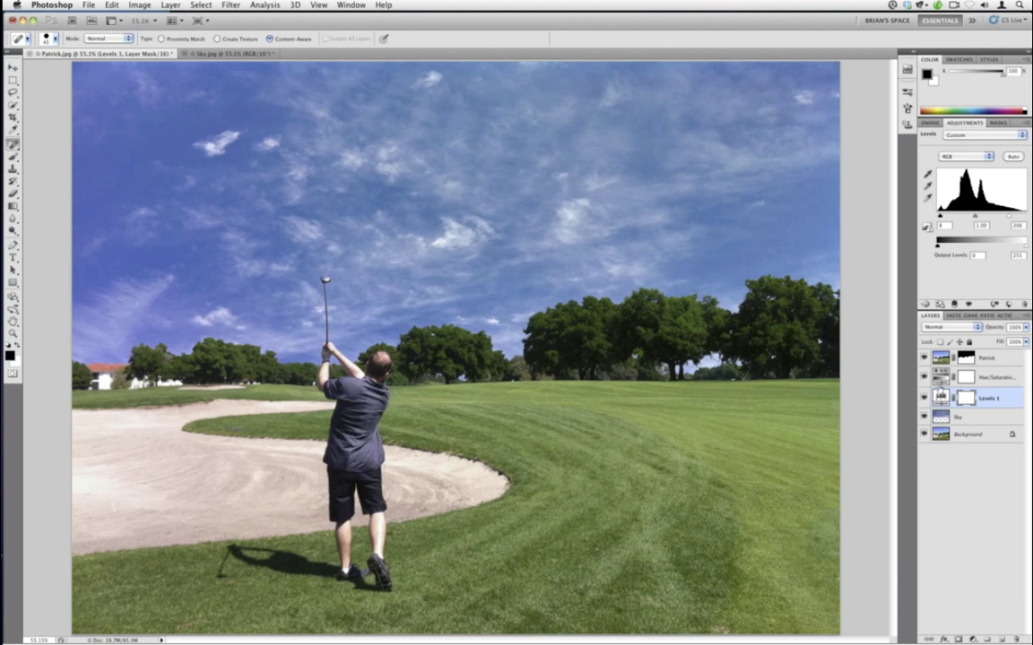
key("alt+bracketright")
key("alt+bracketright")
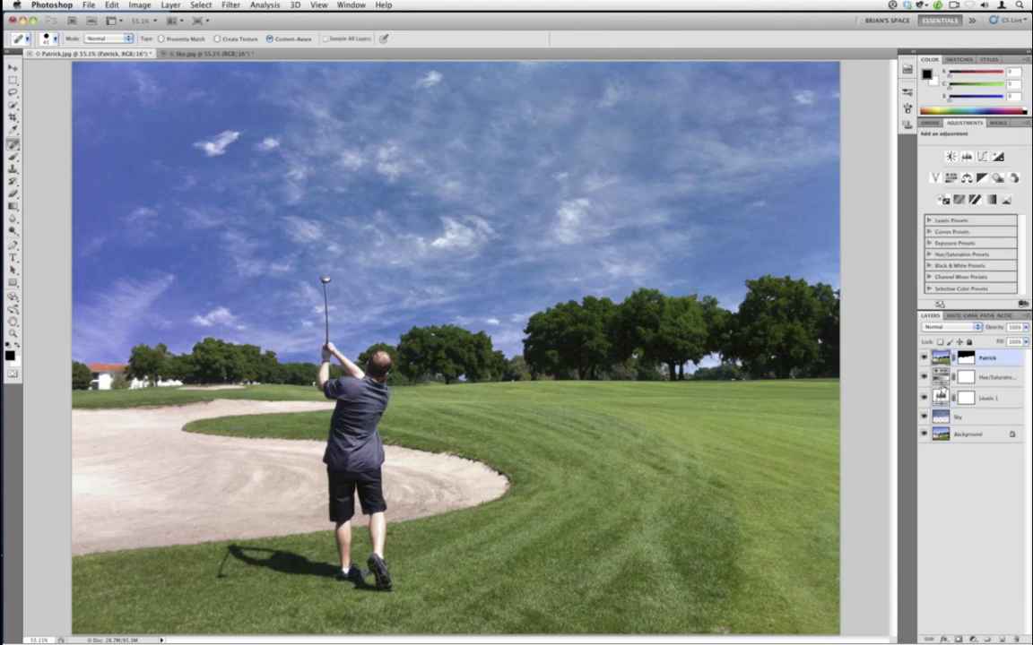
- Add a Hue/Saturation adjustment with Greens saturation +42, then stamp visible into Layer 1
left_click(951, 177)
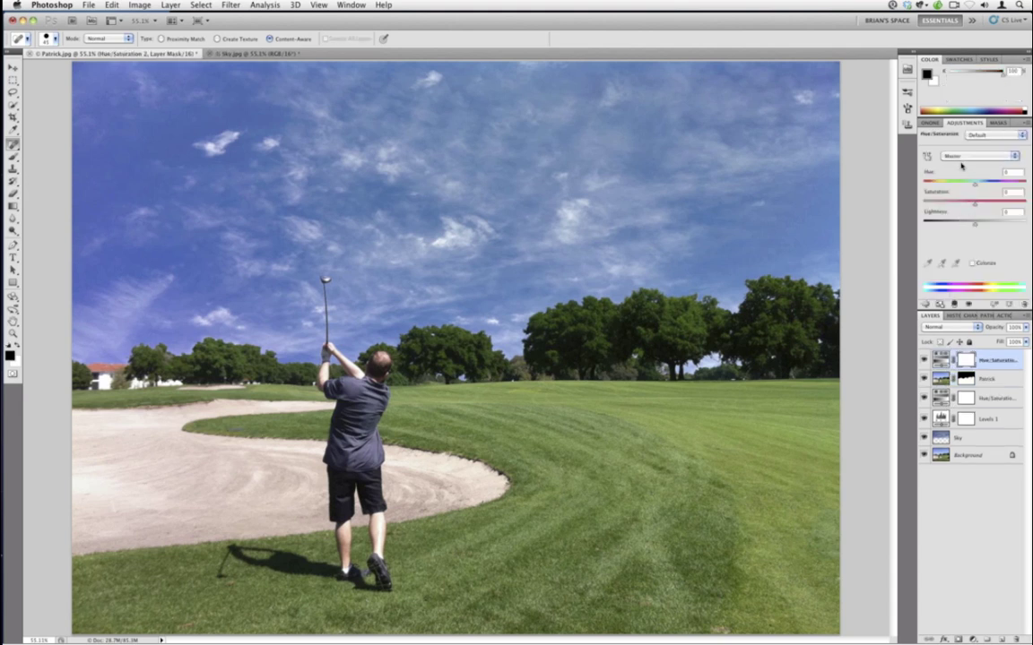
left_click(955, 156)
left_click(963, 177)
left_click_drag(975, 206, 1003, 208)
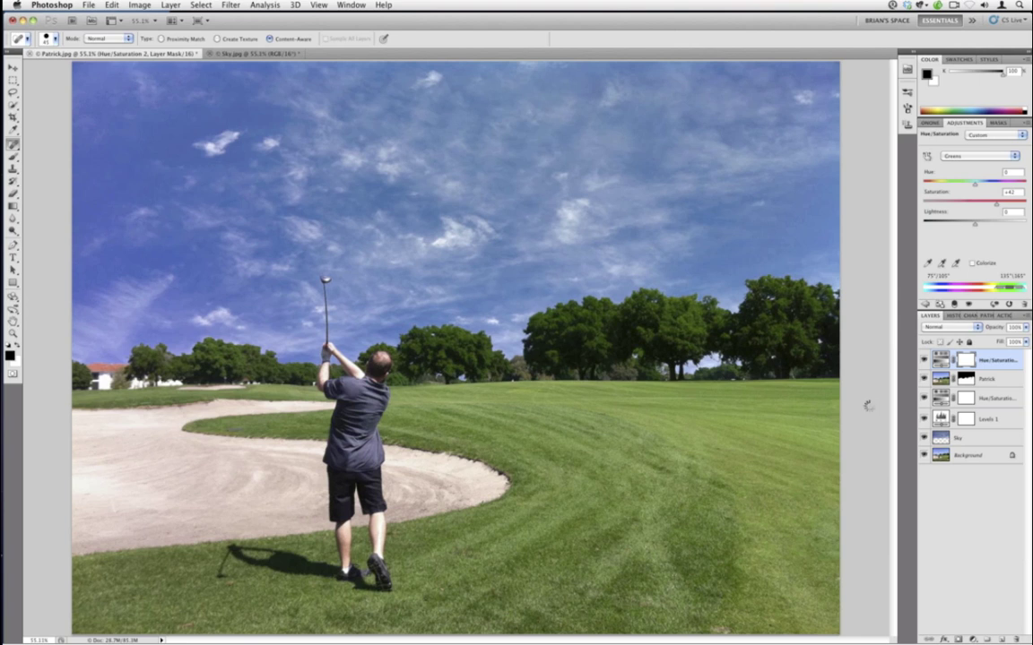
key("super+alt+shift+n")
key("super+alt+shift+e")
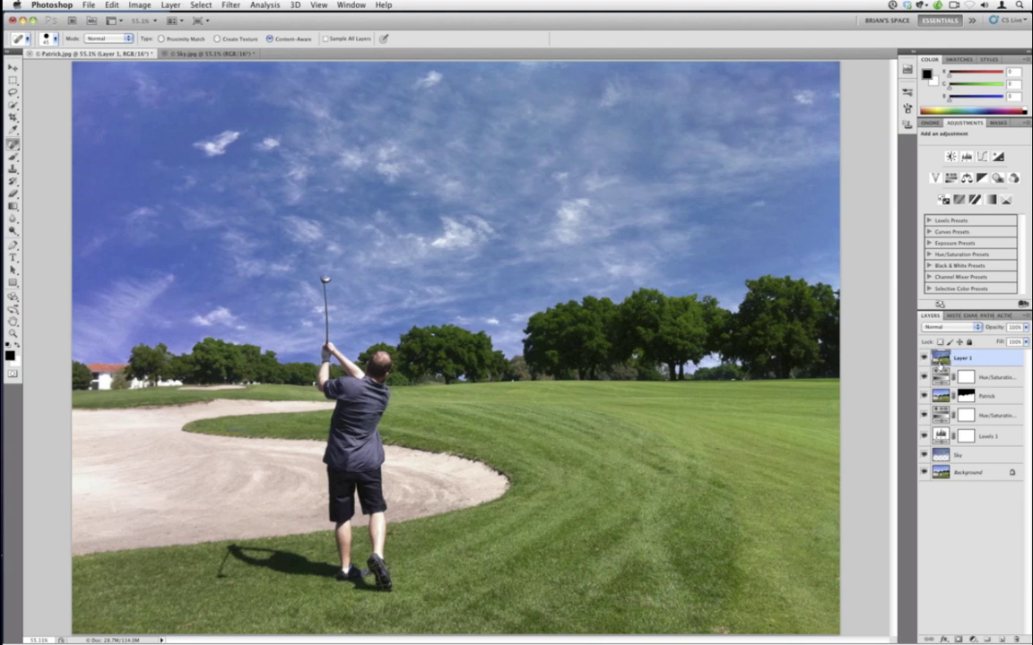
- Launch TextEdit and type 'Stamp Visible in Photoshop' with the Mac and PC shortcuts
key("ctrl+space")
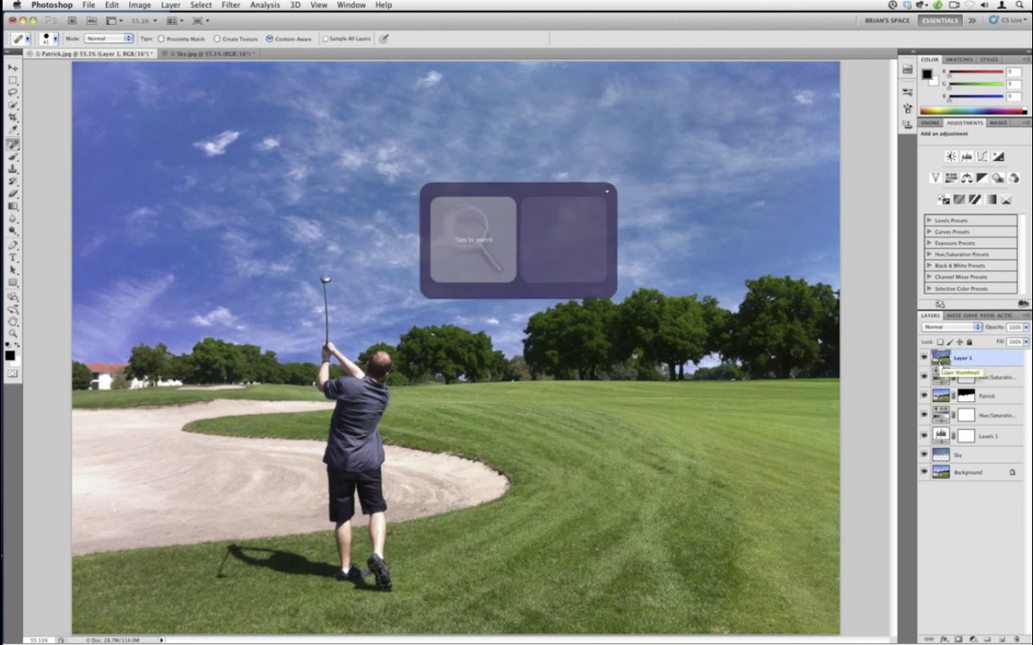
type("textedit")
key("Return")
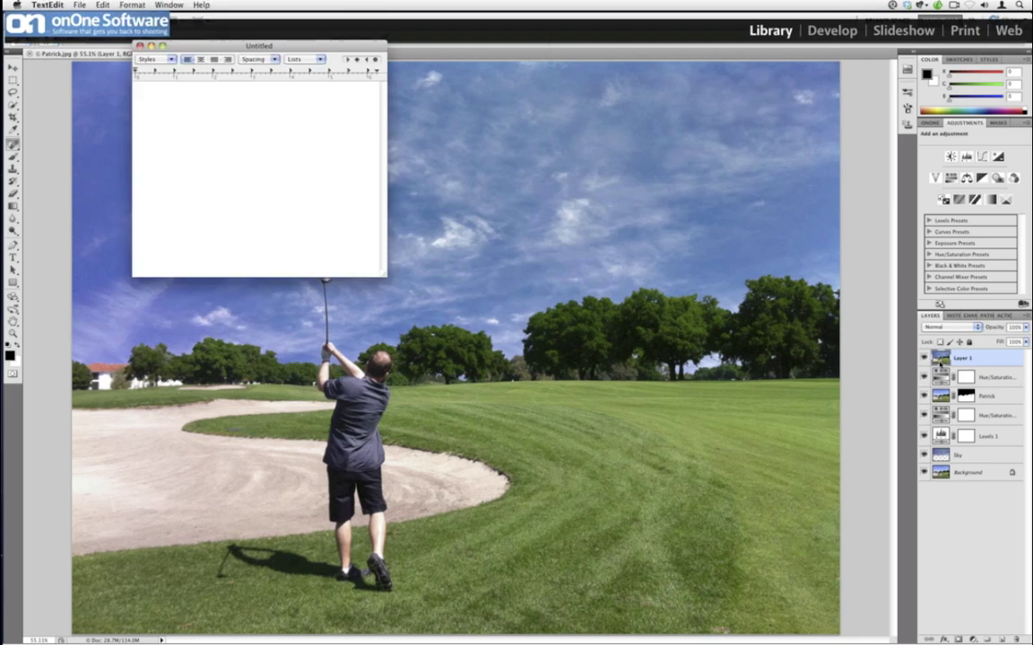
type("Stamp Visible in Photoshop CS")
key("BackSpace")
key("BackSpace")
key("BackSpace")
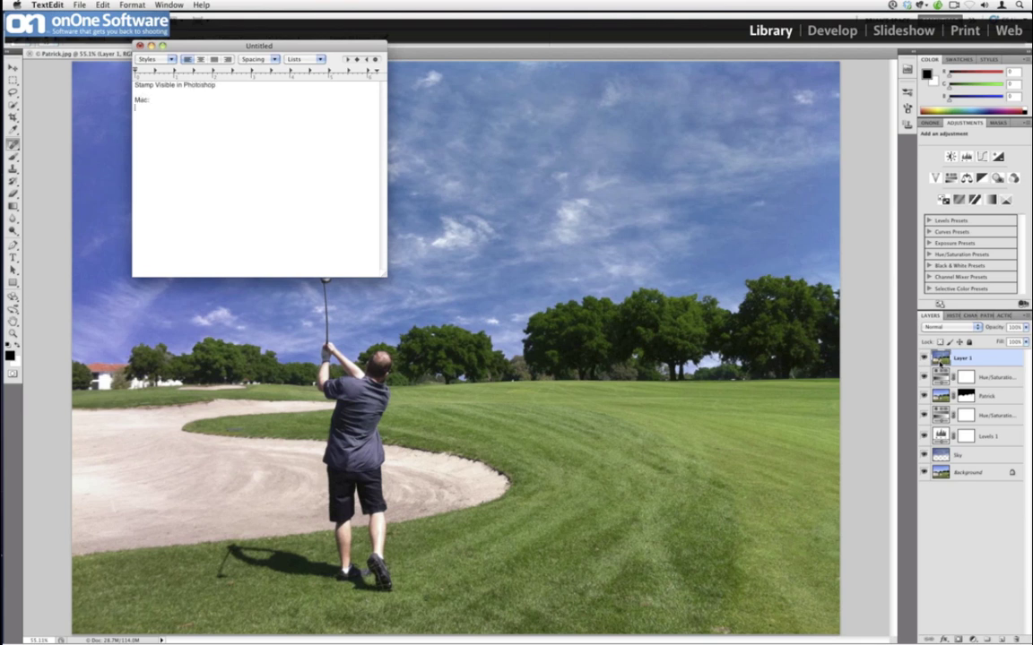
key("Return")
type("Command + Option + Shift + E  PC: Control ")
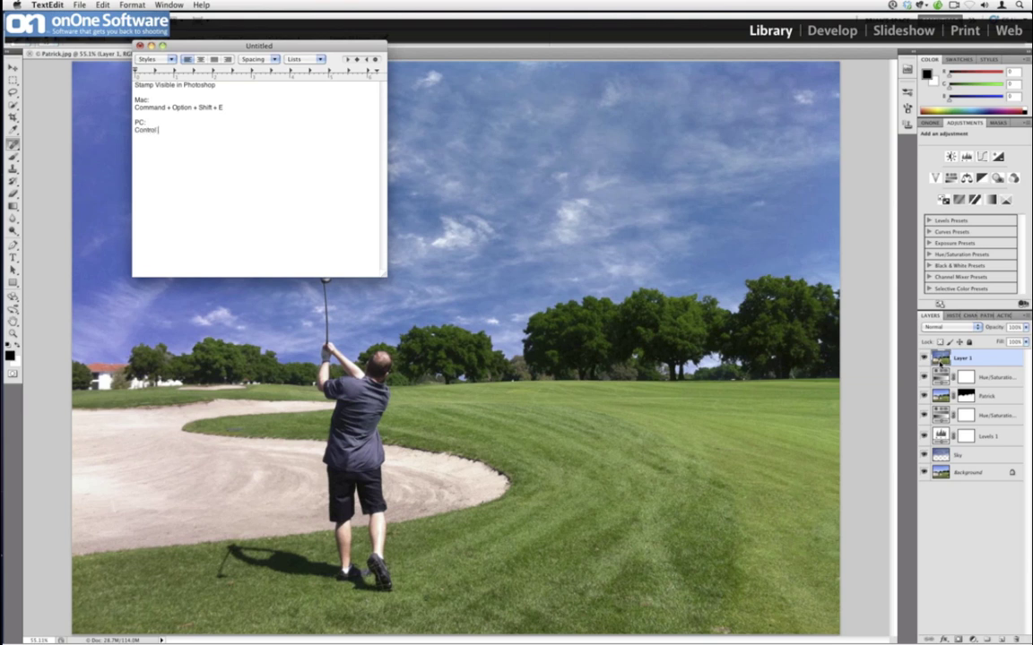
type("+ Alt + Shift +")
- Select the notes, make them bold and enlarge the font two steps
key("shift+Up")
key("shift+Up")
key("shift+Up")
key("shift+Up")
key("shift+Up")
key("shift+Up")
key("shift+Up")
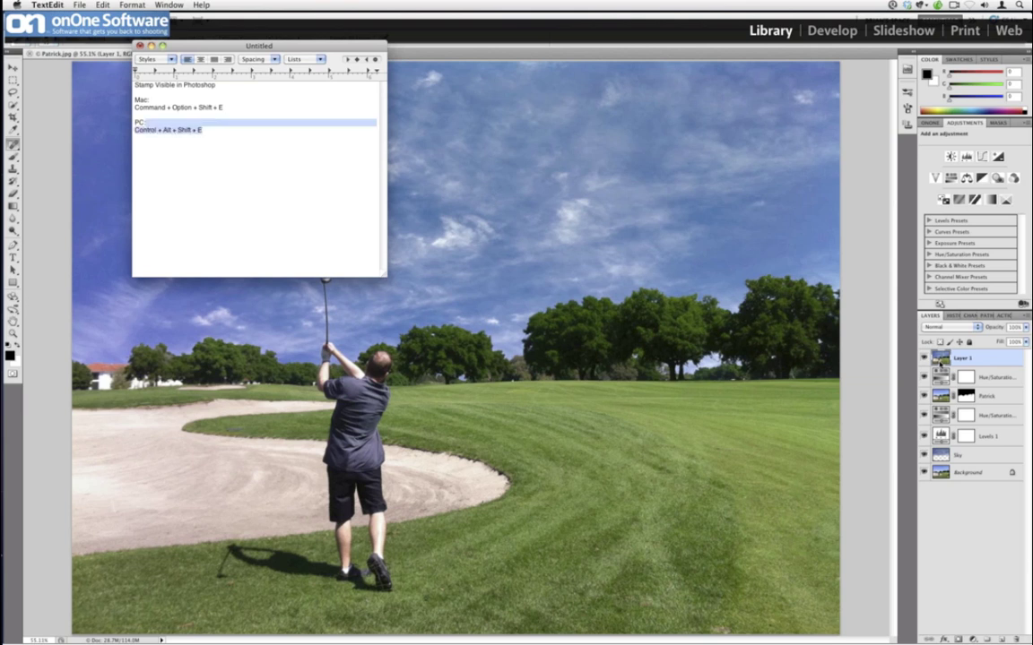
key("super+b")
key("super+plus")
key("super+plus")
key("super+plus")
key("super+plus")
key("super+plus")
key("super+plus")
key("super+plus")
key("super+plus")
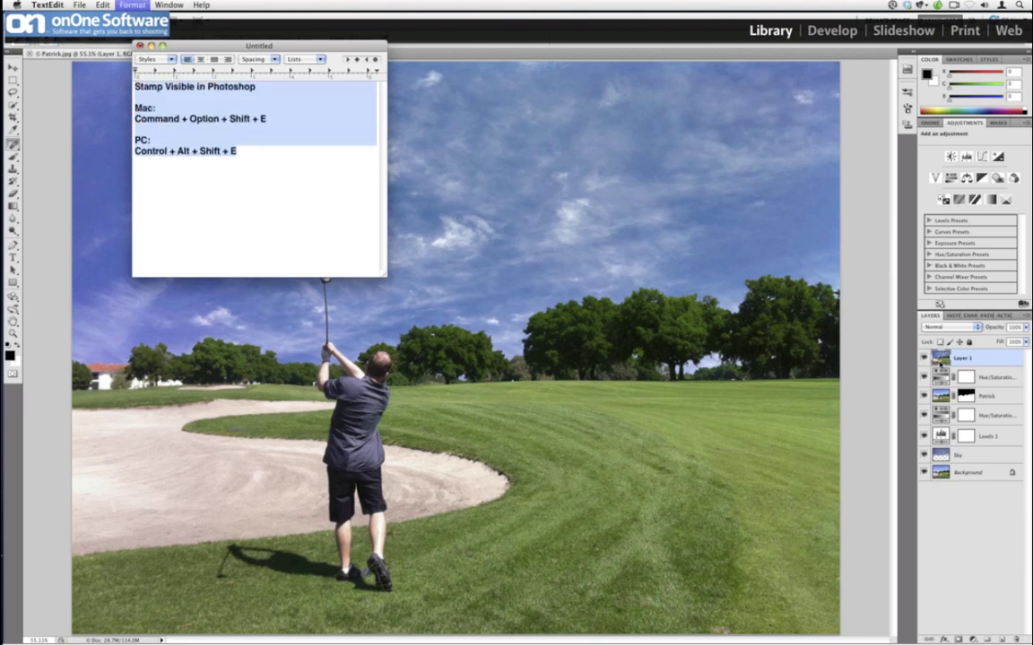
key("super+plus")
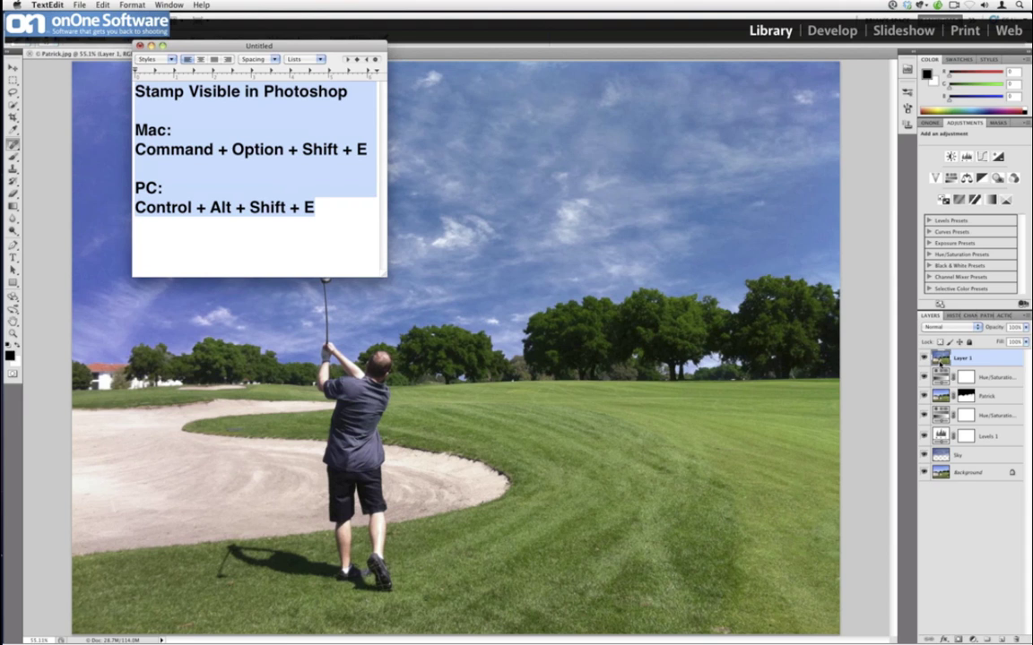
- Move the notes window lower right and bring Photoshop back to the front
left_click(249, 180)
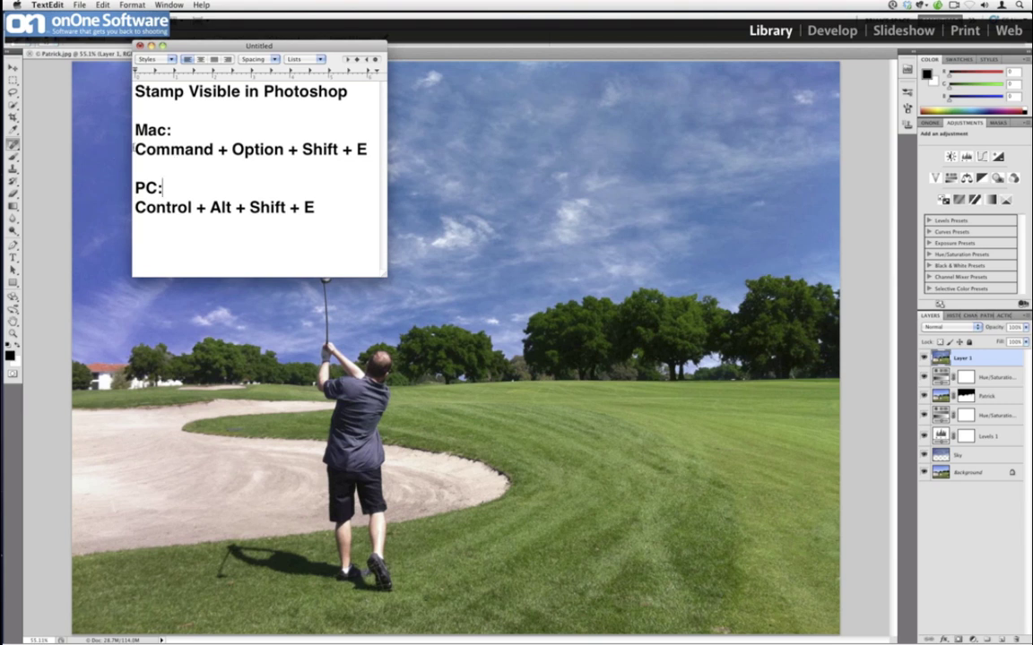
left_click_drag(135, 149, 353, 150)
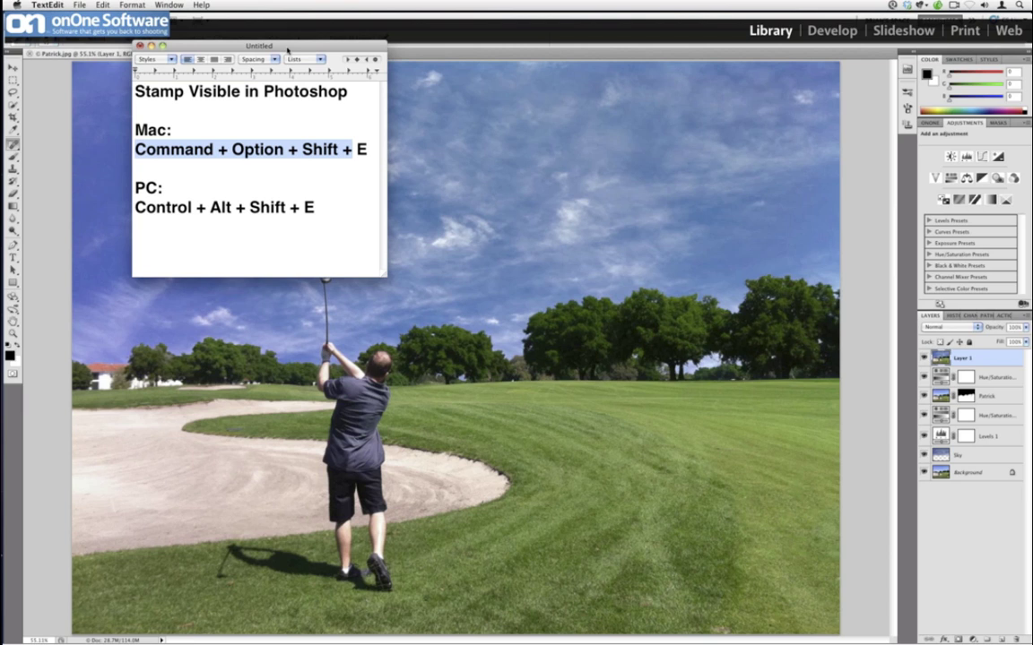
left_click_drag(286, 49, 470, 101)
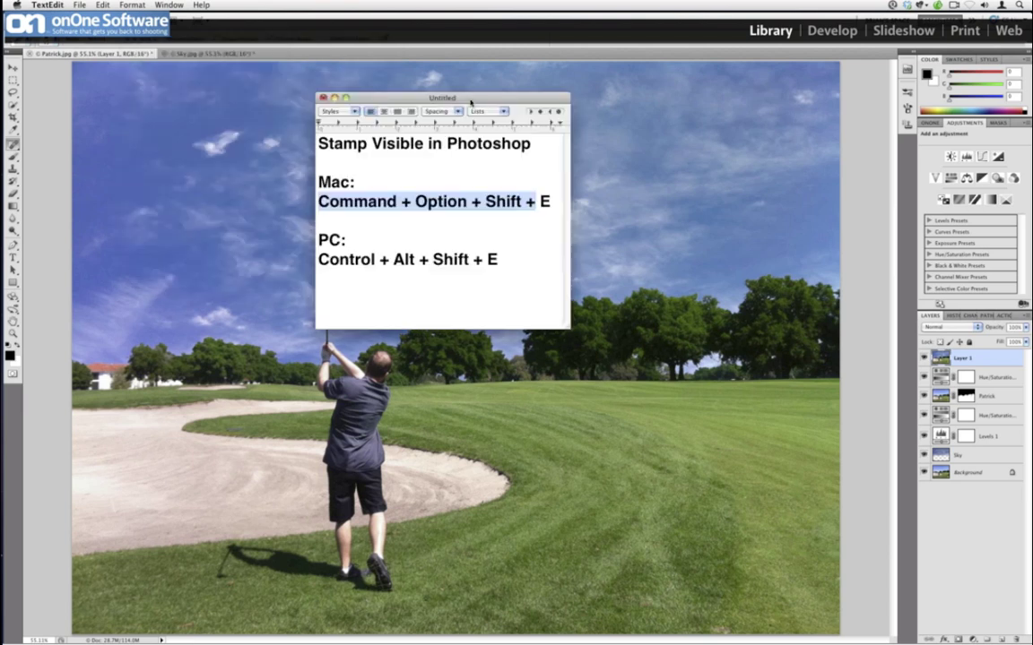
left_click(463, 190)
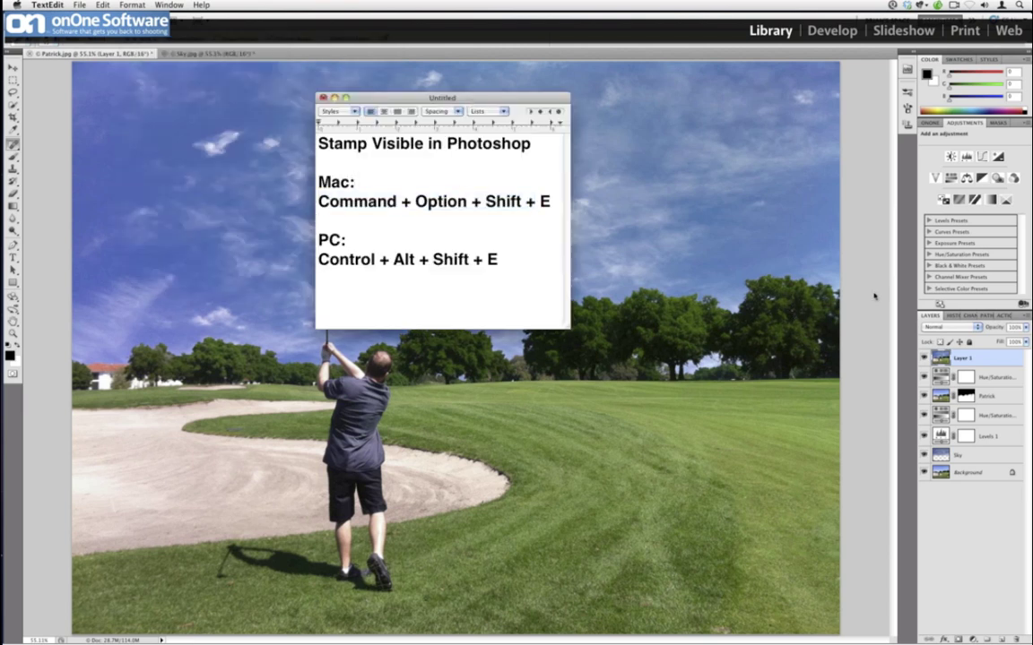
left_click(874, 296)
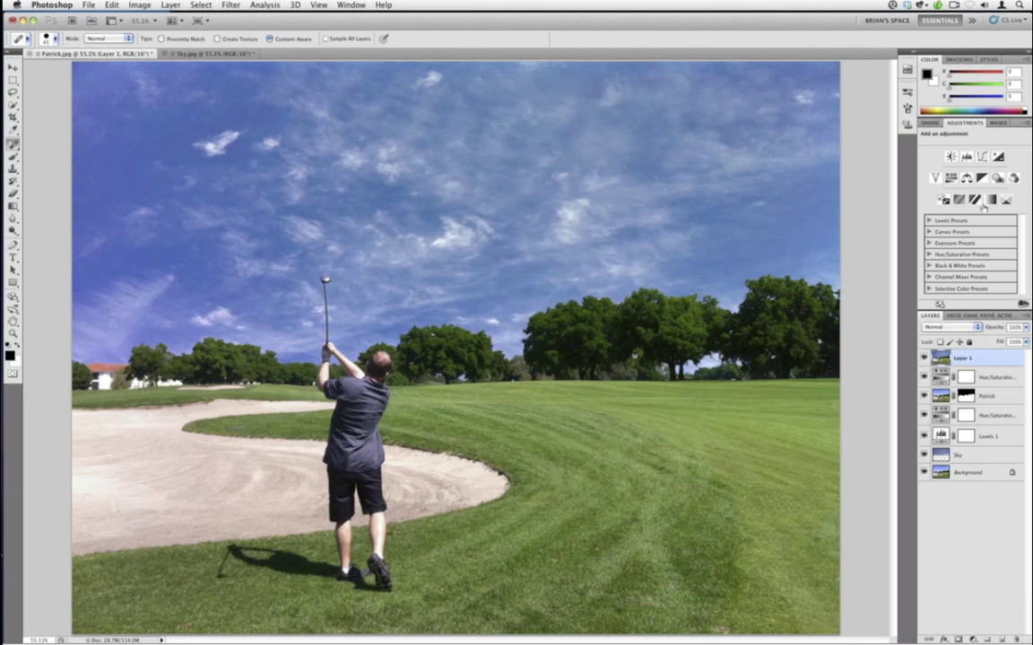
- Launch PhotoTools 2.6 and add Edge Vignette Dark using the MaskingBug Normal option
left_click(931, 122)
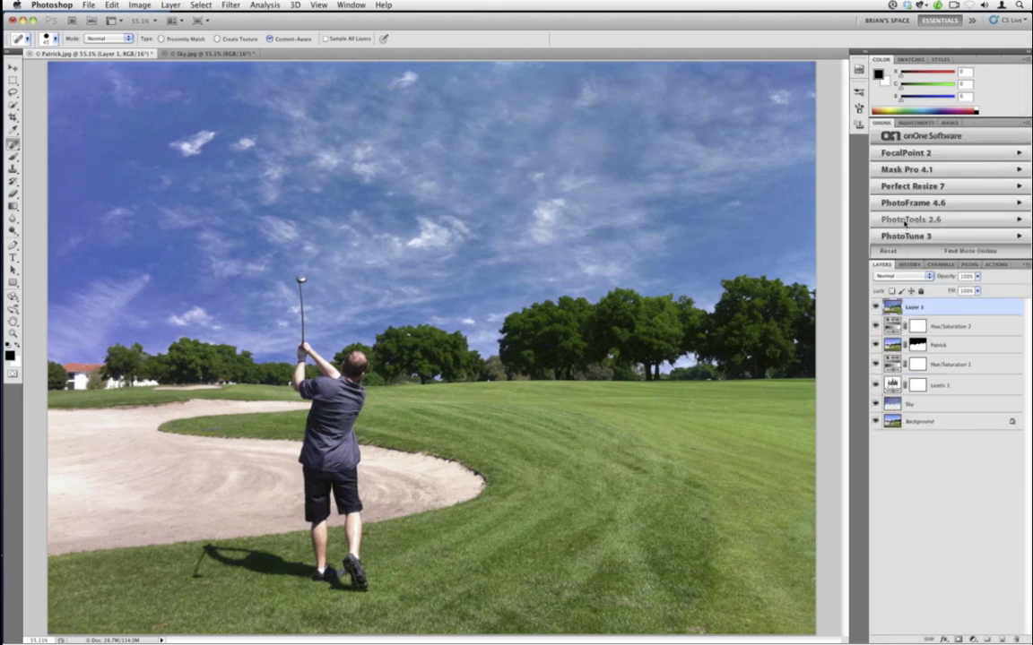
left_click(905, 220)
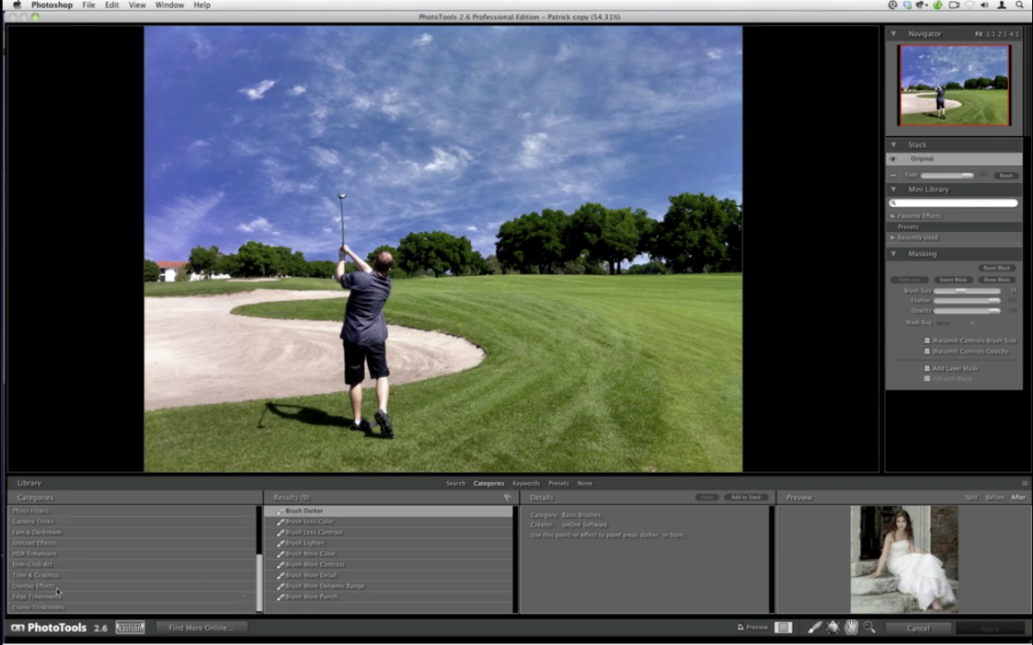
left_click(56, 597)
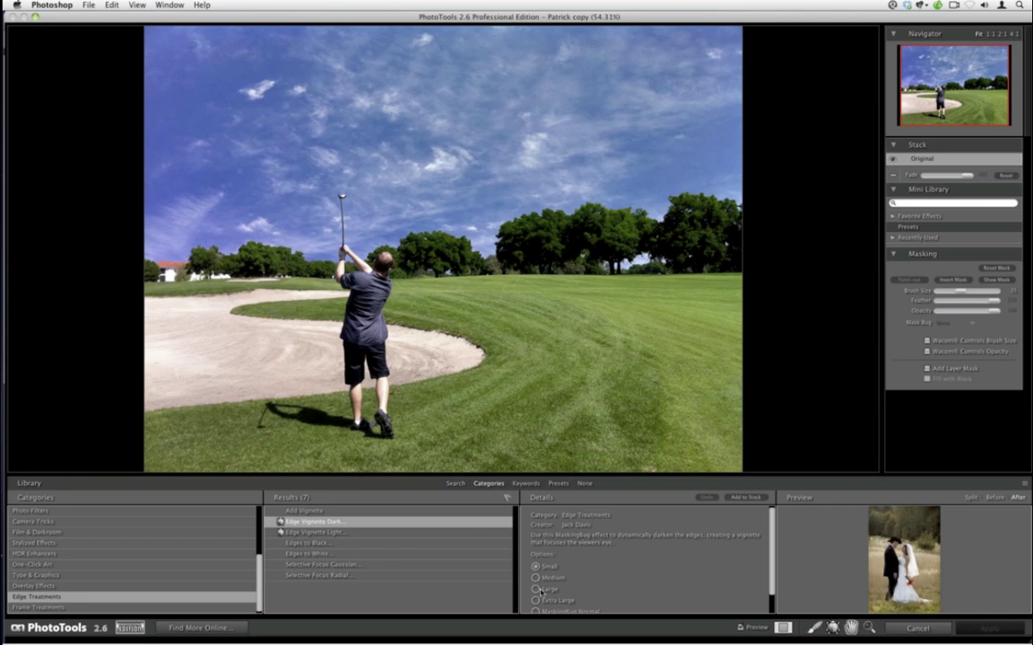
left_click(602, 612)
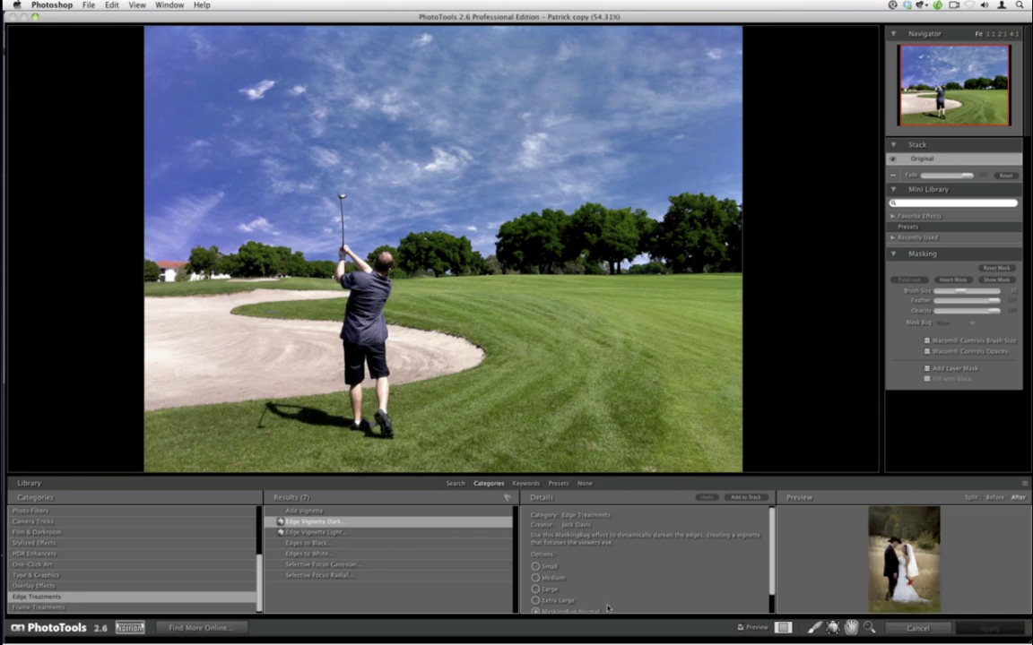
scroll(538, 574, "down", 1)
left_click(535, 602)
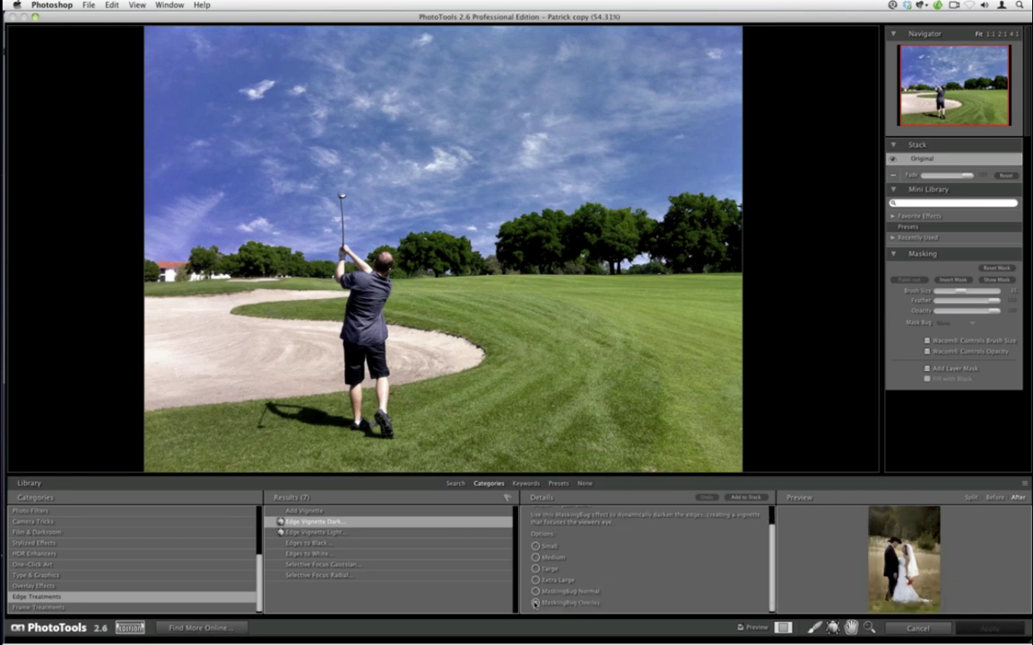
left_click(560, 594)
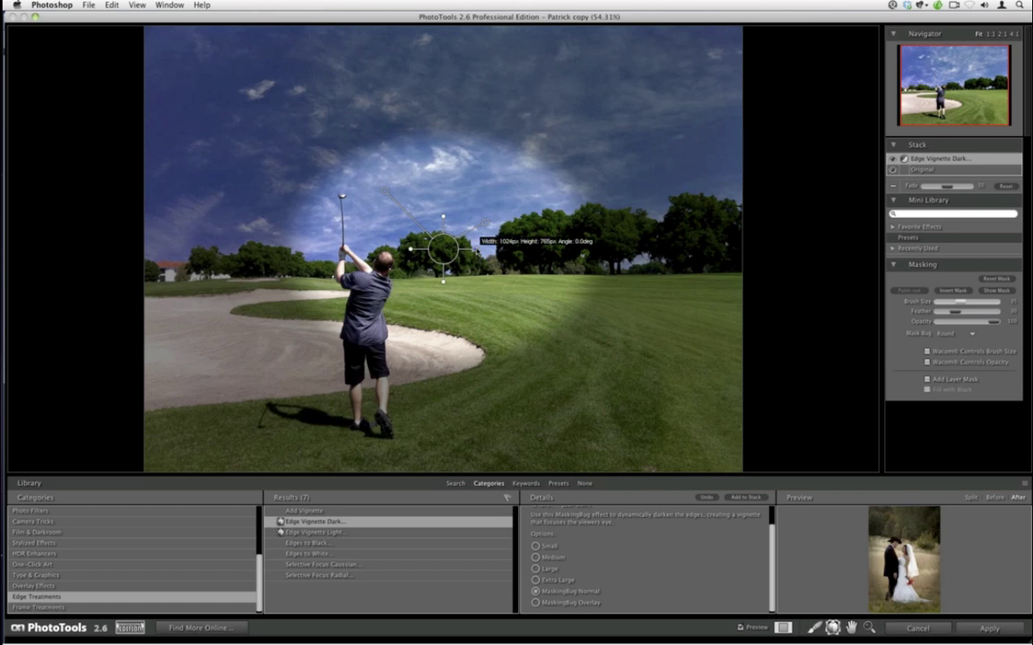
- Enlarge the vignette's bright oval around the golfer and fade the dark edge down
left_click_drag(480, 250, 484, 249)
left_click_drag(446, 283, 442, 304)
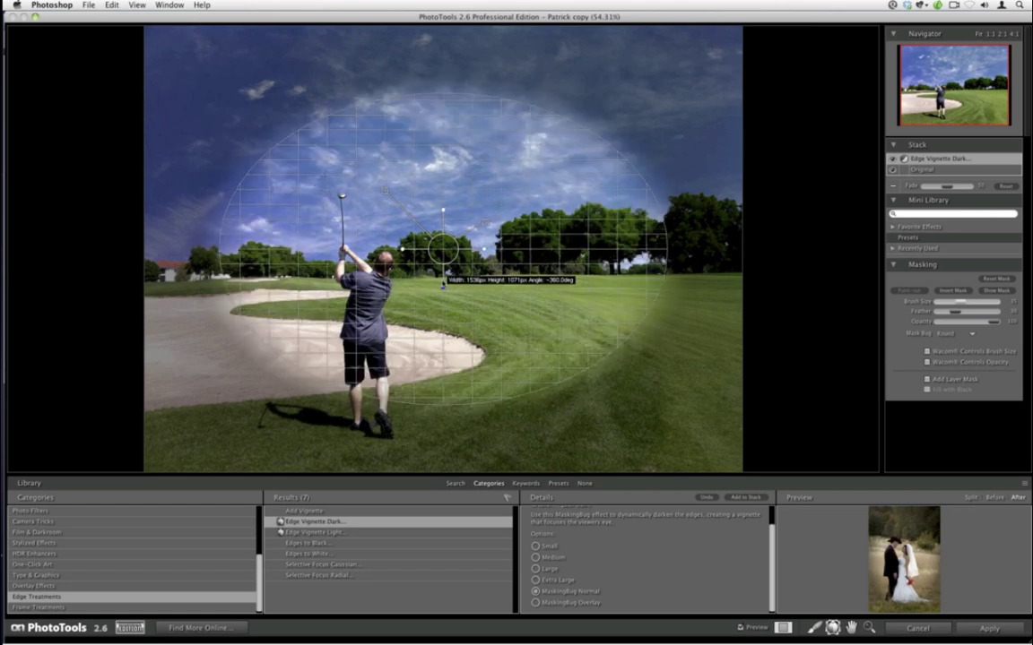
left_click_drag(484, 266, 488, 267)
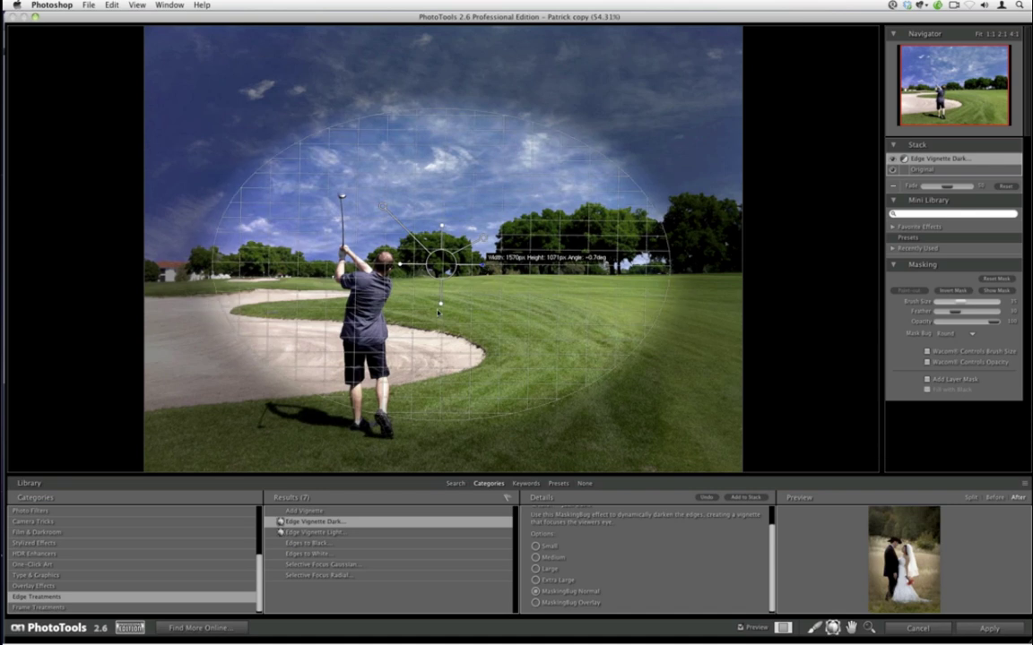
left_click_drag(441, 303, 441, 309)
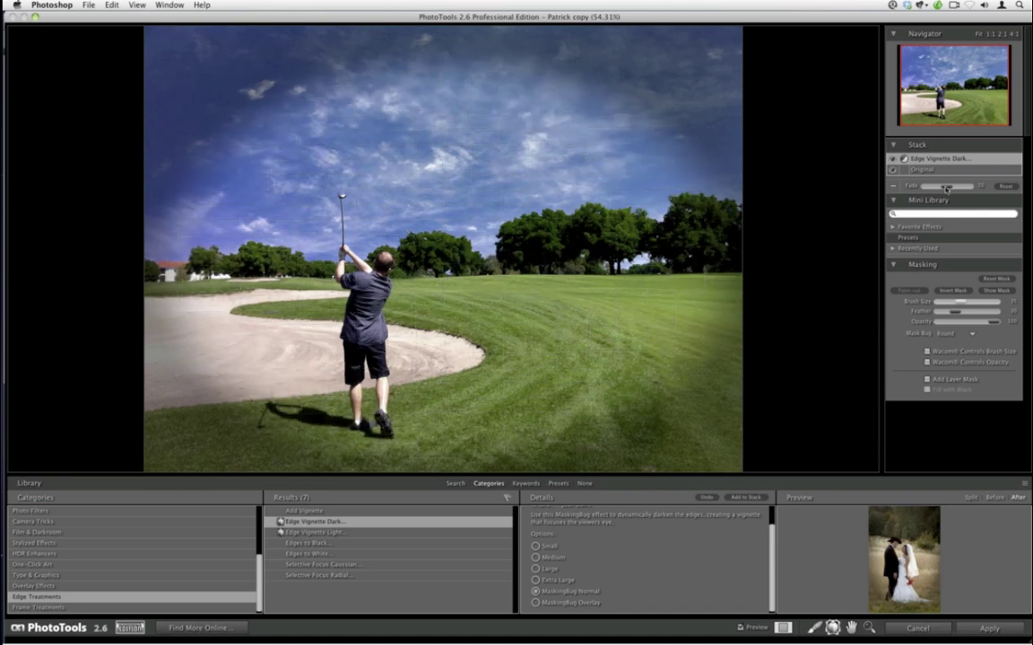
left_click_drag(946, 187, 939, 182)
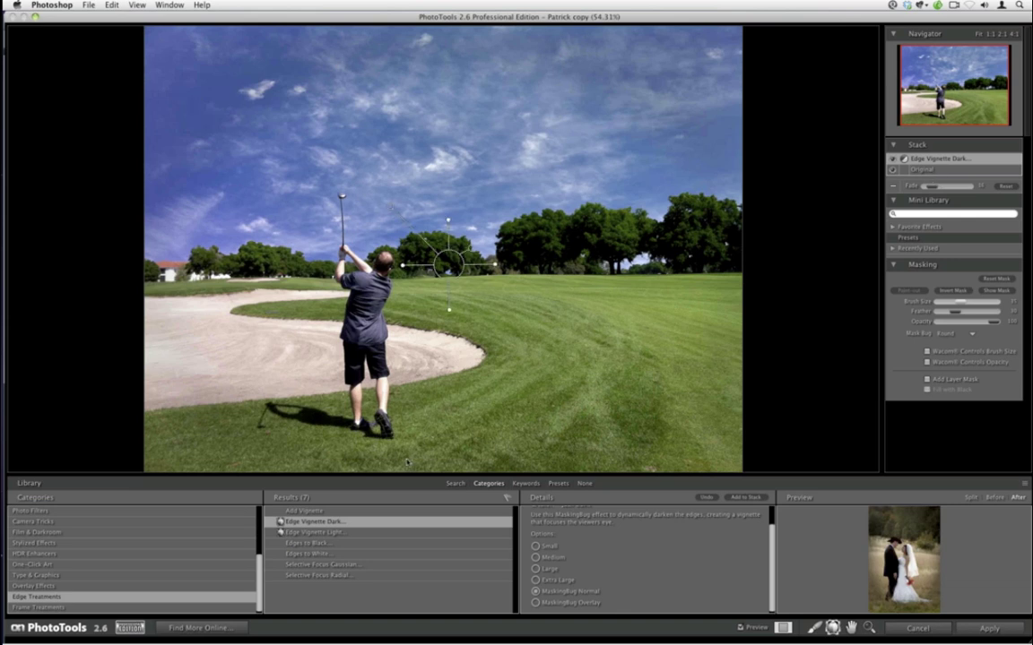
left_click(455, 483)
- Search for 'rainbow', add it to the stack, and resize and tilt it over the sky
left_click(160, 554)
type("rai")
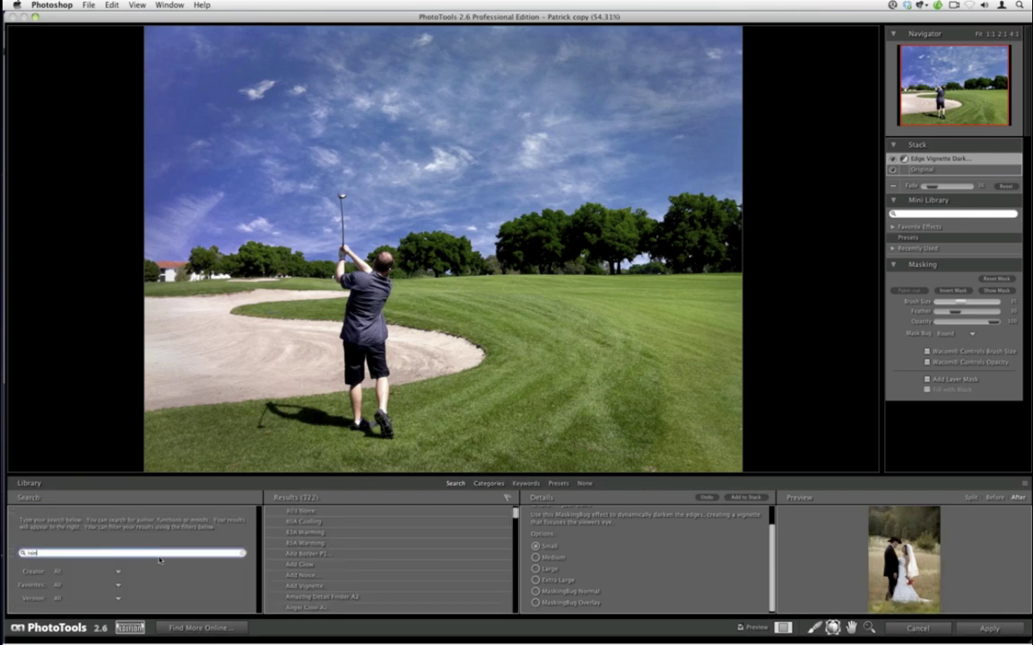
type("nbow")
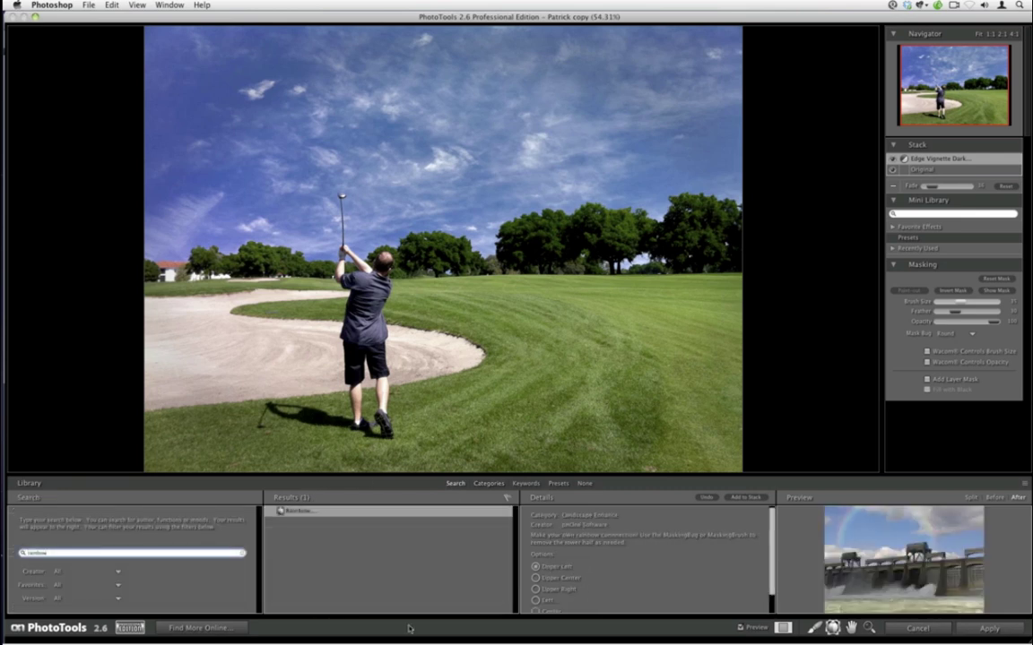
left_click(749, 498)
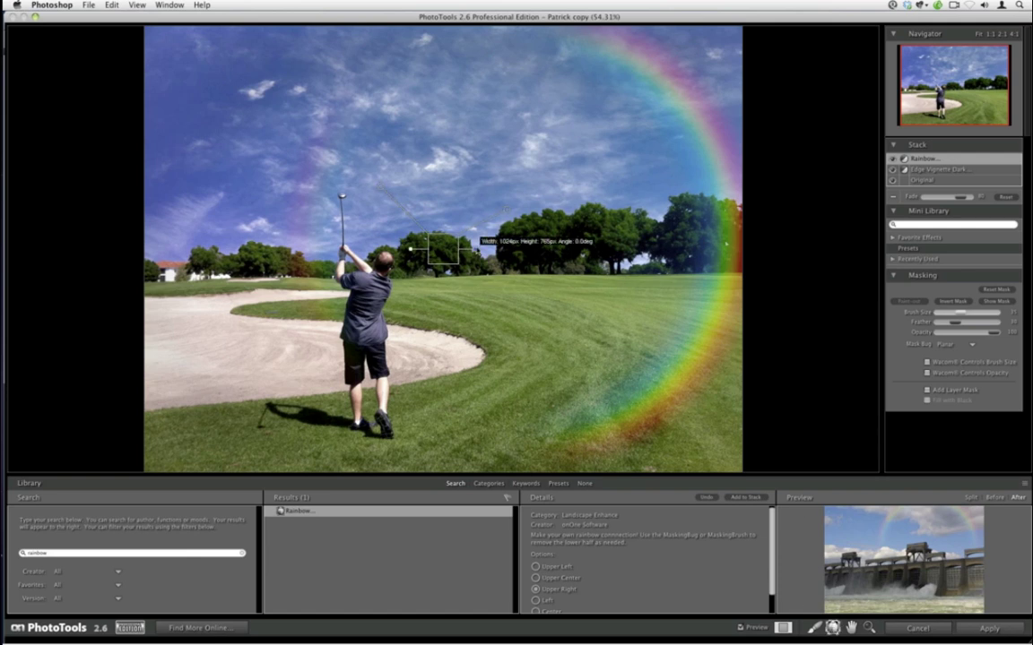
left_click_drag(477, 244, 460, 230)
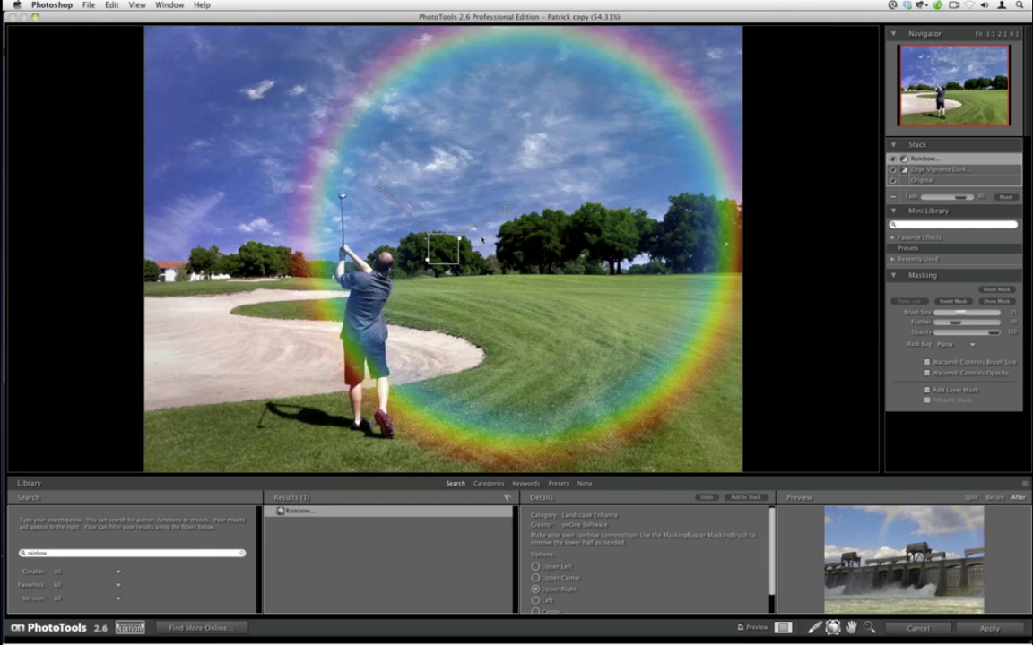
- Paint the rainbow out of the grass and the right-hand trees with the masking brush
key("b")
key("bracketright")
key("bracketright")
key("bracketright")
key("bracketright")
key("bracketright")
key("bracketright")
mouse_move(715, 270)
left_mouse_down()
mouse_move(738, 323)
mouse_move(481, 431)
mouse_move(368, 377)
mouse_move(307, 300)
mouse_move(313, 287)
mouse_move(293, 328)
left_mouse_up()
key("bracketleft")
key("bracketleft")
key("bracketleft")
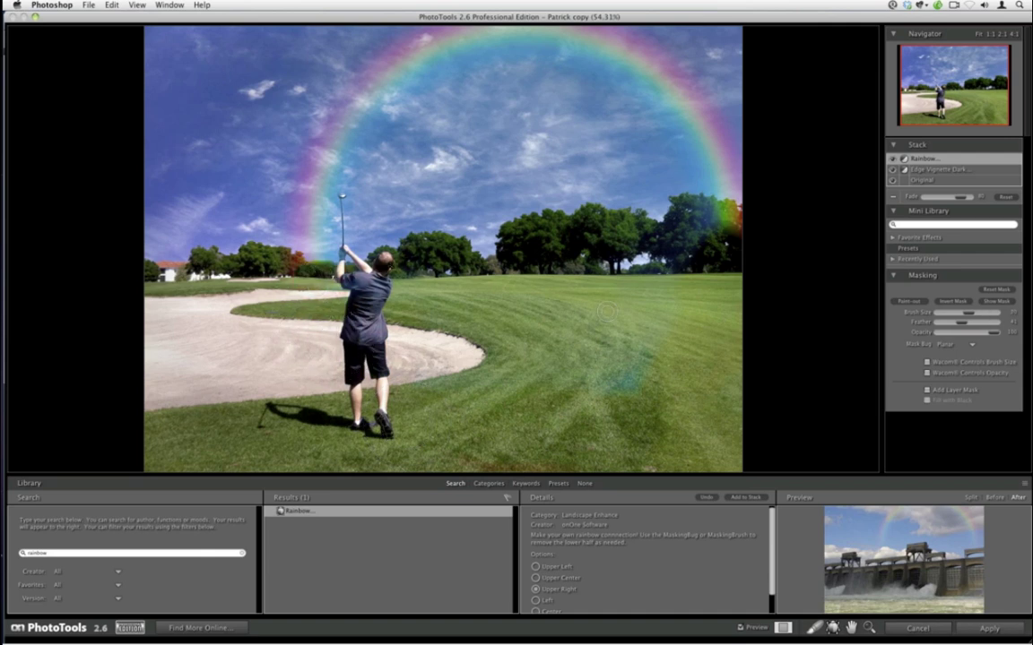
key("bracketright")
key("bracketright")
key("bracketright")
mouse_move(610, 404)
left_mouse_down()
mouse_move(574, 337)
mouse_move(623, 385)
left_mouse_up()
key("bracketleft")
key("bracketleft")
mouse_move(697, 251)
left_mouse_down()
mouse_move(719, 223)
mouse_move(712, 230)
mouse_move(710, 222)
mouse_move(728, 217)
mouse_move(691, 210)
mouse_move(596, 259)
mouse_move(583, 231)
mouse_move(533, 251)
mouse_move(408, 229)
mouse_move(421, 269)
left_mouse_up()
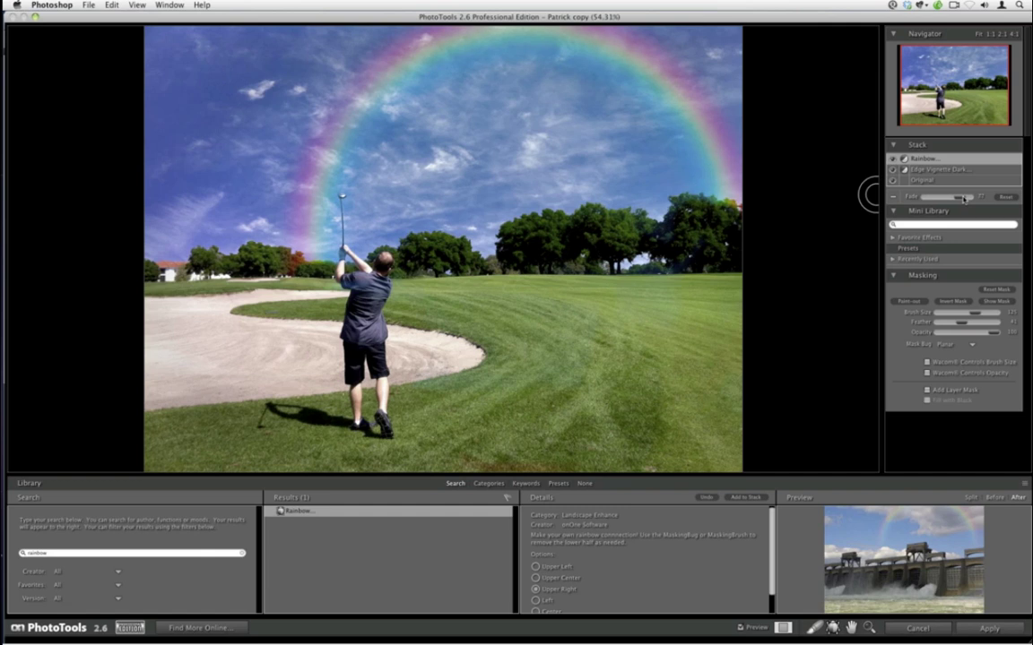
- Make the rainbow much fainter and spread a masking bug gradient across the image
left_click_drag(964, 199, 952, 201)
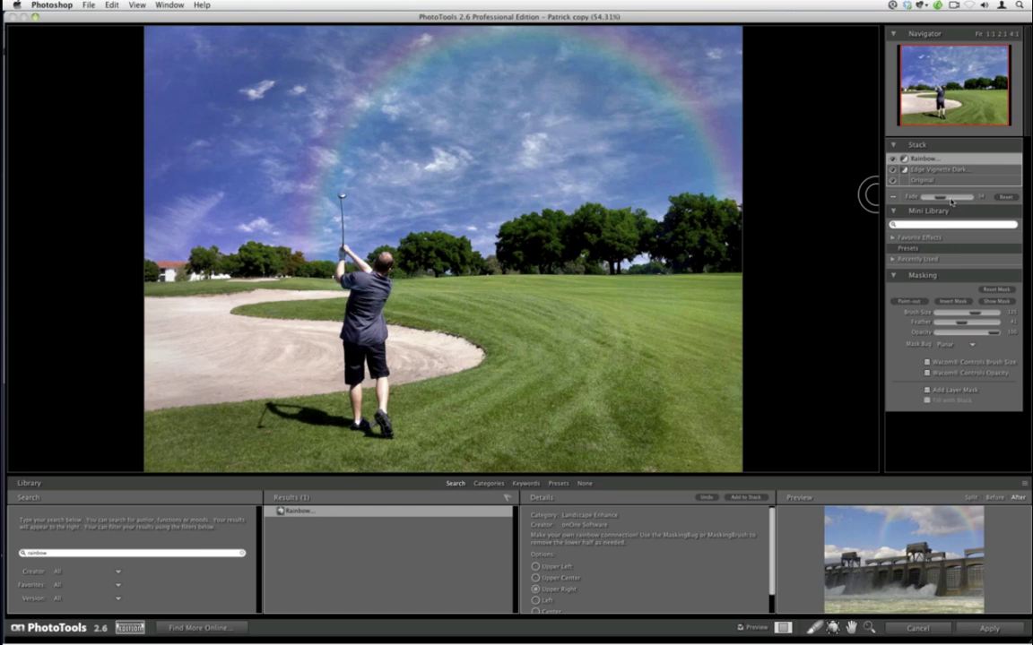
key("h")
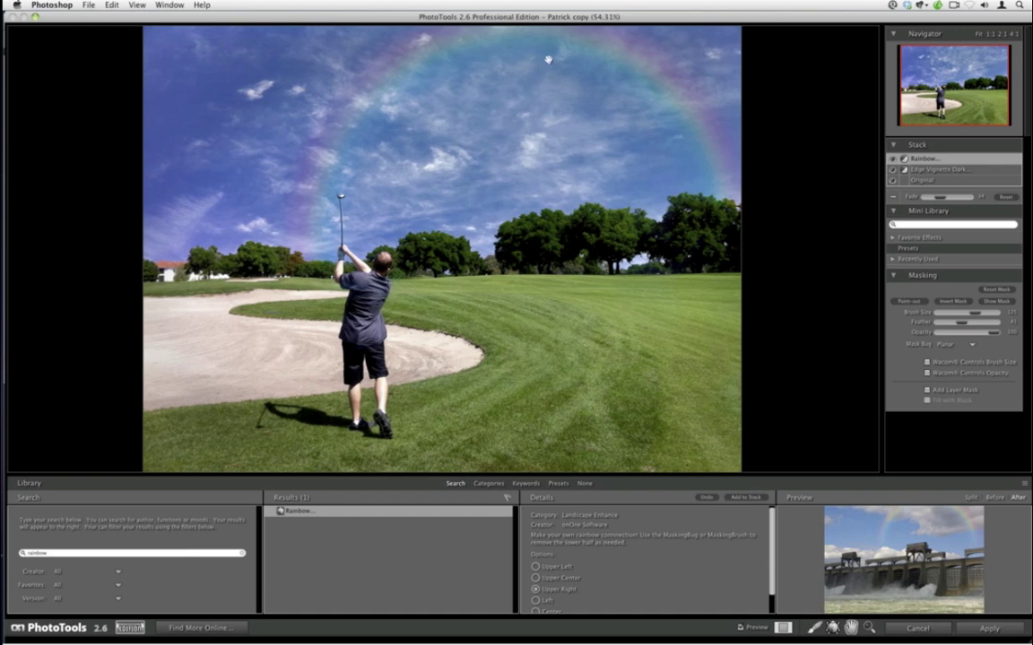
left_click_drag(558, 87, 570, 89)
left_click(831, 629)
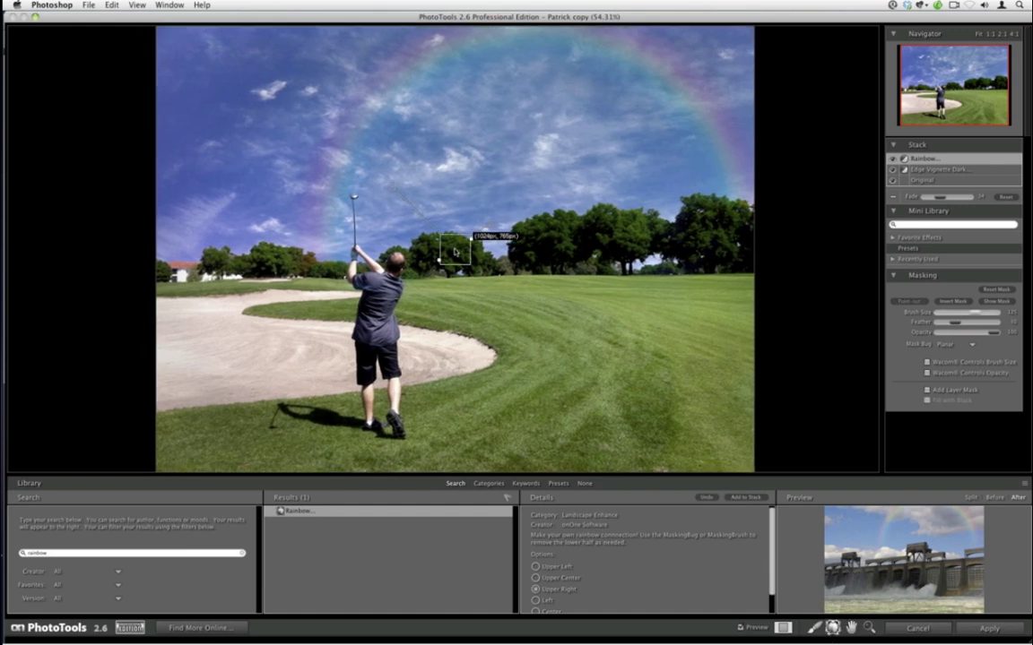
left_click_drag(466, 240, 507, 290)
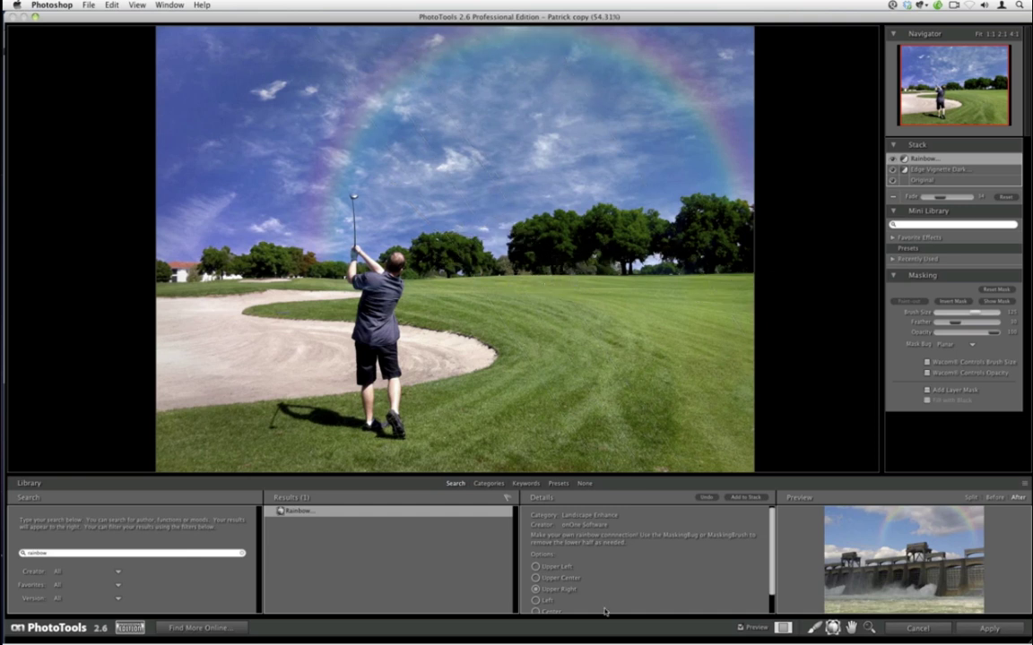
- Apply the stacked Rainbow and Edge Vignette Dark effects back to Photoshop
scroll(773, 574, "down", 1)
scroll(773, 574, "down", 2)
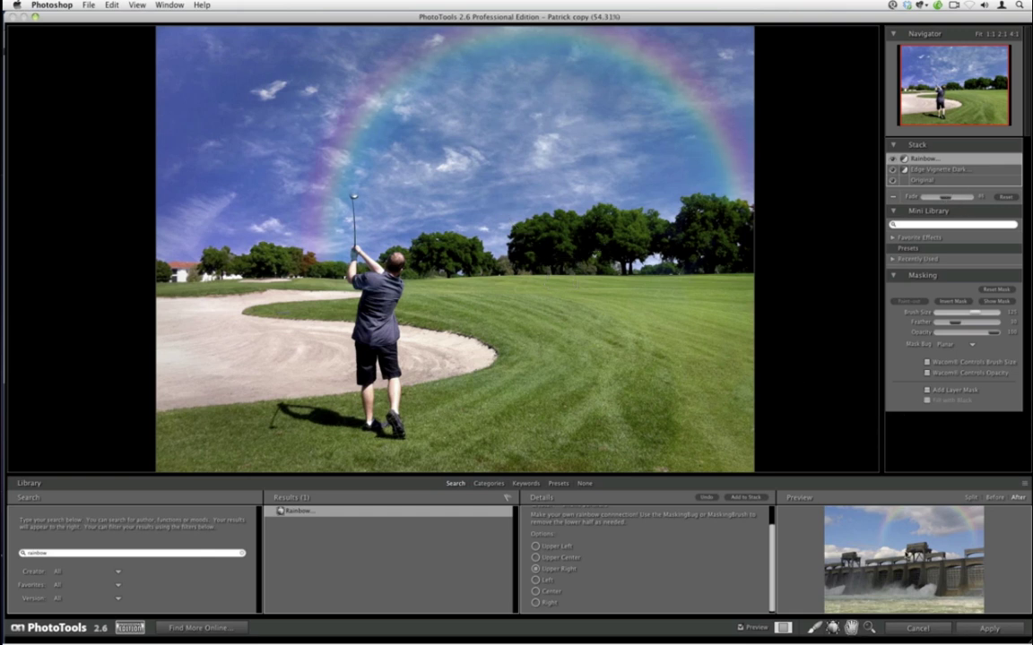
left_click(975, 628)
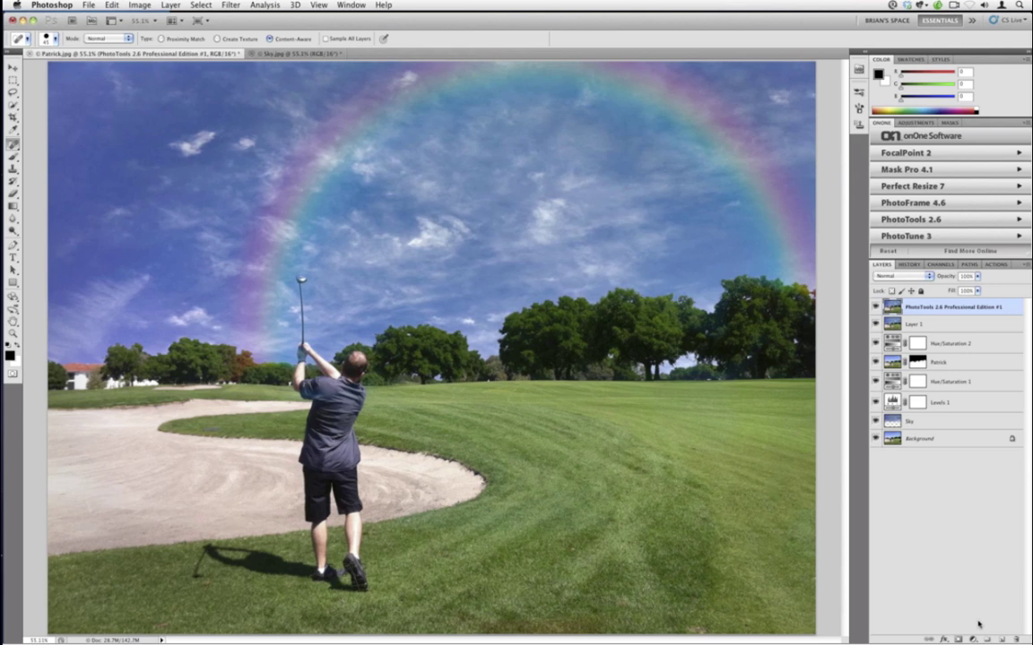
- Brush-paint 'Wish you were here!' and a smiley face on the grass
left_click(13, 157)
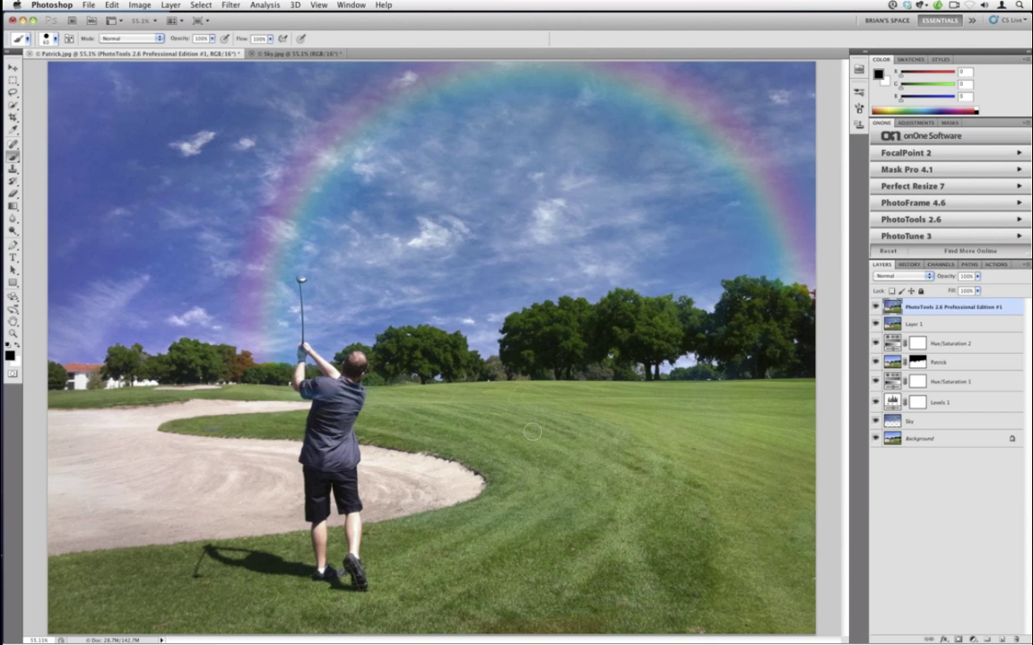
mouse_move(506, 409)
left_mouse_down()
mouse_move(518, 460)
mouse_move(544, 408)
mouse_move(574, 450)
mouse_move(590, 448)
left_mouse_up()
left_click(570, 424)
left_click_drag(617, 389, 618, 453)
left_click_drag(619, 428, 628, 453)
left_click_drag(679, 424, 689, 441)
mouse_move(707, 421)
left_mouse_down()
mouse_move(694, 481)
mouse_move(721, 436)
left_mouse_up()
left_click_drag(733, 432, 750, 457)
mouse_move(489, 512)
left_mouse_down()
mouse_move(506, 535)
mouse_move(521, 525)
mouse_move(529, 536)
mouse_move(561, 514)
mouse_move(595, 533)
left_mouse_up()
mouse_move(628, 489)
left_mouse_down()
mouse_move(647, 539)
mouse_move(687, 519)
mouse_move(711, 527)
left_mouse_up()
left_click_drag(735, 470, 728, 522)
left_click(717, 557)
left_click(605, 567)
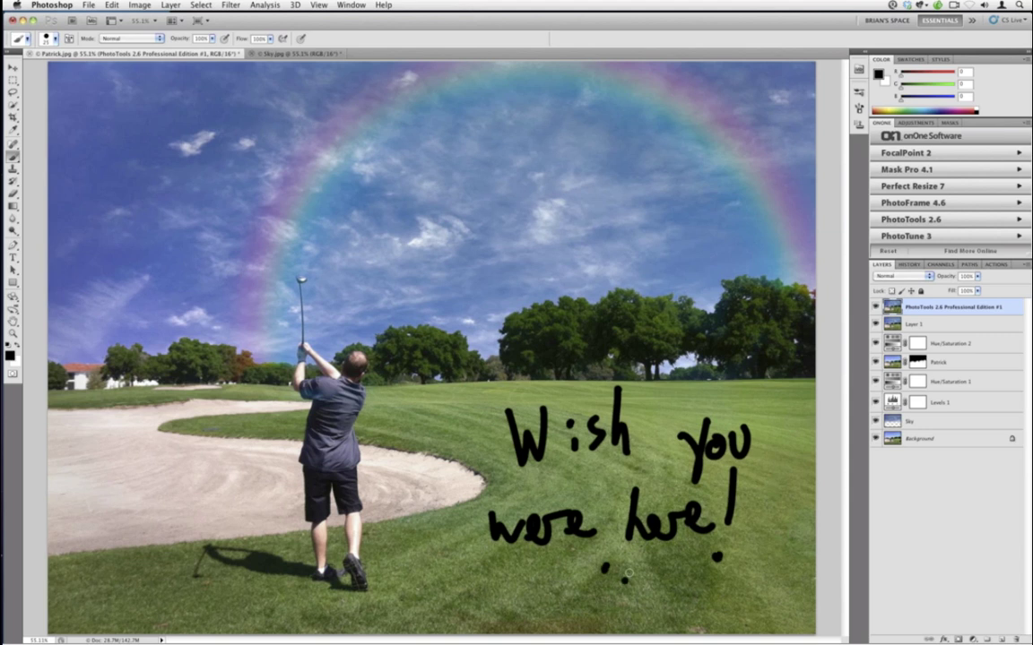
left_click(625, 574)
left_click_drag(580, 598, 632, 600)
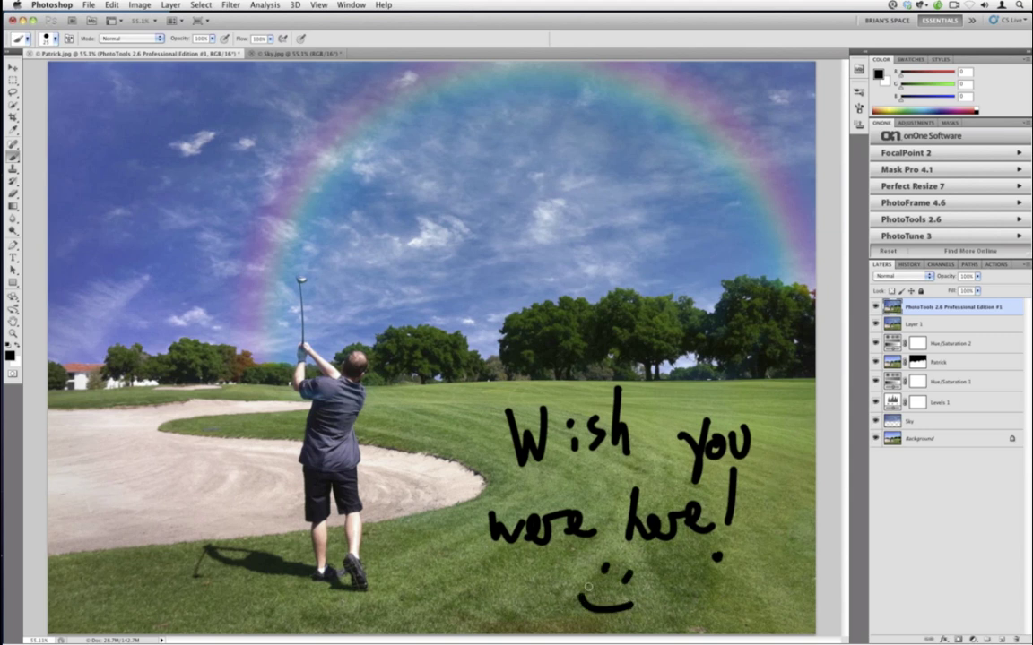
- Save a JPEG copy with '-Focus' appended to the file name at quality 12
left_click(90, 5)
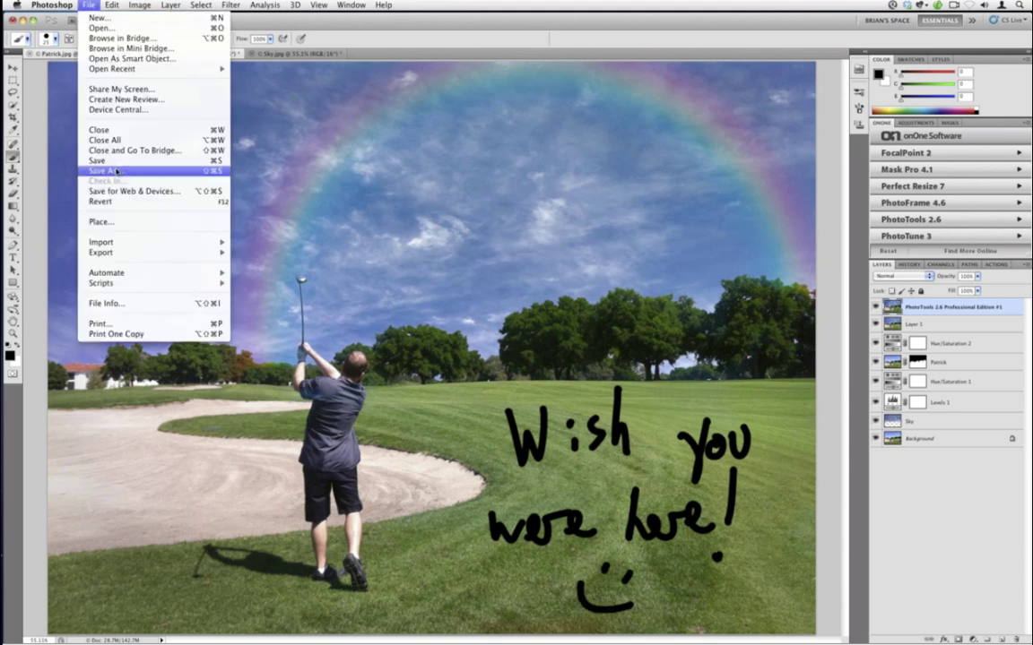
left_click(115, 170)
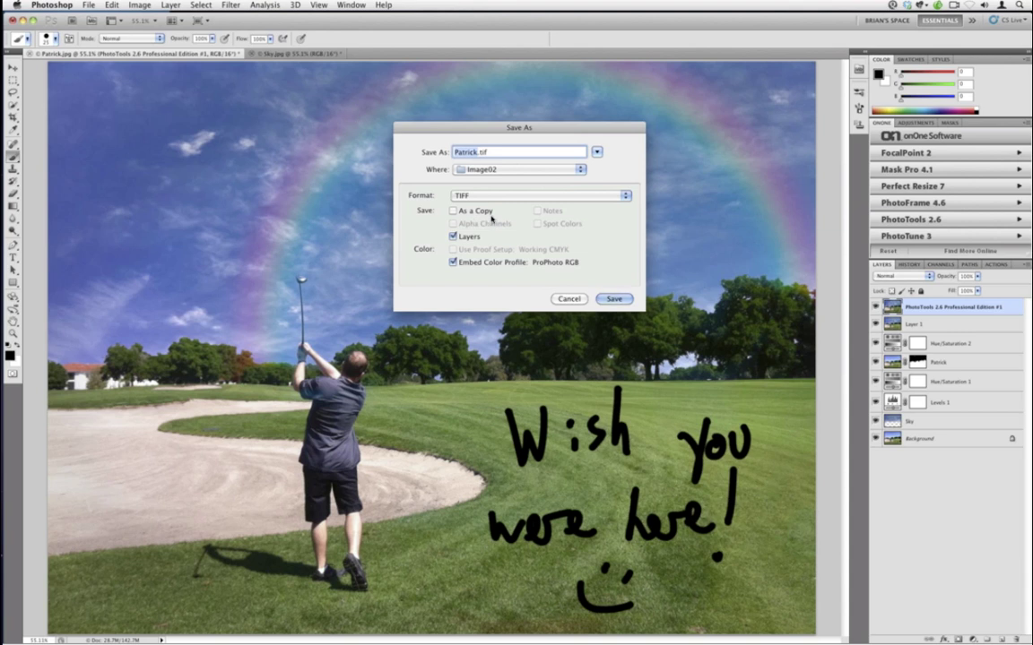
left_click(502, 195)
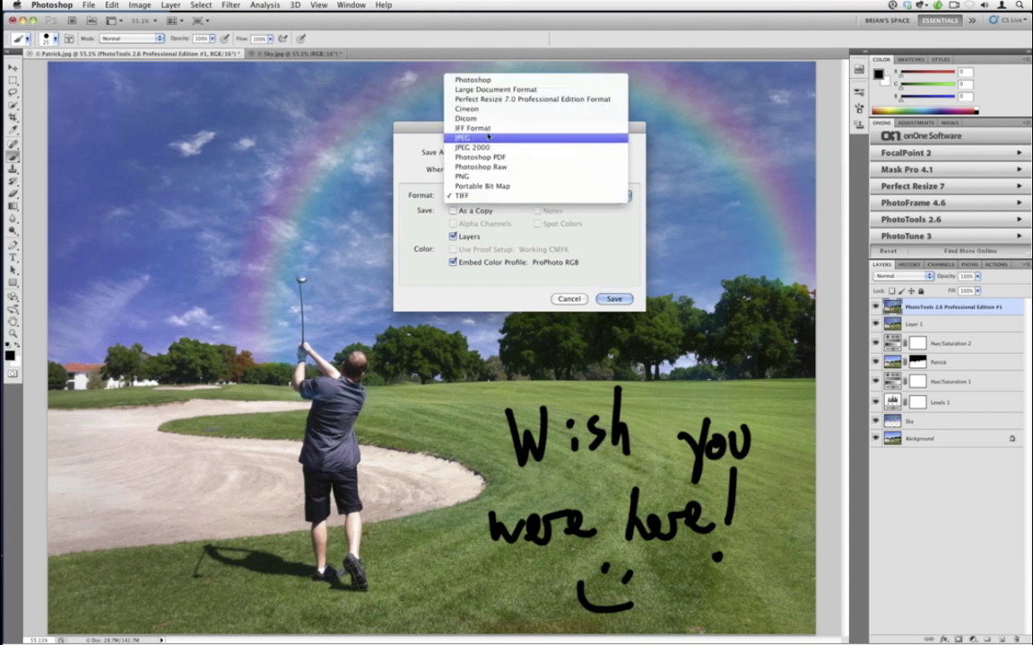
left_click(487, 136)
key("Right")
type("-Fo")
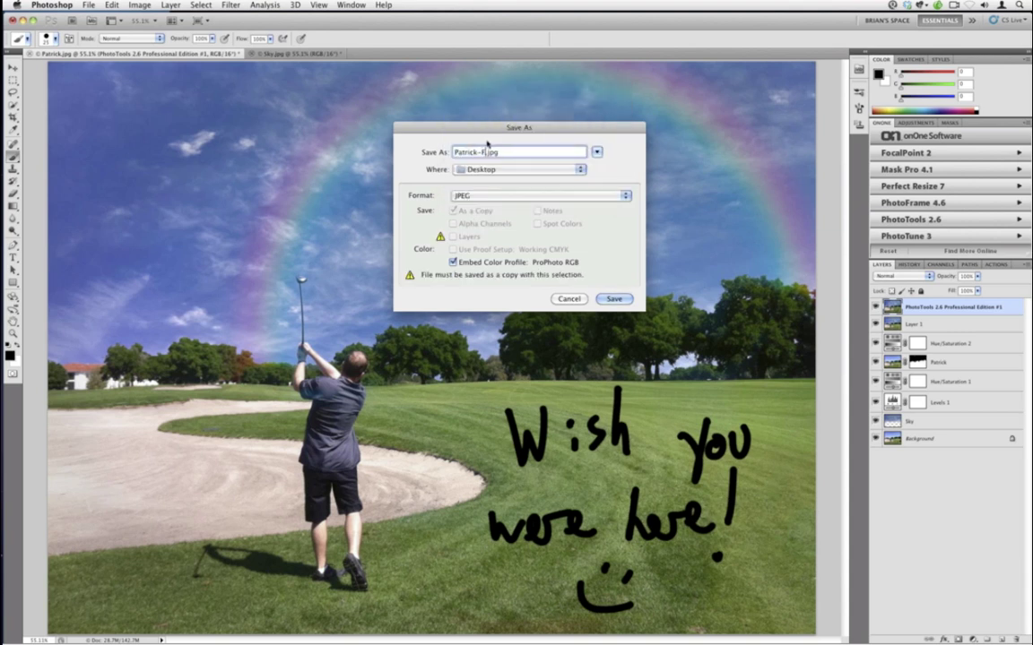
type("cus")
key("Return")
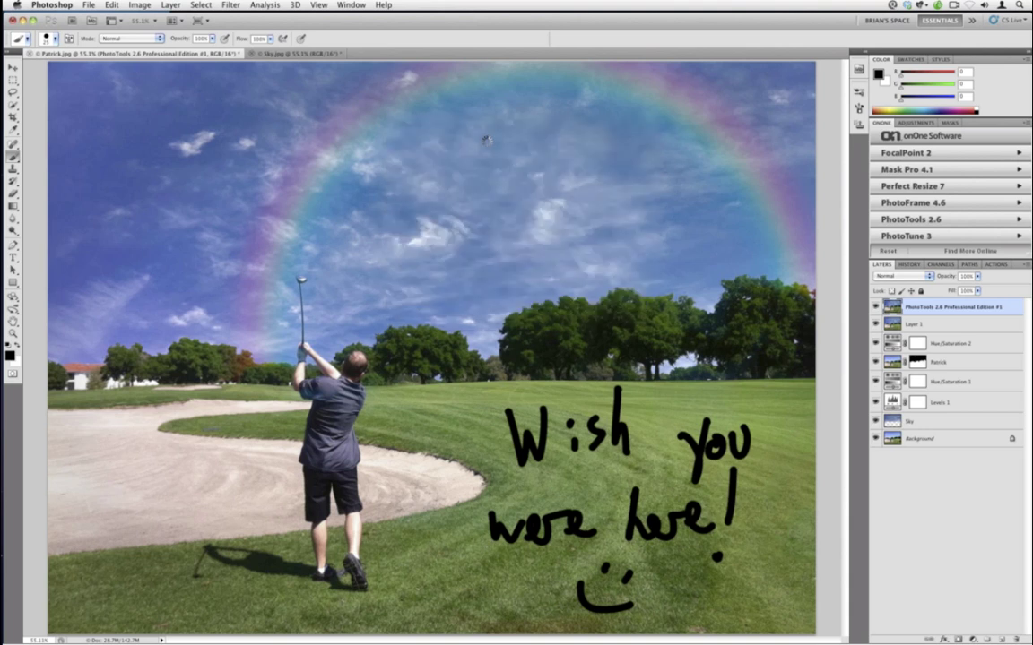
type("12")
left_click(582, 251)
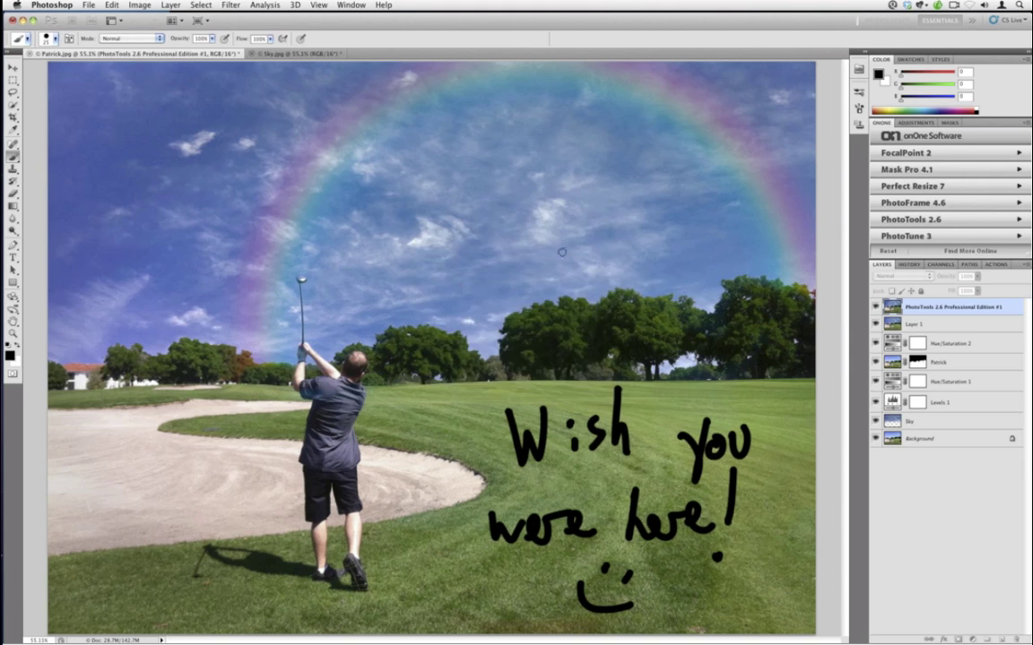
- Close the golf and sky images without saving changes
key("super+w")
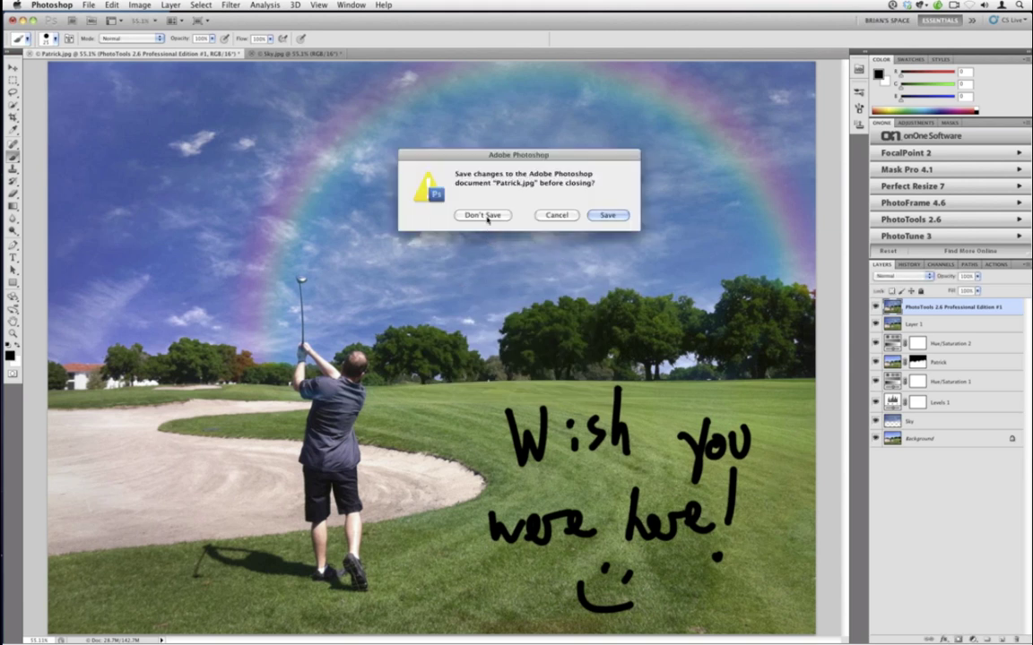
left_click(485, 217)
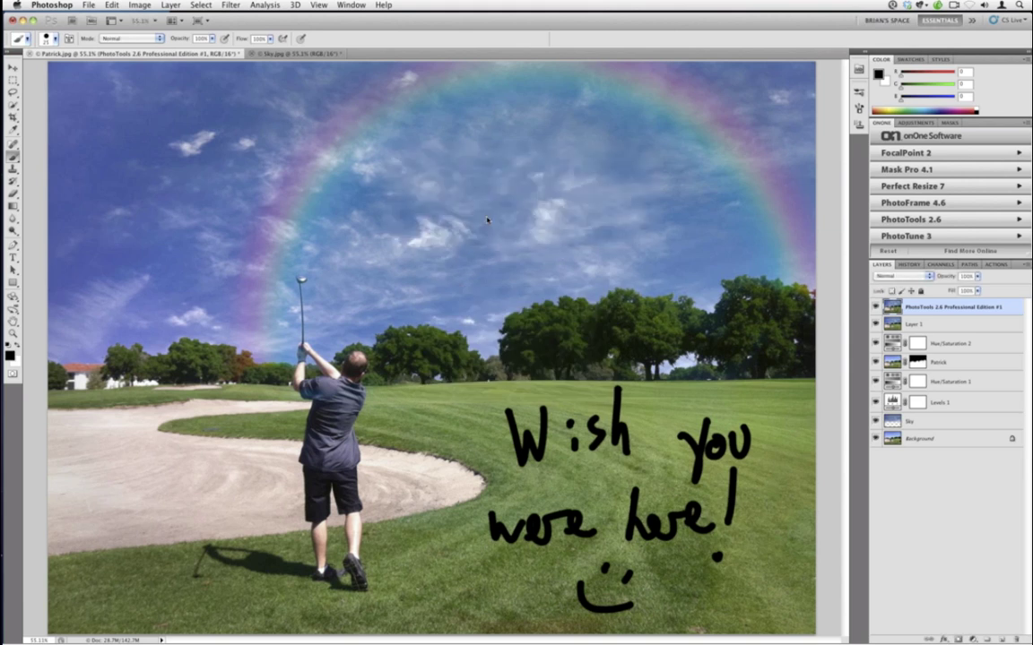
key("super+w")
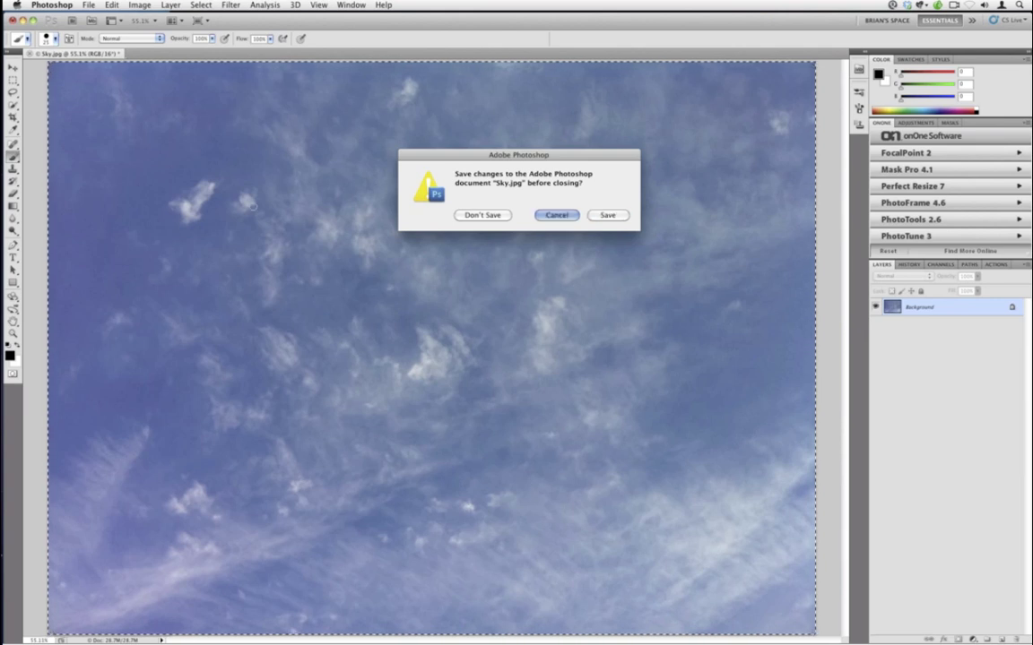
key("Escape")
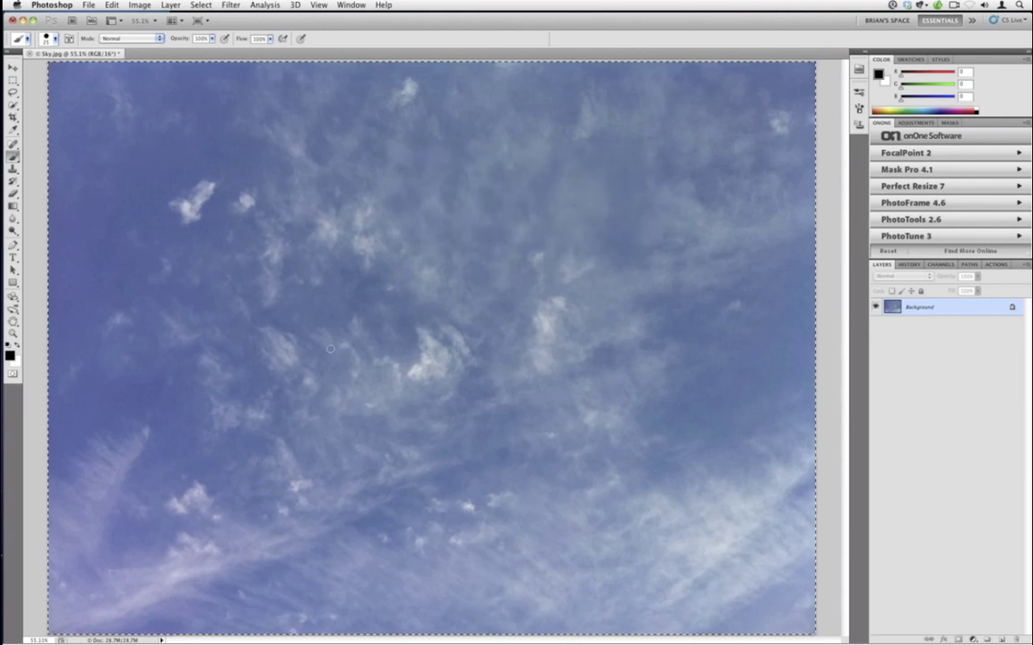
key("super+w")
left_click(470, 217)
- Switch to Lightroom 3 and view the arena photo from the Image04 folder large
mouse_move(7, 254)
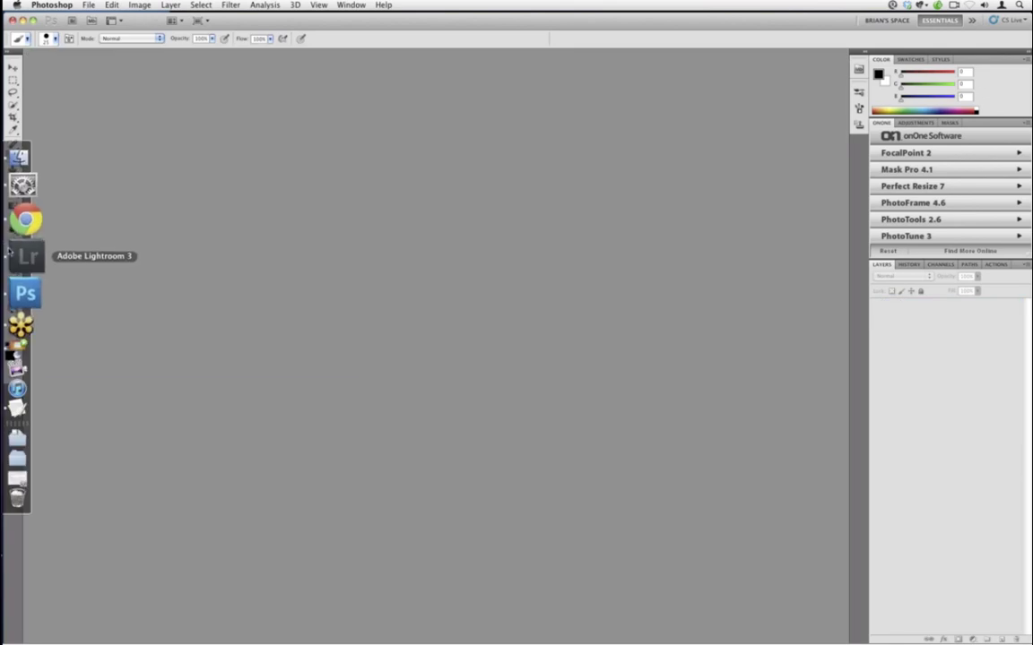
left_click(7, 256)
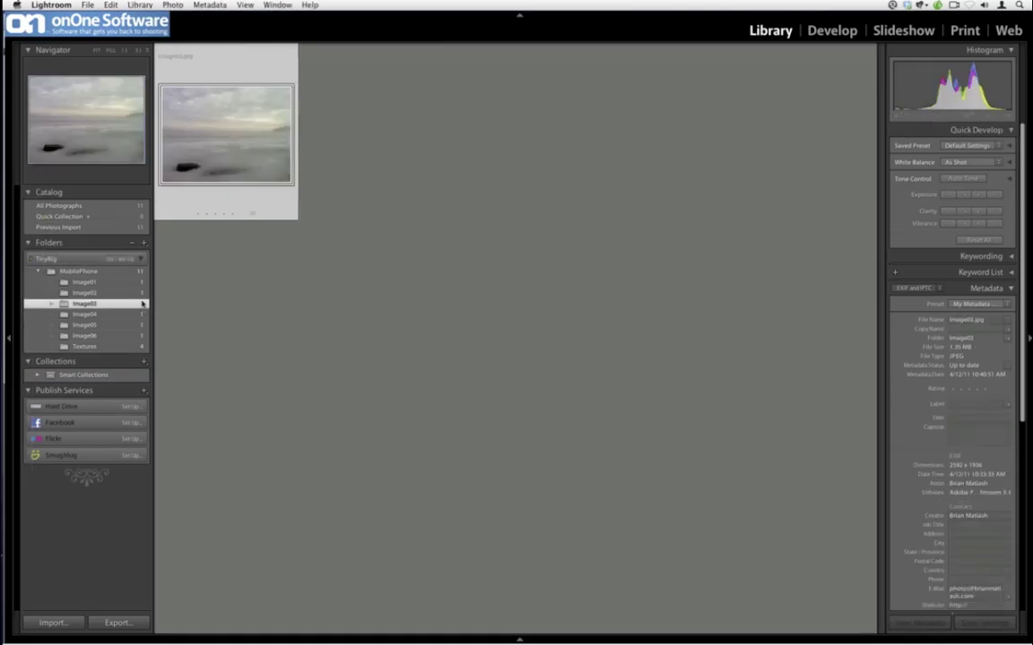
left_click(141, 313)
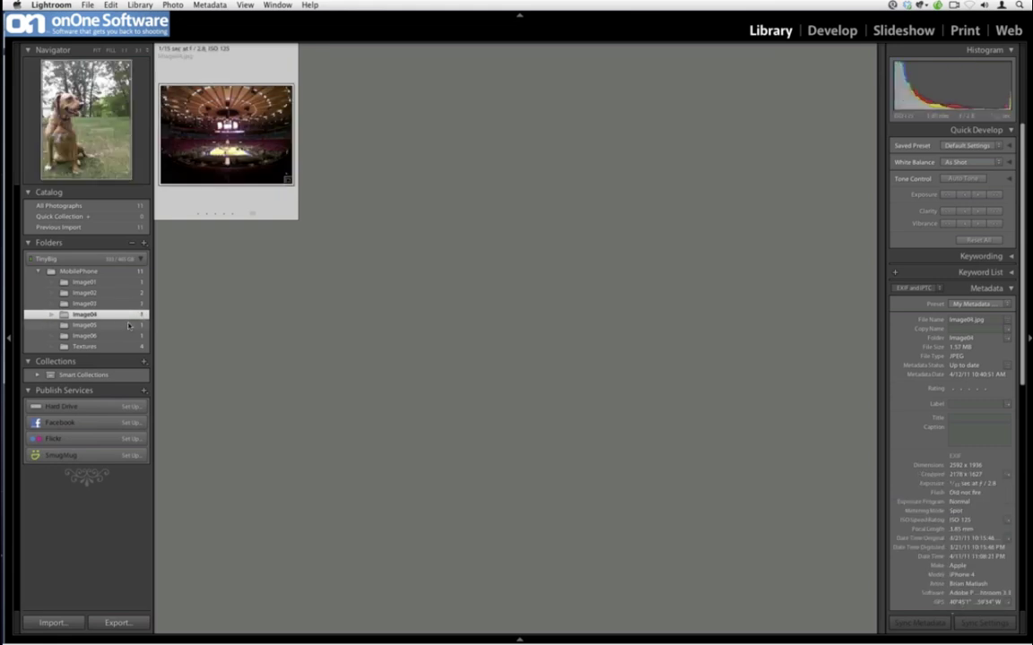
double_click(199, 181)
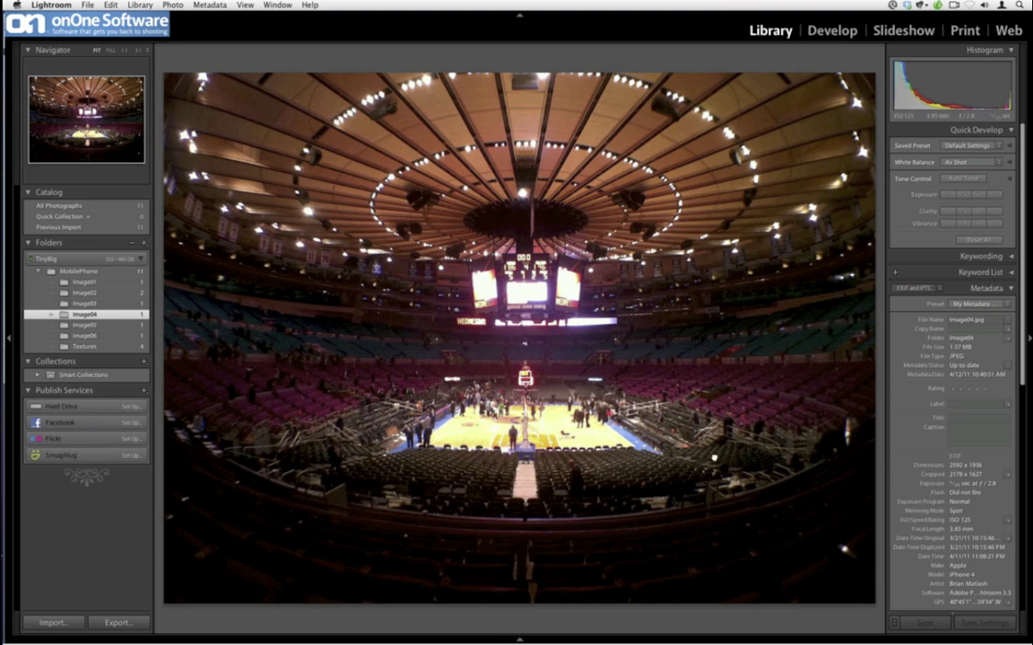
left_click(704, 461)
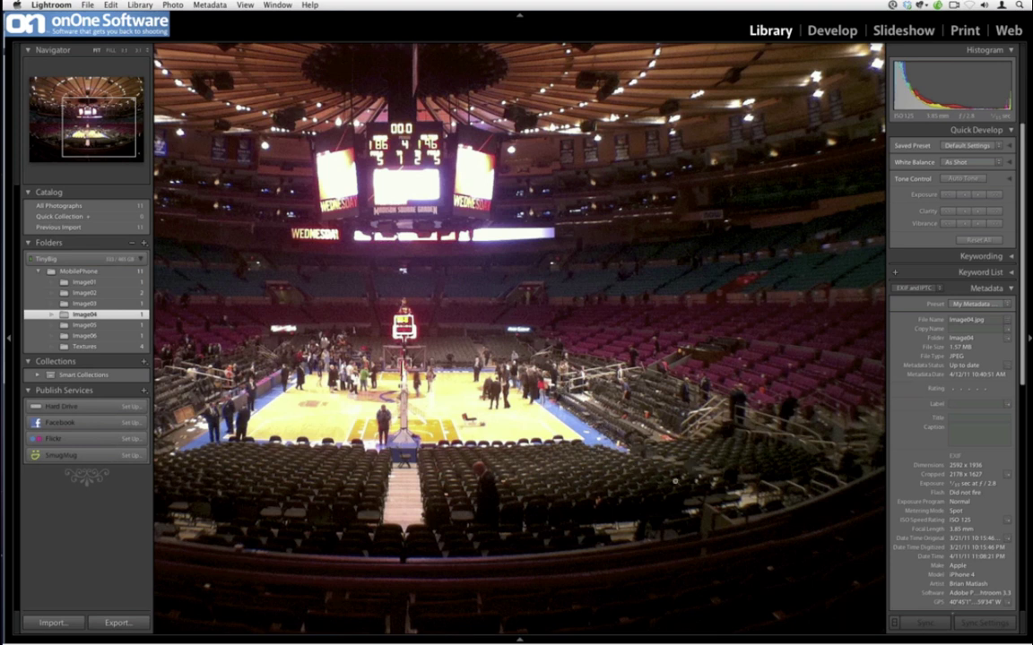
left_click(675, 481)
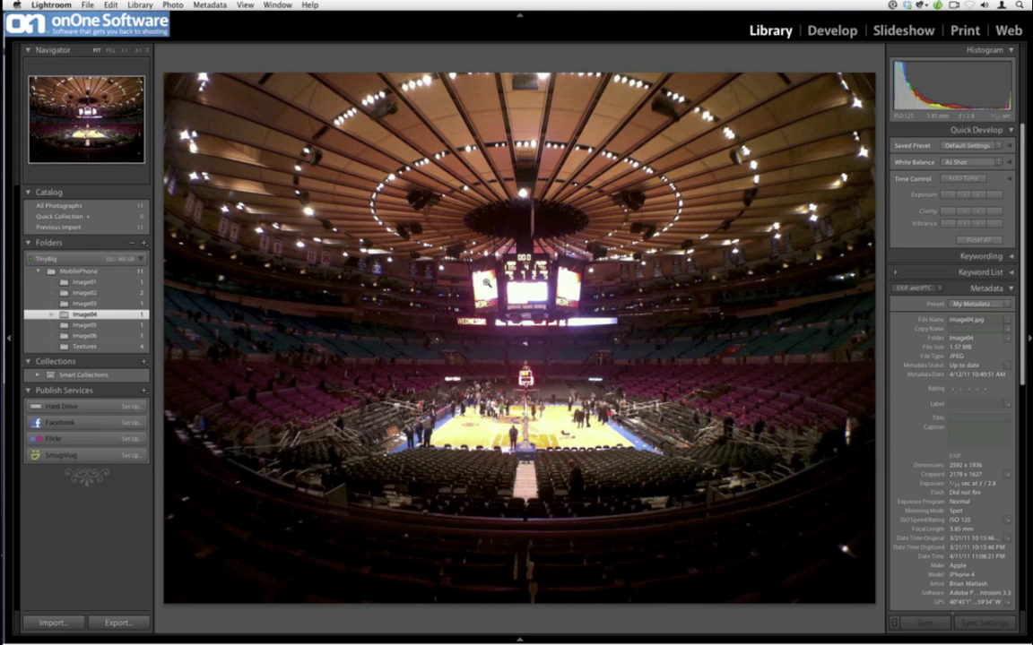
- Send the arena photo to Photoshop CS5 via Edit In
right_click(489, 281)
mouse_move(534, 342)
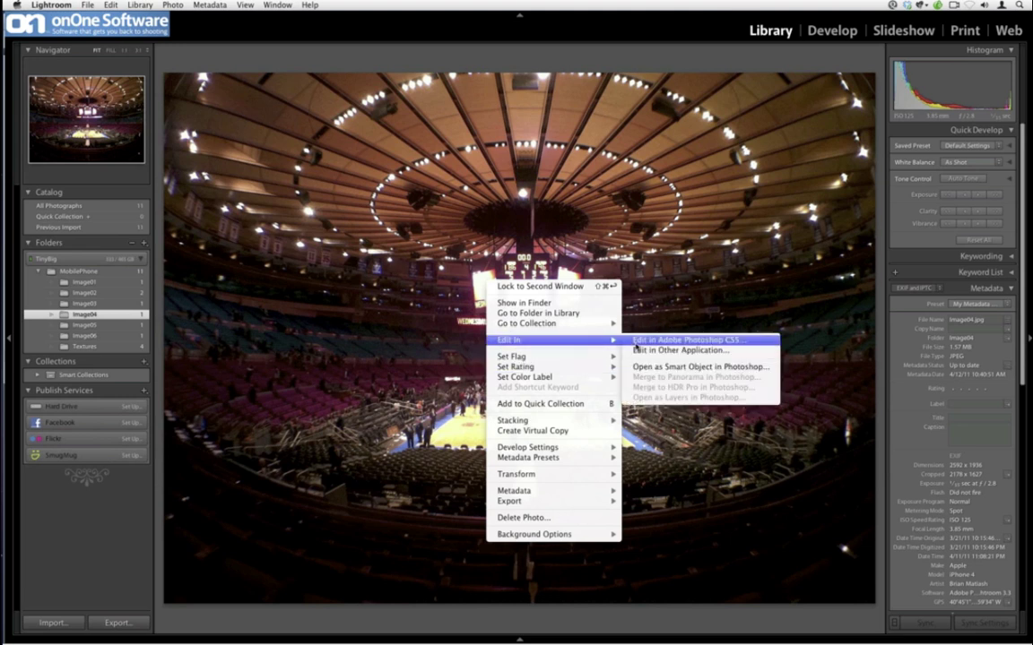
left_click(639, 341)
- Confirm the Photoshop edit, fit the arena photo on screen, and launch FocalPoint 2
left_click(595, 275)
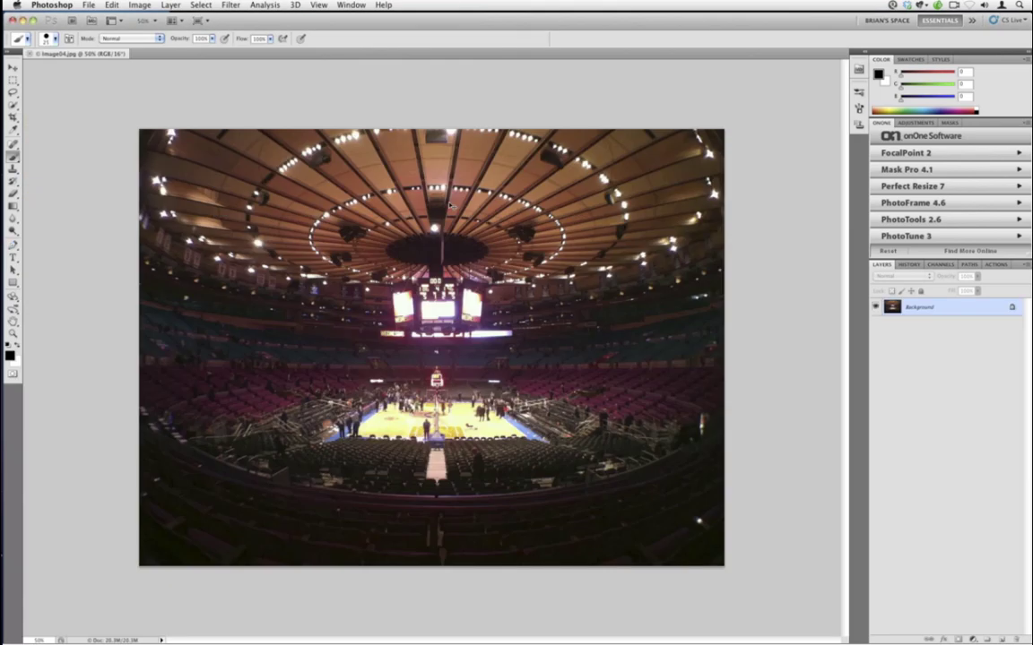
key("super+0")
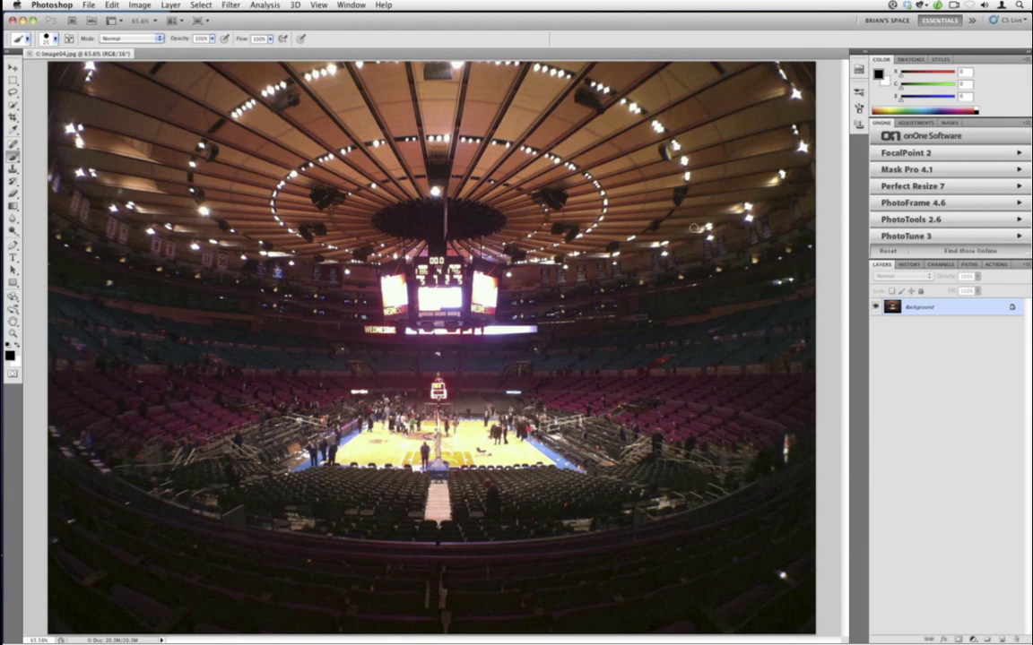
left_click(920, 154)
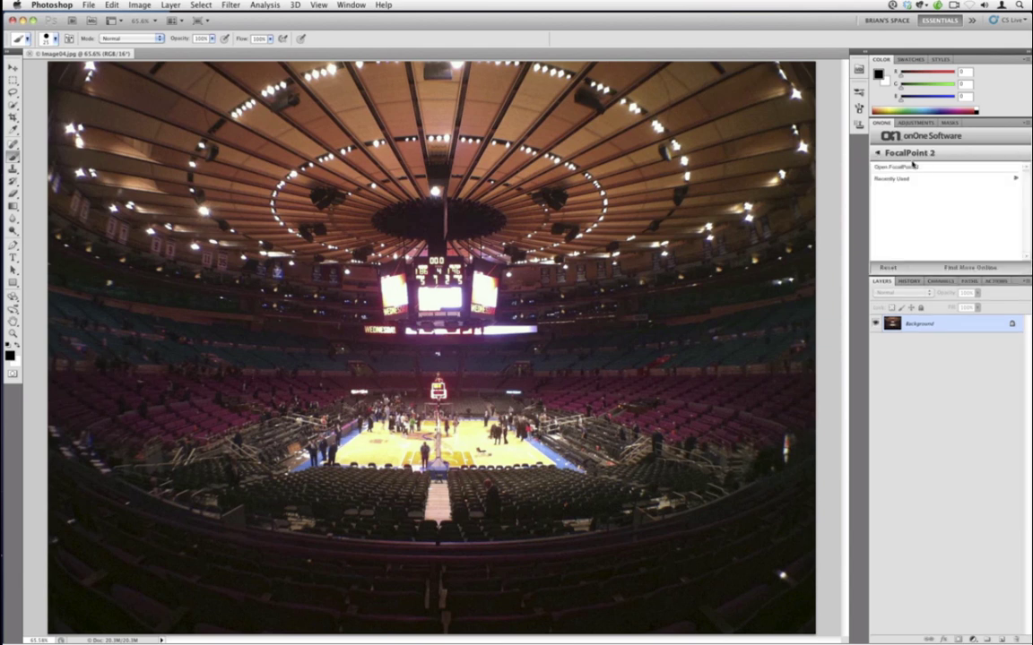
left_click(912, 168)
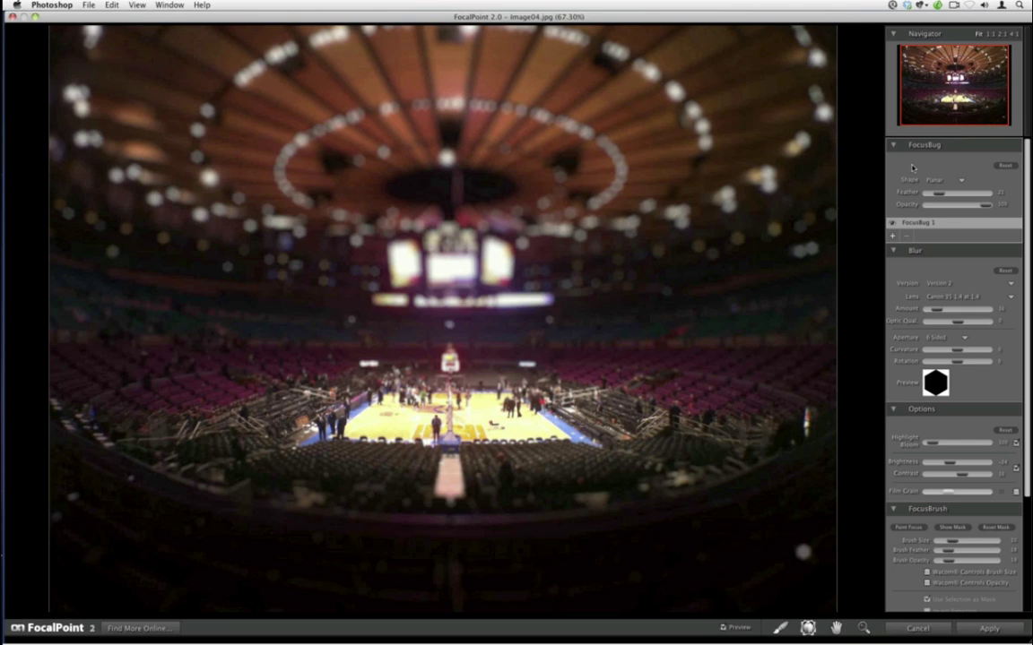
- Reset FocalPoint's focus settings to defaults and switch the focus shape to Planar
left_click(109, 4)
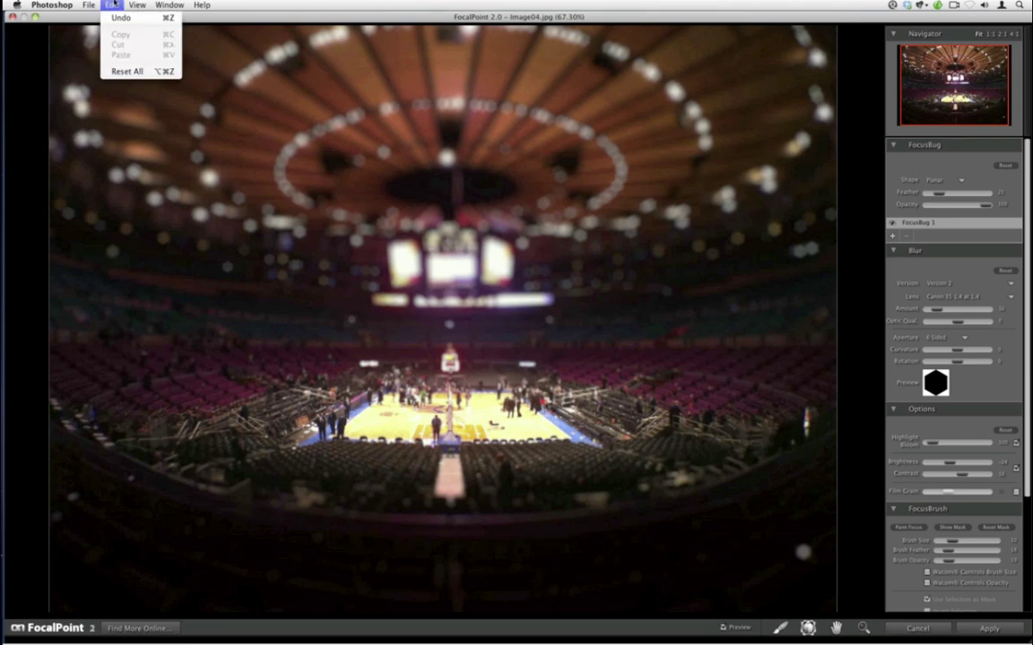
left_click(119, 71)
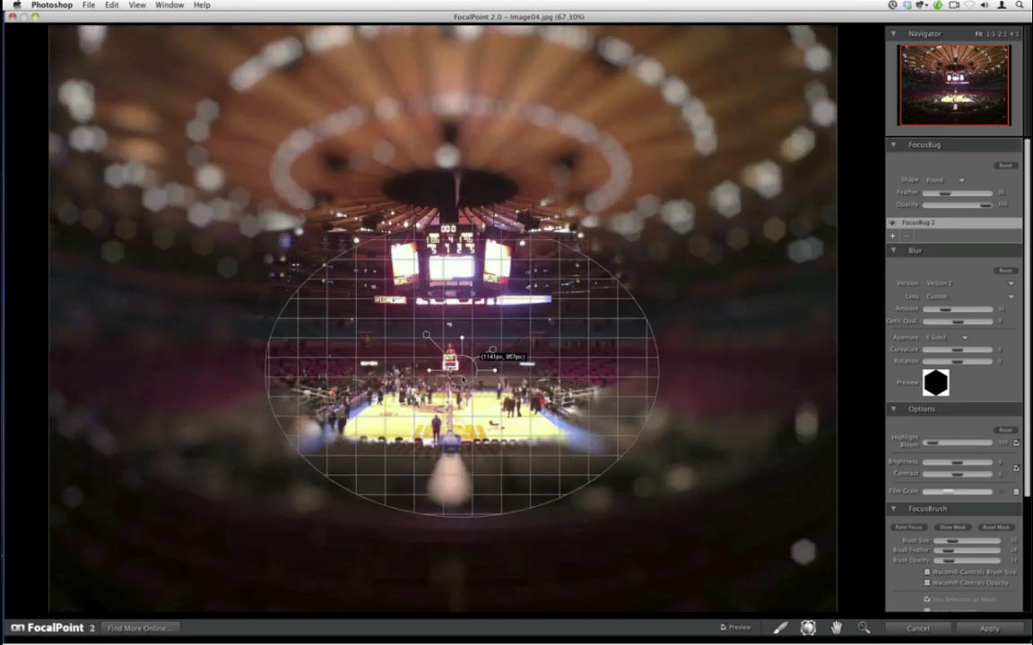
left_click(932, 180)
left_click(932, 191)
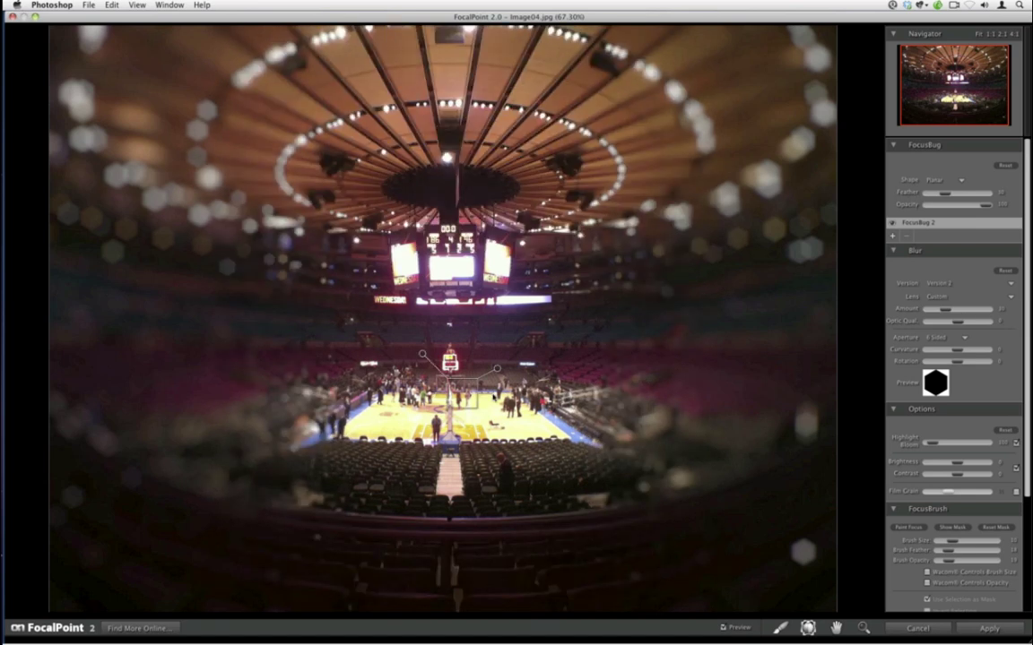
- Tilt and position the planar focus plane over the court, setting feather to 17
left_click_drag(438, 373, 453, 418)
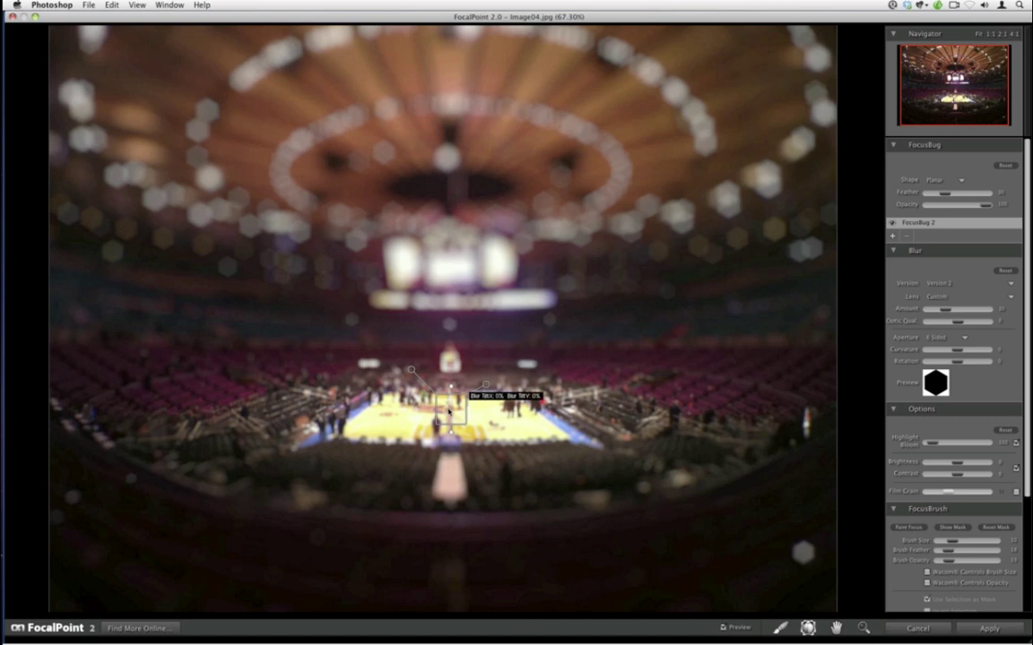
left_click_drag(449, 409, 449, 406)
left_click(450, 406)
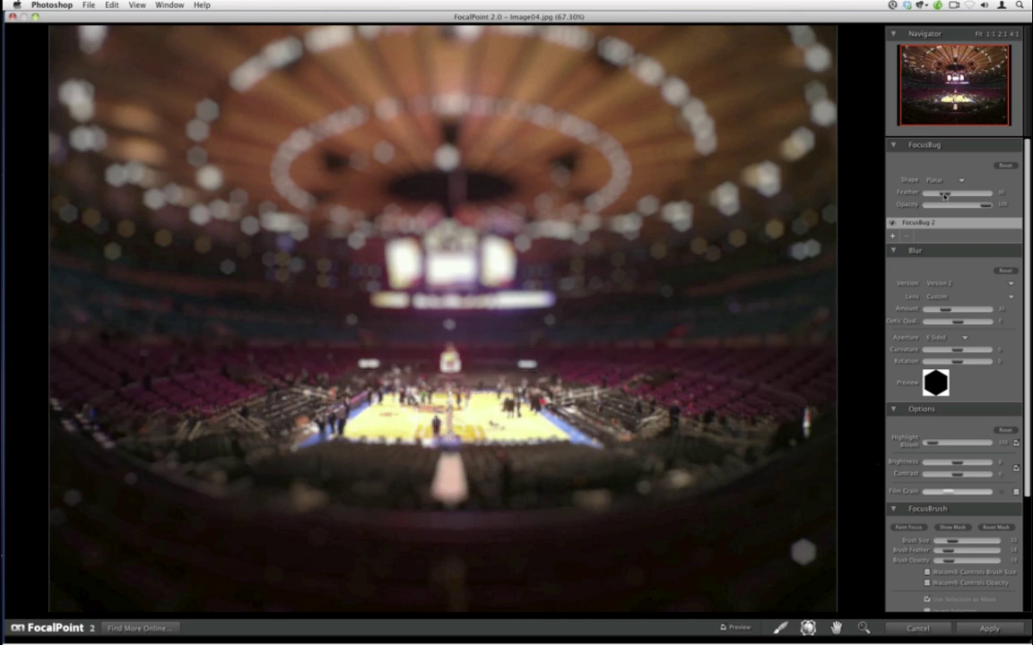
left_click_drag(943, 193, 935, 192)
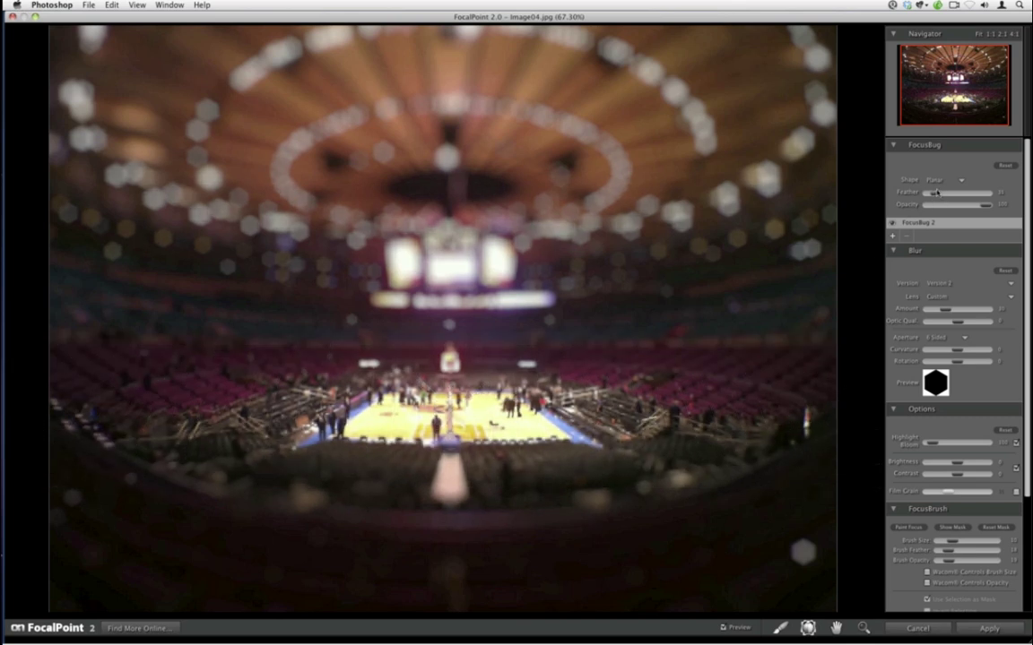
left_click(450, 440)
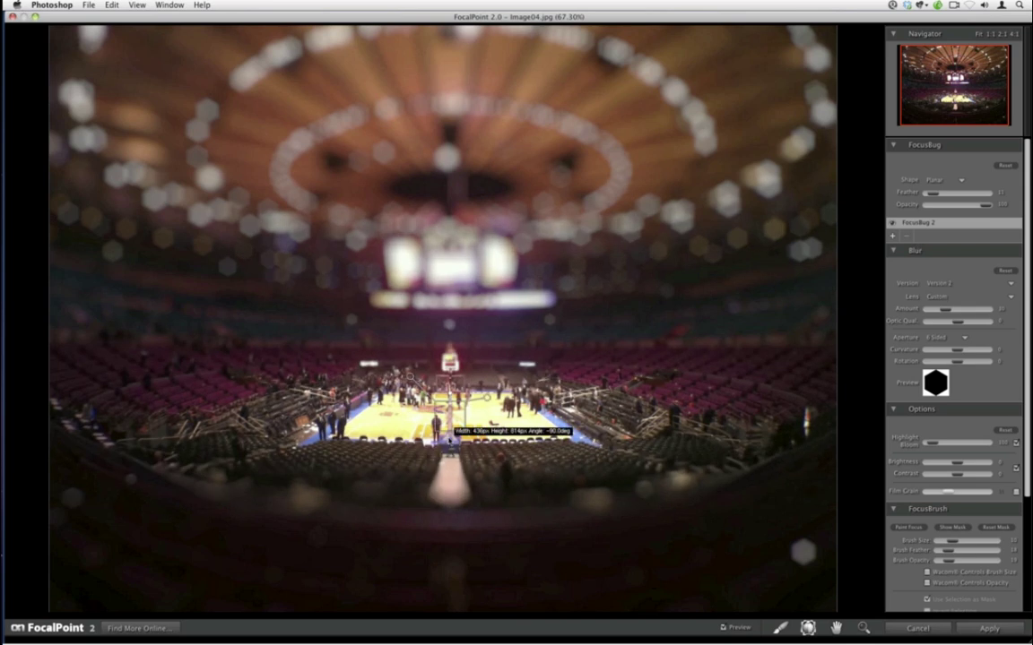
left_click_drag(449, 439, 451, 445)
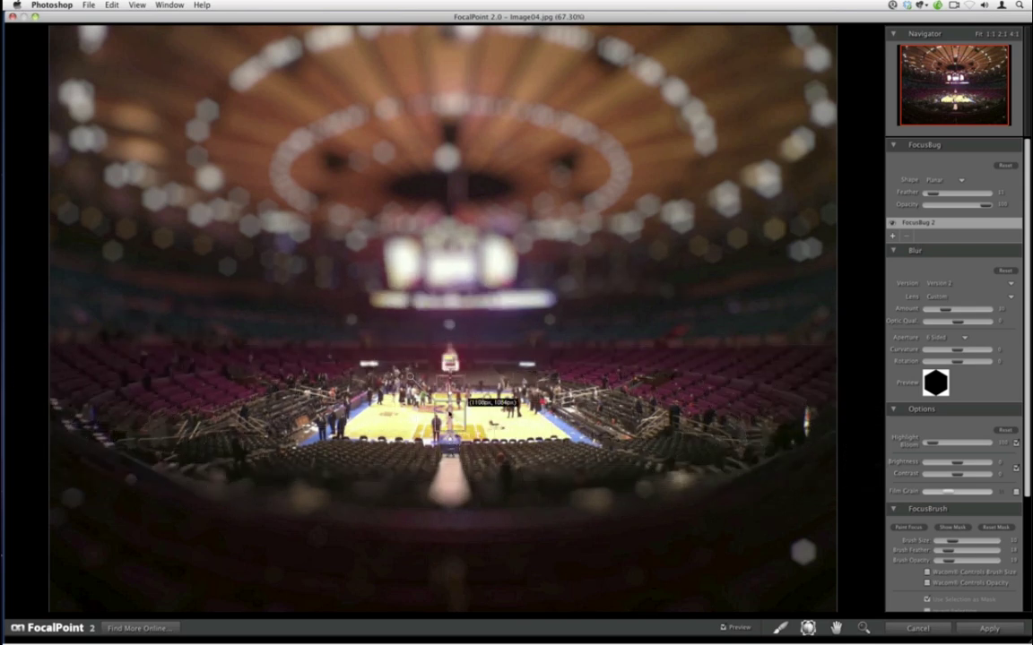
left_click_drag(449, 414, 449, 415)
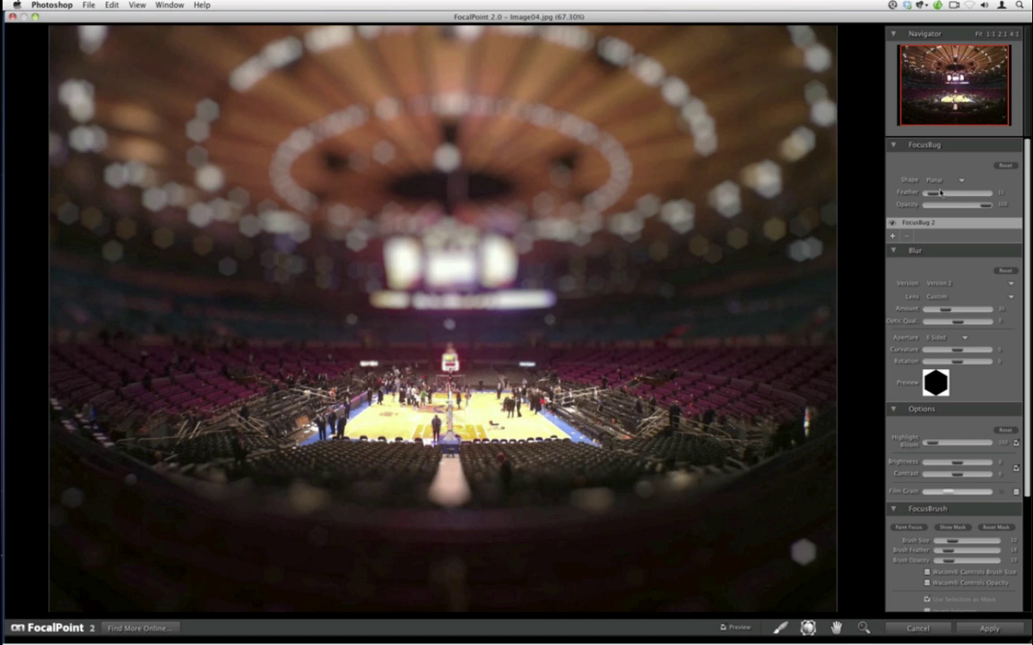
left_click_drag(939, 195, 943, 196)
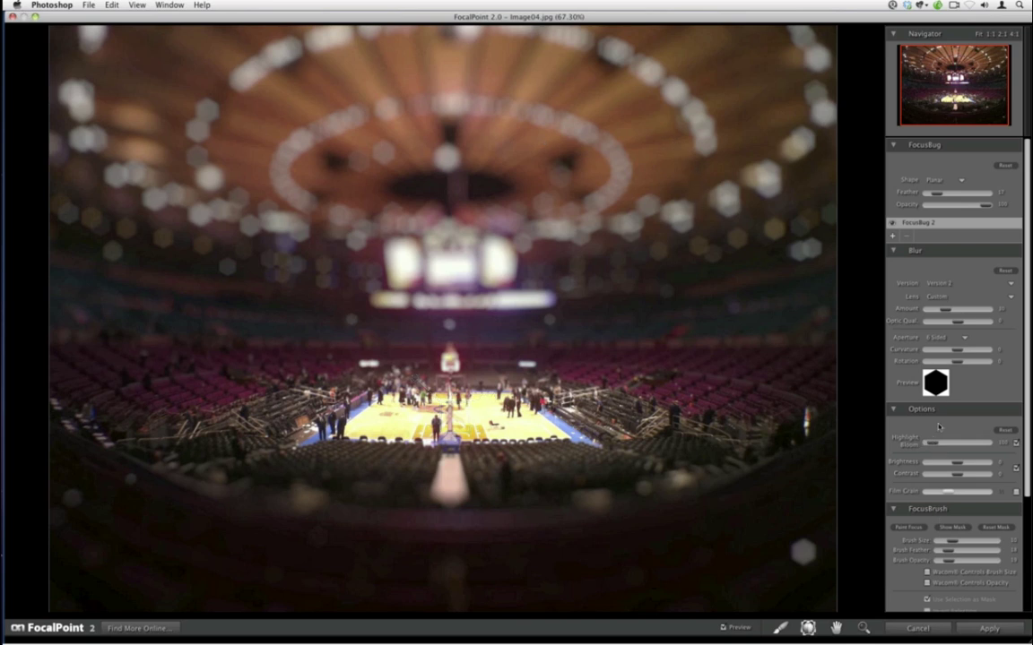
- Choose the Canon 35 1.4 at 1.4 lens, adjust blur amount, raise Highlight Bloom and brush opacity
left_click(930, 297)
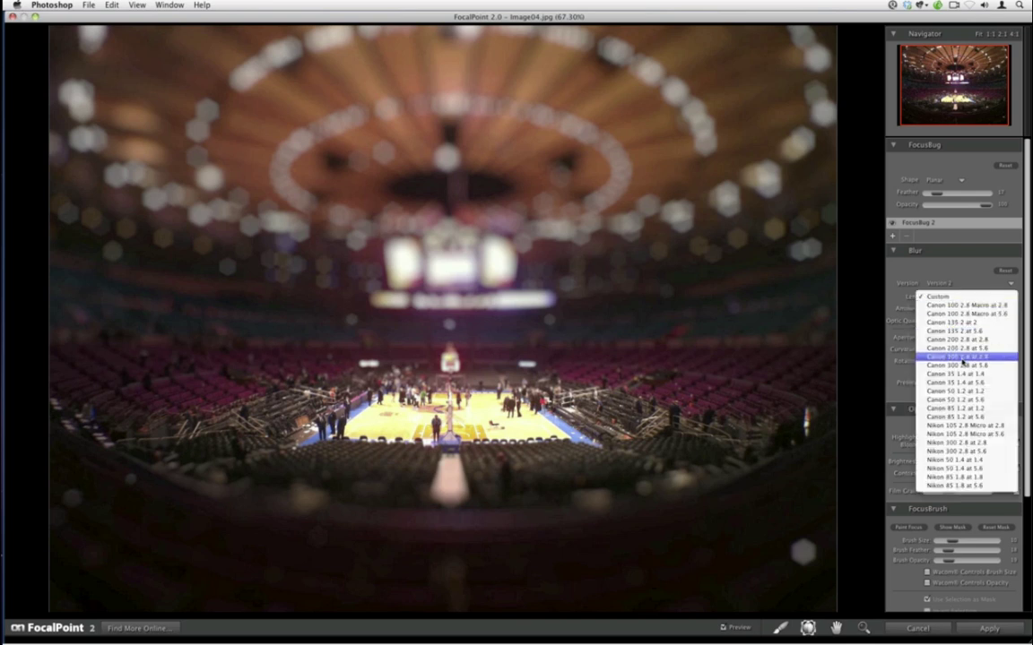
left_click(958, 375)
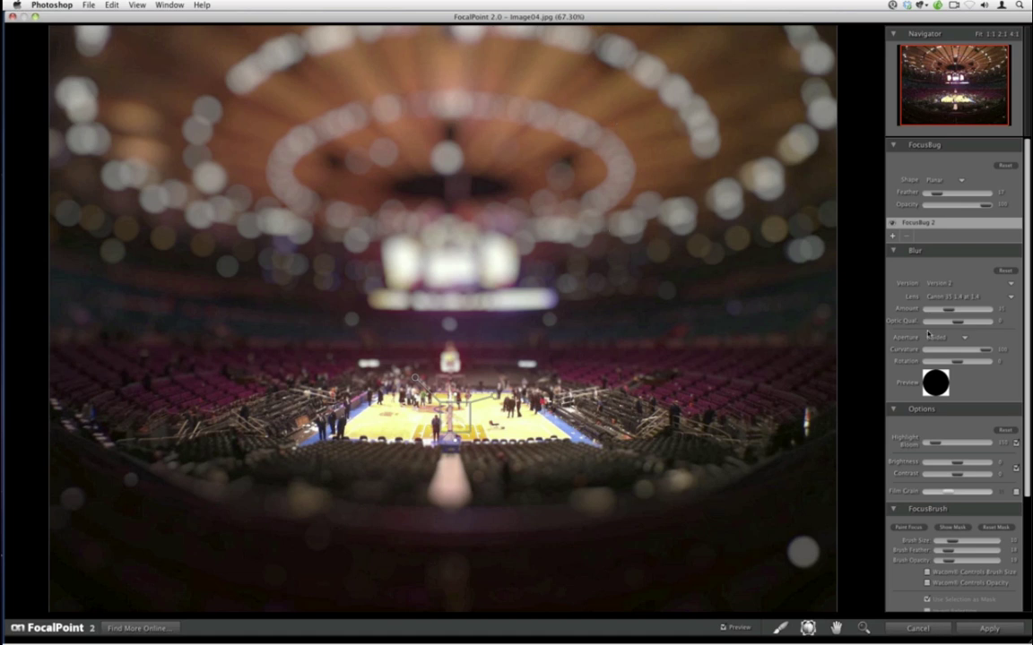
left_click_drag(943, 311, 945, 320)
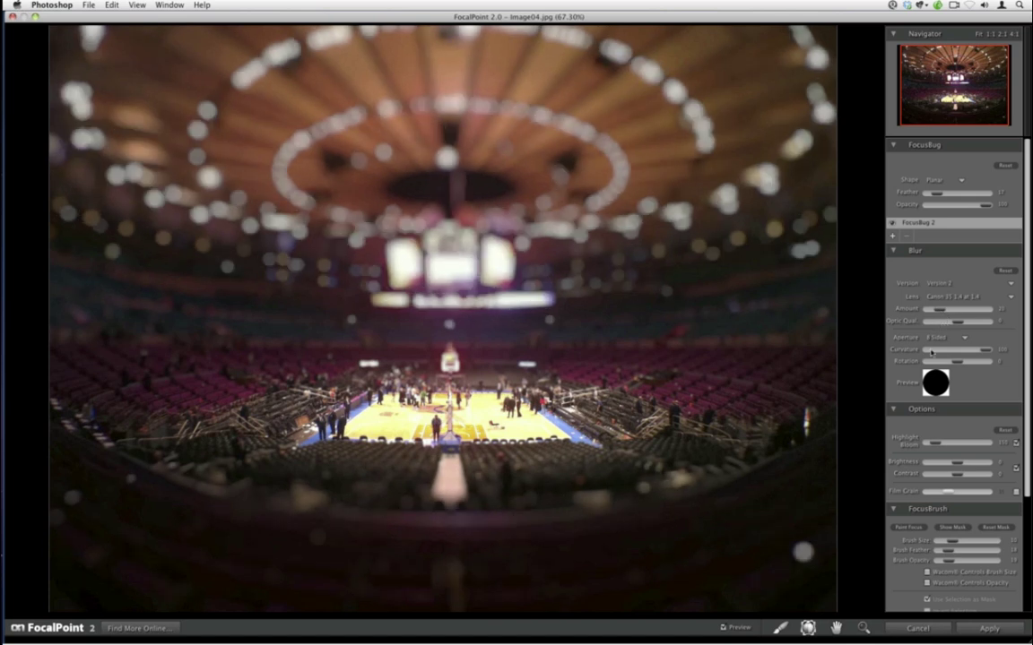
left_click_drag(940, 445, 945, 456)
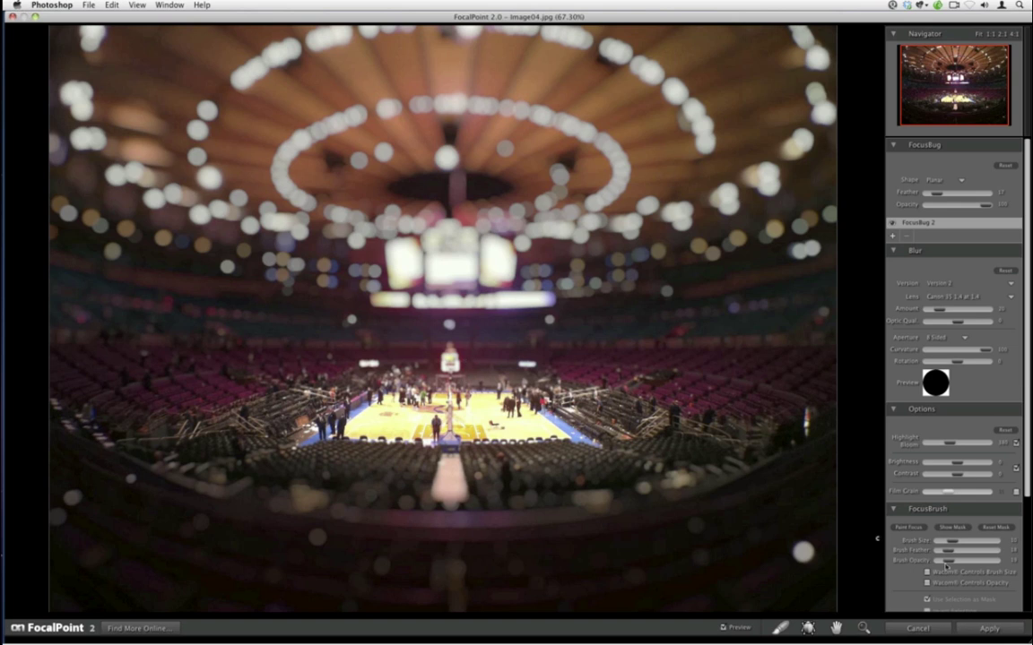
left_click_drag(948, 562, 985, 561)
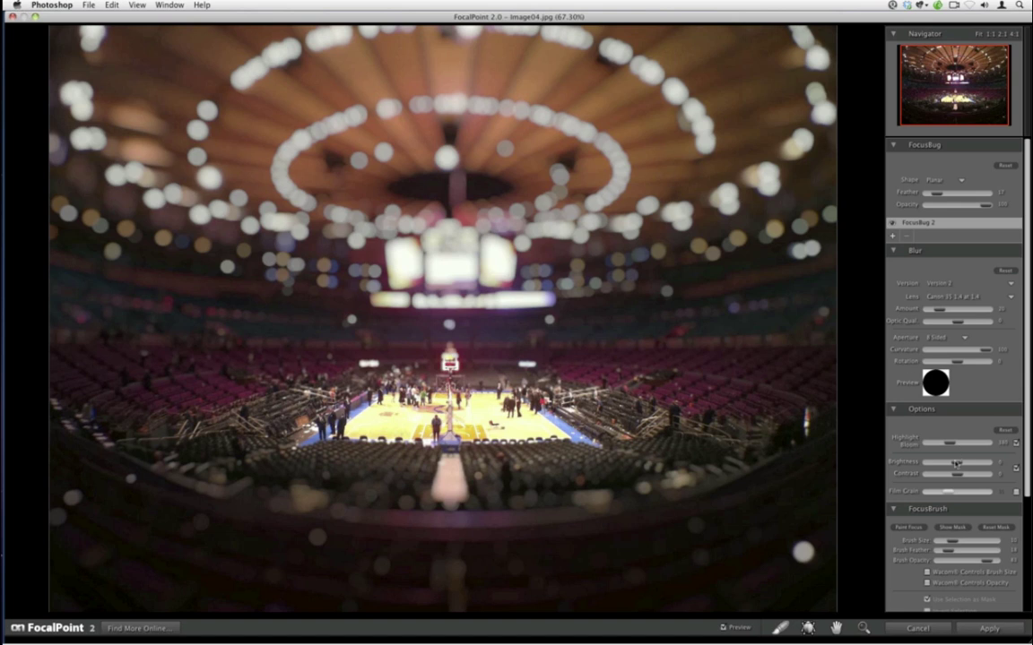
- Lower Brightness, reduce Vignette Lightness to darken corners, and raise Highlight Bloom further
left_click_drag(955, 463, 863, 427)
scroll(1028, 517, "down", 5)
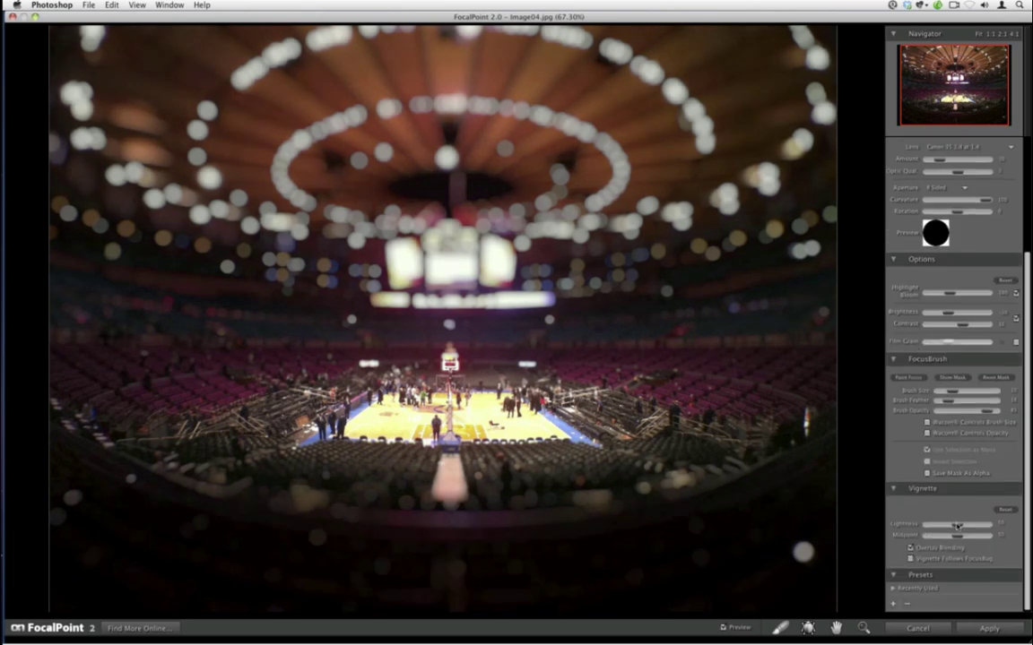
left_click_drag(957, 526, 952, 542)
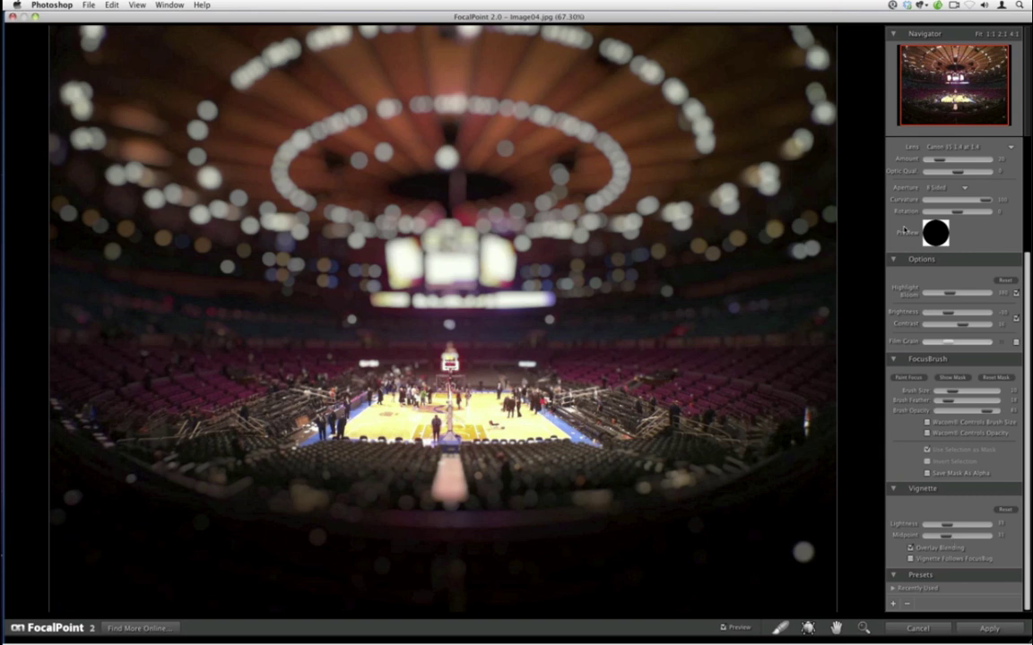
left_click_drag(950, 294, 961, 301)
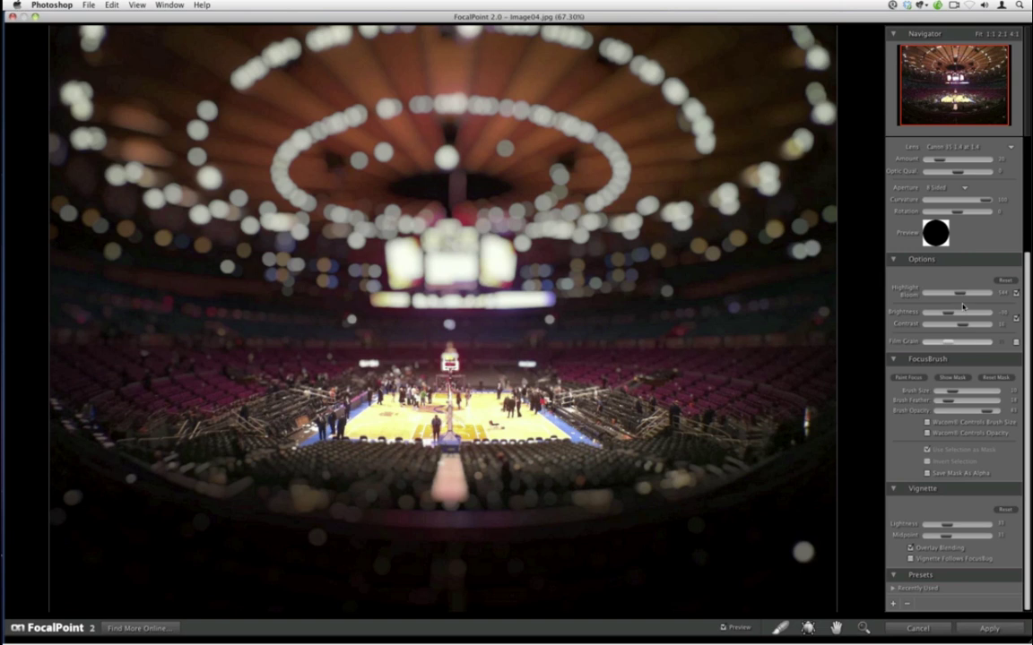
- Apply the FocalPoint blur as a new layer and launch PhotoTools 2.6 on the arena photo
left_click(974, 633)
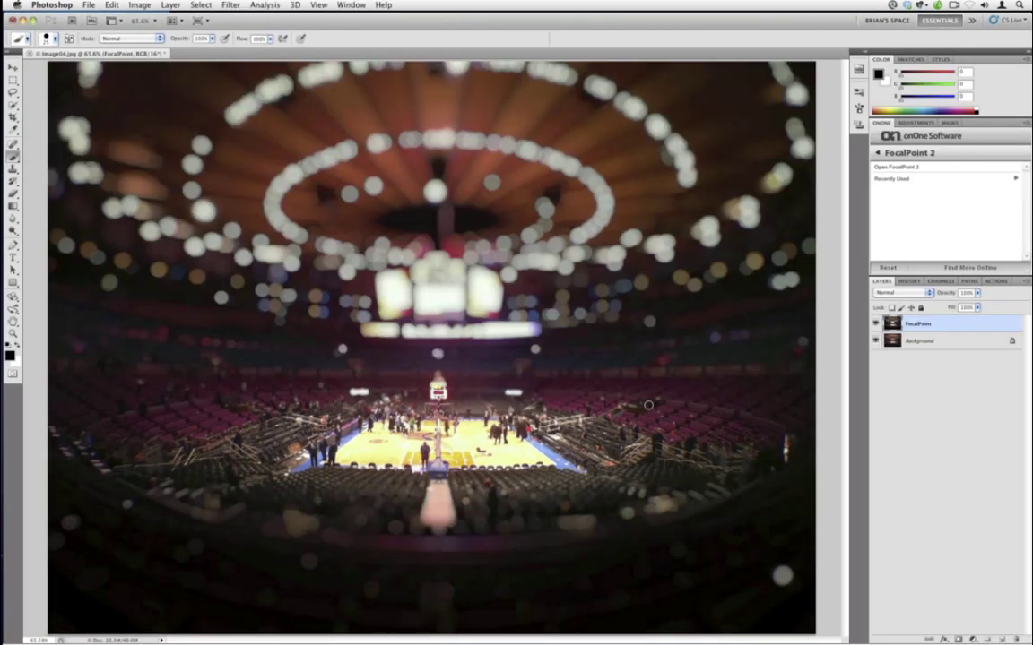
left_click(908, 152)
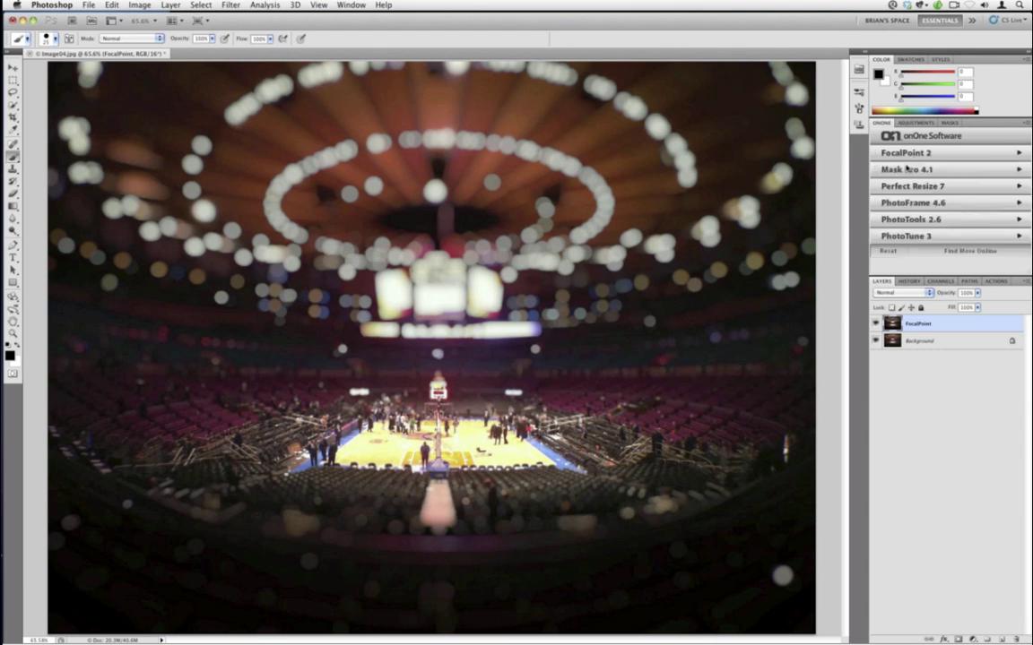
left_click(908, 220)
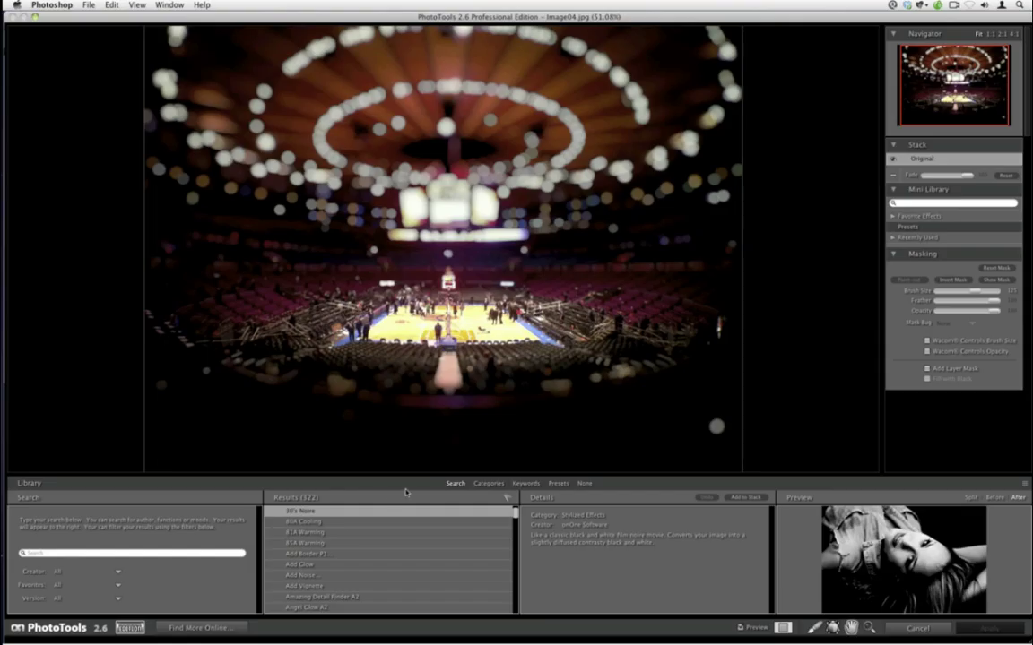
- Add the Stylized Effects Golden Hour Enhancer, fade it slightly, and apply it back to Photoshop
left_click(488, 483)
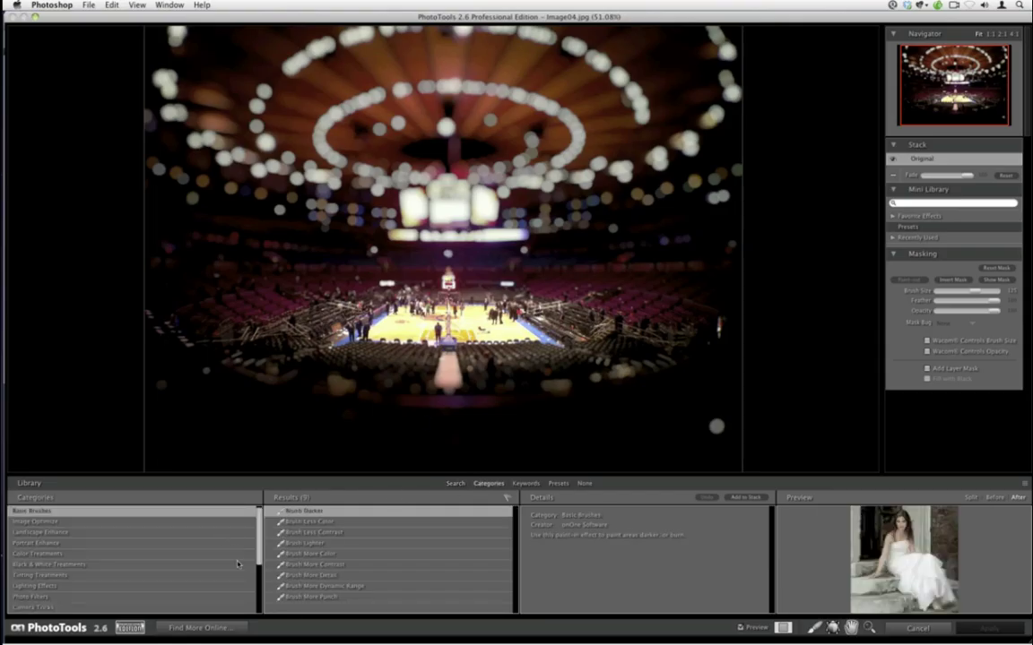
scroll(257, 594, "down", 3)
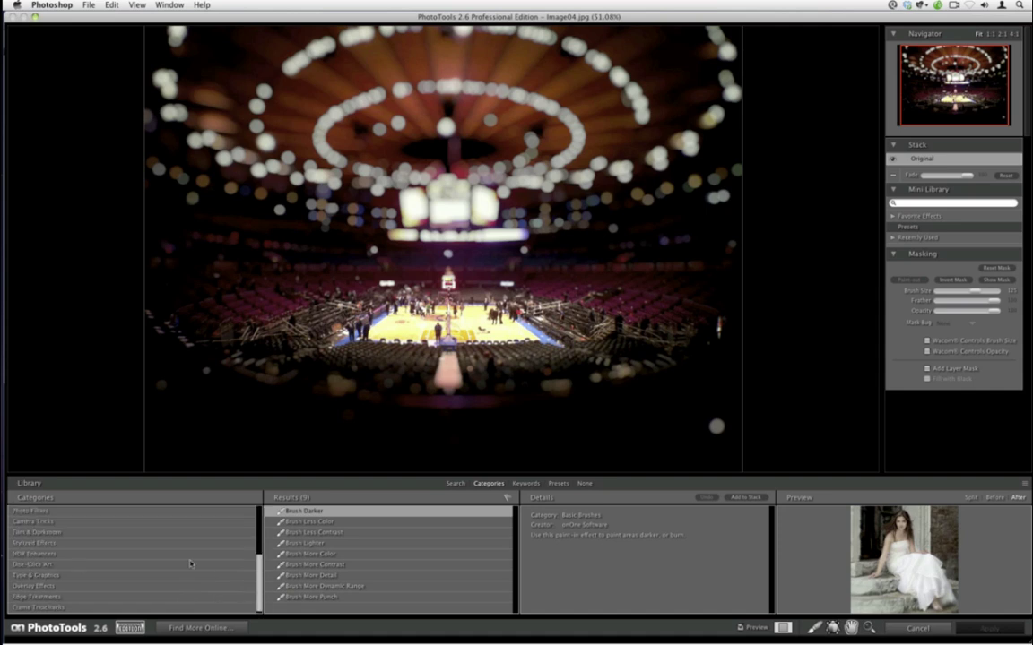
left_click(36, 543)
scroll(431, 546, "down", 5)
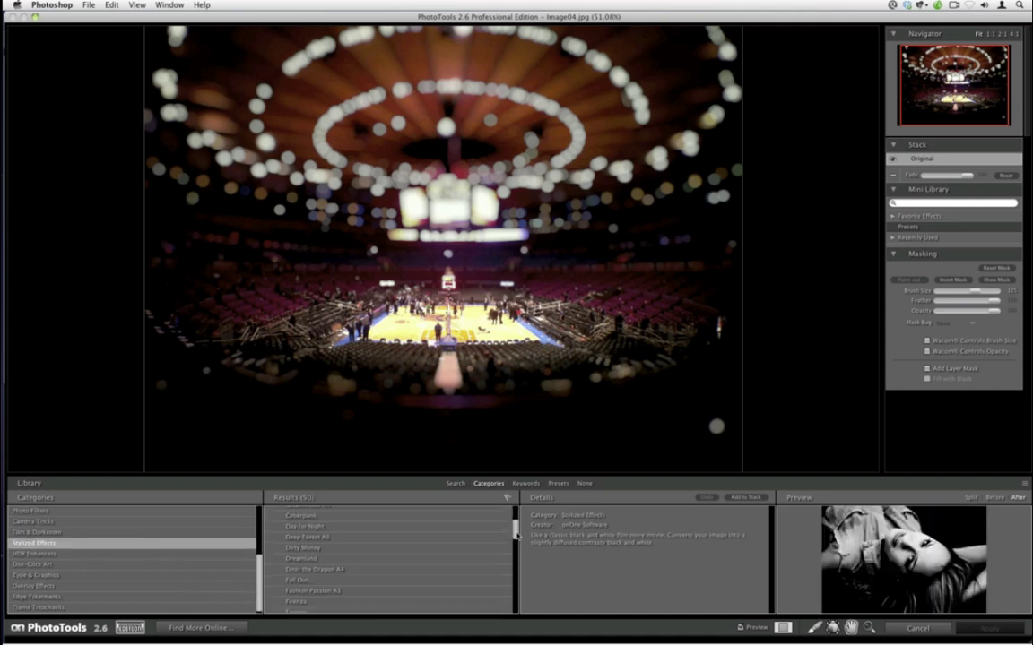
left_click(466, 557)
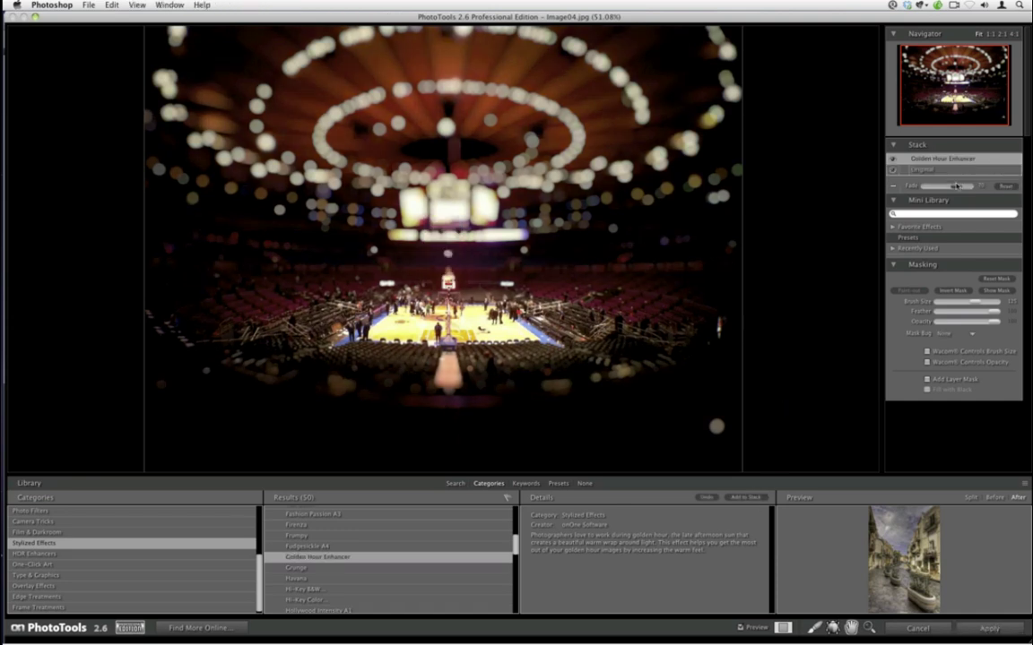
left_click_drag(955, 185, 940, 188)
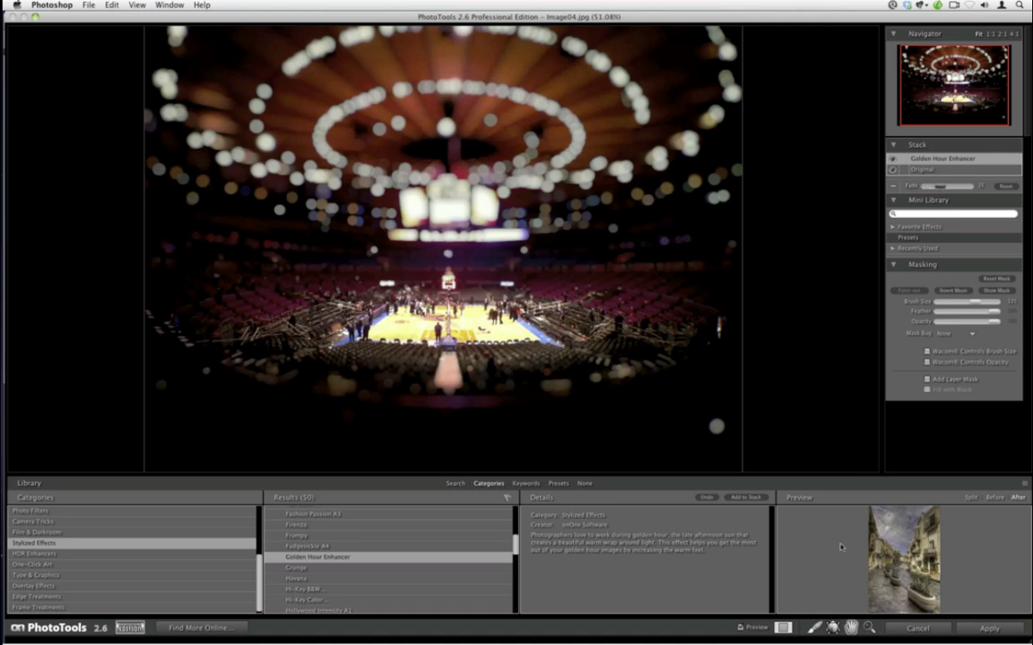
key("b")
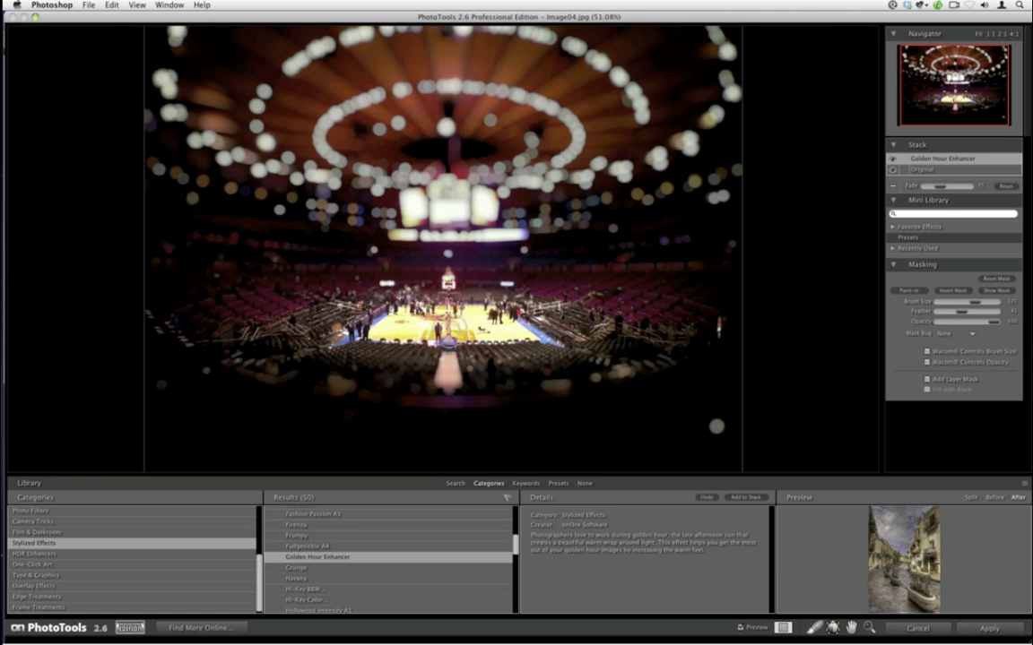
left_click(587, 483)
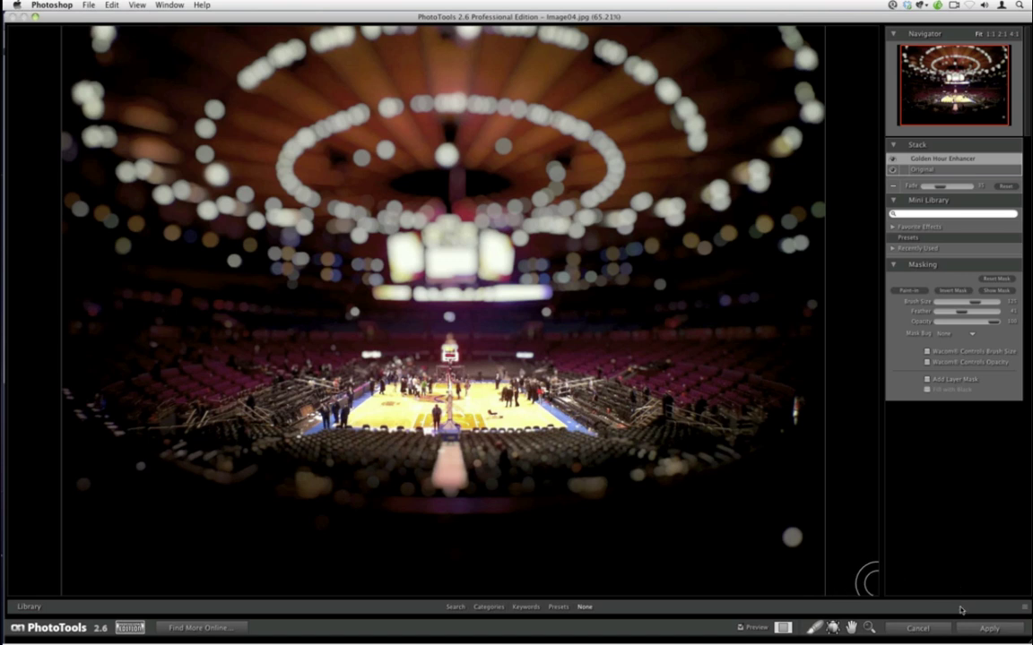
left_click(977, 632)
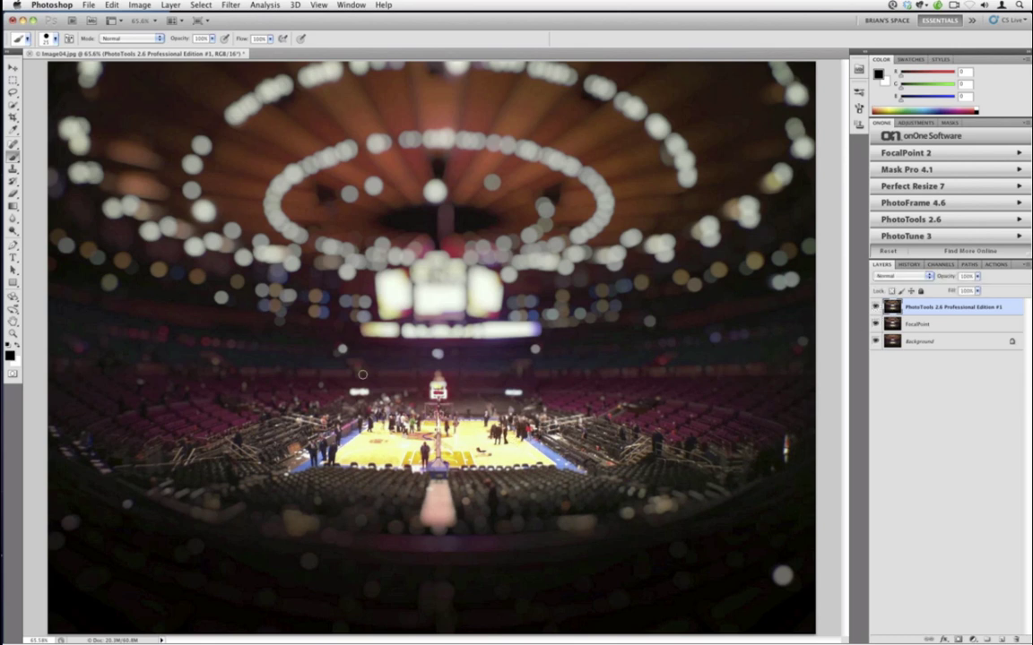
- Heal three bright bokeh spots in the lower seats with the Spot Healing Brush
left_click(12, 143)
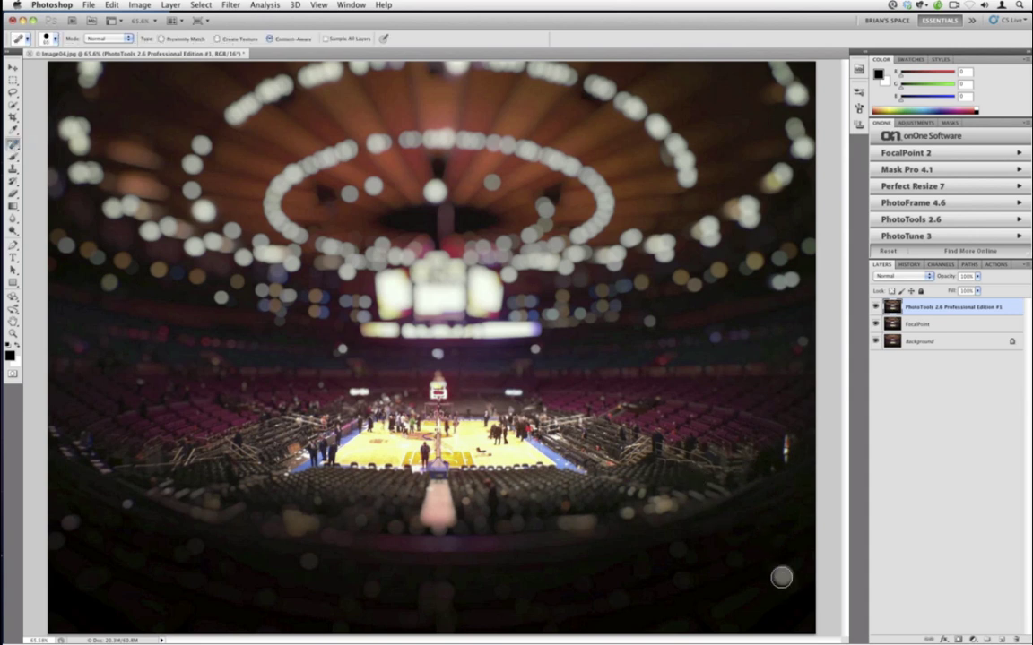
left_click(780, 573)
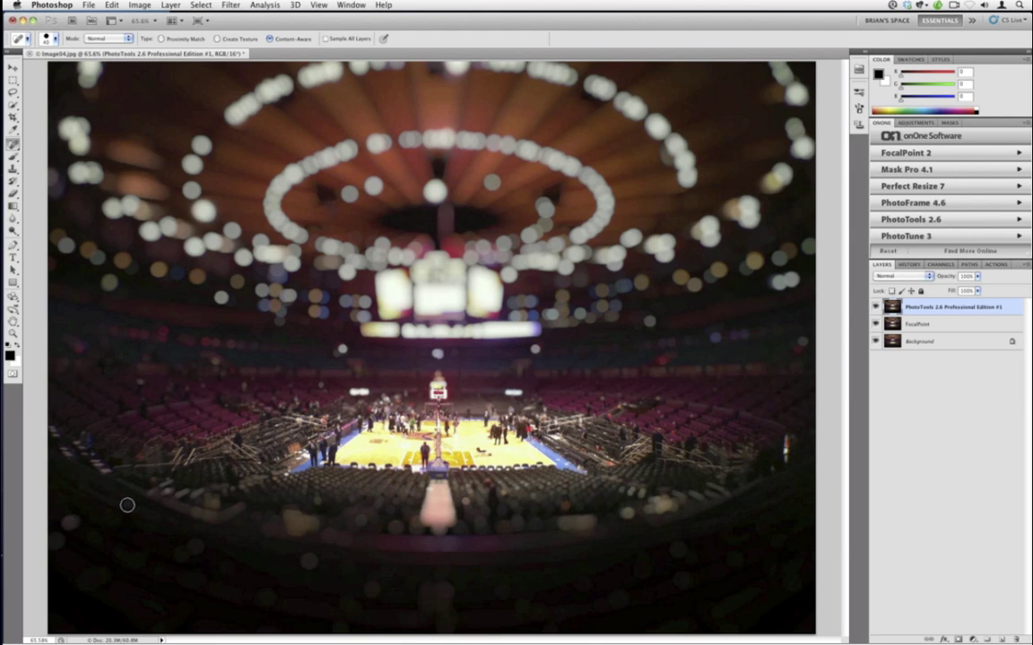
left_click(58, 544)
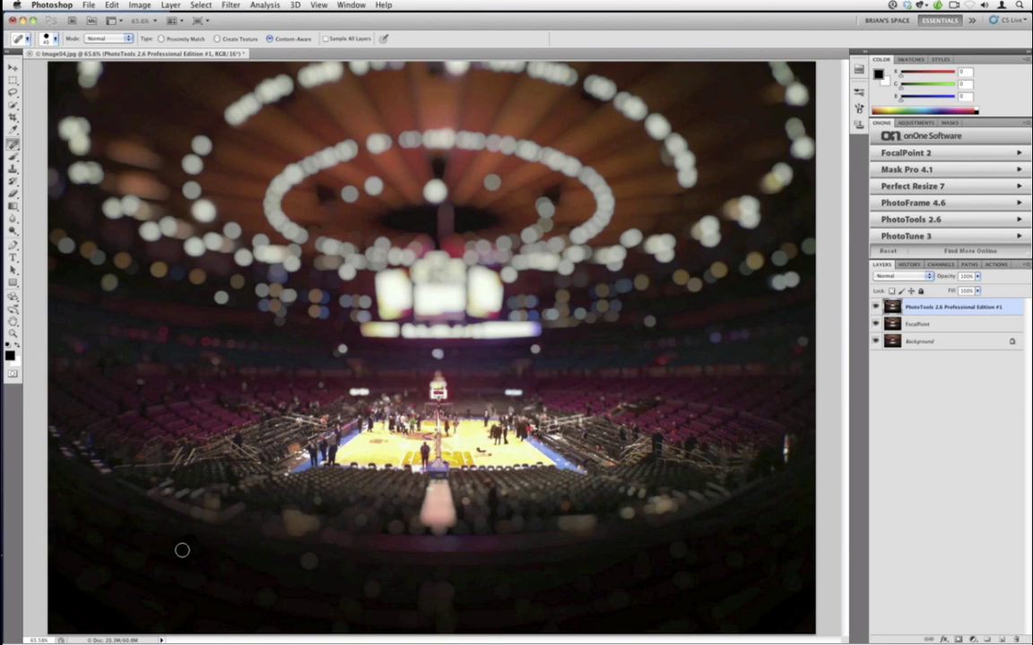
left_click(307, 563)
- Toggle the effect layers off and back on to compare, then close the arena image
left_click(875, 342, "alt")
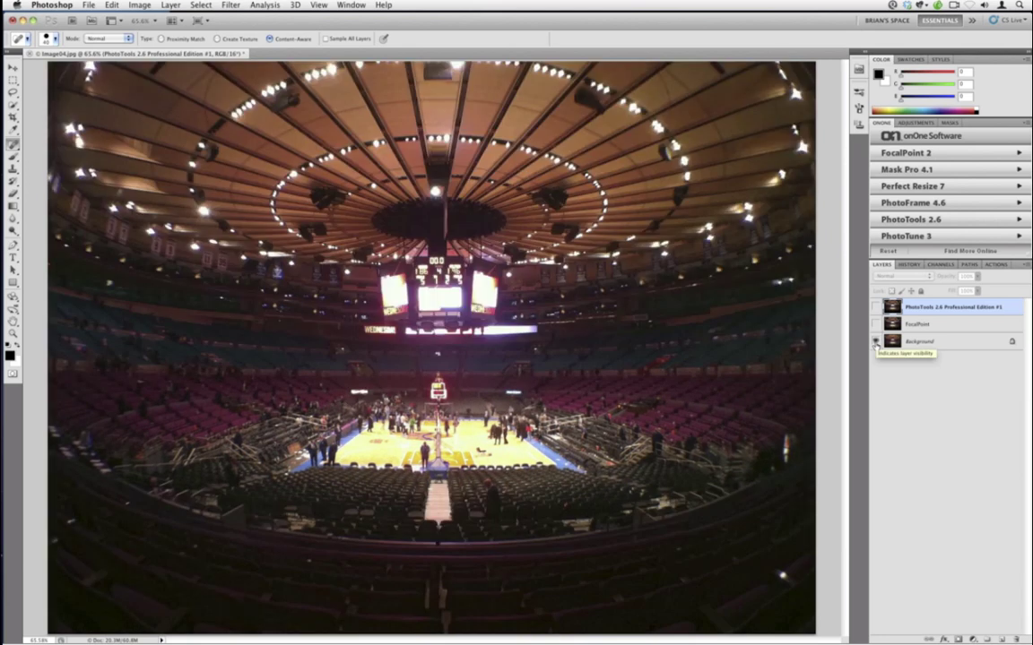
left_click(875, 342, "alt")
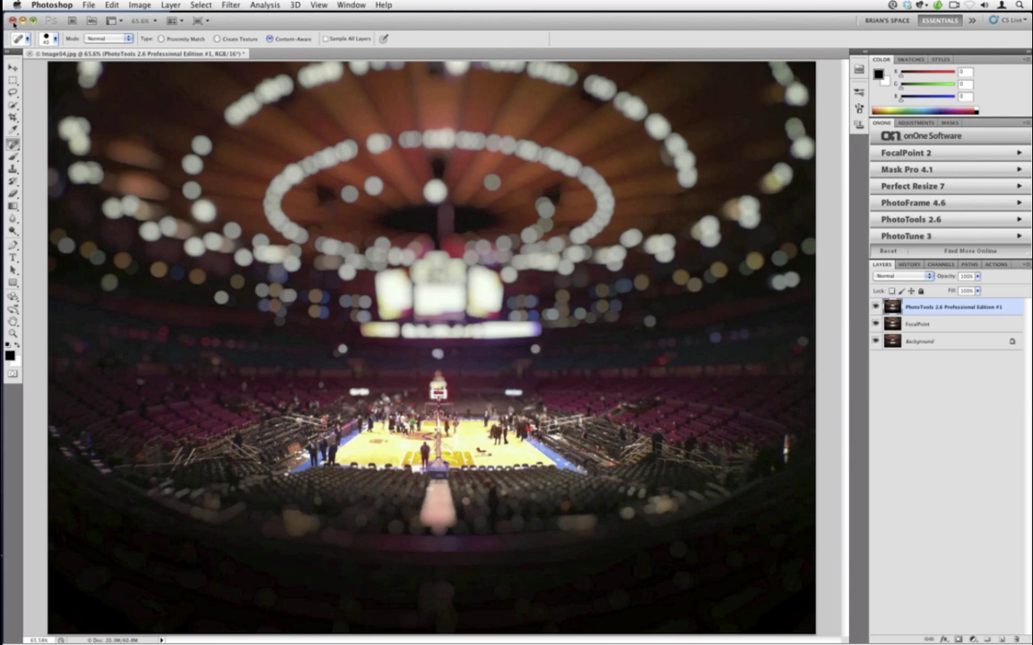
left_click(12, 20)
- Discard the arena changes and select the foggy lake photo in the Image03 folder
left_click(478, 216)
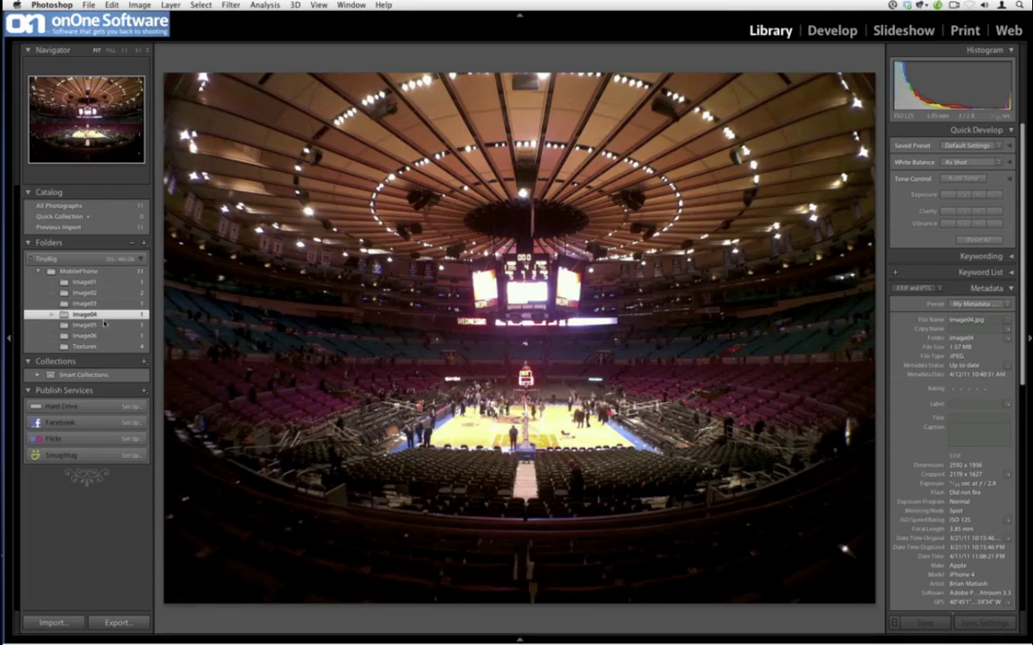
left_click(105, 325)
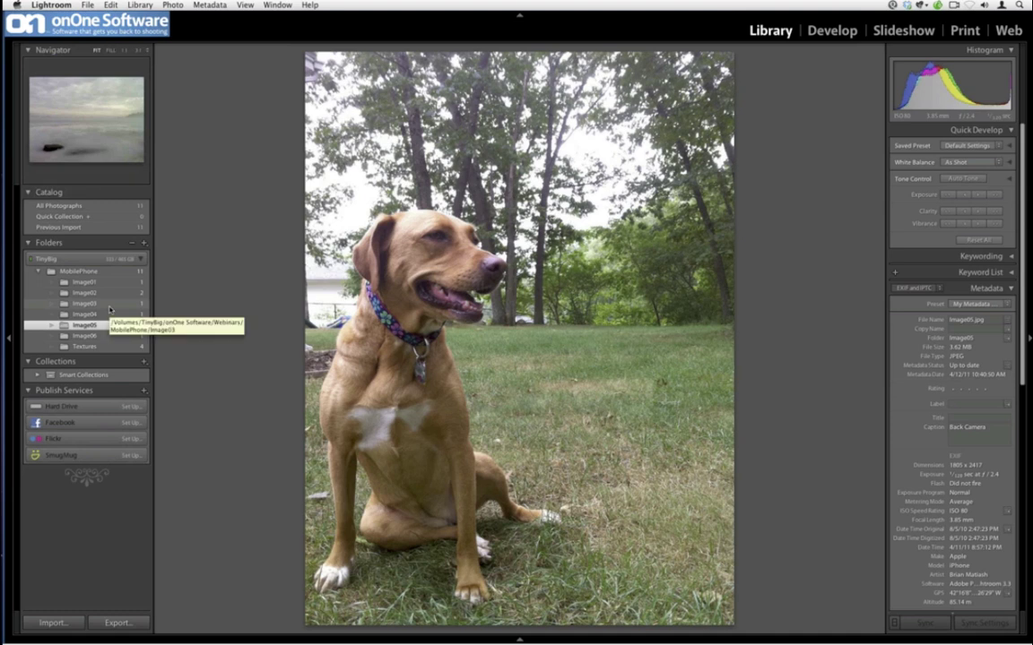
left_click(111, 304)
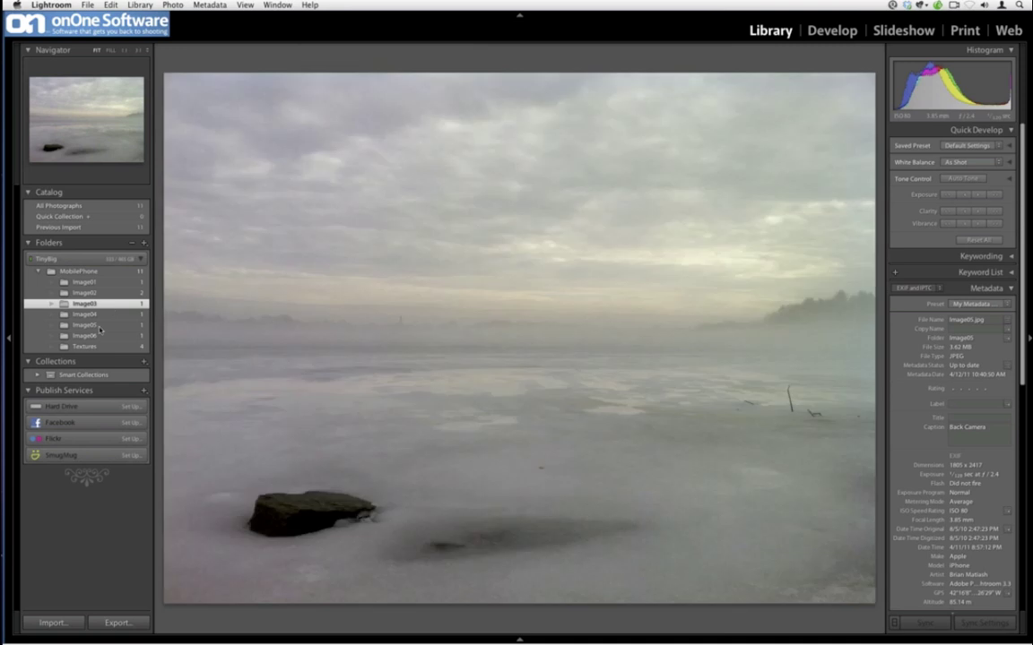
left_click(89, 325)
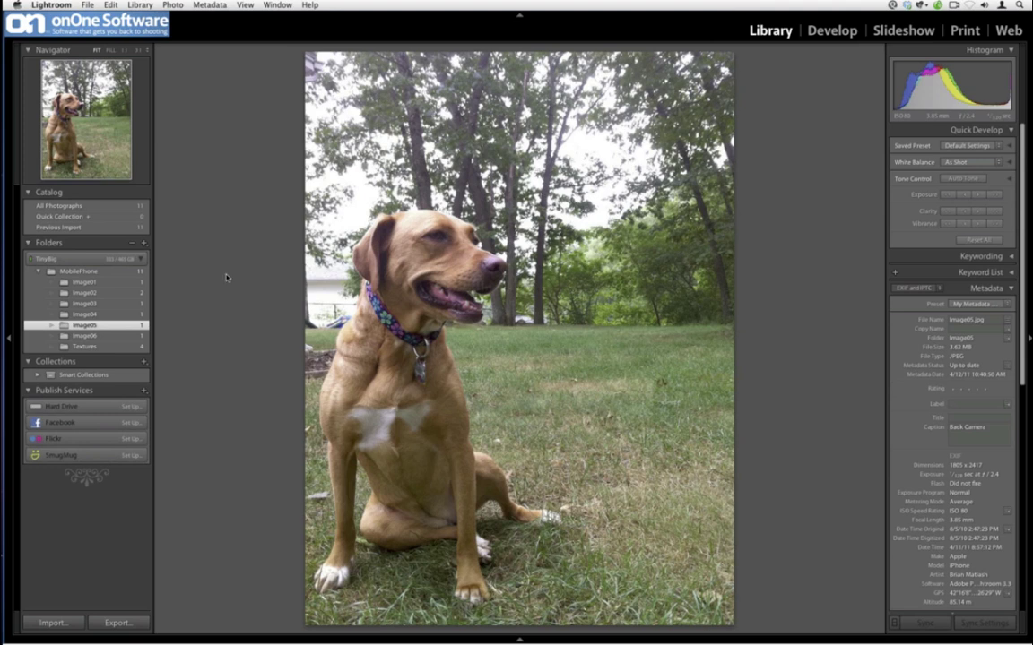
left_click(90, 304)
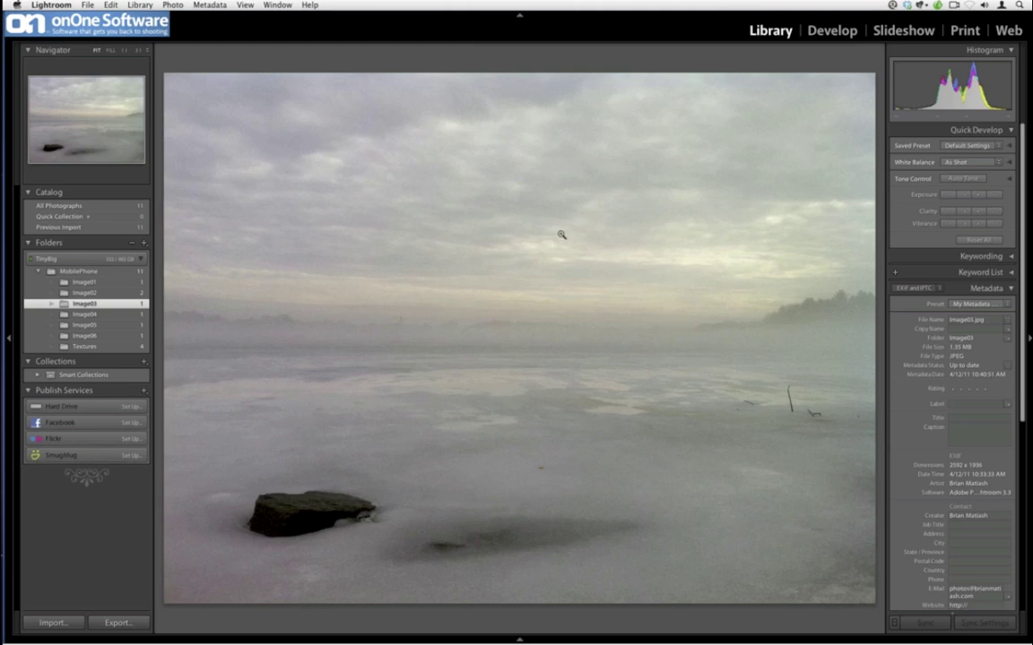
- Send the lake photo to Photoshop CS5 with Edit In
right_click(463, 230)
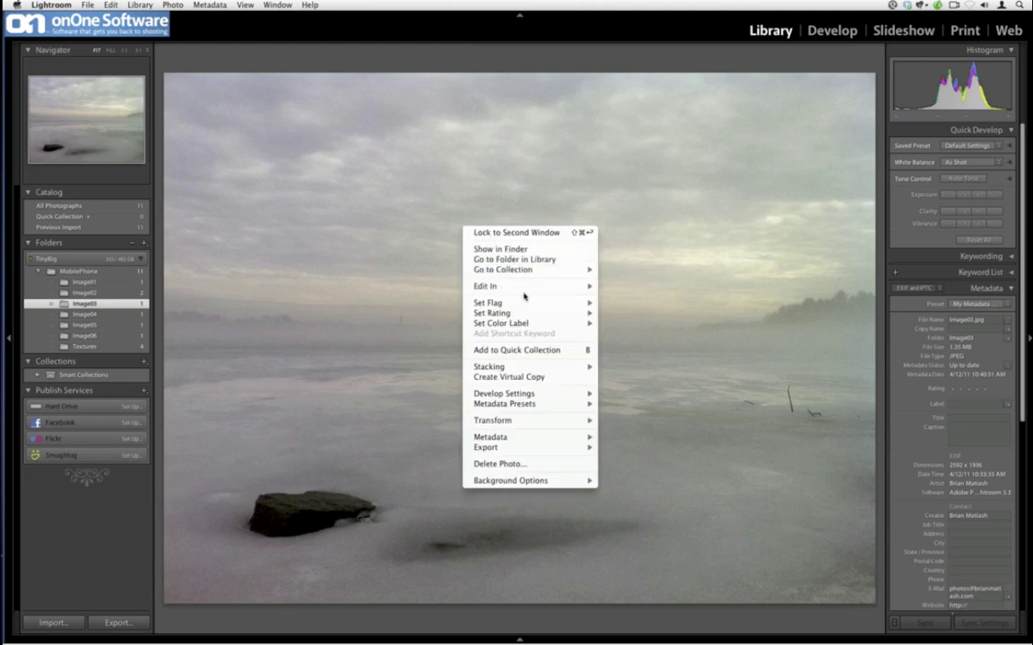
mouse_move(556, 286)
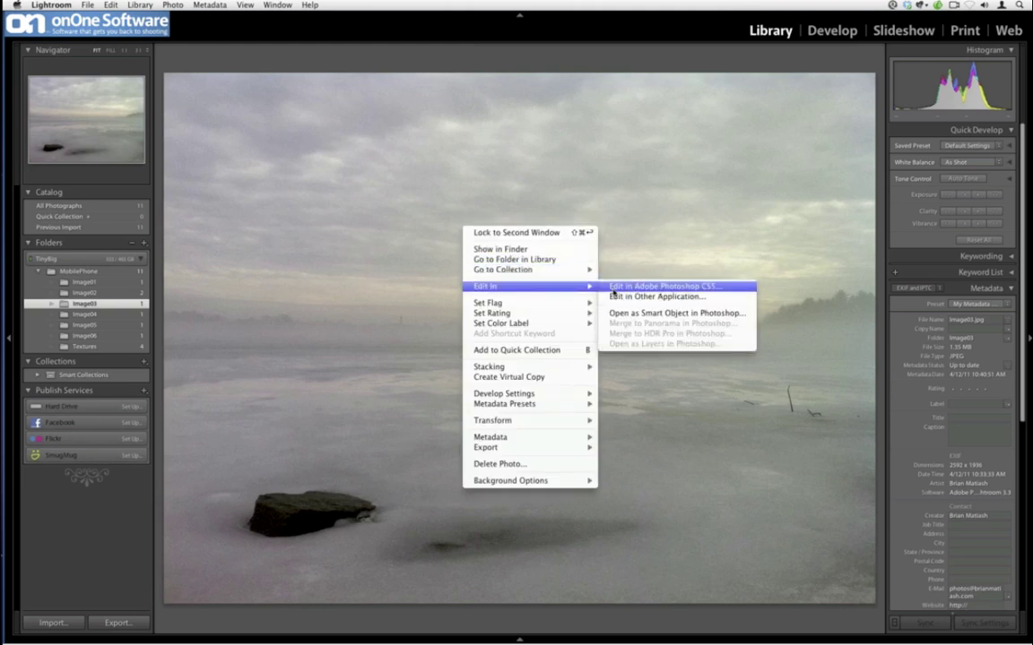
left_click(614, 288)
left_click(607, 278)
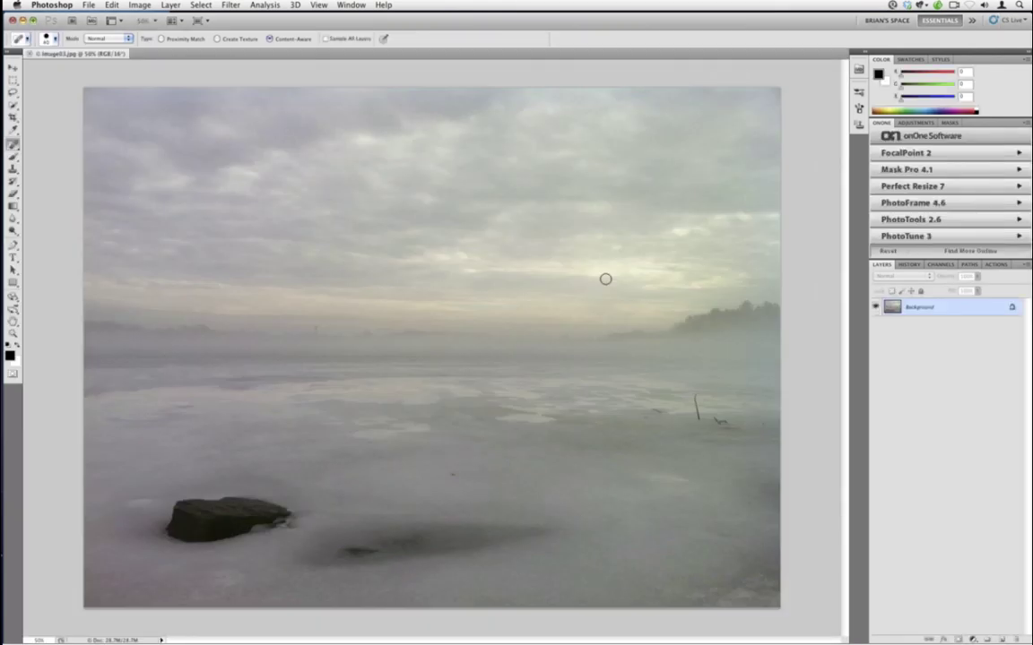
- Fit the photo on screen and heal the dark stick, marks and patch on the ice
key("super+0")
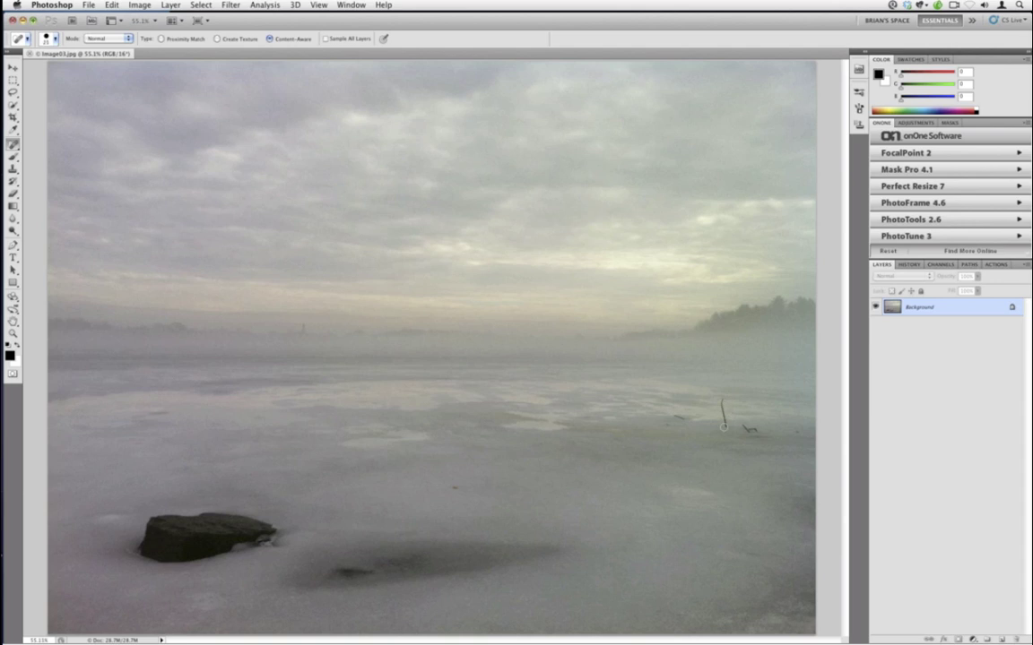
left_click_drag(722, 402, 724, 429)
left_click(749, 429)
left_click(679, 417)
mouse_move(373, 570)
left_mouse_down()
mouse_move(334, 572)
mouse_move(344, 573)
left_mouse_up()
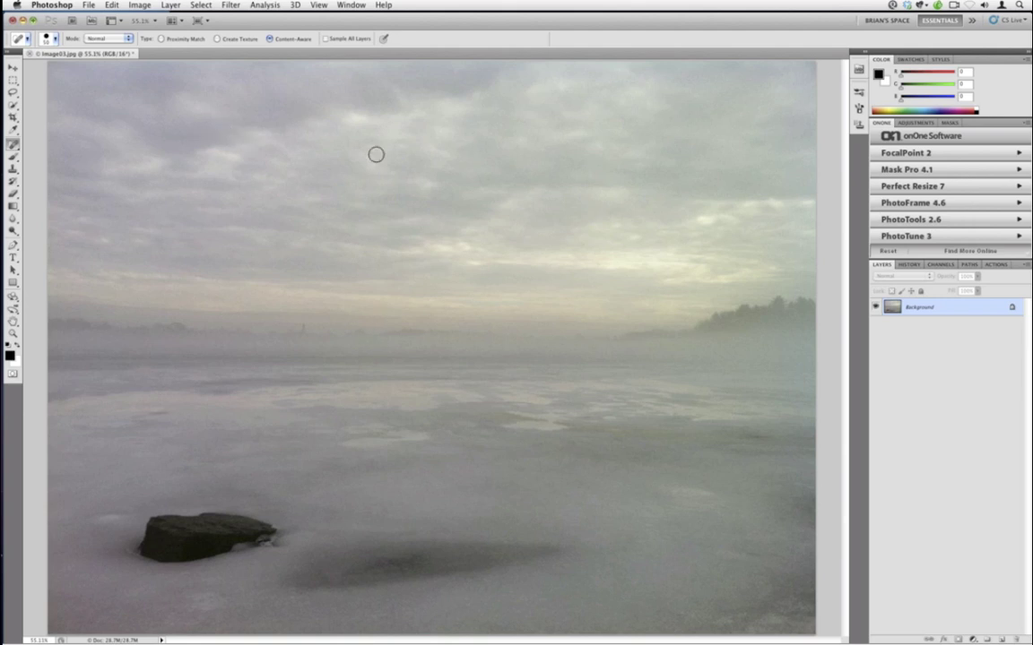
- Duplicate the photo to Layer 1 and lasso the sky along the top of the treeline
left_click(12, 91)
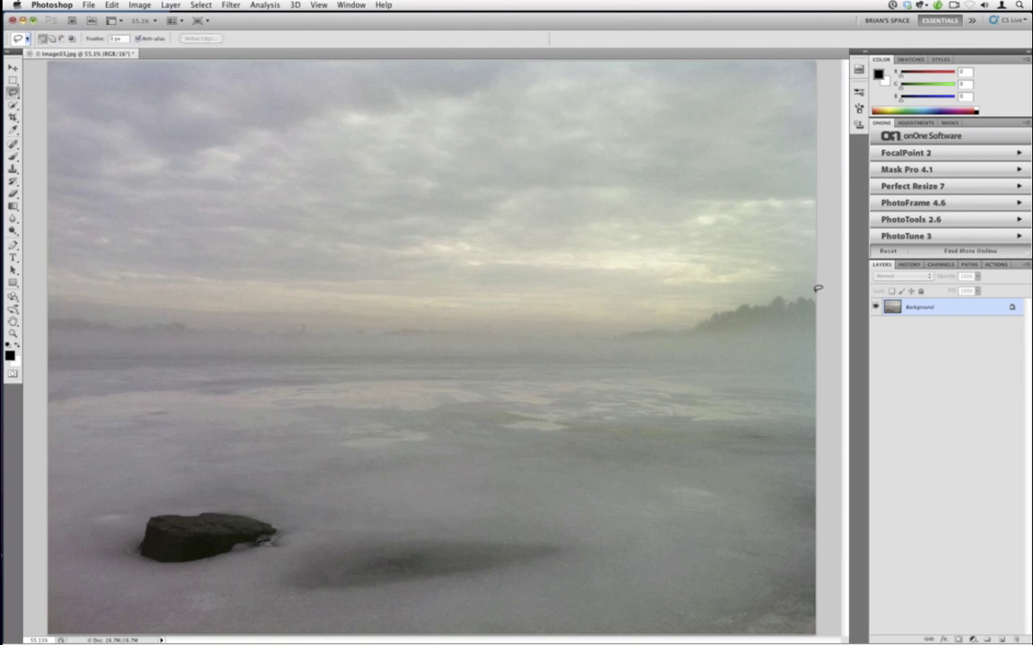
mouse_move(819, 290)
left_mouse_down()
mouse_move(779, 285)
mouse_move(707, 302)
left_mouse_up()
left_click(445, 323)
key("super+j")
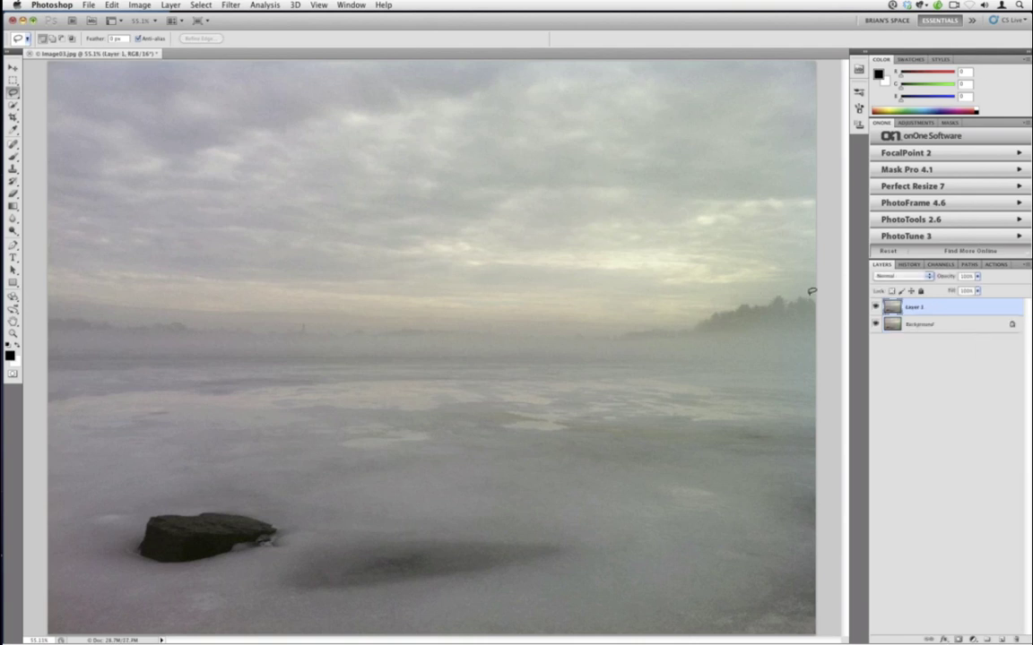
mouse_move(819, 291)
left_mouse_down()
mouse_move(677, 319)
mouse_move(525, 330)
mouse_move(54, 309)
mouse_move(40, 300)
mouse_move(31, 255)
mouse_move(39, 66)
mouse_move(101, 22)
mouse_move(563, 22)
mouse_move(733, 30)
mouse_move(827, 50)
mouse_move(833, 105)
mouse_move(778, 50)
mouse_move(823, 99)
mouse_move(854, 308)
left_mouse_up()
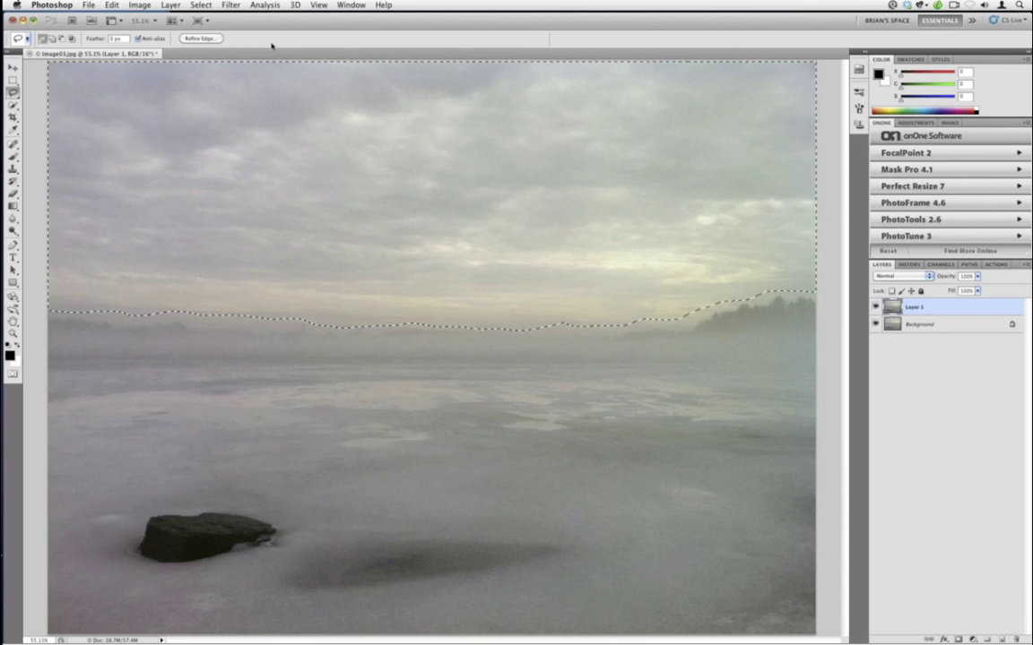
left_click(230, 4)
mouse_move(245, 122)
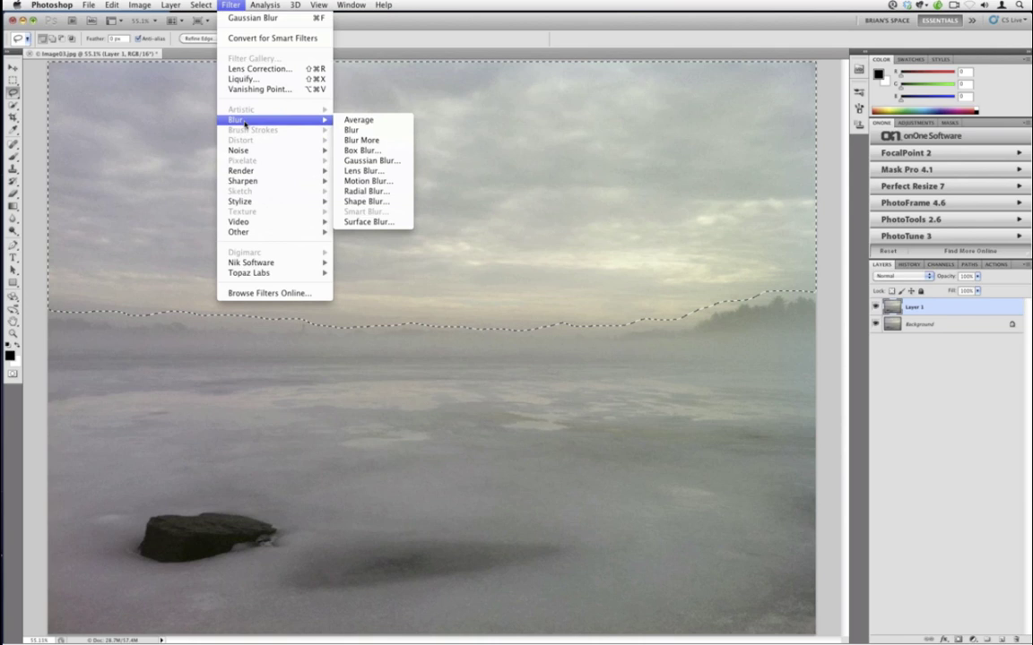
left_click(386, 195)
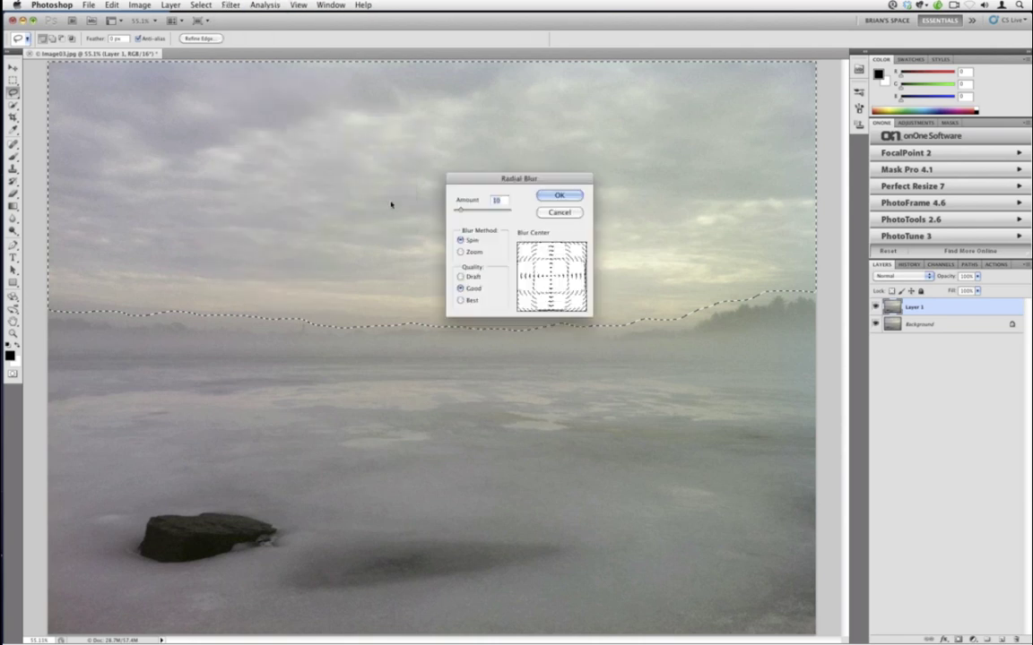
left_click_drag(503, 183, 454, 377)
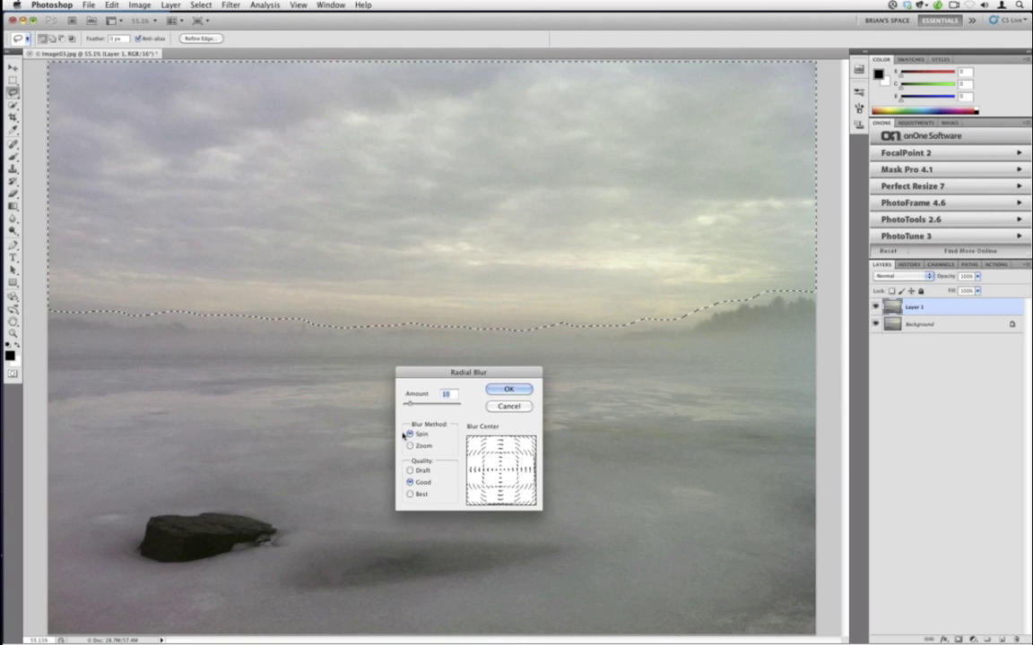
left_click(411, 445)
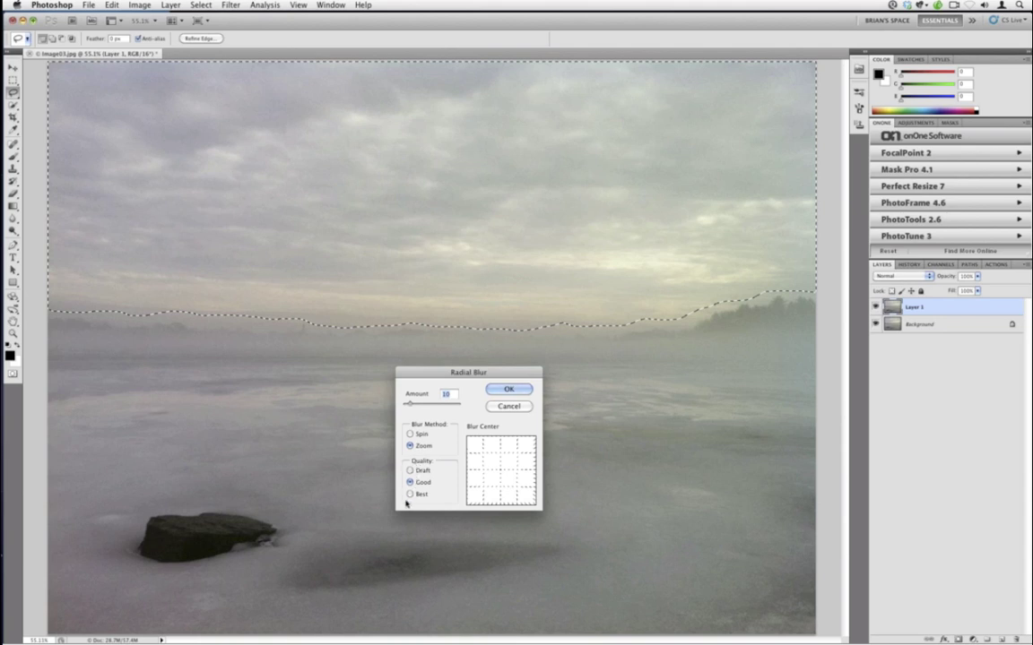
left_click(410, 495)
left_click(505, 480)
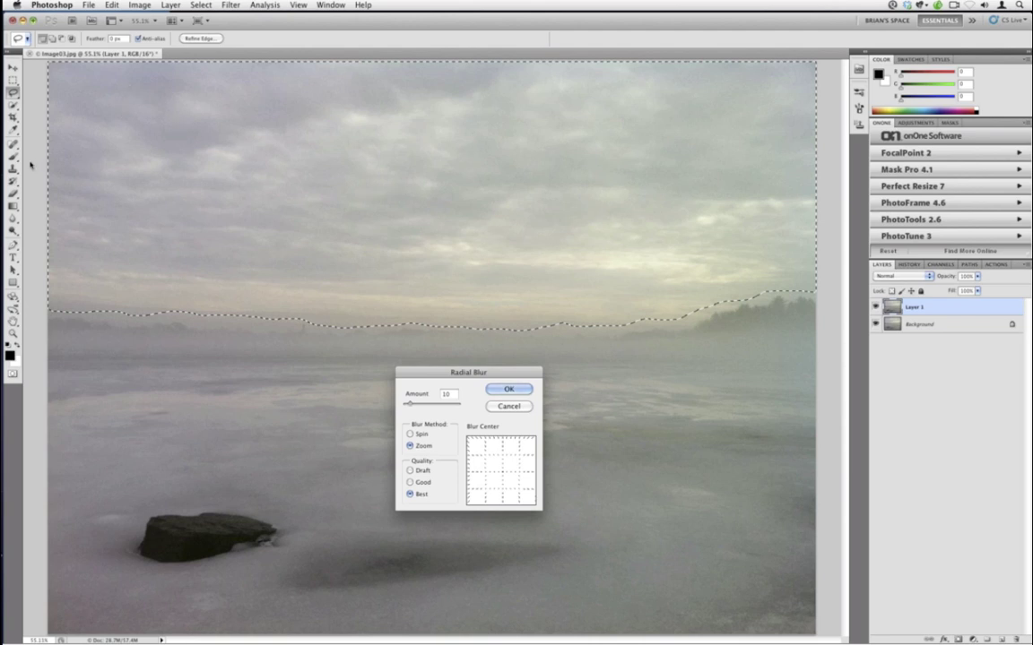
left_click(508, 406)
key("b")
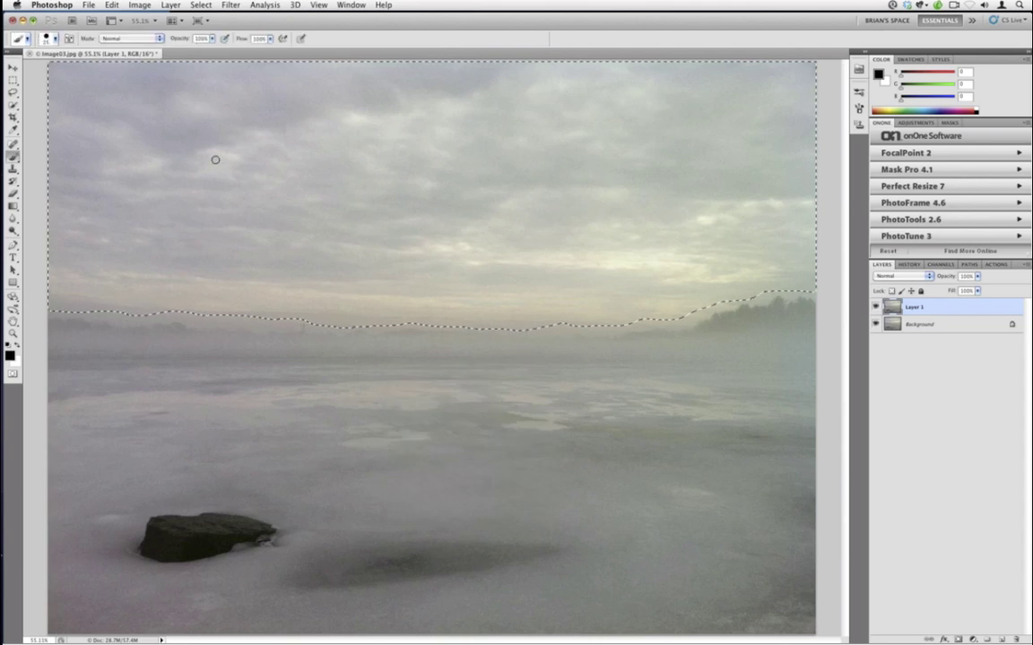
- Blur the sky with a Zoom, Best-quality Radial Blur, center shifted upper-left, amount raised
mouse_move(140, 113)
left_mouse_down()
mouse_move(579, 254)
mouse_move(549, 235)
mouse_move(542, 261)
mouse_move(496, 265)
left_mouse_up()
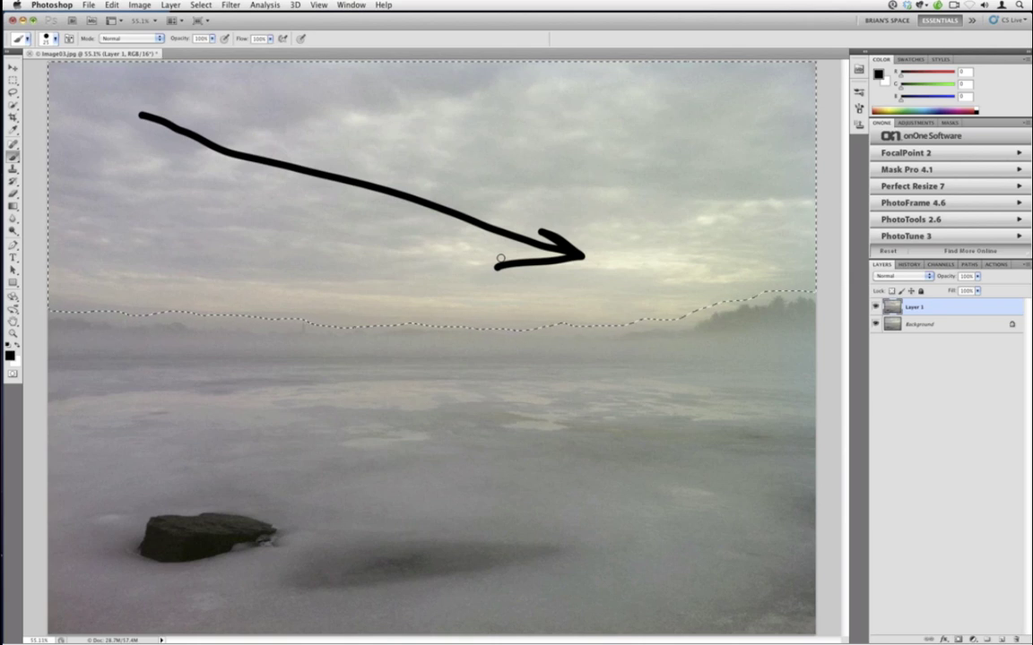
key("super+z")
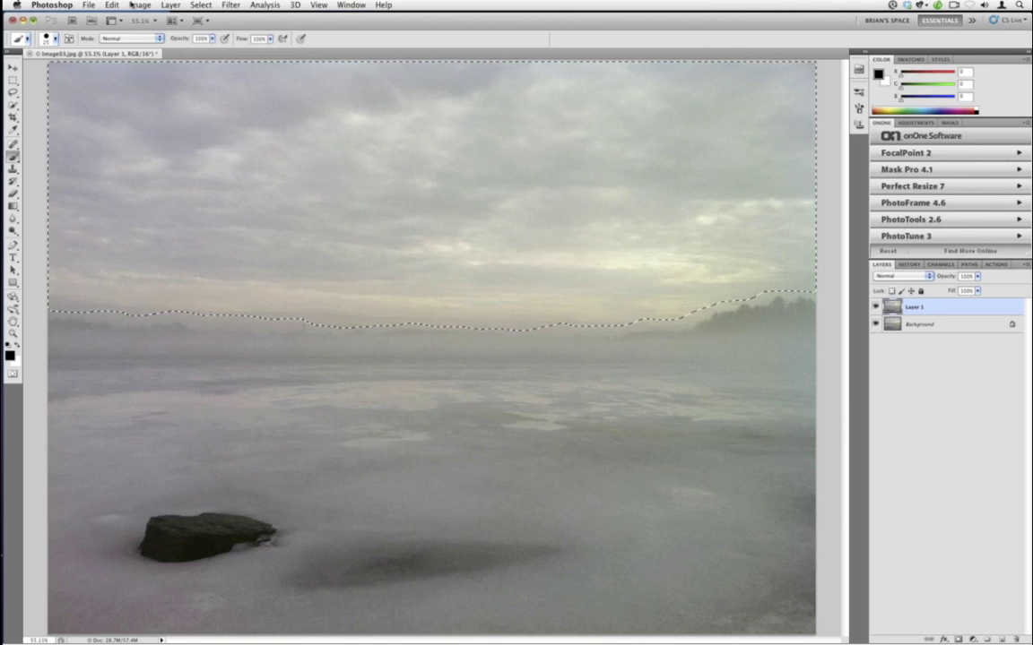
left_click(230, 4)
mouse_move(287, 120)
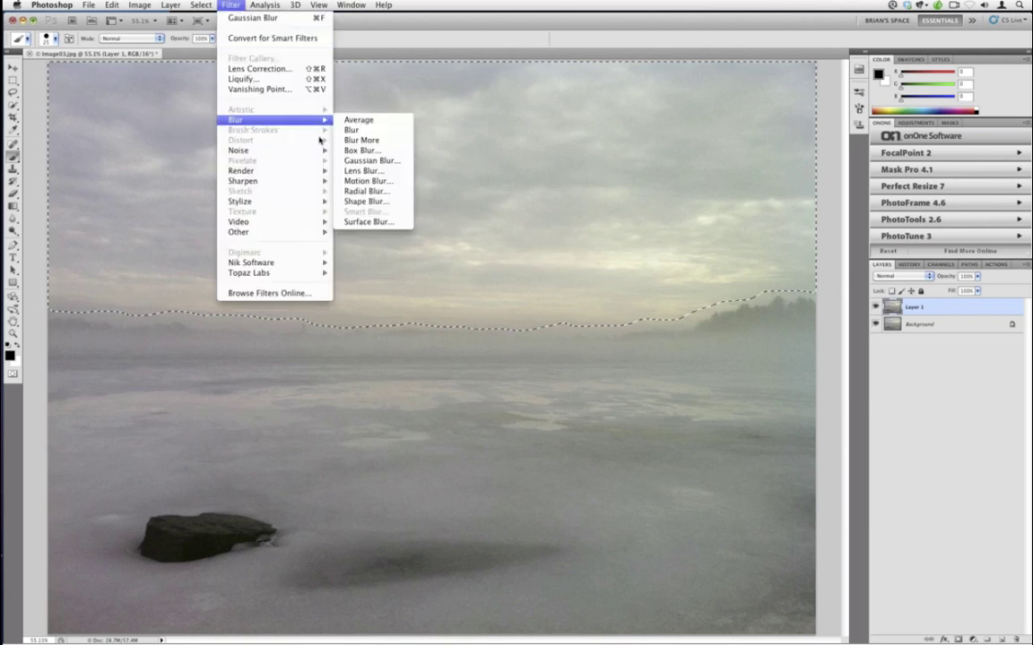
left_click(383, 193)
left_click(410, 445)
left_click(409, 494)
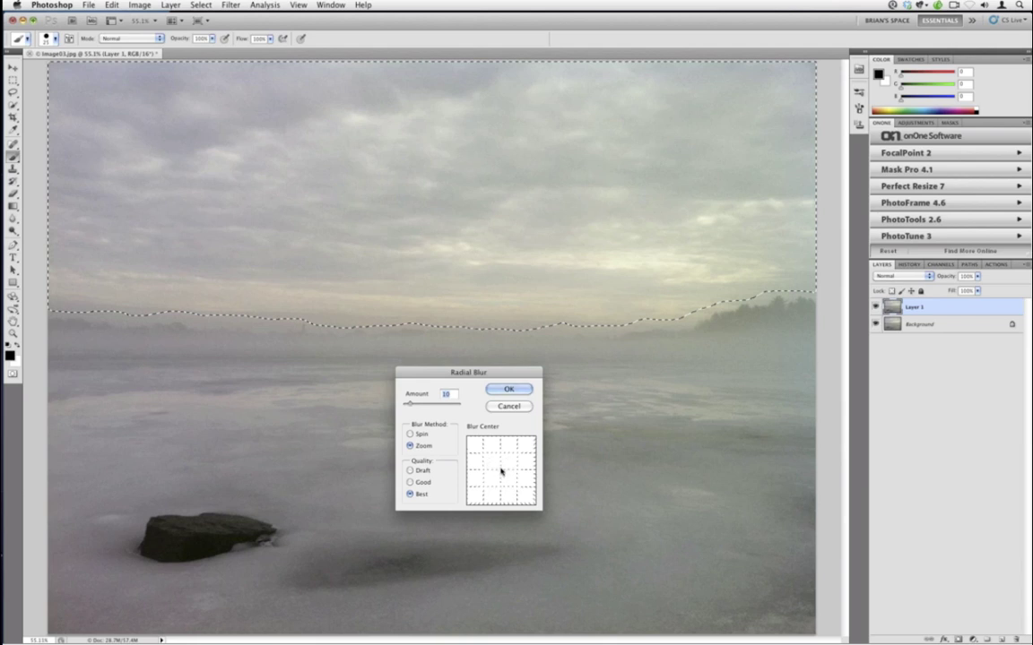
left_click(483, 458)
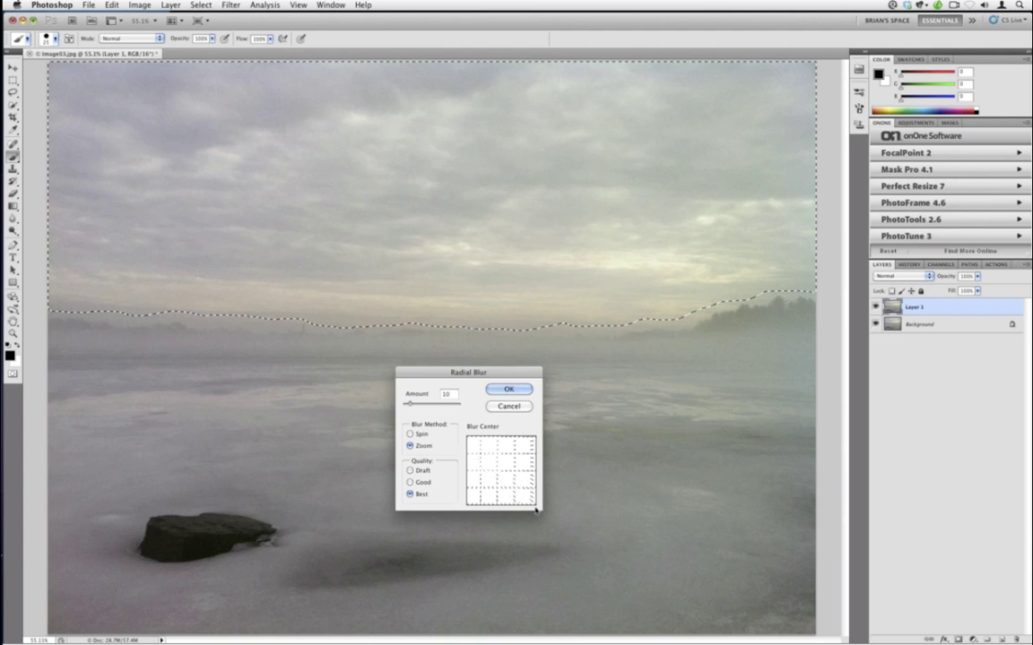
left_click_drag(411, 409, 413, 405)
left_click(505, 393)
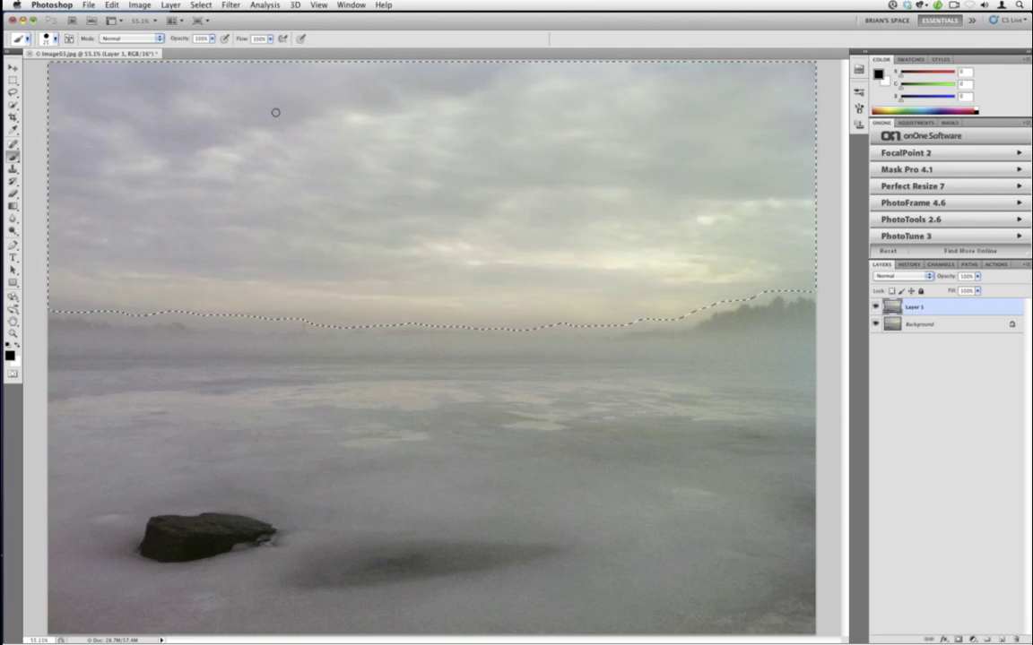
- Apply another Zoom Radial Blur at amount 20 with the blur center left in the middle
left_click(231, 5)
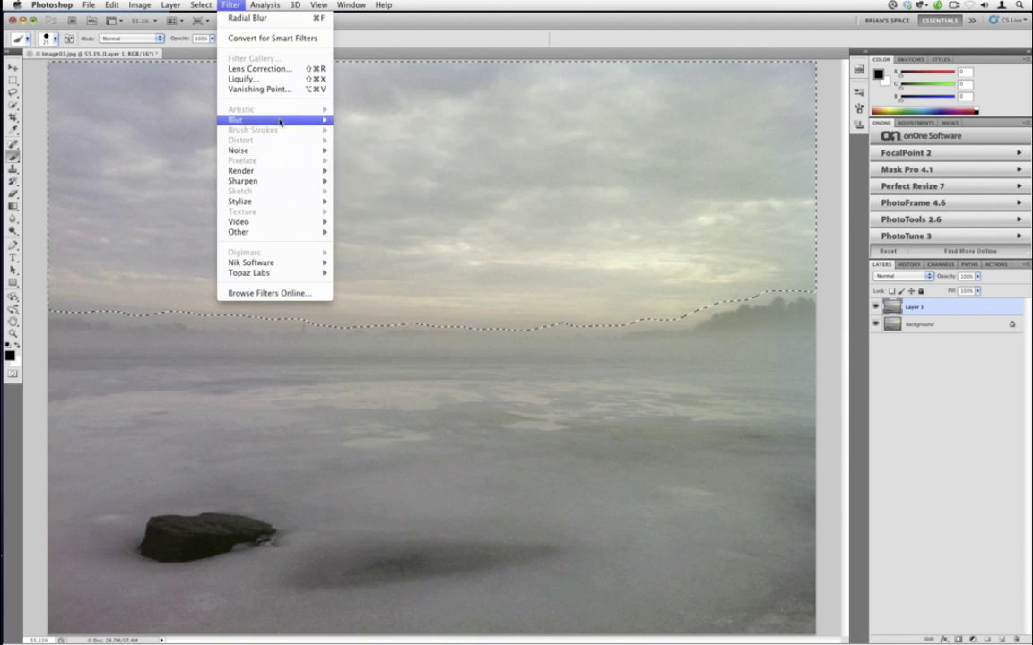
mouse_move(269, 119)
left_click(365, 190)
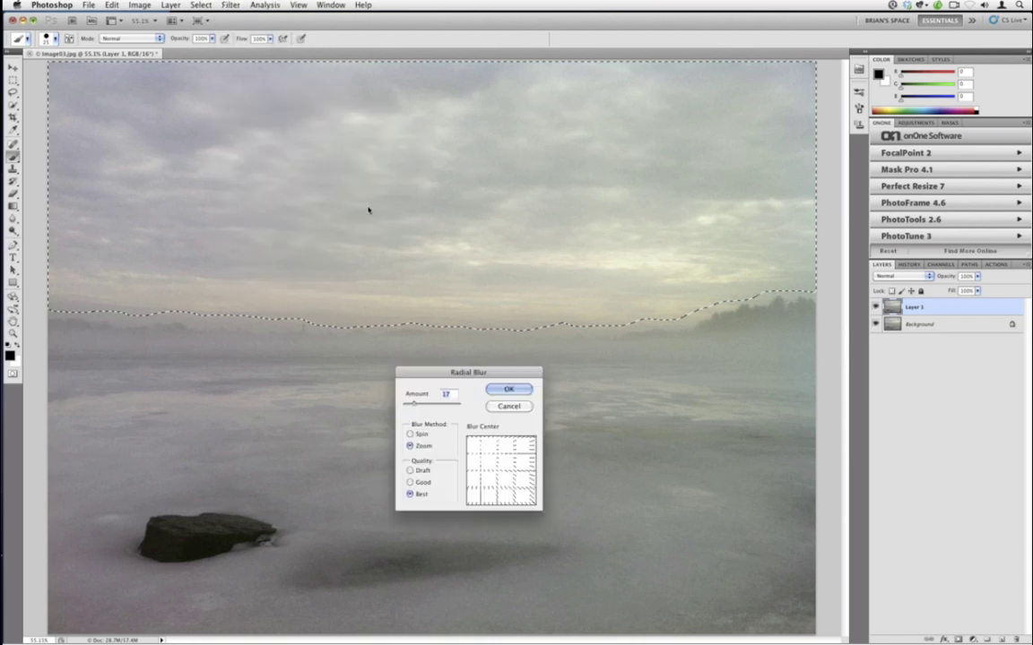
left_click(472, 445)
left_click(500, 470)
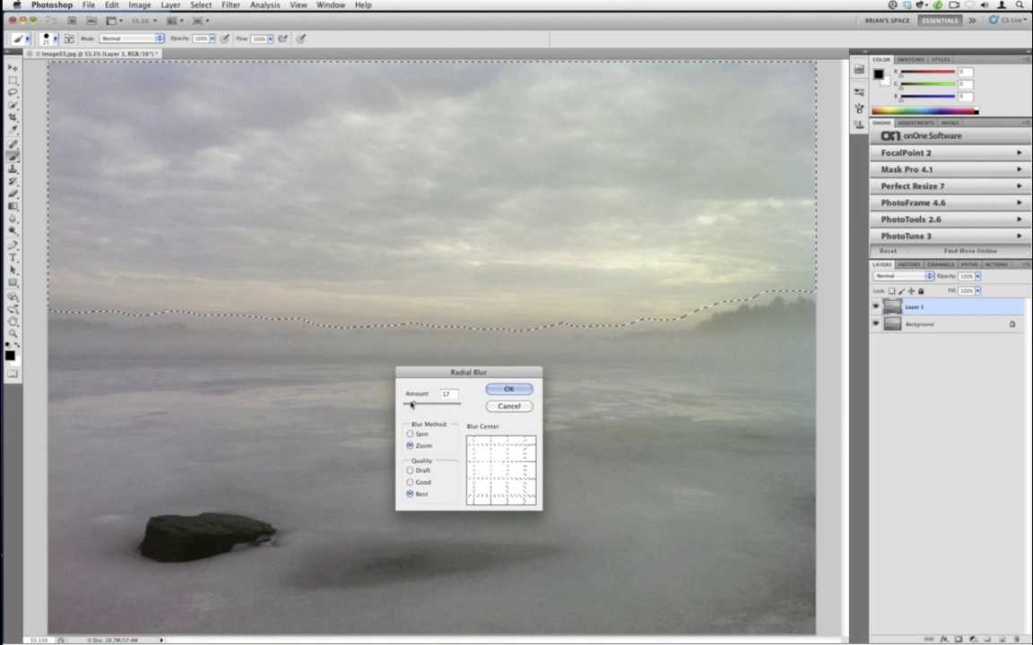
left_click_drag(413, 404, 417, 404)
left_click(508, 390)
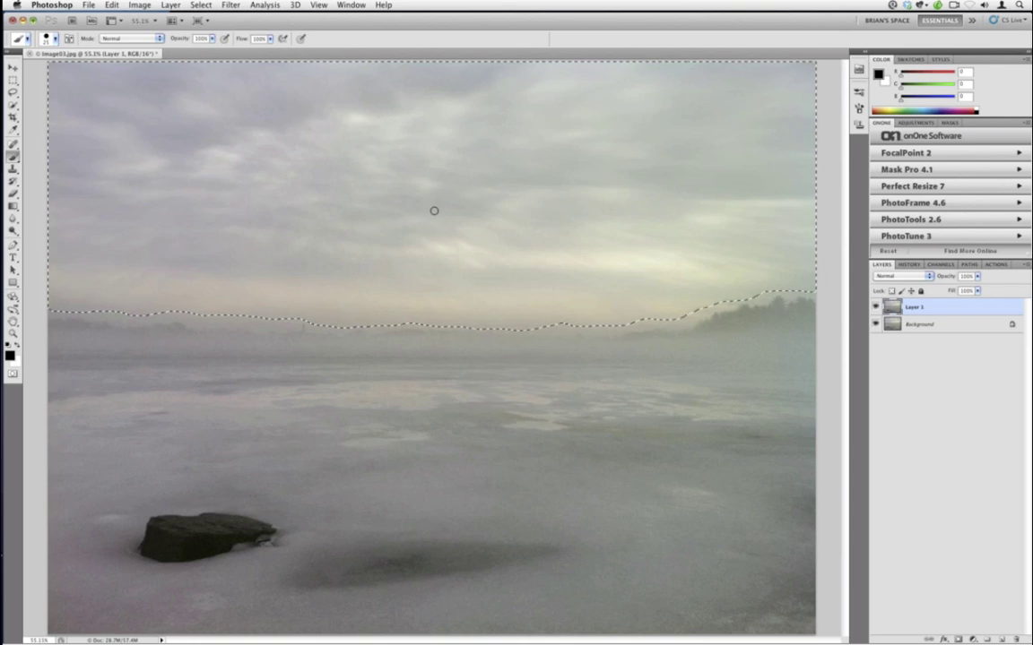
- Apply a second Radial Blur with the blur center moved to the top-left corner
left_click(230, 4)
mouse_move(235, 119)
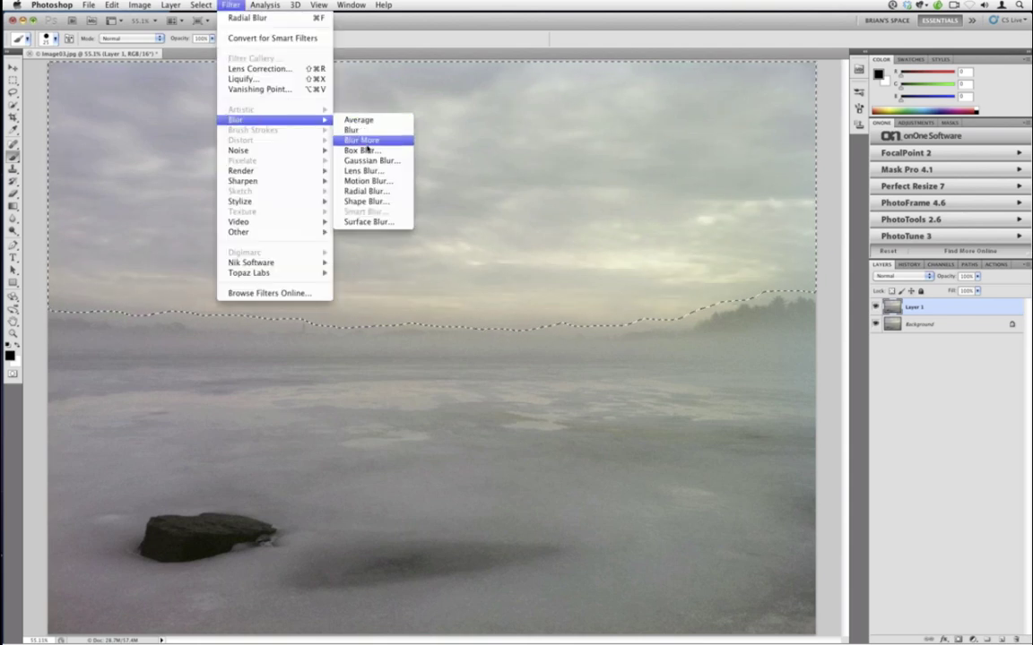
left_click(369, 191)
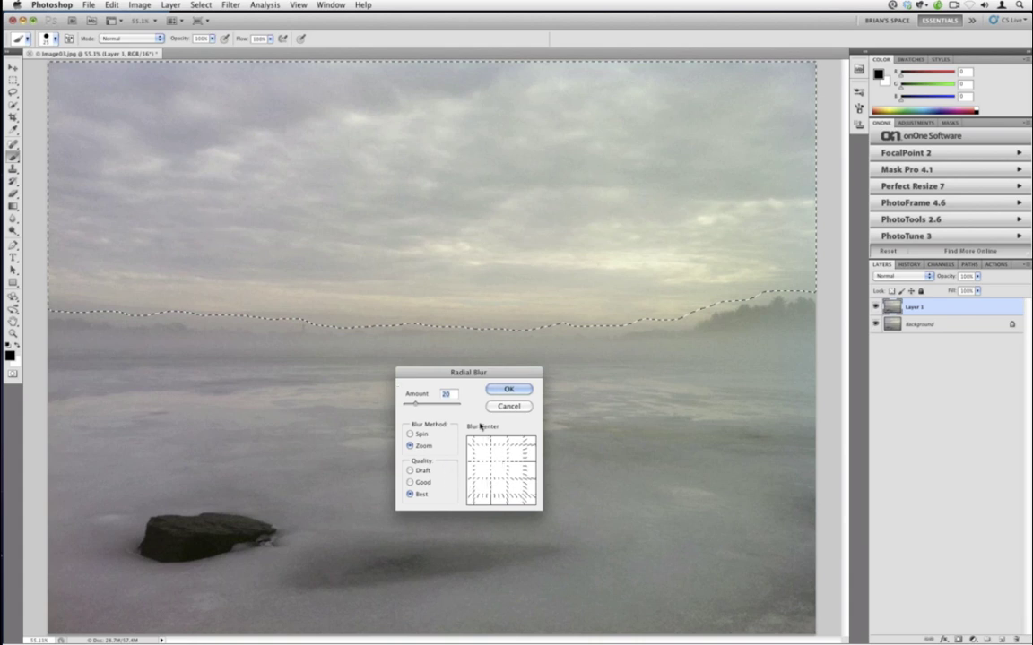
left_click_drag(483, 455, 493, 394)
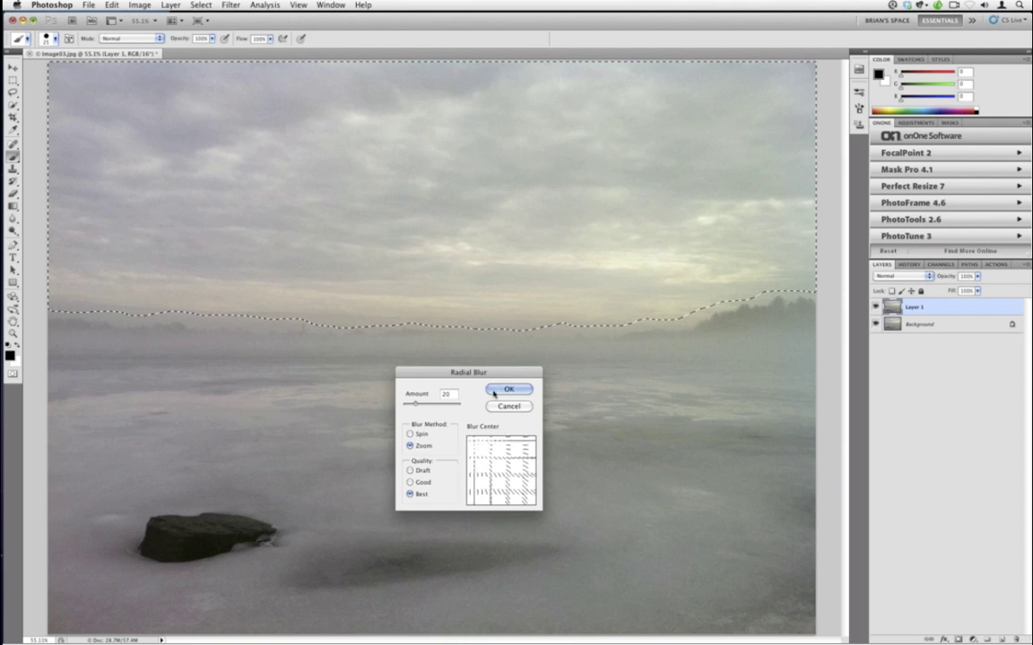
left_click(474, 448)
left_click(495, 389)
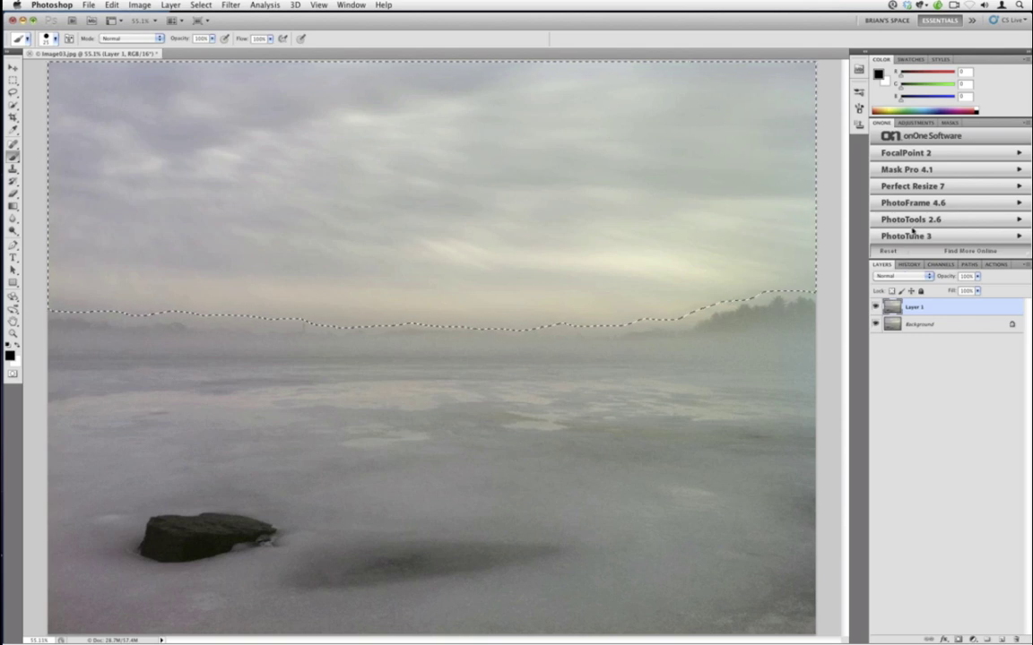
- Add Levels 1 and drag the black and white input sliders, ending at 0, 1.00, 255
left_click(914, 123)
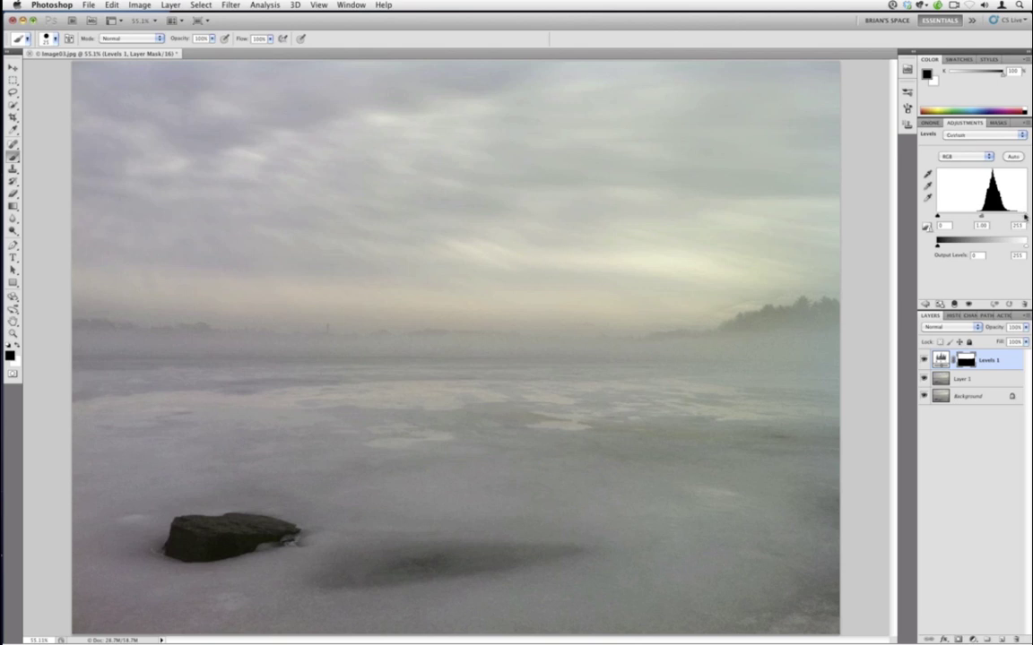
left_click_drag(1006, 215, 1018, 215)
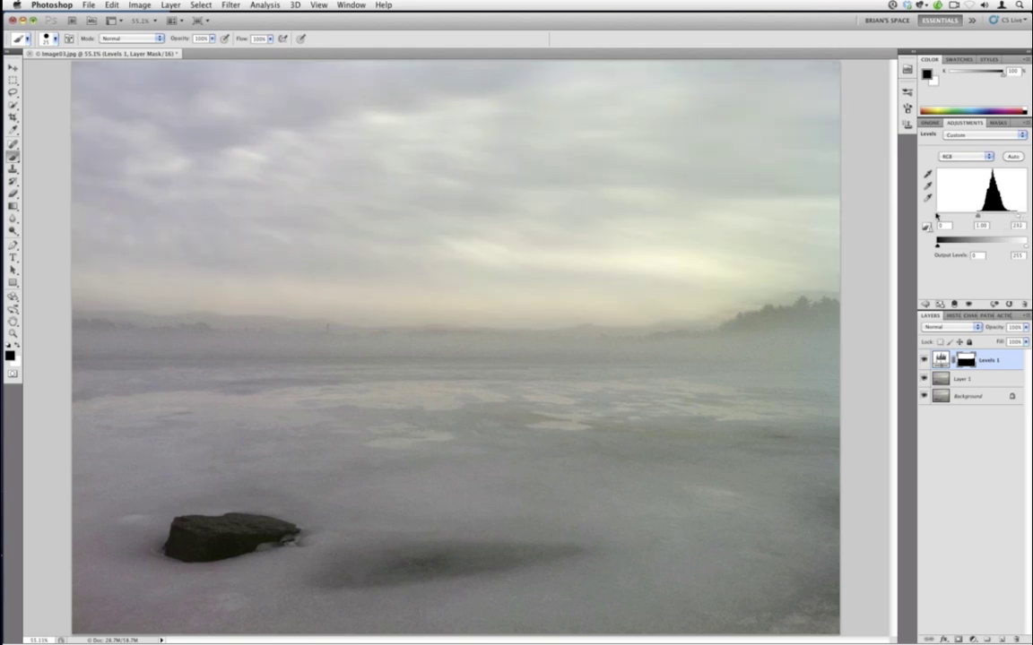
left_click_drag(939, 216, 948, 218)
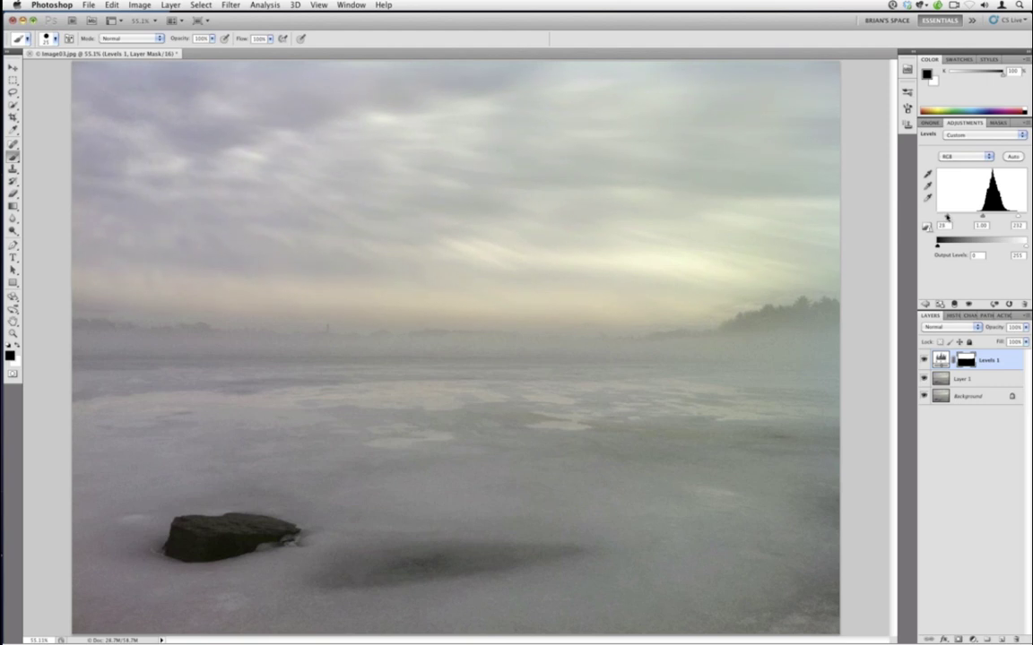
left_click_drag(943, 216, 932, 216)
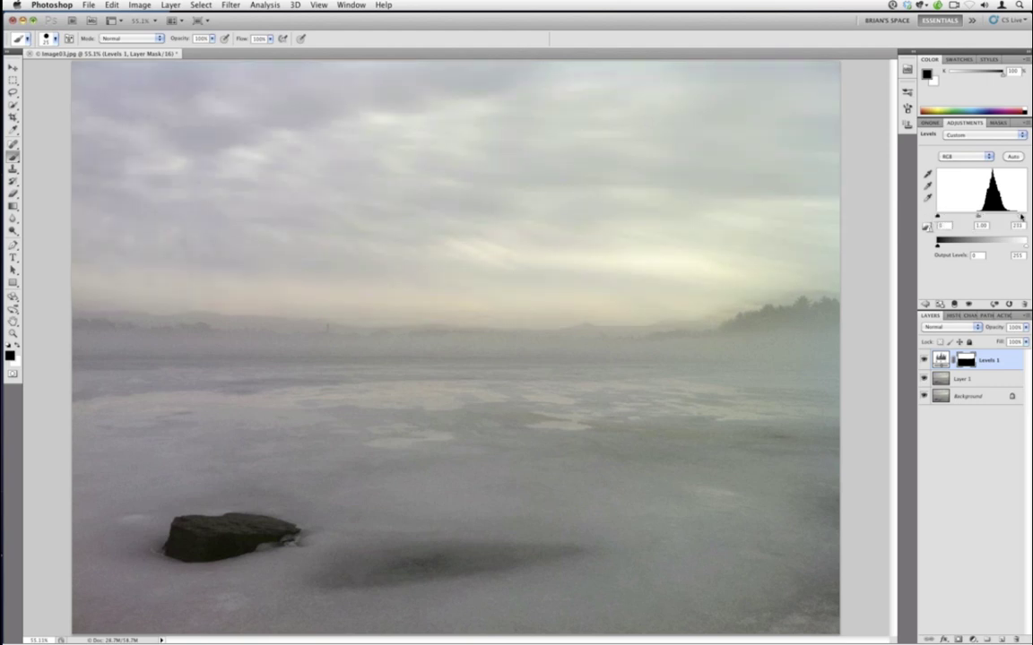
left_click_drag(1021, 216, 1026, 216)
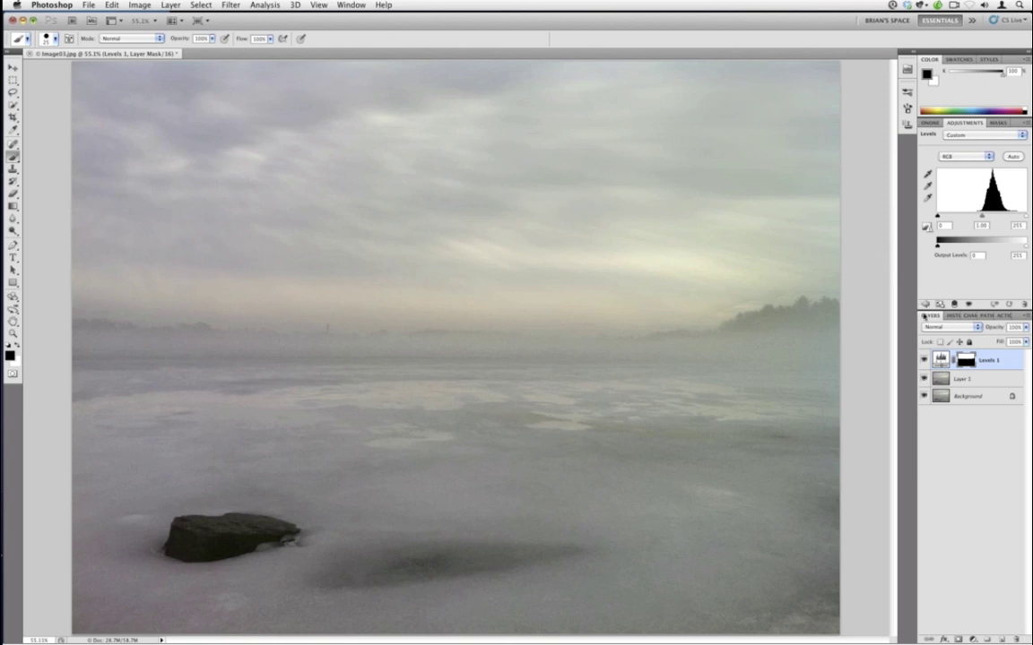
- Revert to the Radial Blur history state, discarding Levels, and deselect the sky
left_click(954, 315)
left_click(966, 494)
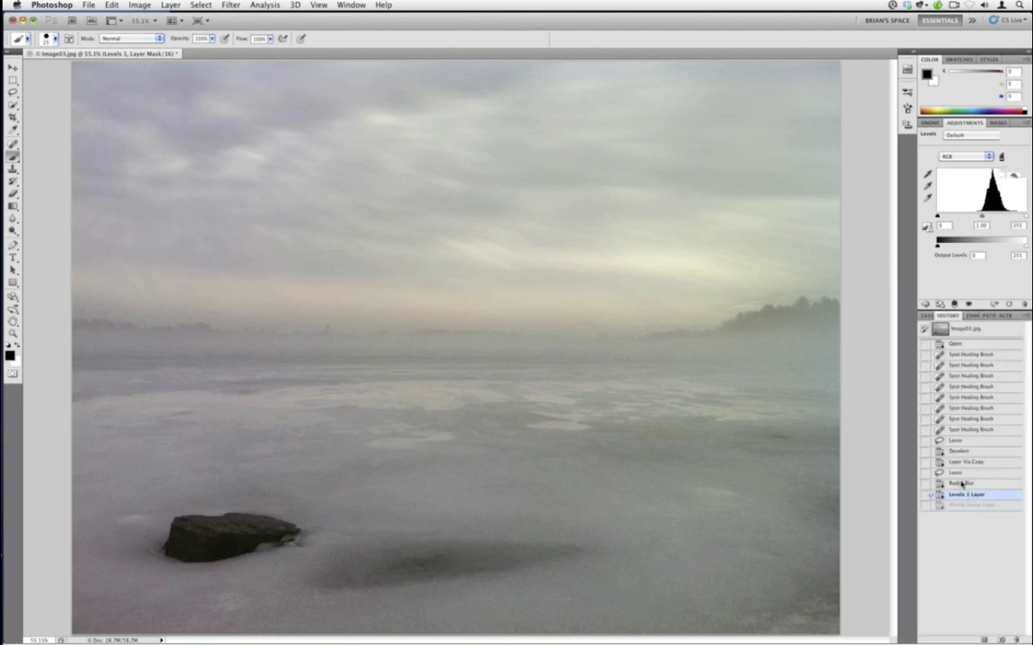
left_click(962, 484)
key("super+d")
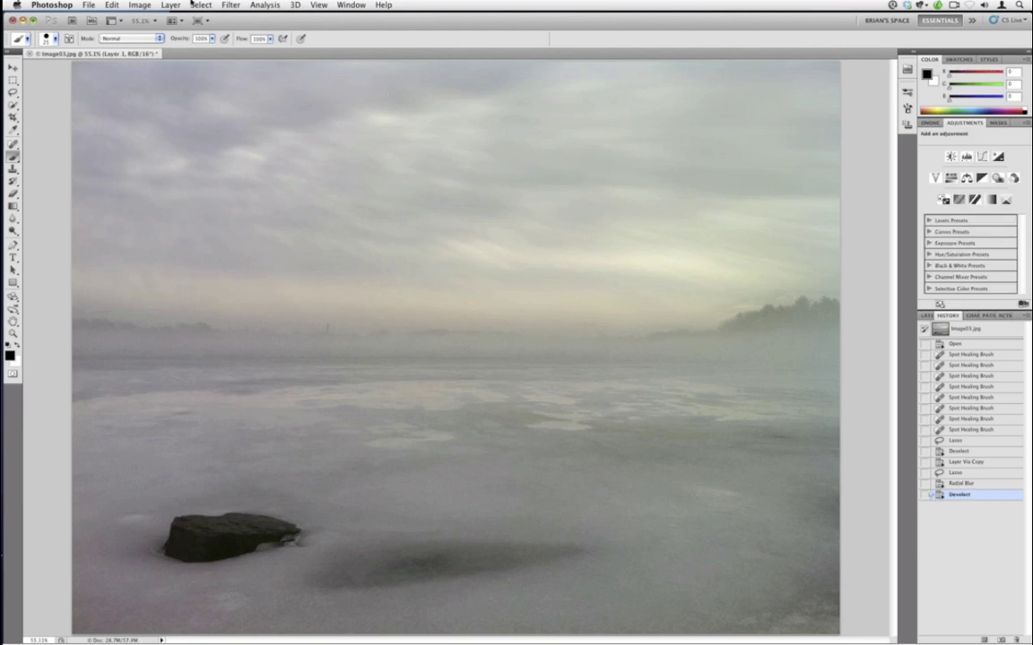
- Launch Topaz DeNoise 5 from the Topaz Labs filters on the lake photo
left_click(228, 4)
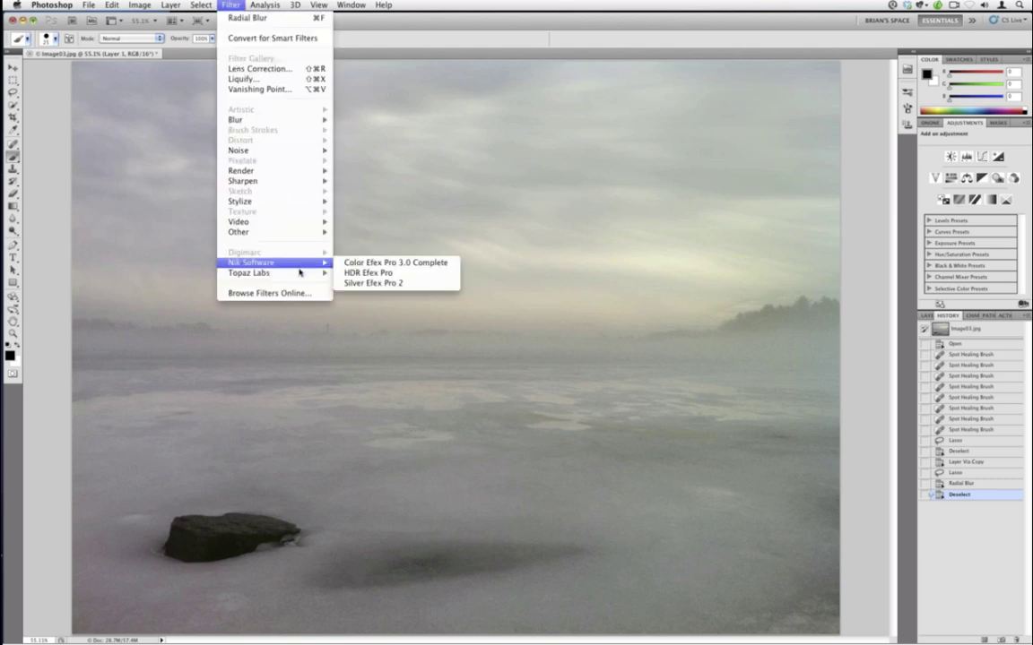
mouse_move(329, 273)
left_click(376, 272)
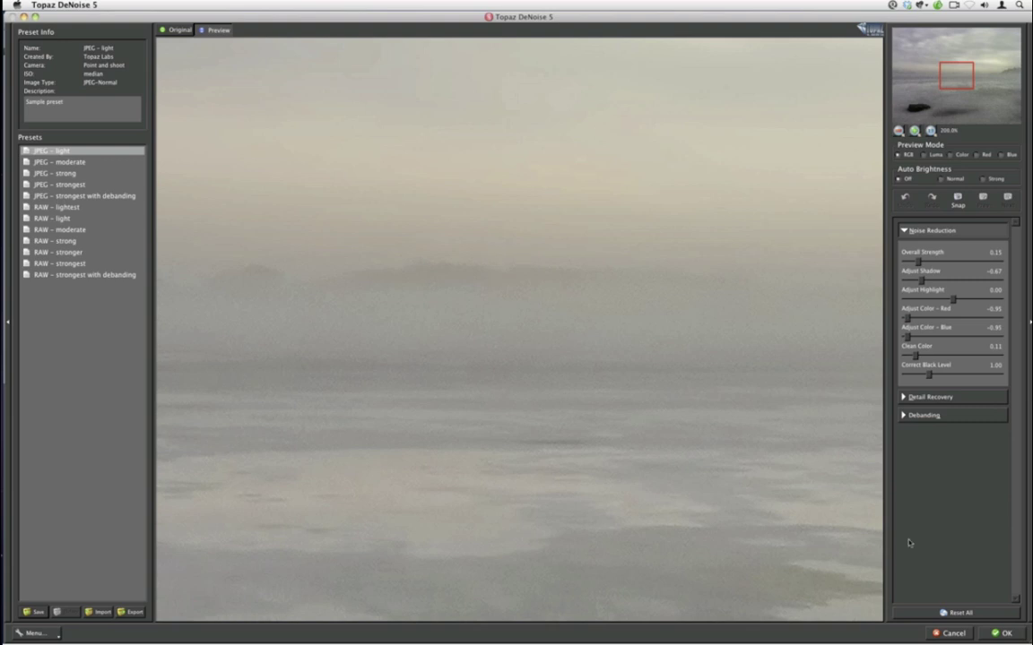
- Apply the JPEG - light DeNoise preset to the lake photo and return to Photoshop
left_click(995, 634)
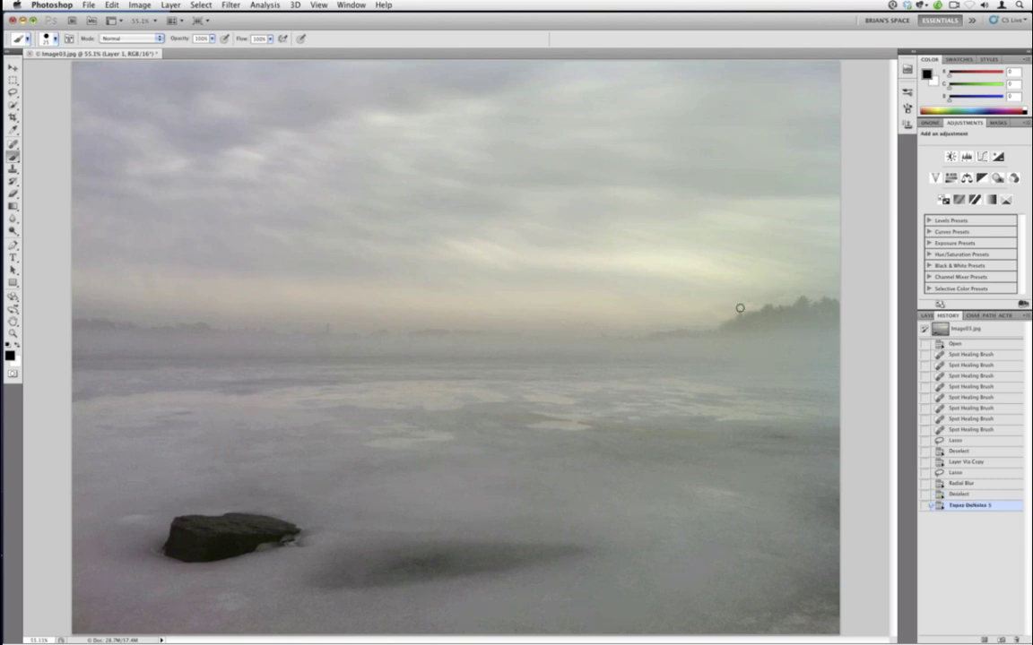
- Spot-heal the specks beside the right treeline with Content-Aware, undoing the last stroke
left_click(13, 144)
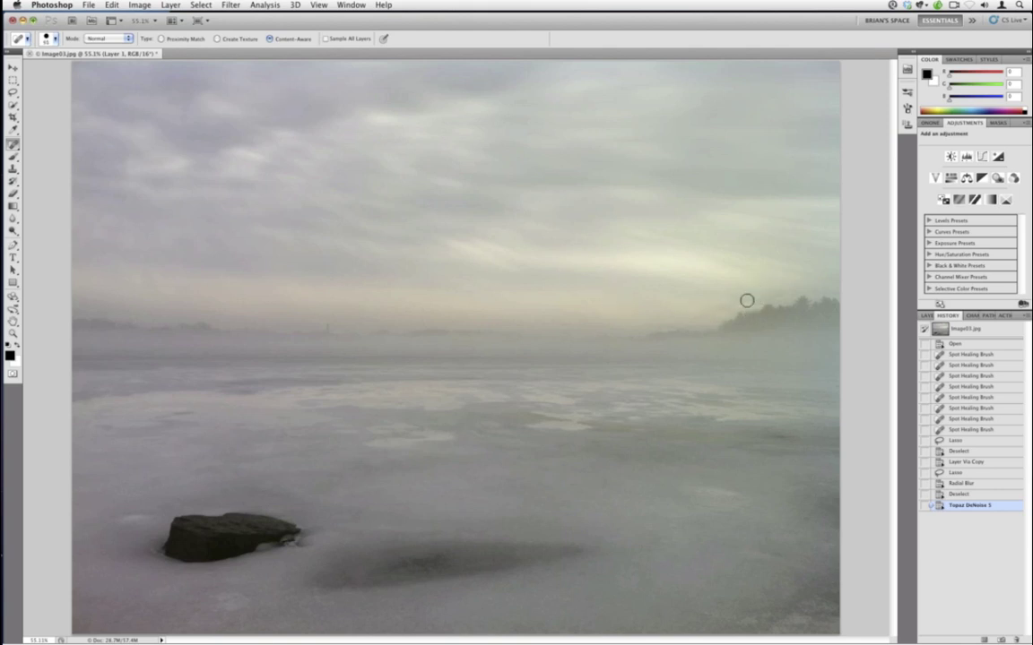
mouse_move(708, 316)
left_mouse_down()
mouse_move(754, 293)
mouse_move(771, 300)
left_mouse_up()
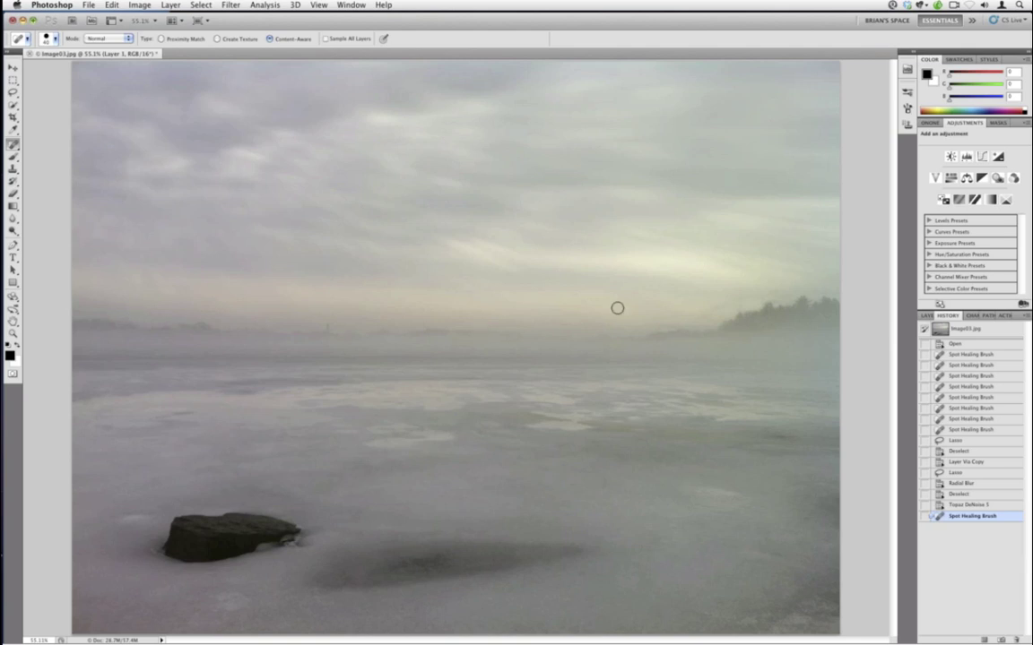
mouse_move(723, 301)
left_mouse_down()
mouse_move(703, 314)
mouse_move(785, 293)
left_mouse_up()
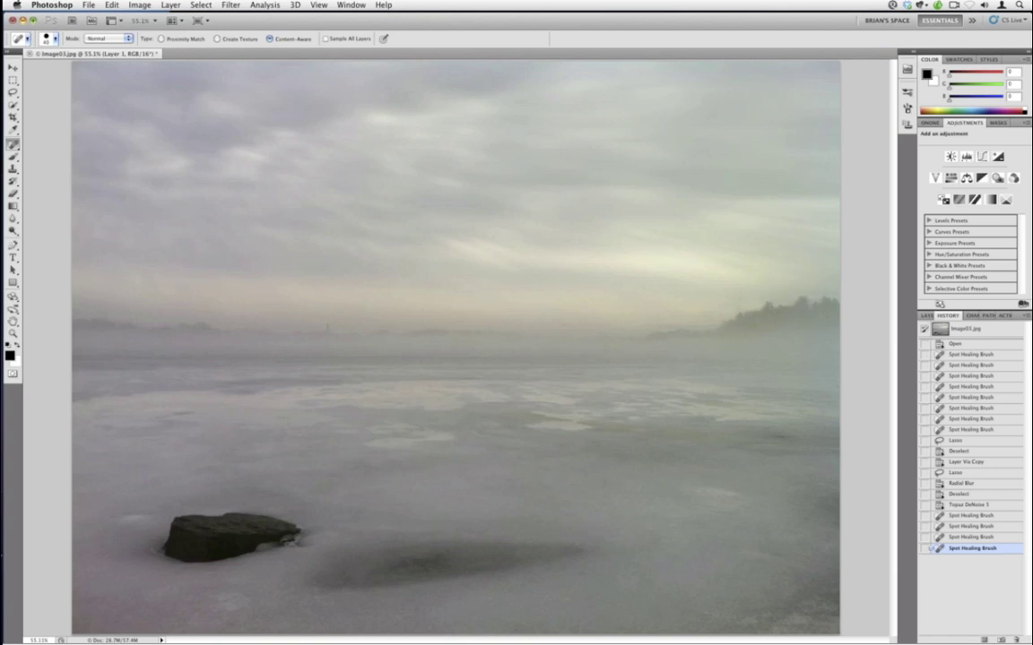
mouse_move(673, 320)
left_mouse_down()
mouse_move(702, 321)
mouse_move(709, 346)
left_mouse_up()
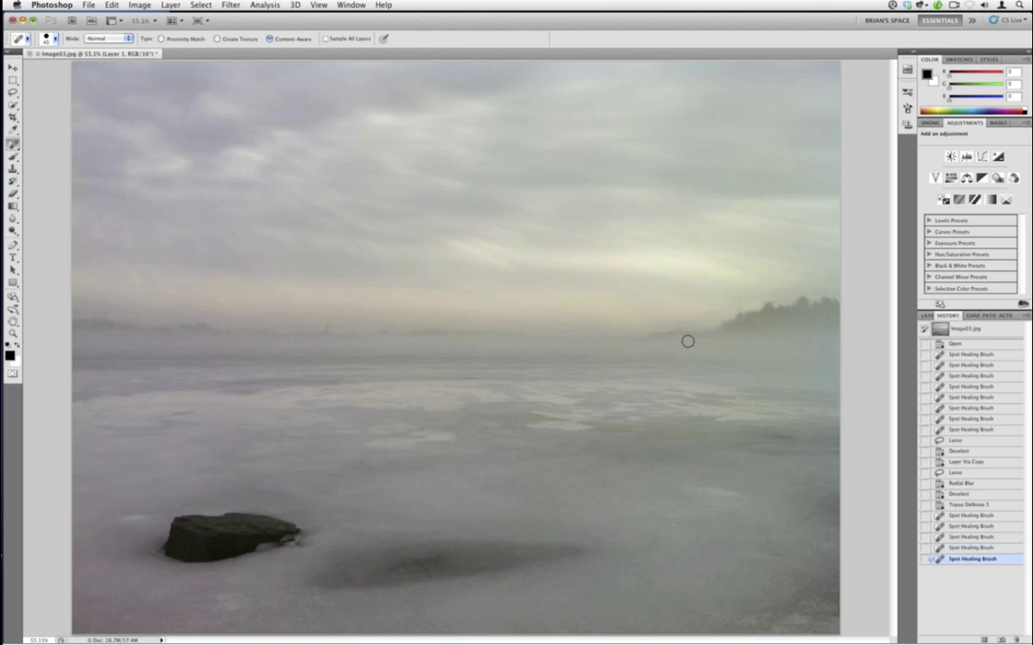
key("ctrl+z")
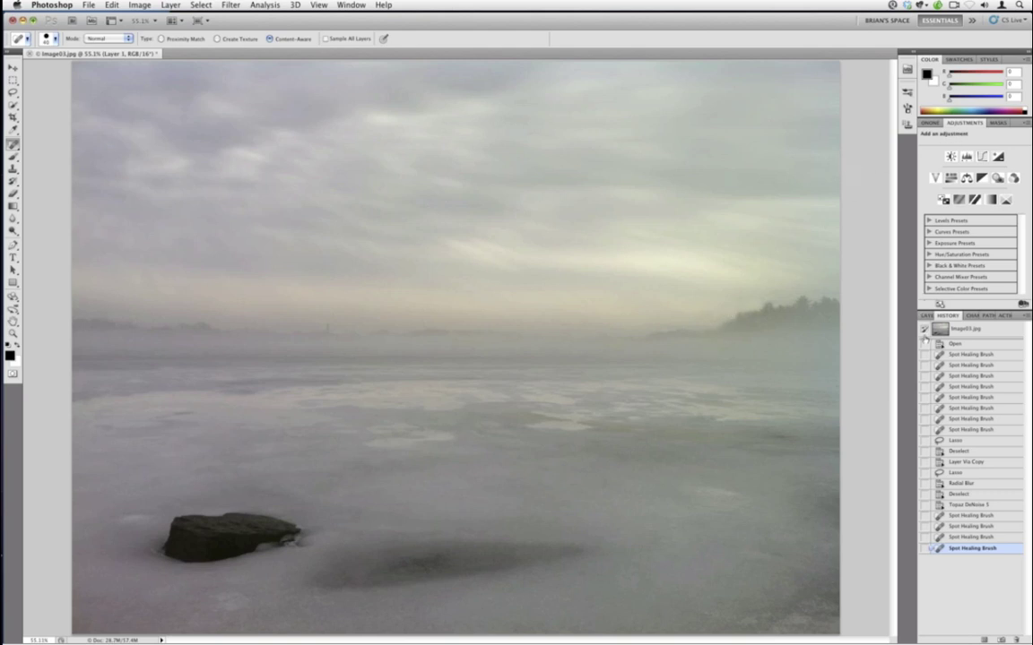
- Launch PhotoTools 2.6 and stack the Golden Hour Enhancer from Stylized Effects
left_click(928, 124)
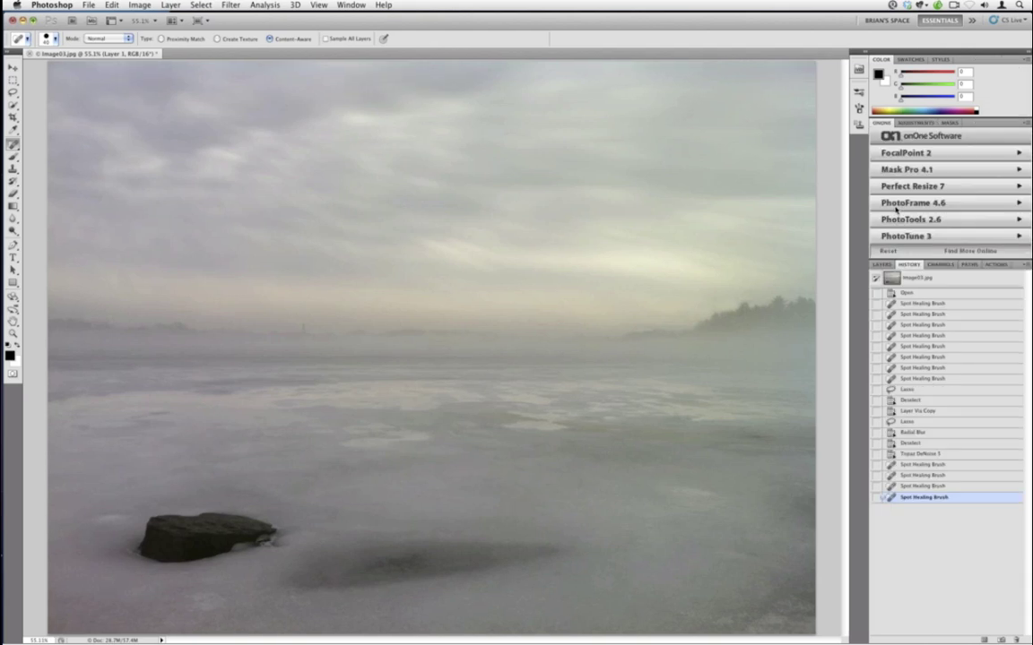
left_click(895, 217)
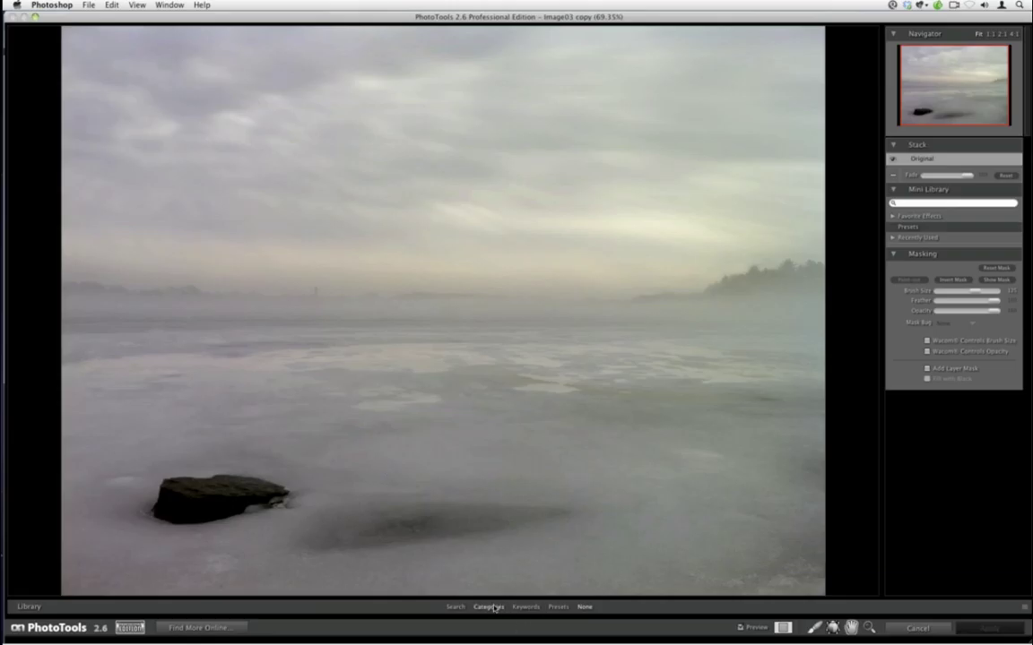
left_click(489, 608)
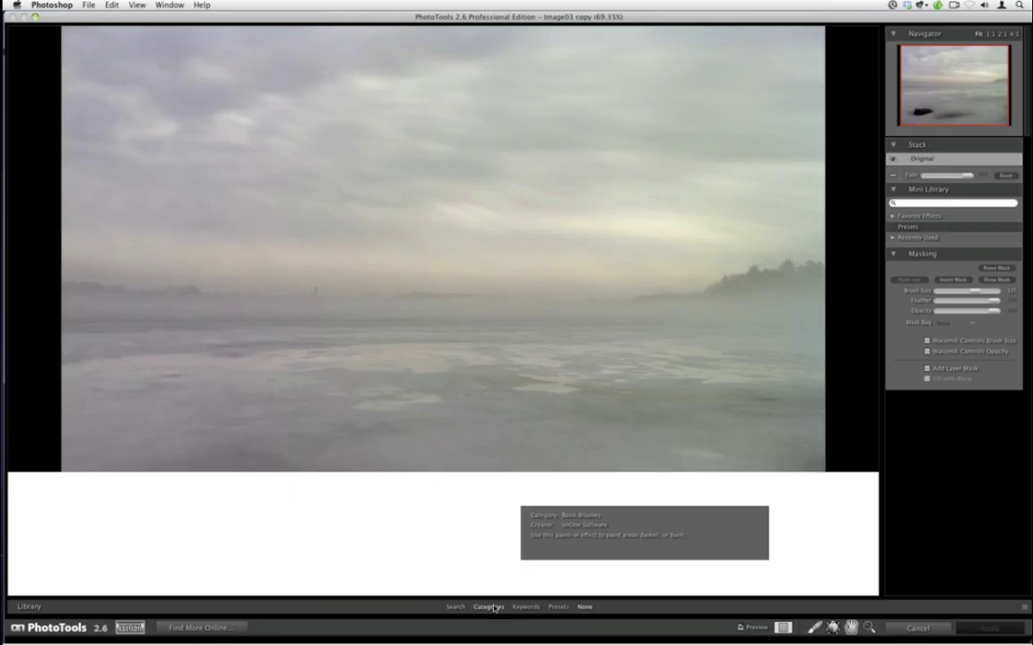
scroll(188, 601, "down", 3)
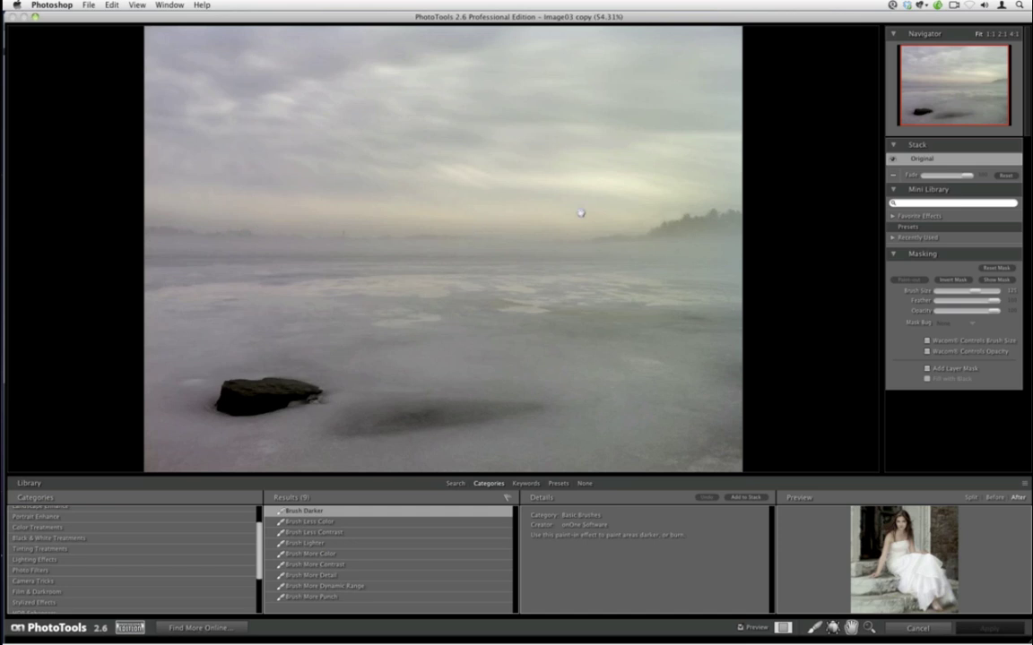
left_click(170, 602)
scroll(394, 555, "down", 5)
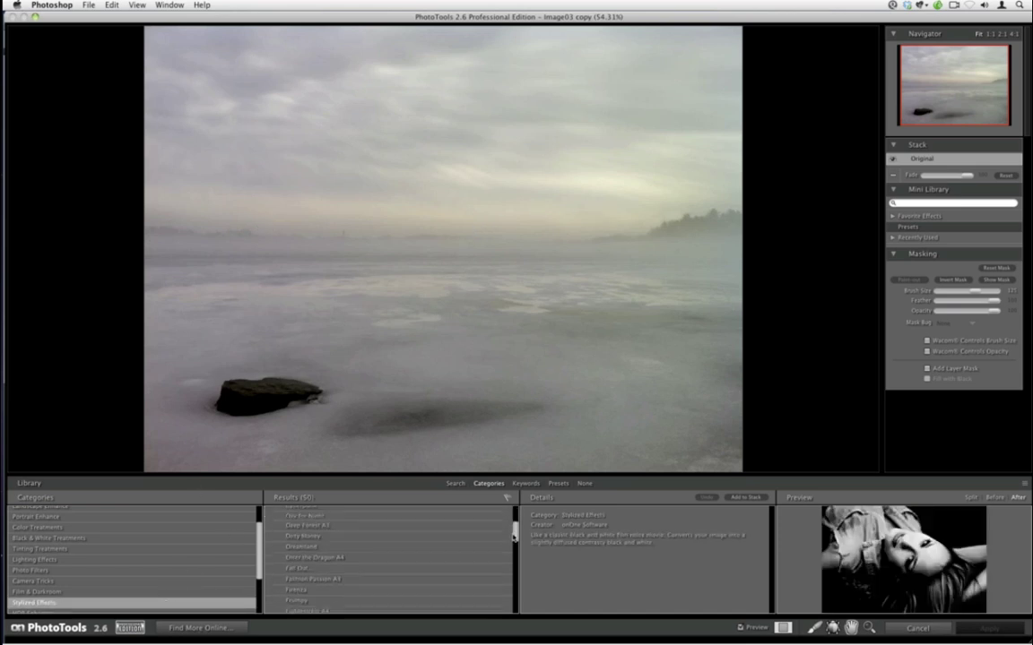
left_click(487, 577)
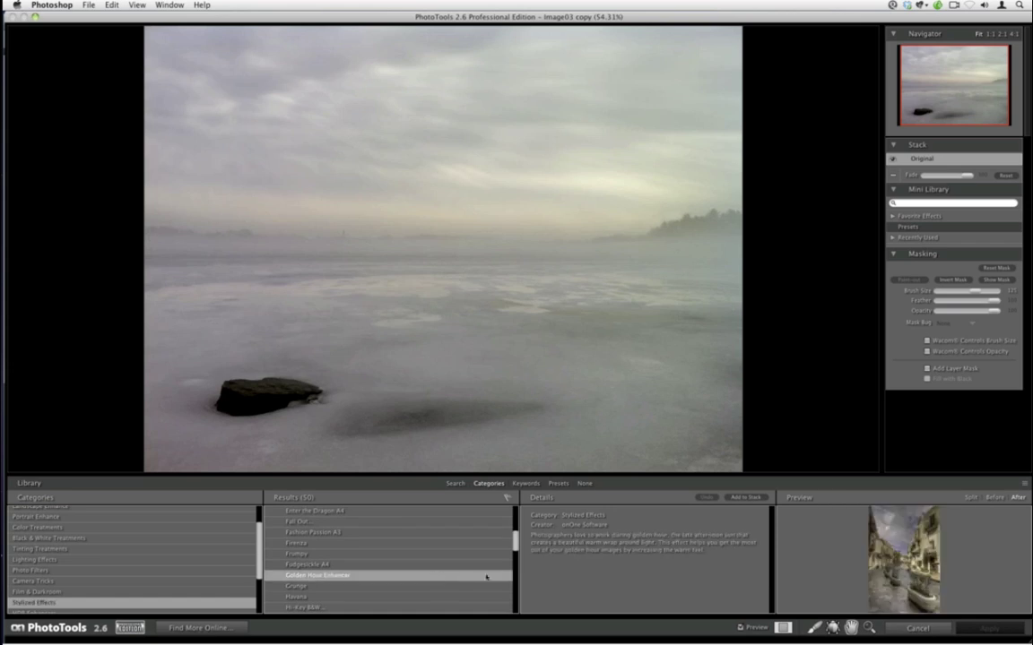
left_click(745, 496)
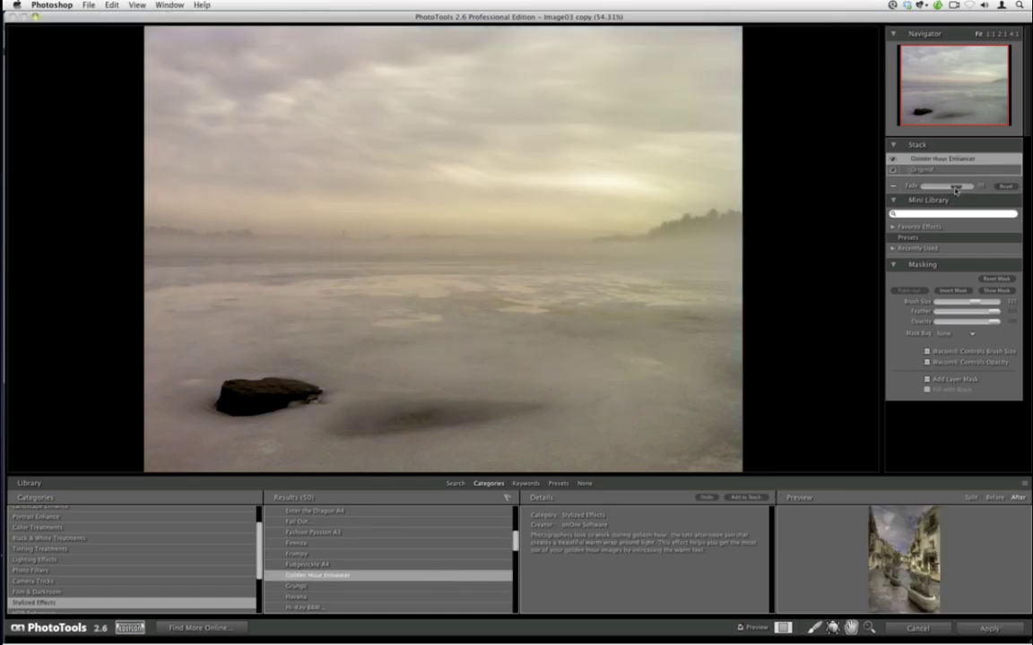
- Reduce the Golden Hour Enhancer's strength and lower the masking brush opacity
left_click(936, 187)
left_click(953, 292)
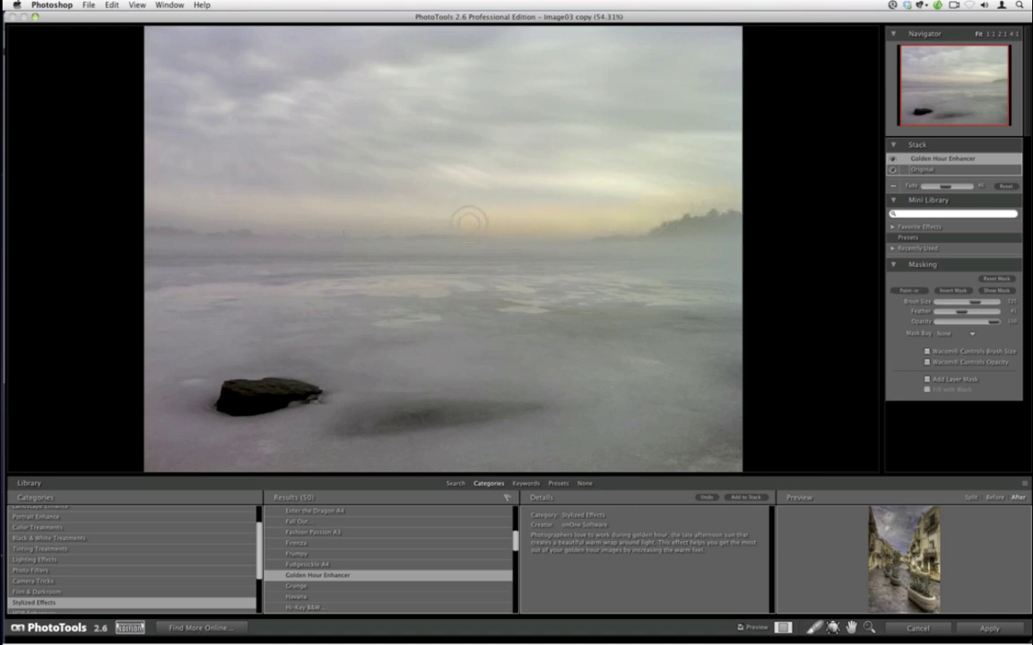
key("super+z")
left_click_drag(987, 323, 959, 323)
scroll(475, 539, "up", 3)
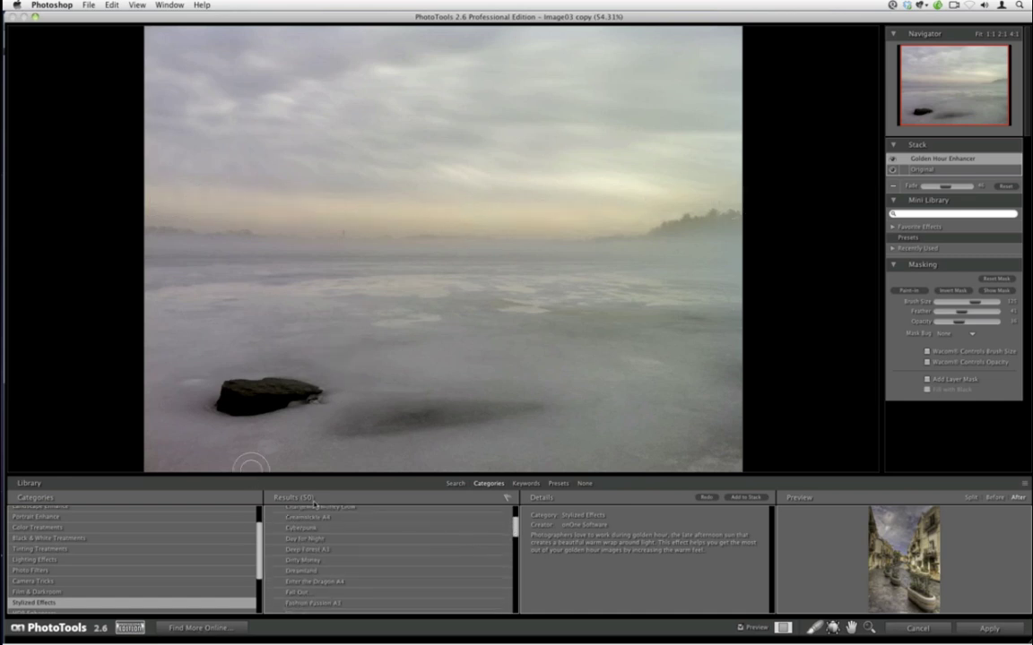
scroll(255, 547, "down", 1)
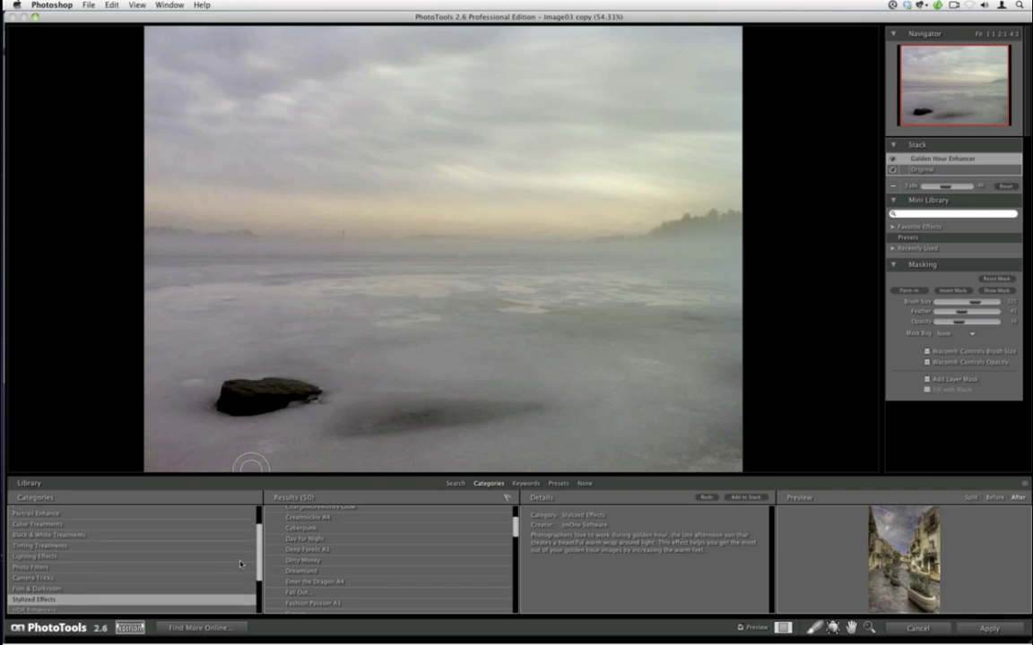
- Try then remove Tint with Clean Whites, and add 80A Cooling found by searching 'cool'
left_click(233, 547)
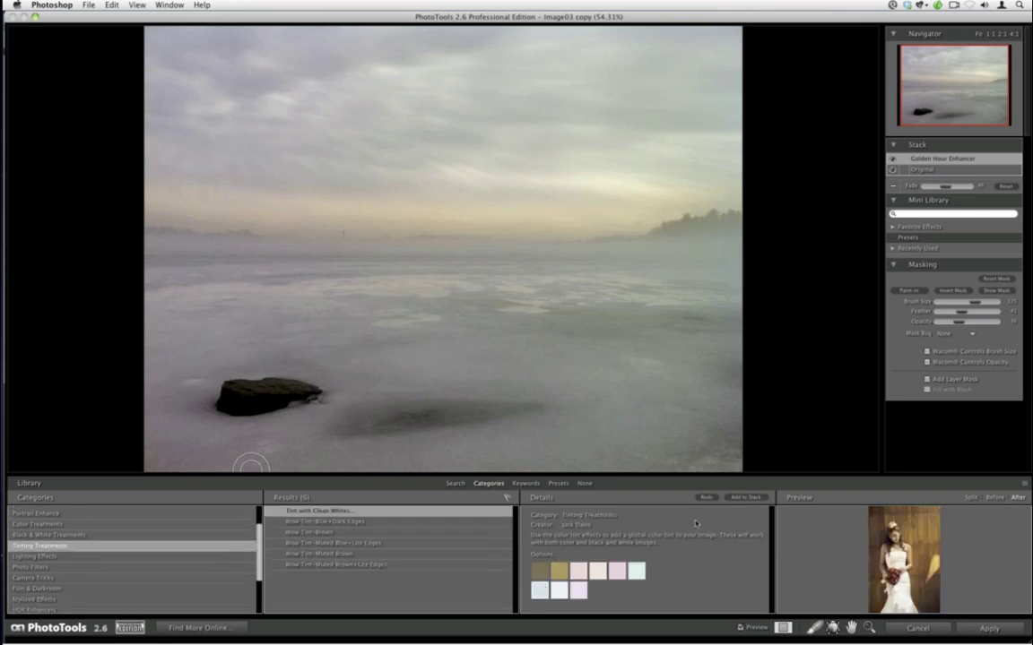
left_click(744, 498)
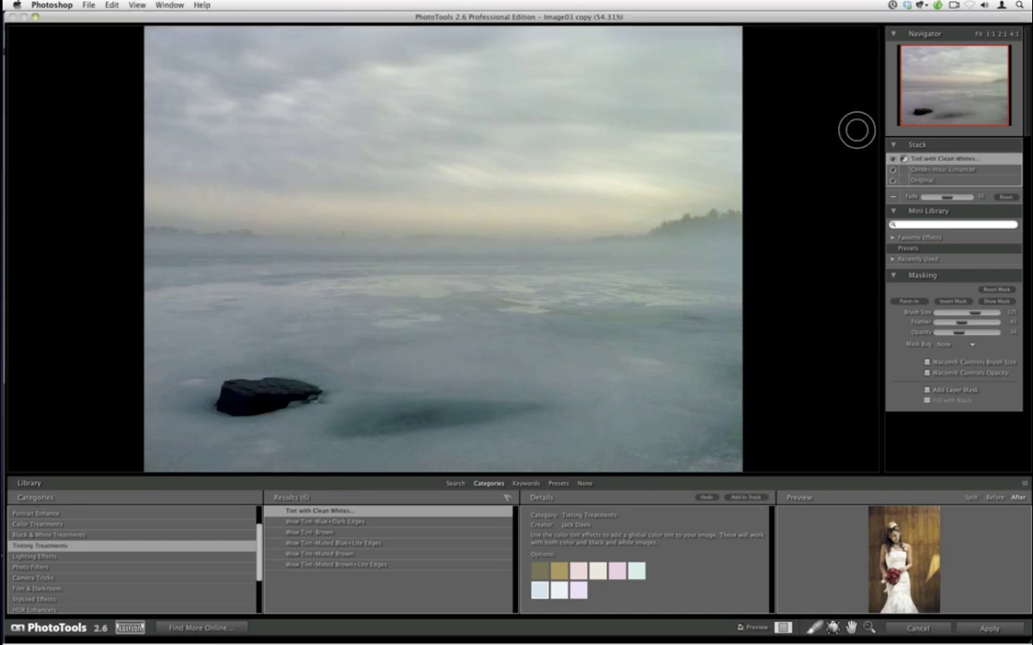
left_click(892, 195)
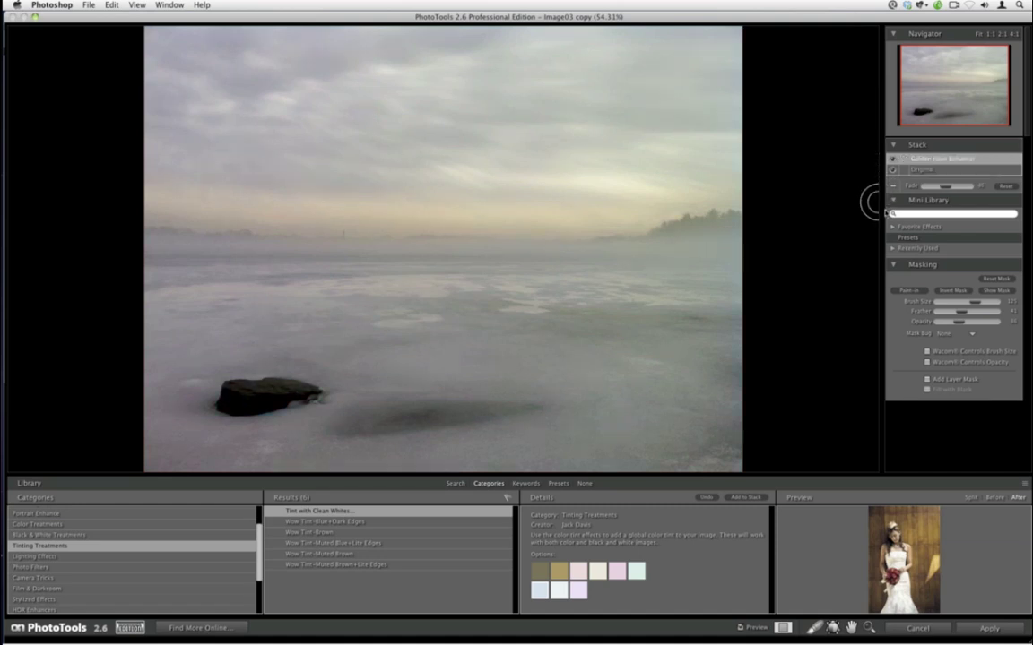
left_click(455, 483)
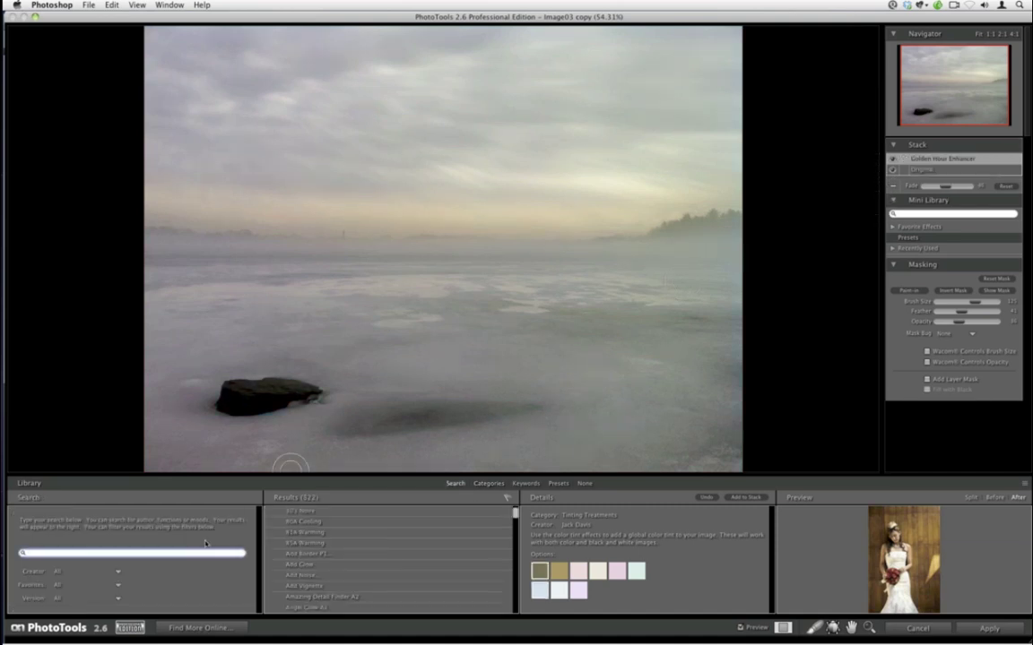
type("cool")
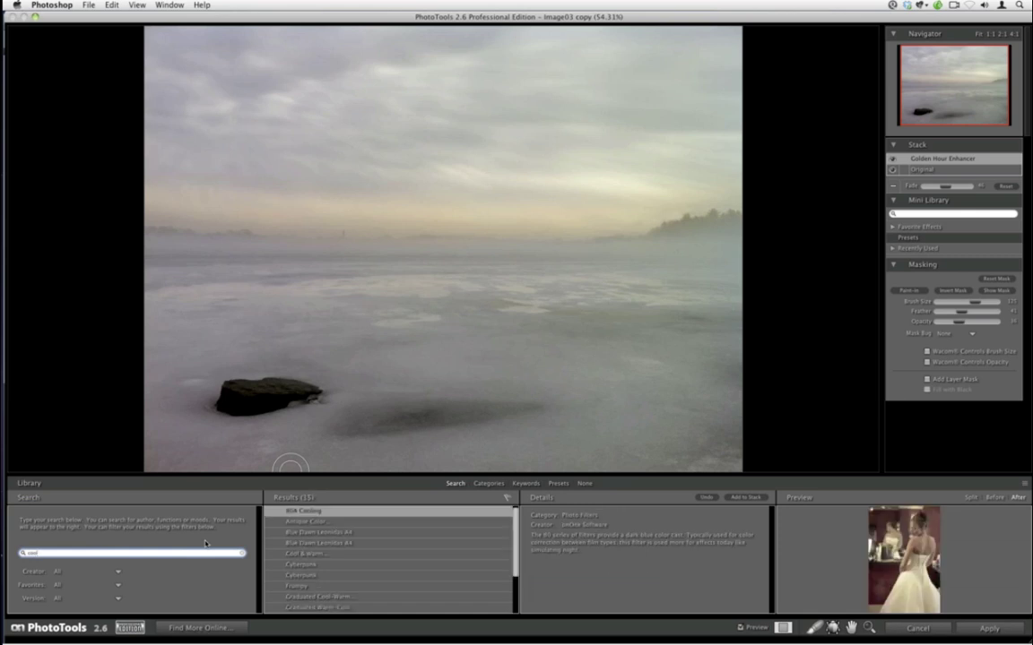
left_click(747, 497)
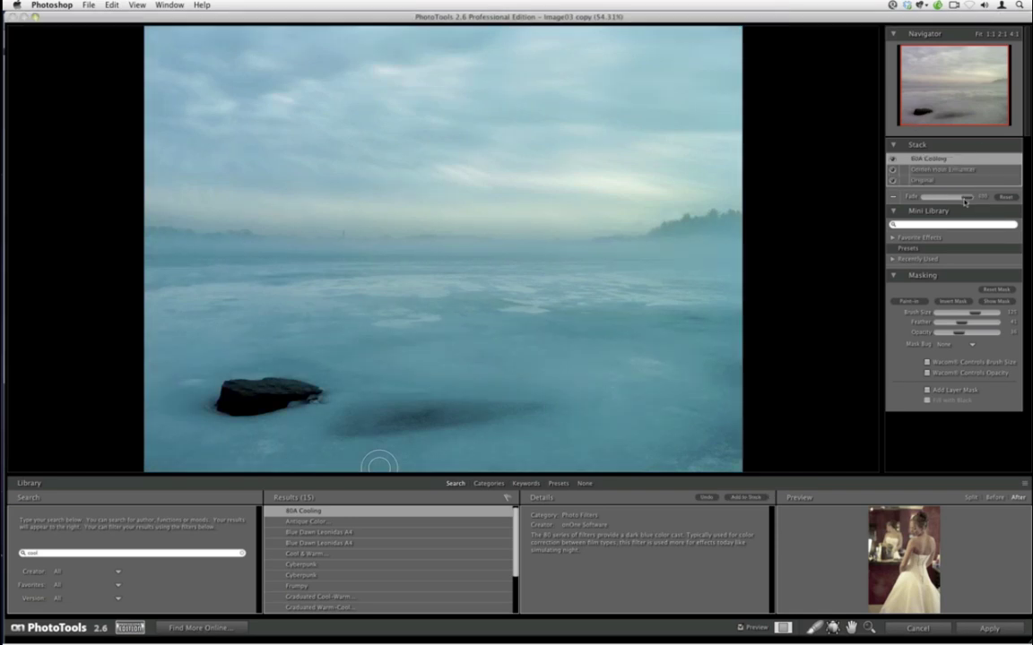
- Paint the cooling partly out along the horizon with a Paint-out brush at 37% opacity
left_click_drag(963, 197, 966, 197)
left_click(909, 301)
left_click(904, 301)
left_click_drag(959, 334, 973, 333)
mouse_move(694, 180)
left_mouse_down()
mouse_move(730, 196)
mouse_move(550, 222)
mouse_move(333, 226)
left_mouse_up()
key("super+z")
left_click_drag(978, 334, 954, 332)
mouse_move(670, 212)
left_mouse_down()
mouse_move(702, 204)
mouse_move(399, 227)
left_mouse_up()
mouse_move(195, 226)
left_mouse_down()
mouse_move(128, 218)
mouse_move(250, 205)
left_mouse_up()
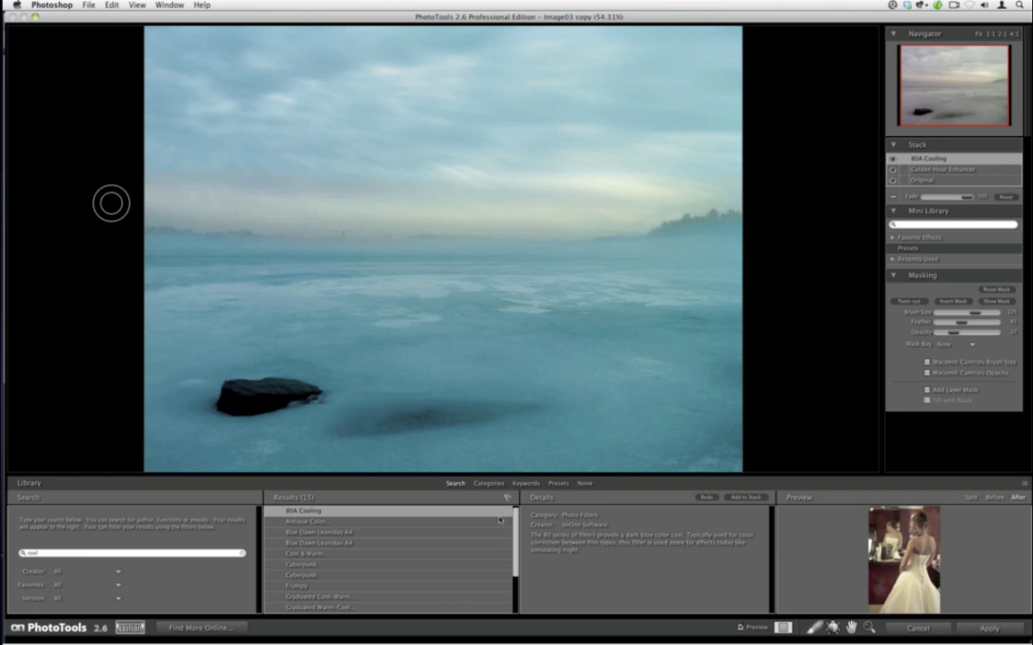
- Stack Just Enough Darkness from Stylized Effects and lower its Fade to lighten it
left_click(488, 483)
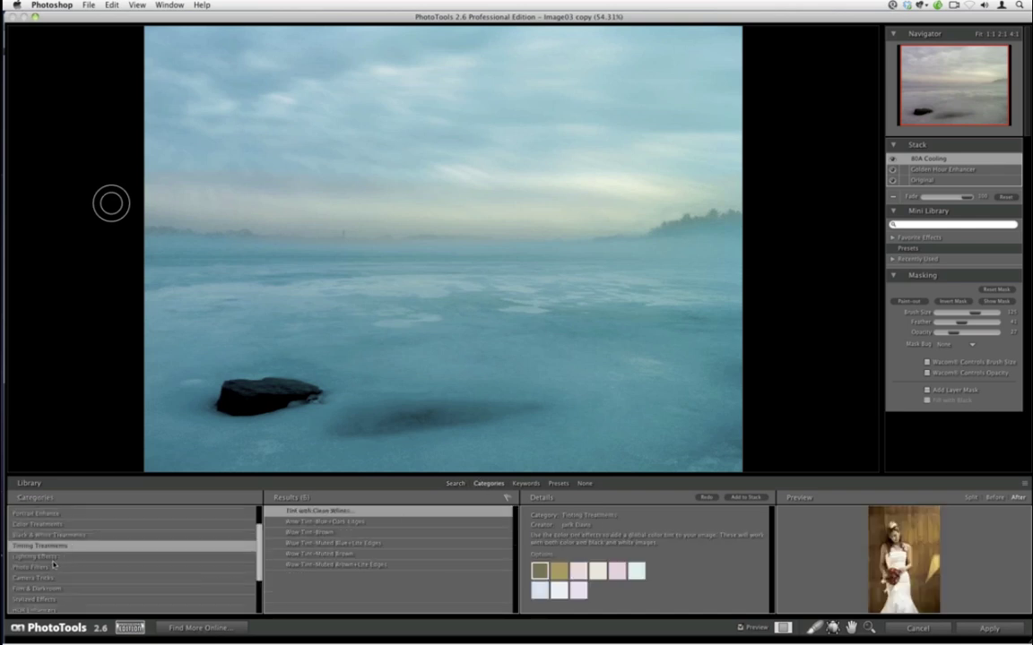
left_click(34, 599)
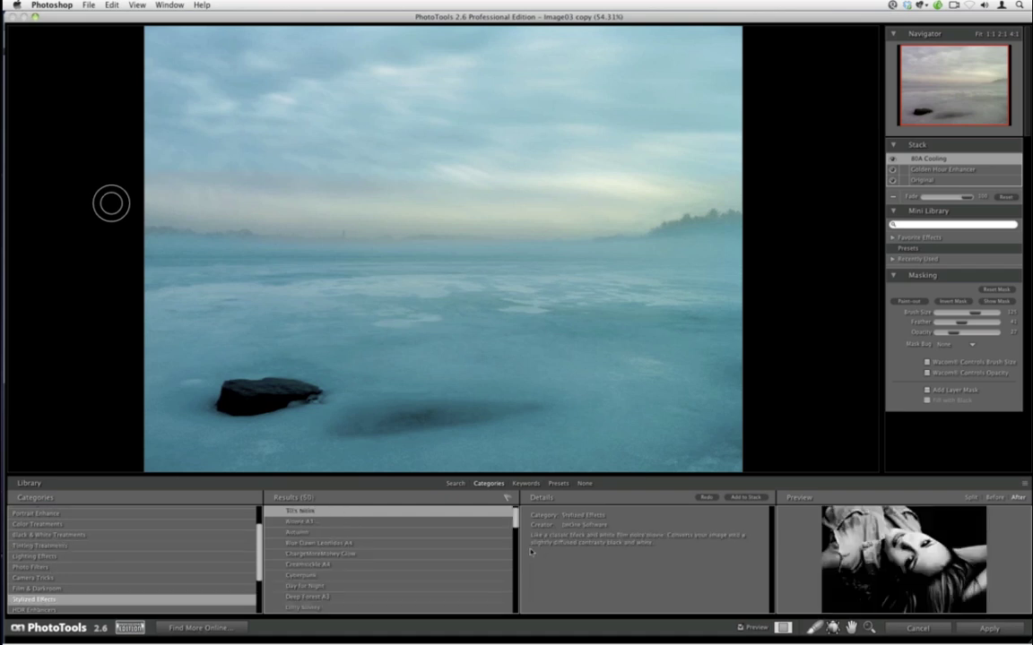
scroll(466, 589, "down", 5)
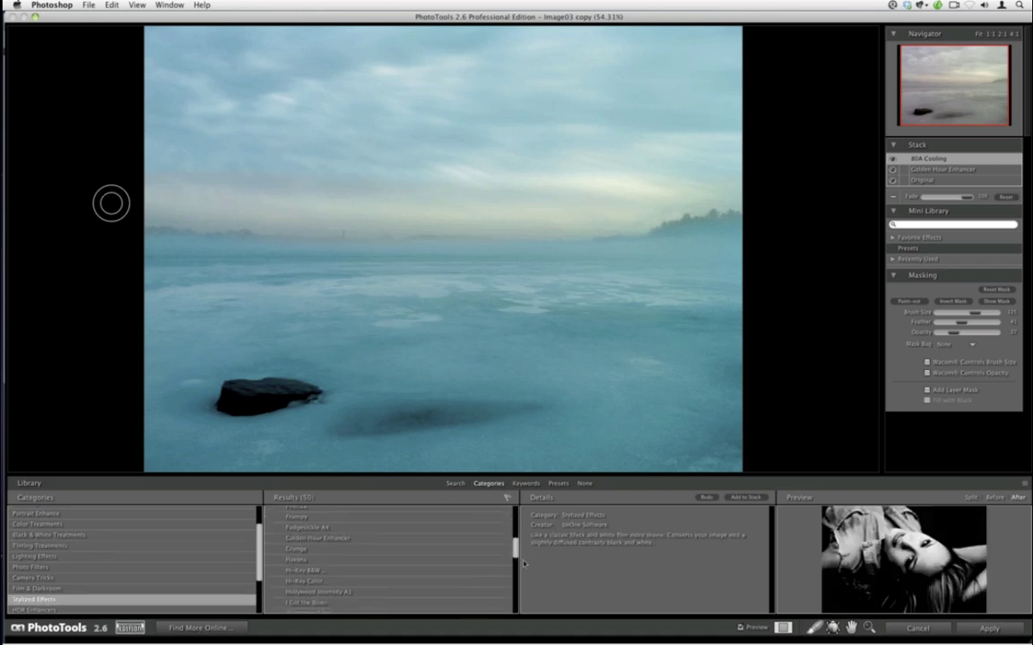
scroll(385, 560, "down", 3)
left_click(488, 578)
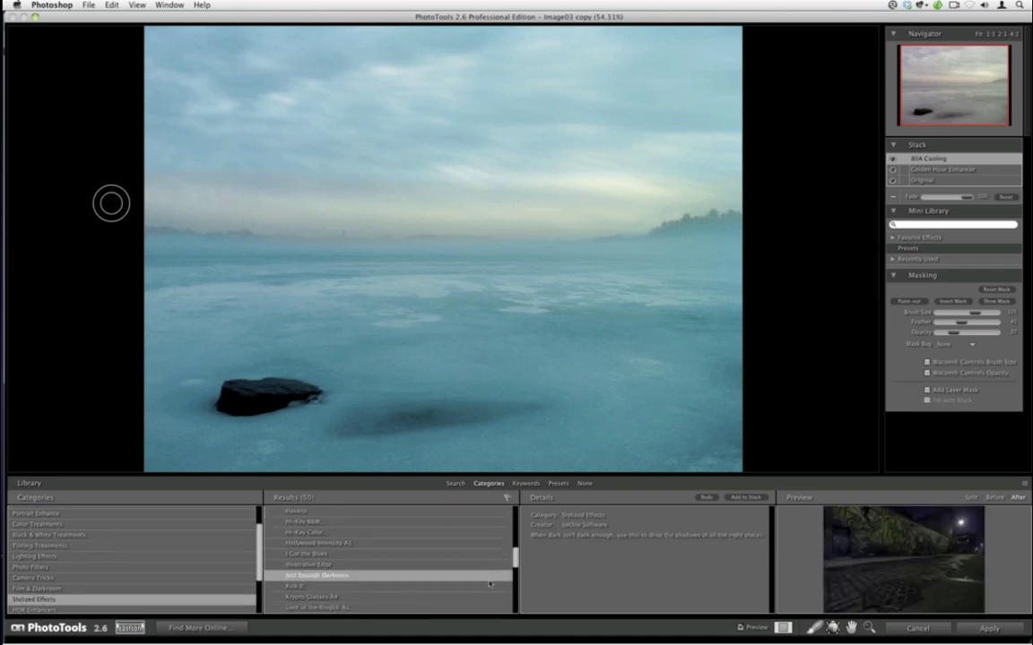
left_click(744, 497)
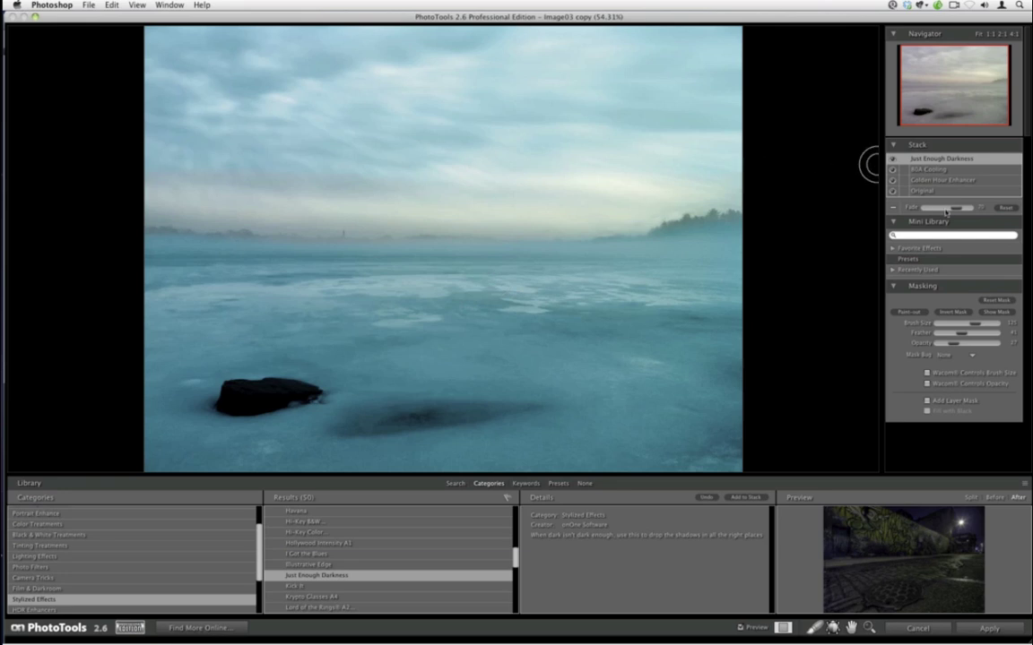
left_click_drag(953, 210, 941, 210)
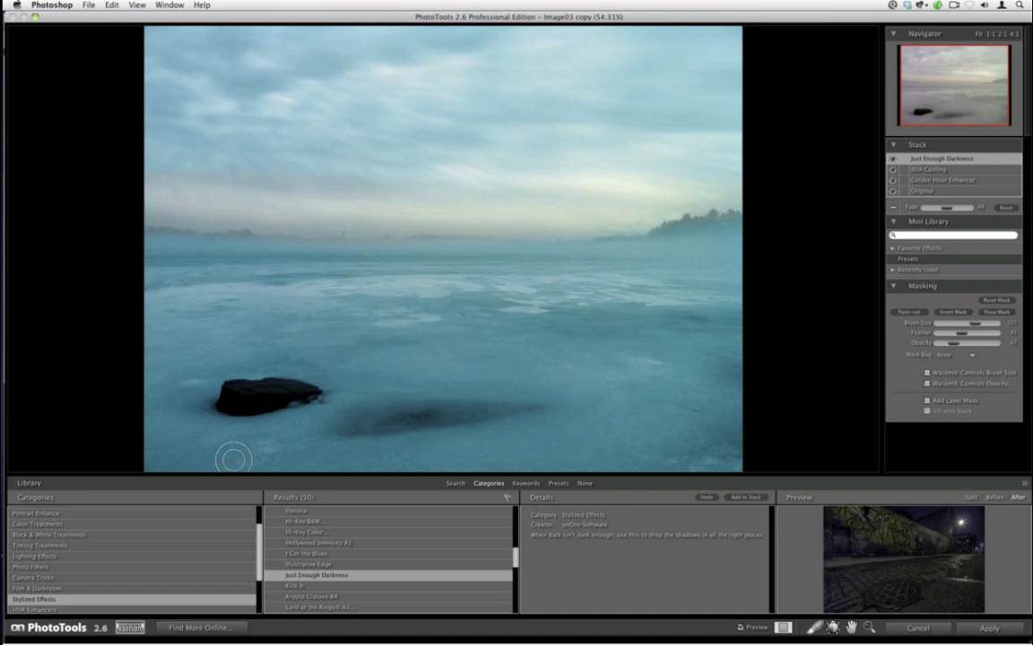
- Add the Graduated ND filter with the 1/2 option from Photo Filters to the stack
left_click(455, 483)
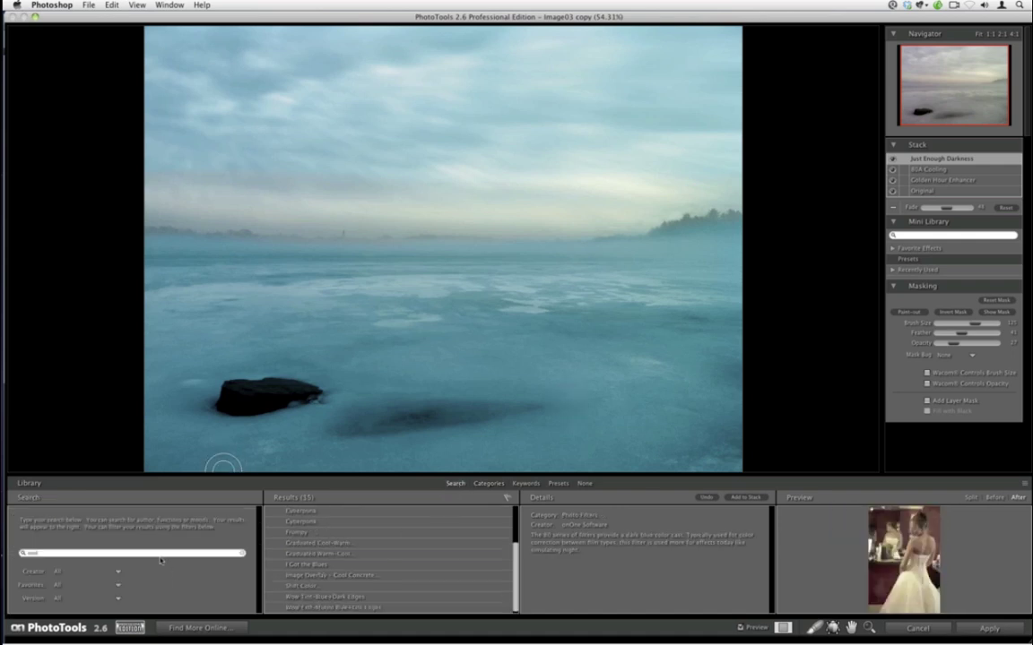
left_click(488, 483)
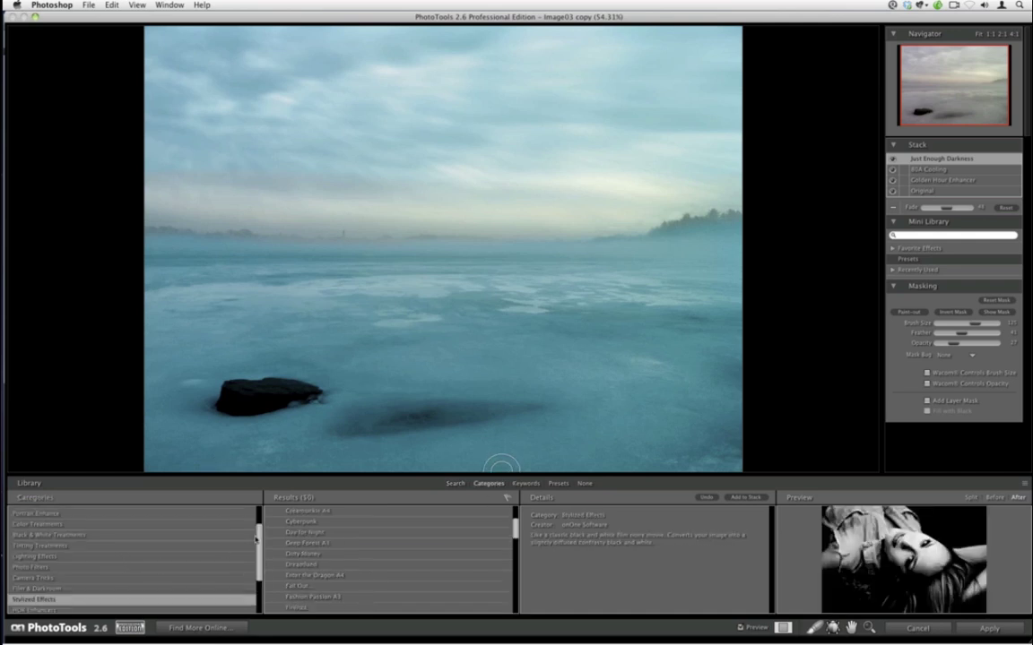
left_click_drag(261, 565, 257, 552)
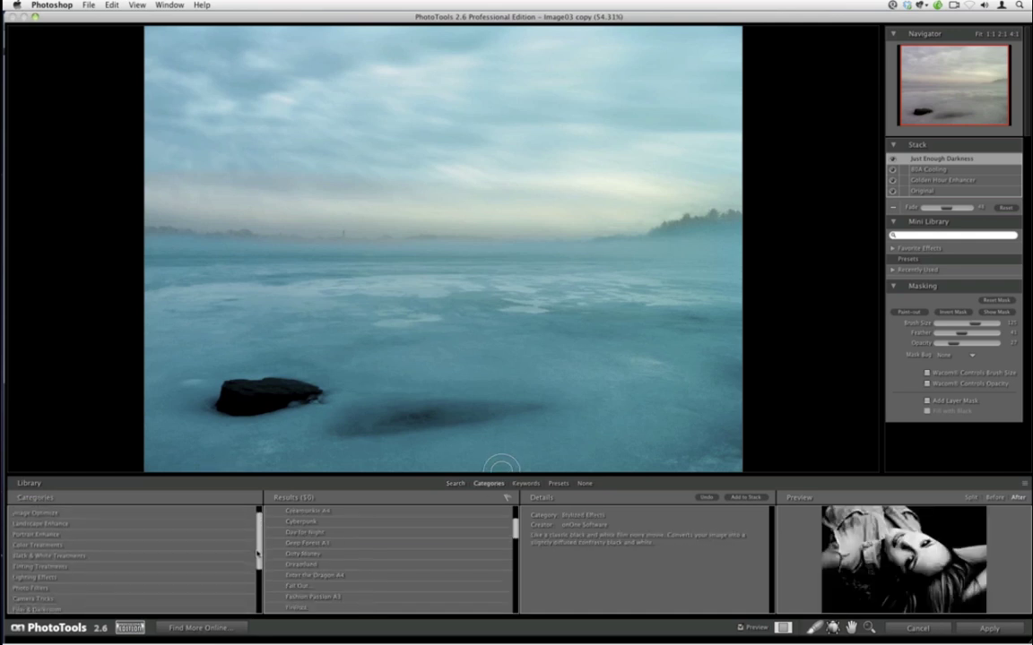
scroll(208, 524, "down", 1)
left_click(208, 578)
left_click(450, 577)
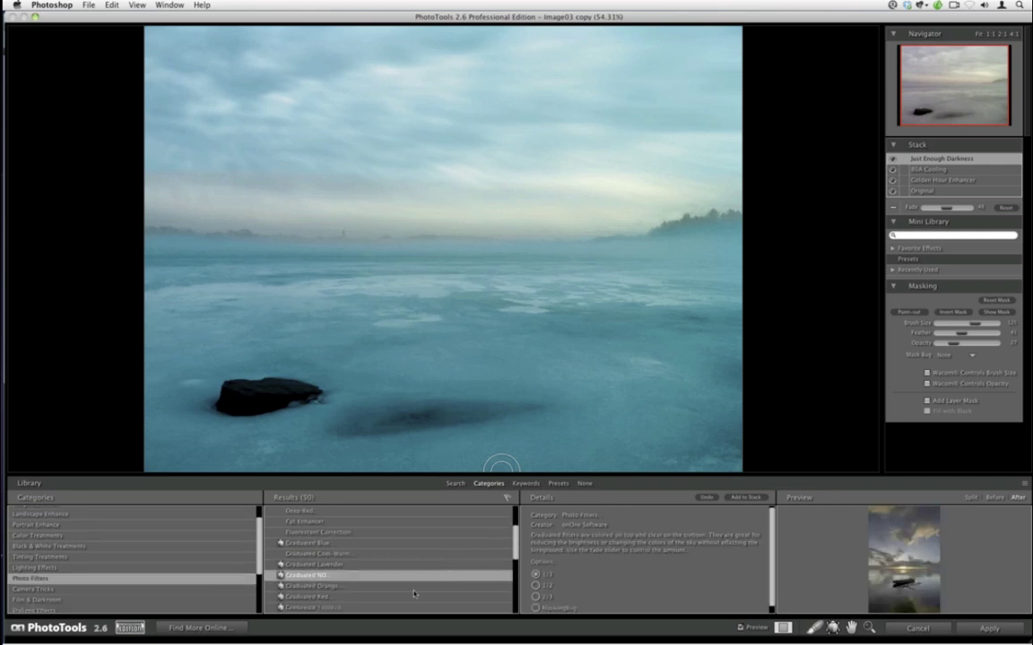
left_click(536, 585)
left_click(730, 498)
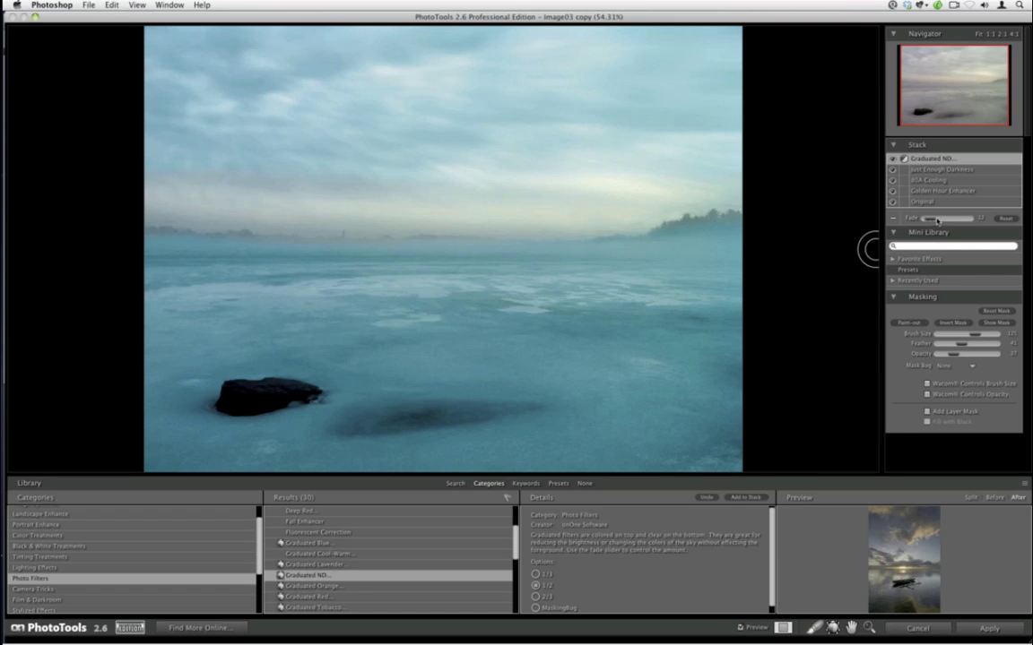
- Re-add the Graduated ND after checking its mask, and fade it to about 34
left_click_drag(949, 220, 955, 225)
left_click(985, 324)
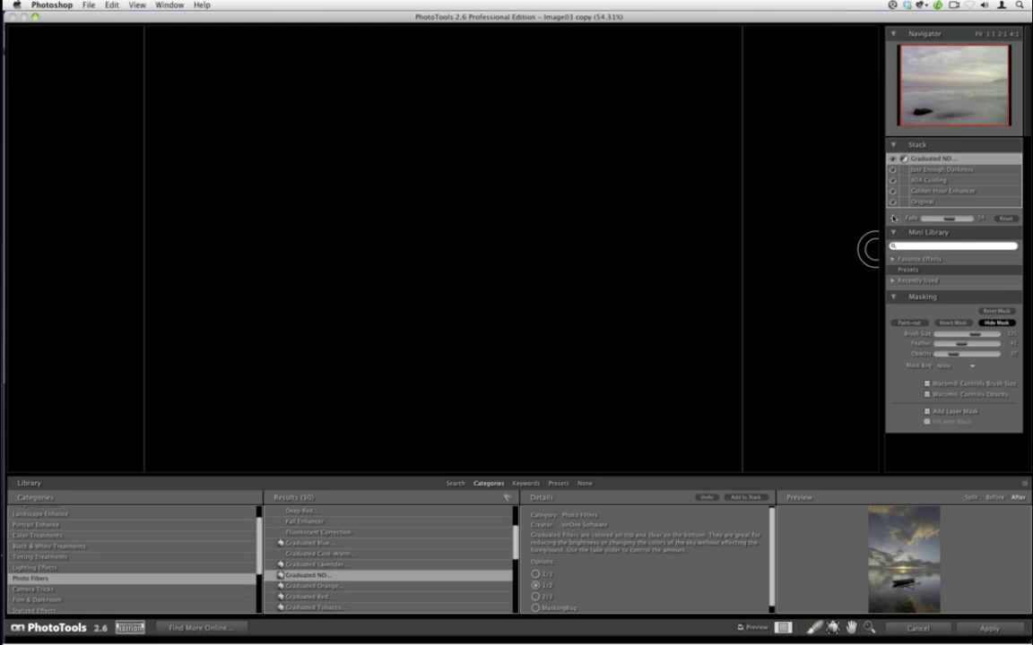
left_click(892, 218)
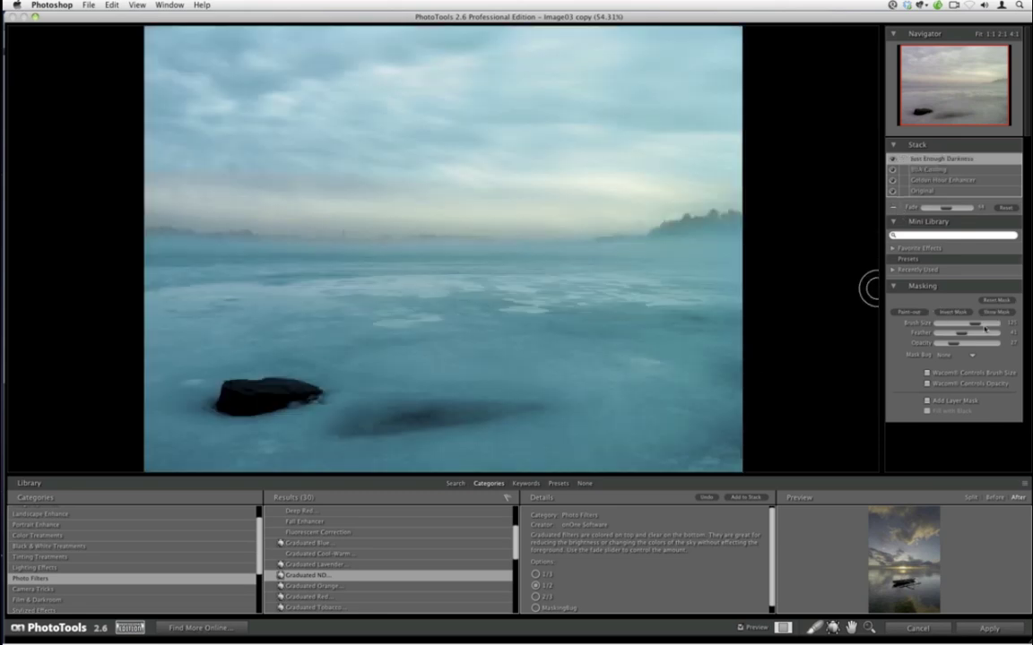
left_click(996, 311)
scroll(515, 547, "down", 3)
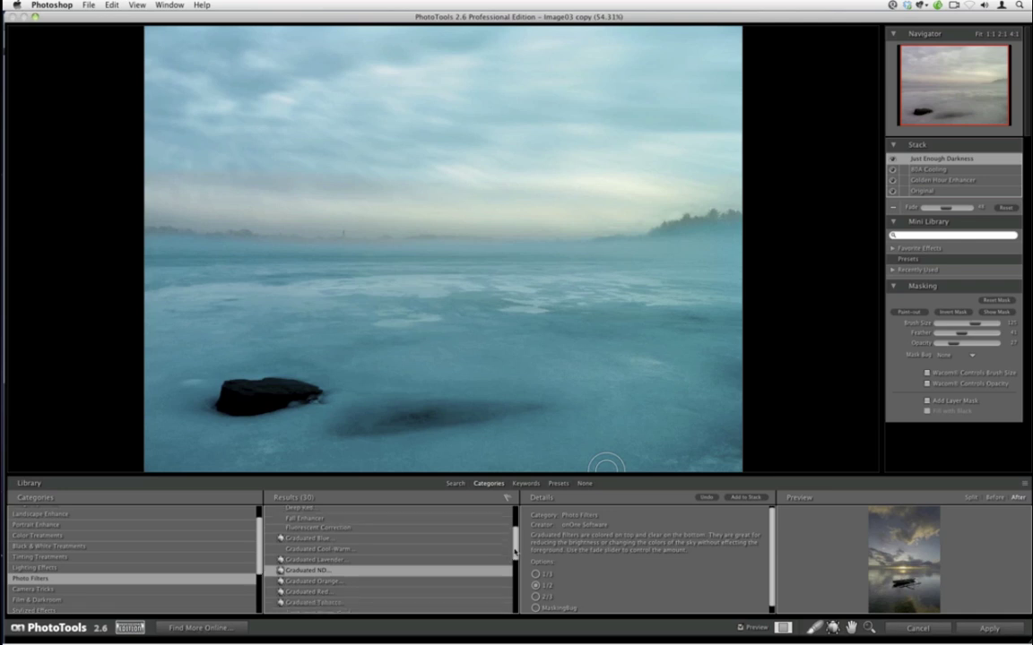
left_click(735, 498)
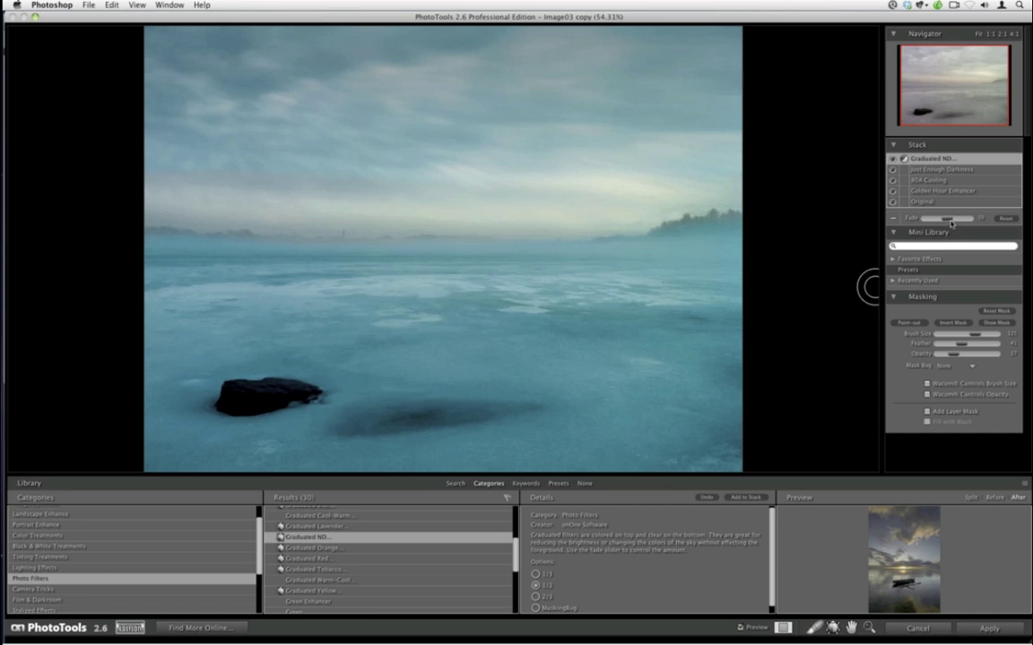
left_click_drag(948, 218, 943, 217)
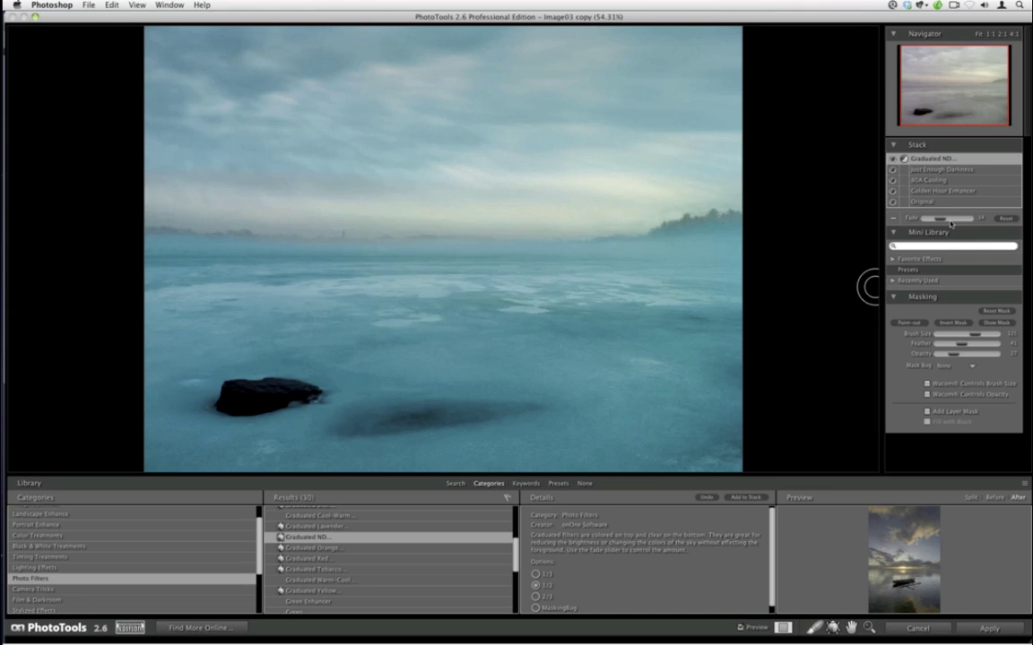
- Compare against the unfiltered original, then apply all stacked effects back to Photoshop
left_click(741, 627)
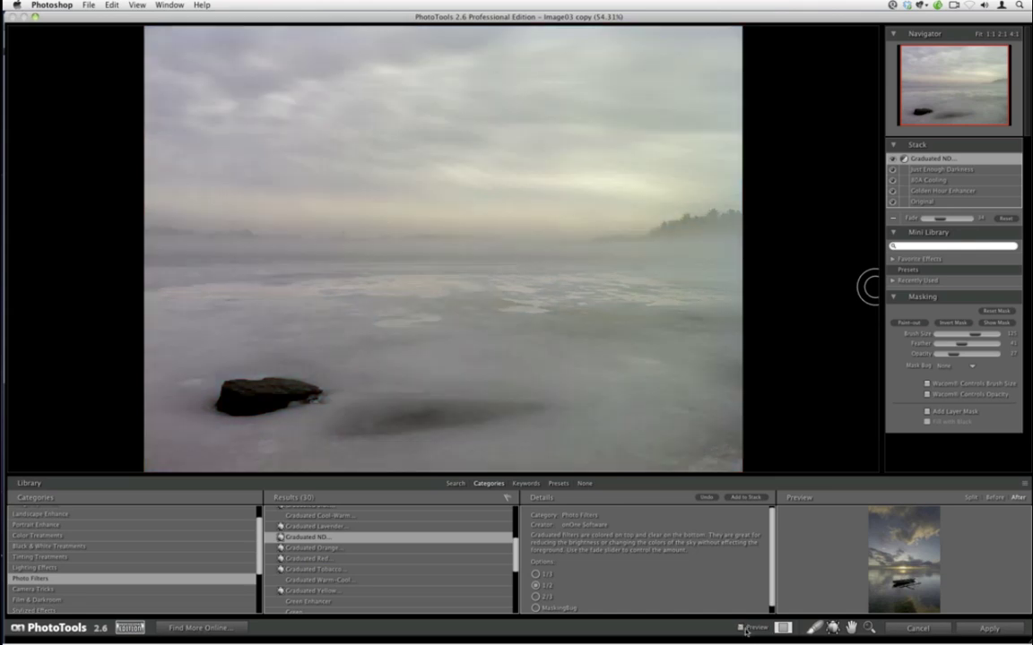
left_click(740, 628)
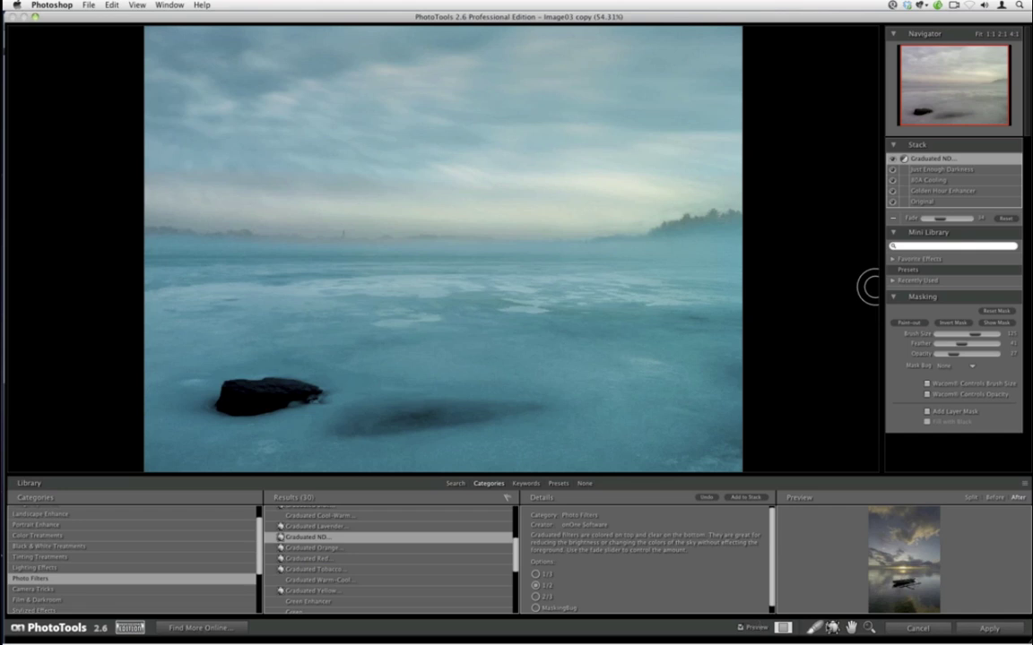
left_click(986, 627)
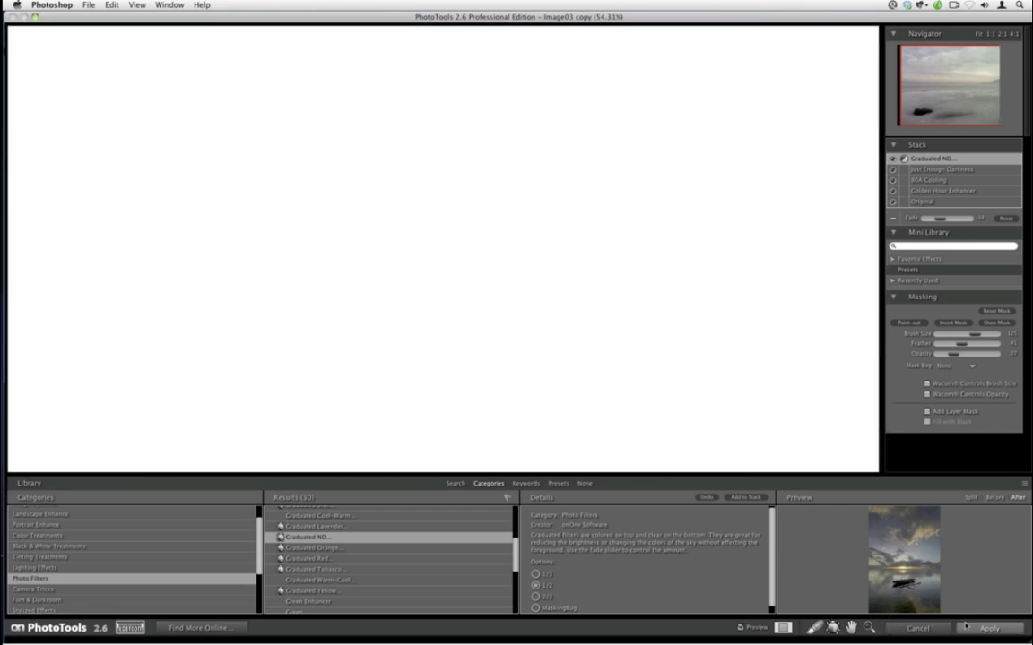
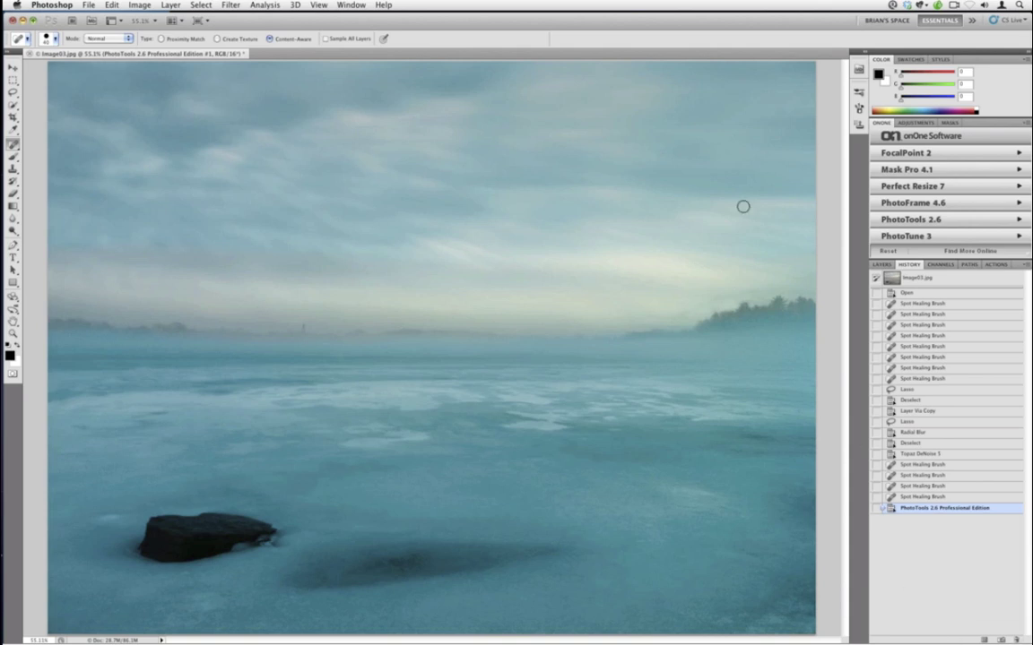
- From the Layers panel, launch onOne PhotoTools 2.6 on the foggy lake photo
left_click(881, 264)
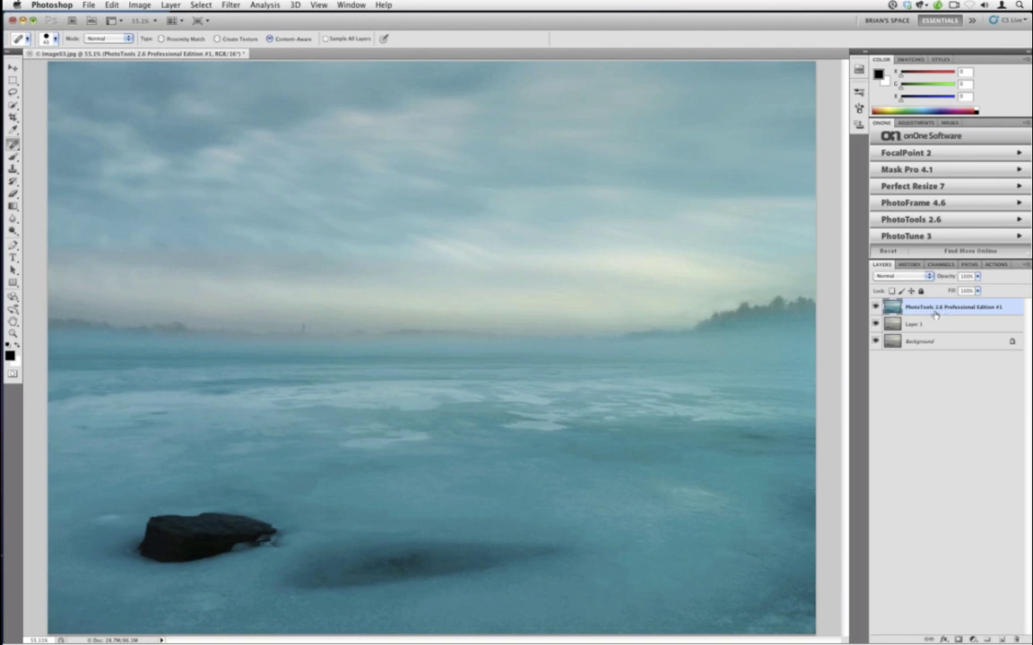
left_click(915, 219)
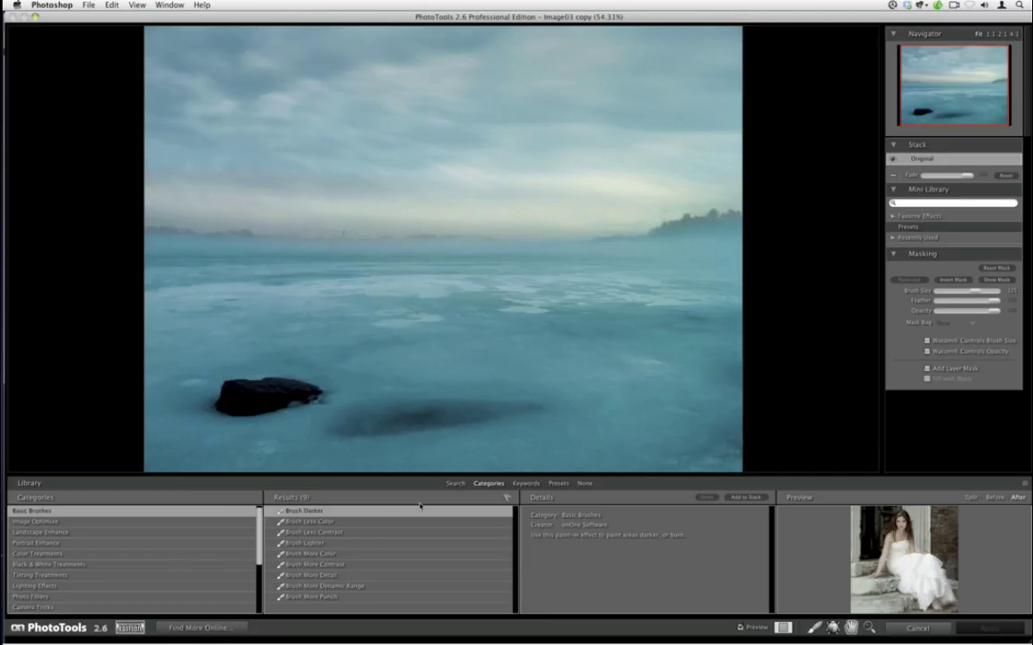
- Find the 'rainbow' effect, choose the Upper Right variant, and add it to the stack
left_click(454, 484)
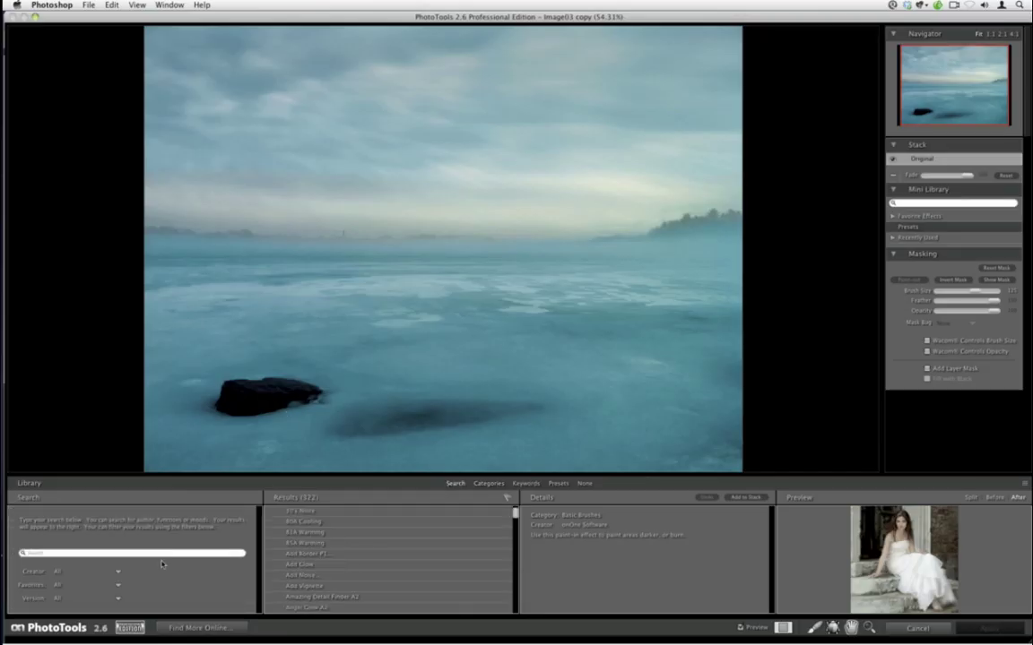
type("rainbow")
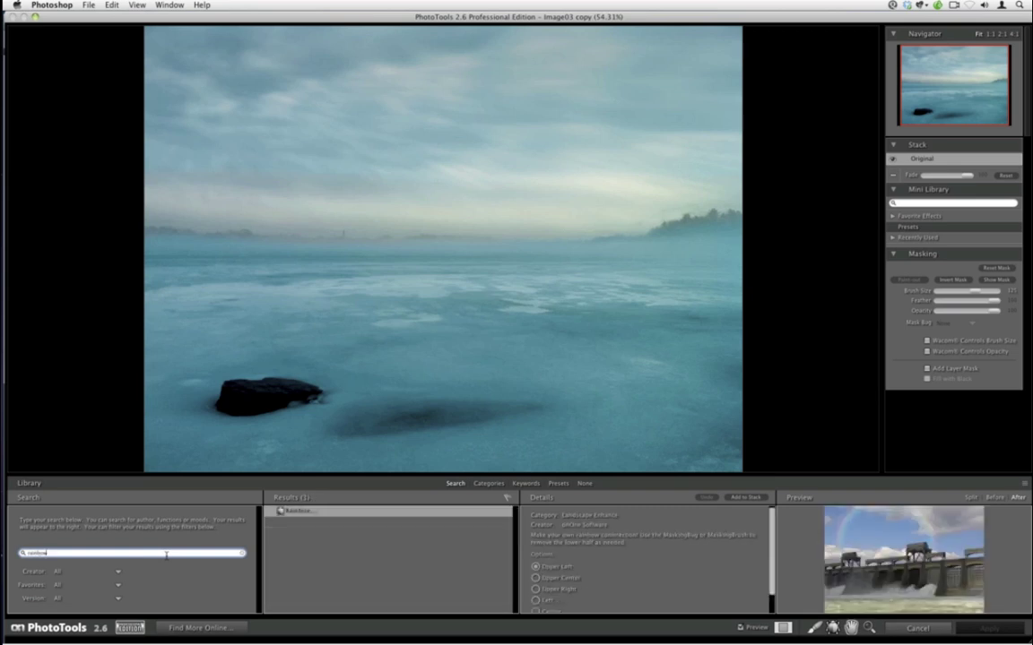
left_click(535, 589)
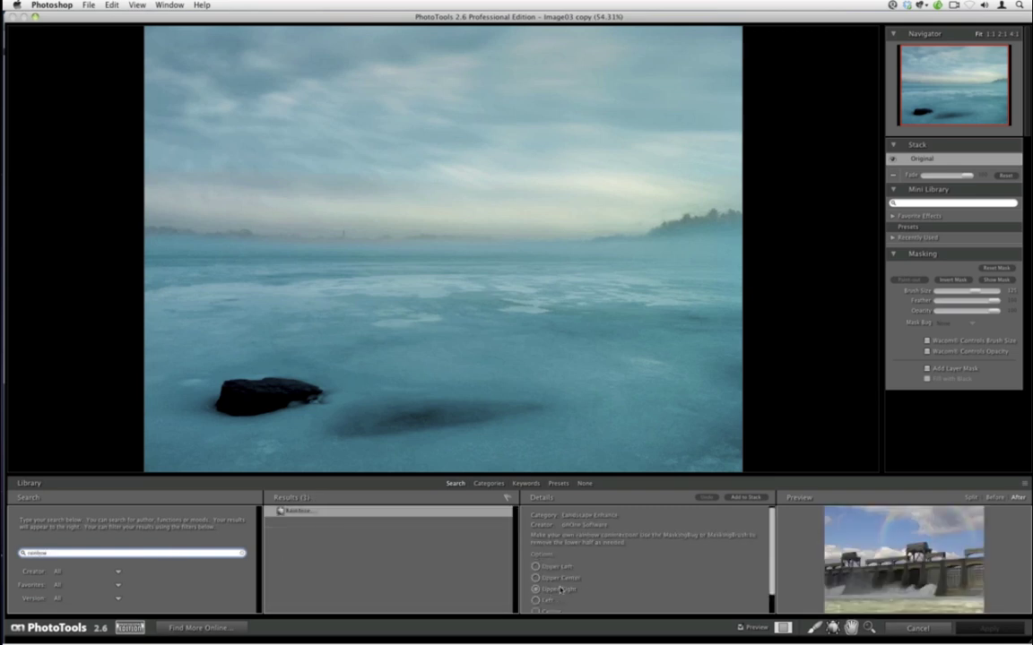
left_click(743, 497)
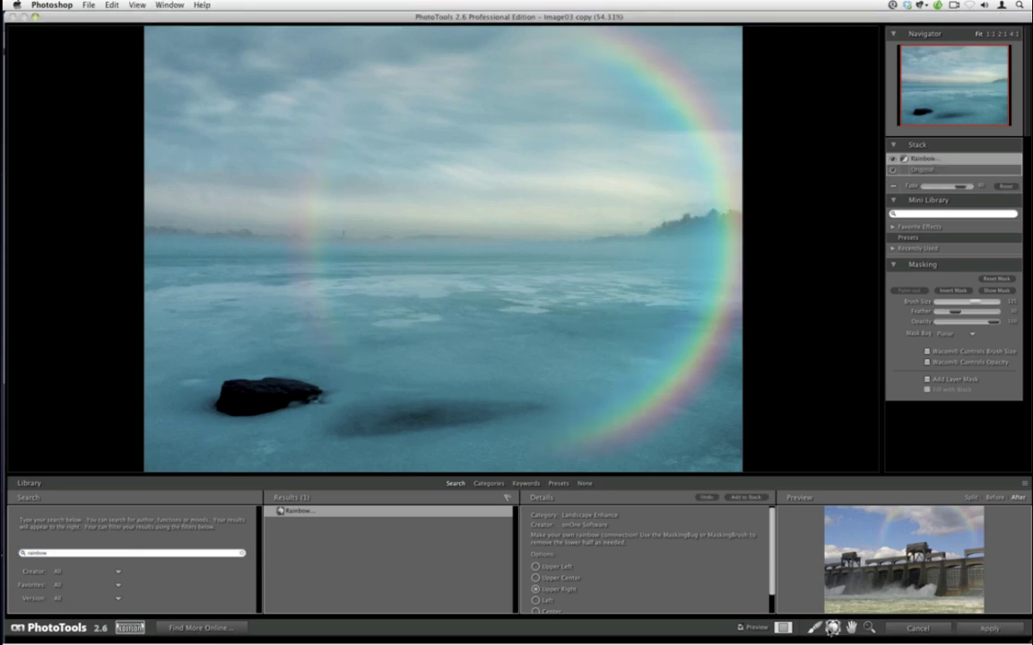
- Shrink the rainbow into a circle, then mask out its right-hand arc at full-opacity brush
mouse_move(430, 228)
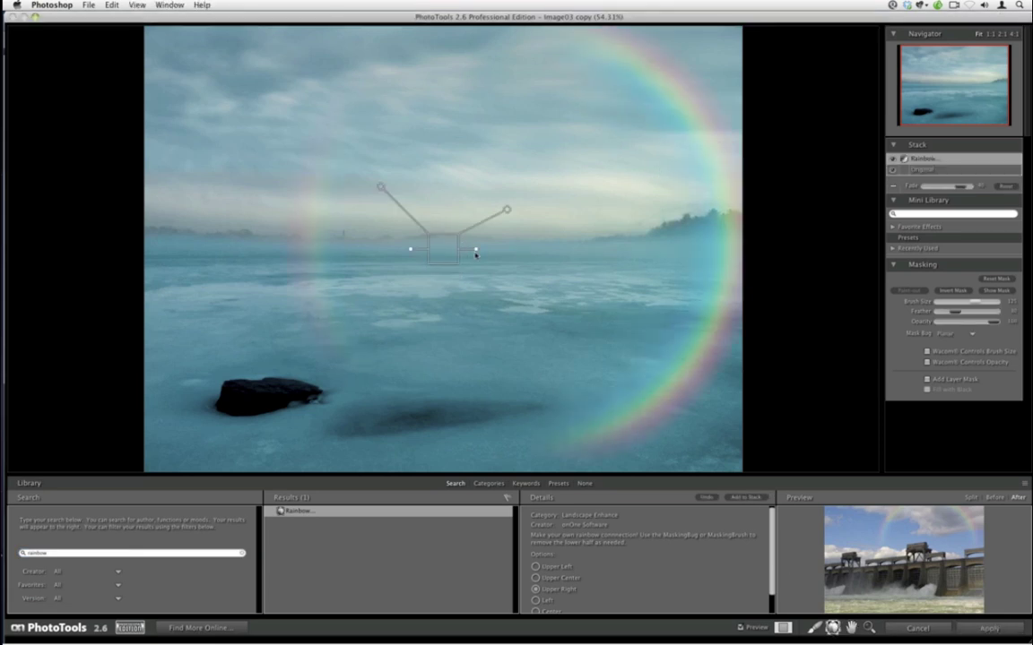
left_click_drag(476, 250, 473, 254)
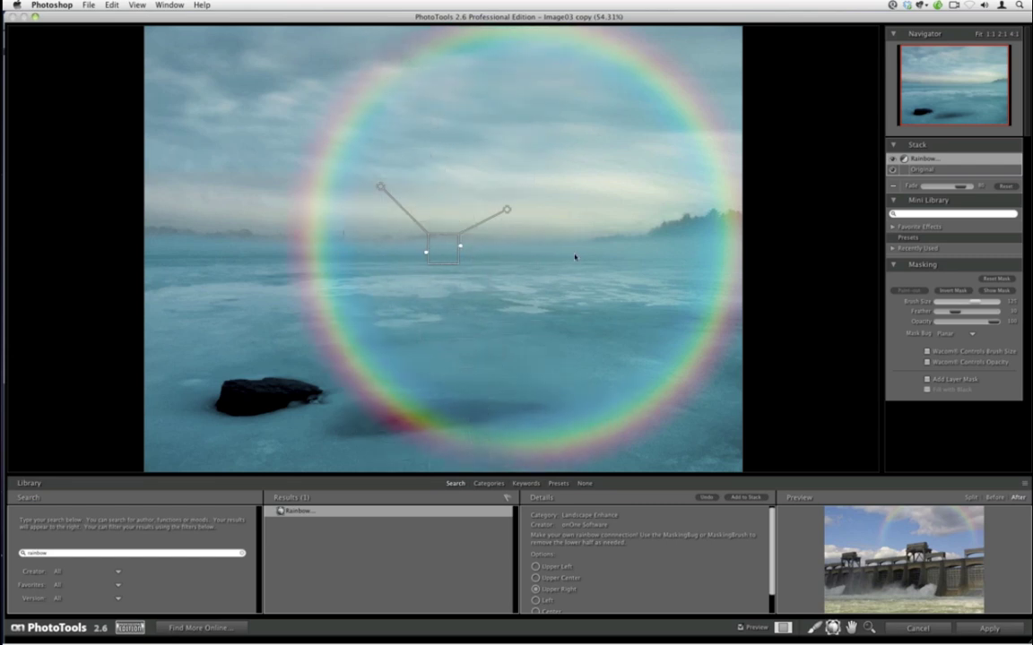
key("b")
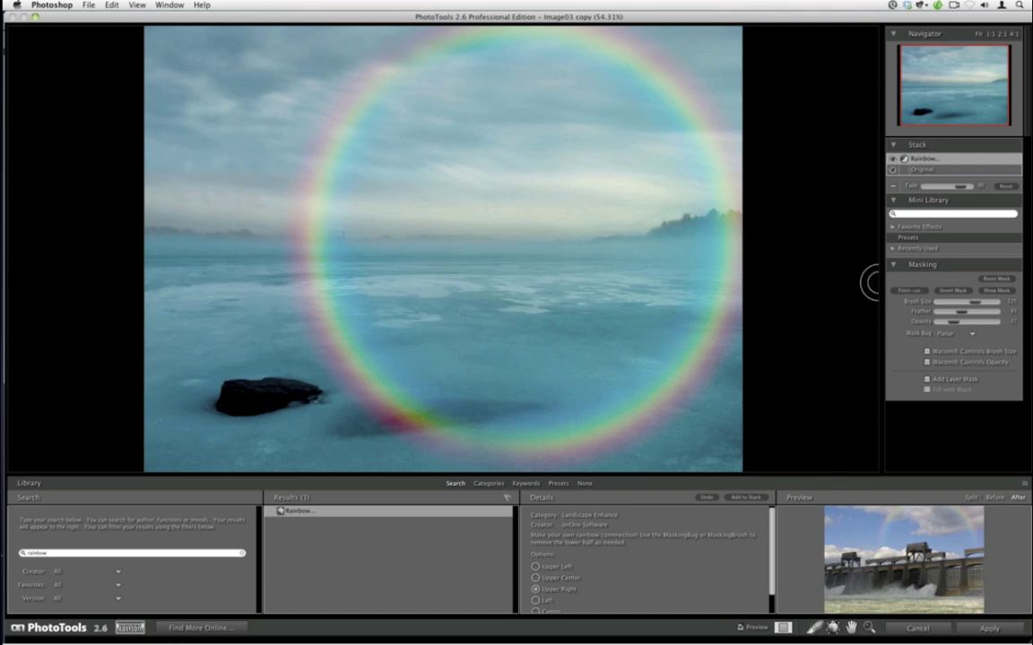
key("0")
mouse_move(699, 293)
left_mouse_down()
mouse_move(730, 264)
mouse_move(724, 238)
mouse_move(688, 397)
mouse_move(549, 459)
left_mouse_up()
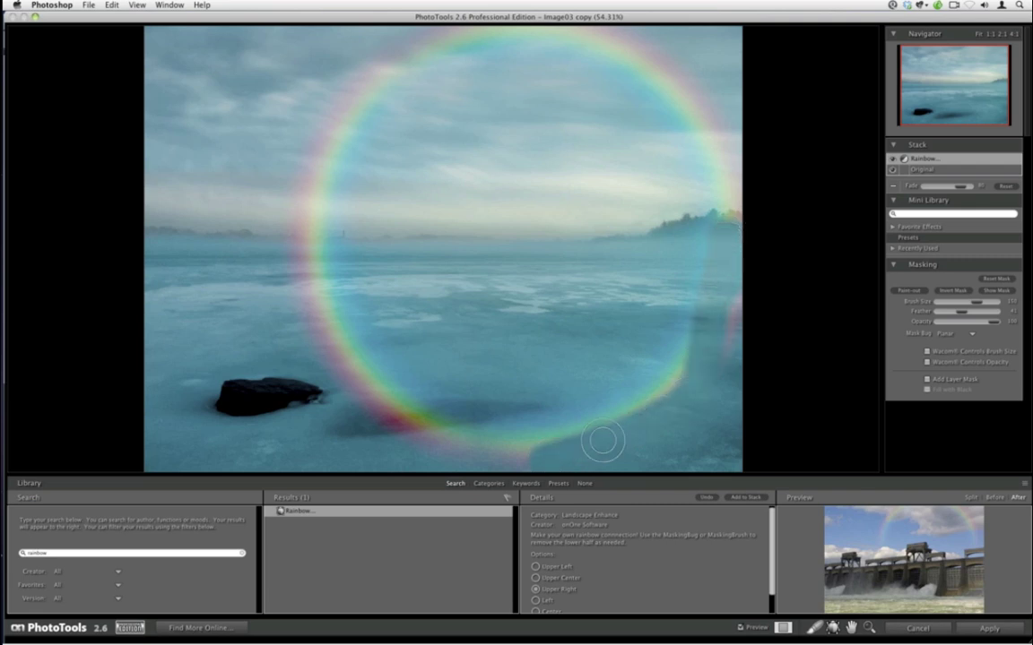
- Mask out the lower-left arc with a larger brush, fine-tune Fade, and apply the rainbow
key("bracketright")
mouse_move(622, 410)
left_mouse_down()
mouse_move(512, 432)
mouse_move(396, 417)
mouse_move(346, 335)
mouse_move(299, 296)
mouse_move(282, 240)
mouse_move(296, 235)
left_mouse_up()
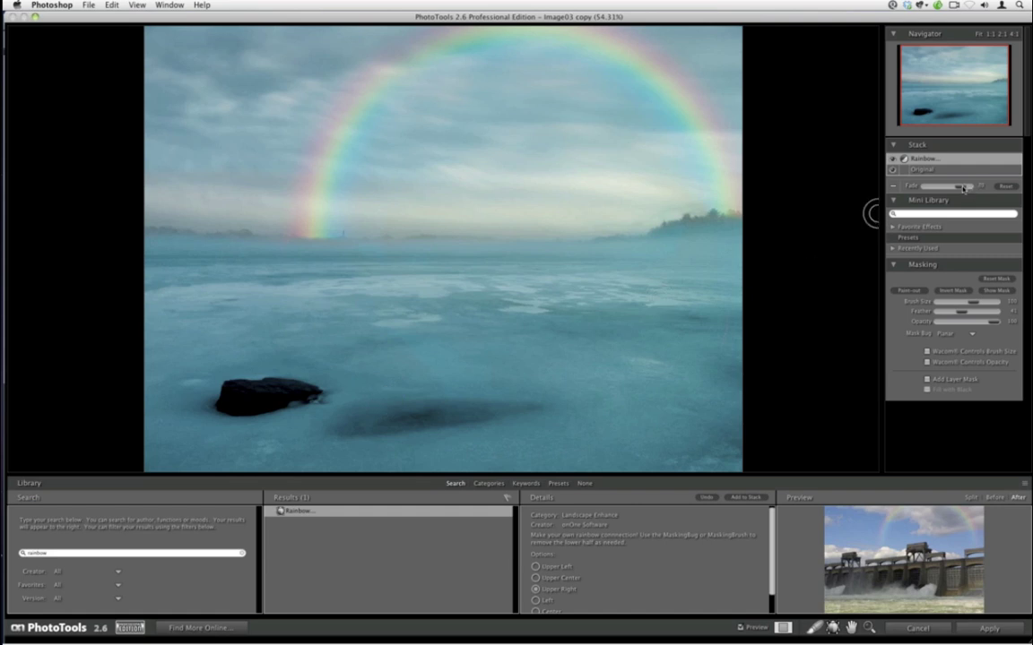
left_click_drag(963, 189, 945, 188)
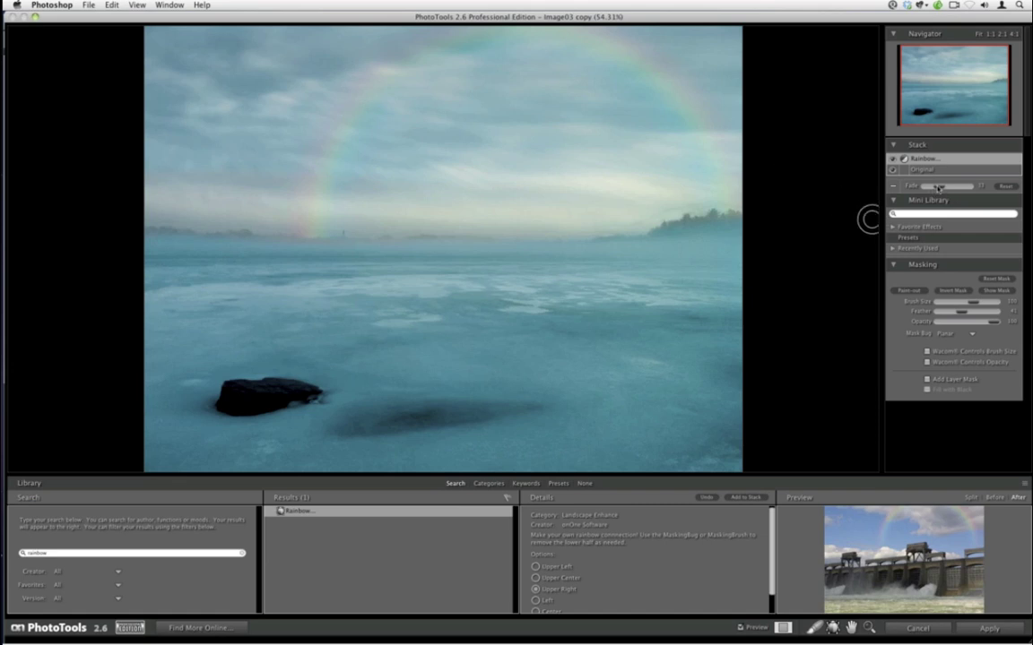
left_click_drag(939, 188, 948, 189)
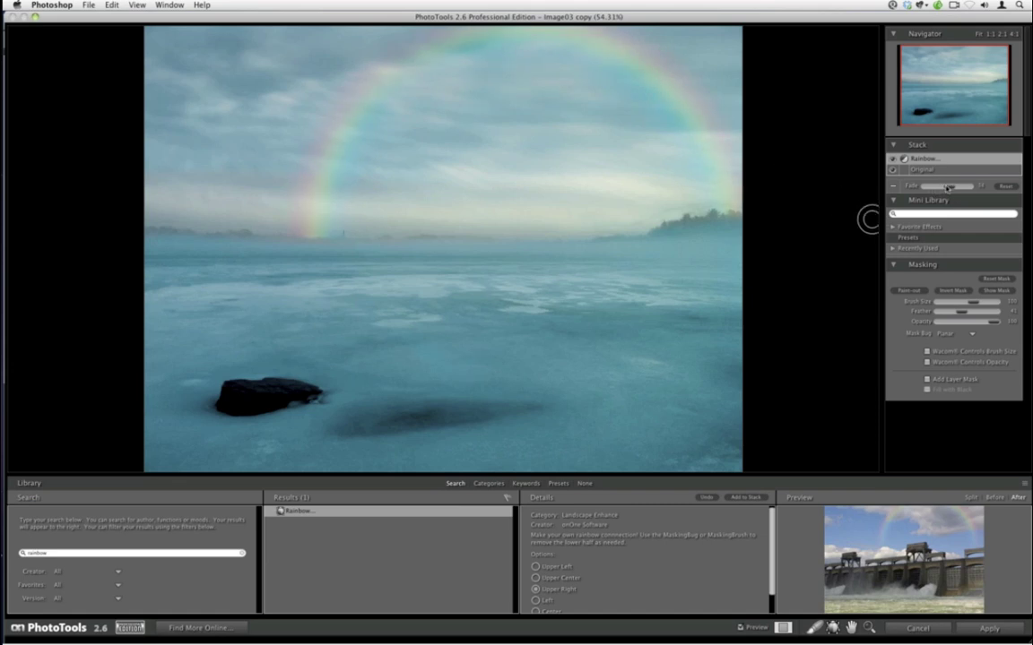
left_click(974, 628)
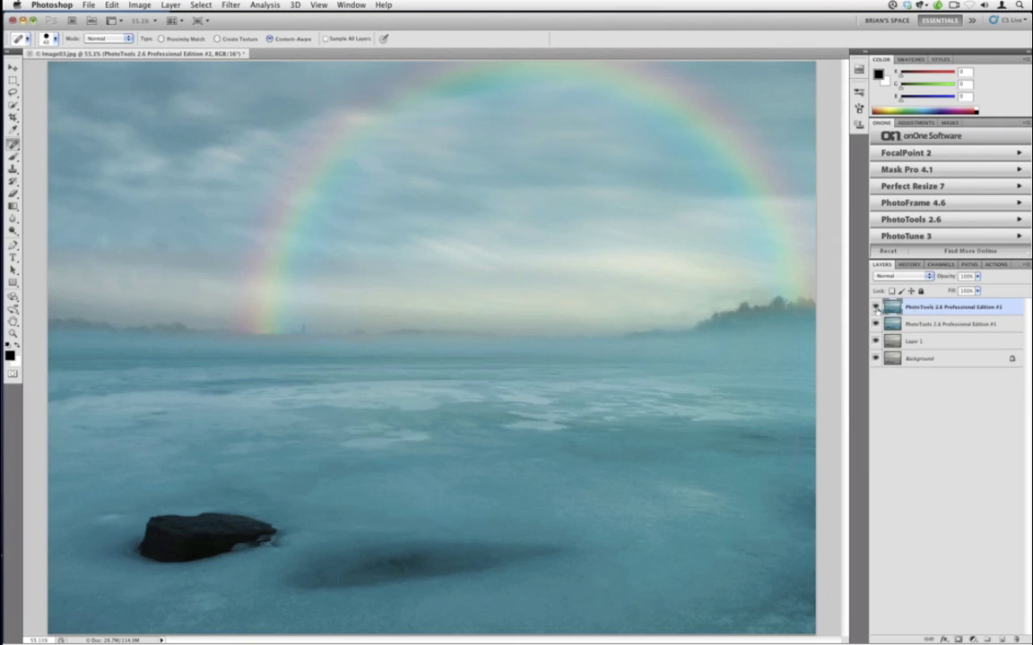
left_click(875, 307)
left_click(876, 307)
key("super+t")
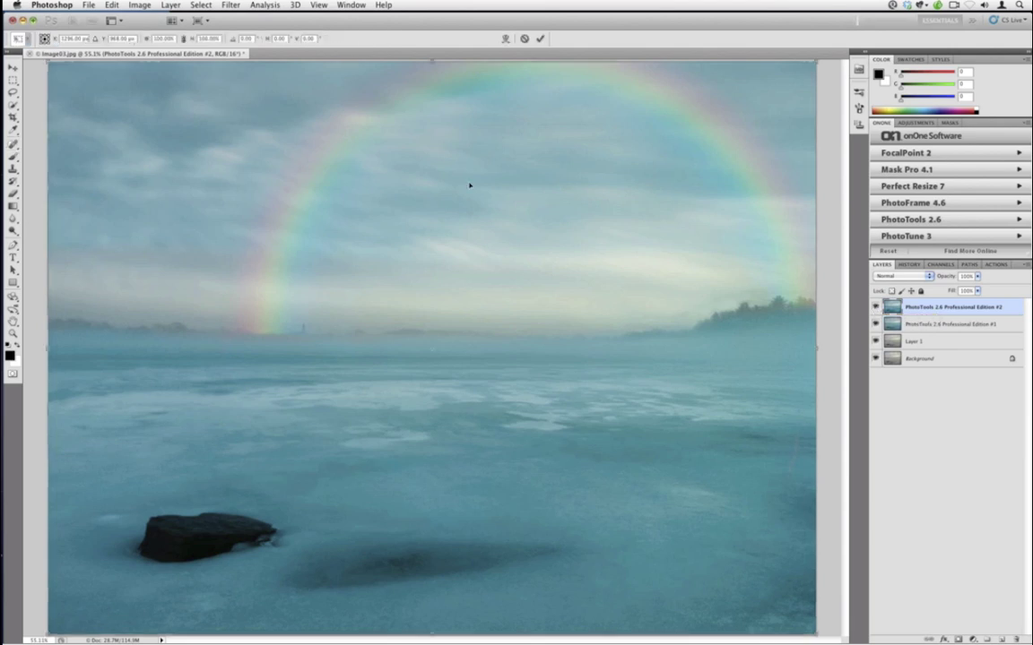
left_click_drag(465, 185, 411, 188)
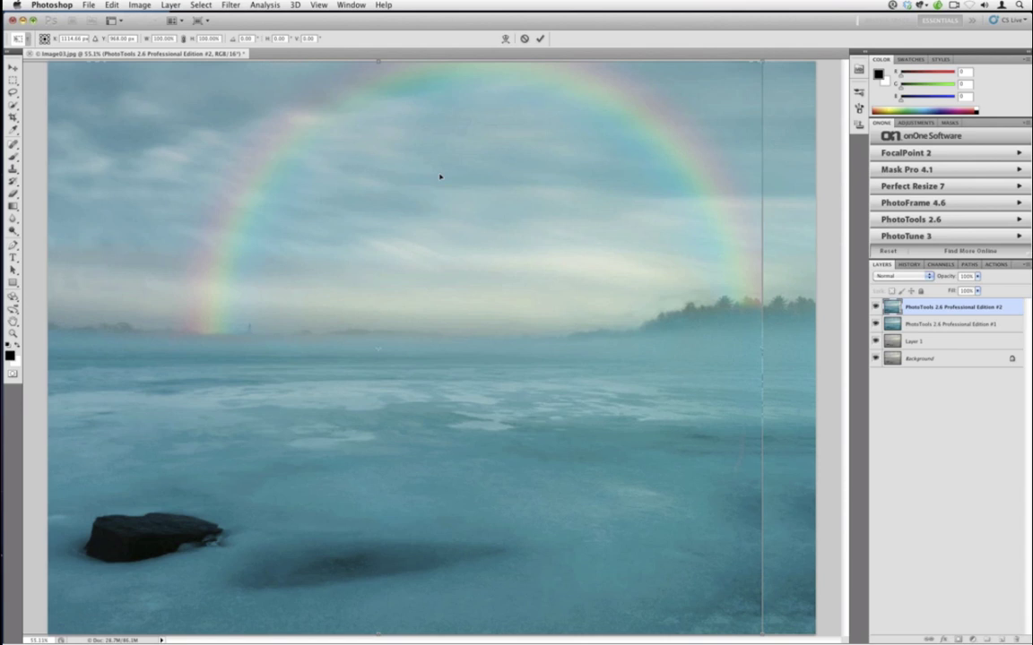
left_click(523, 39)
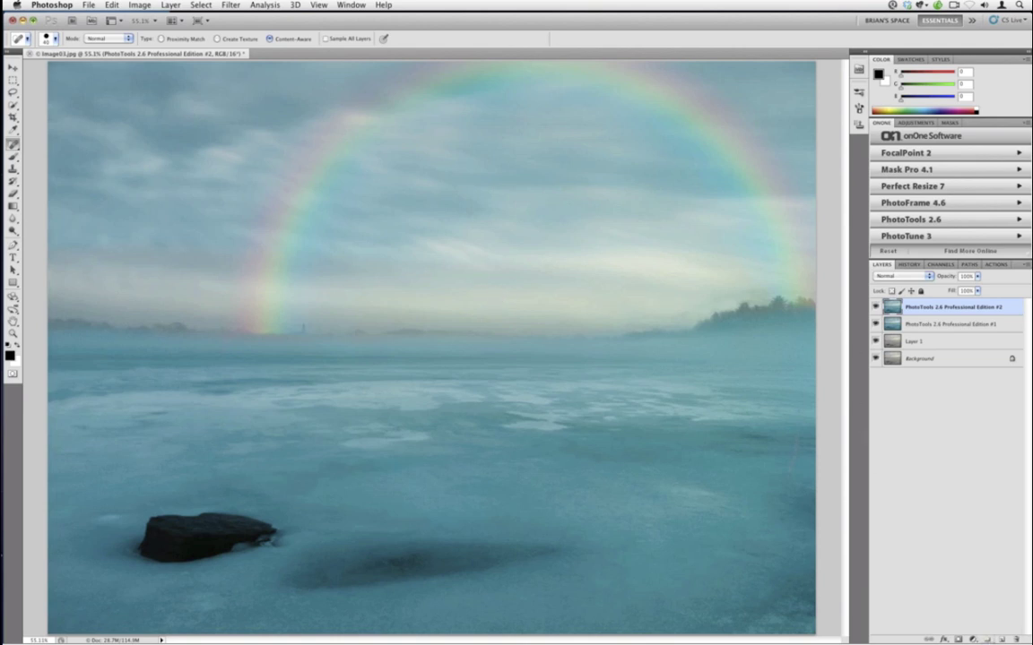
key("super+alt+h")
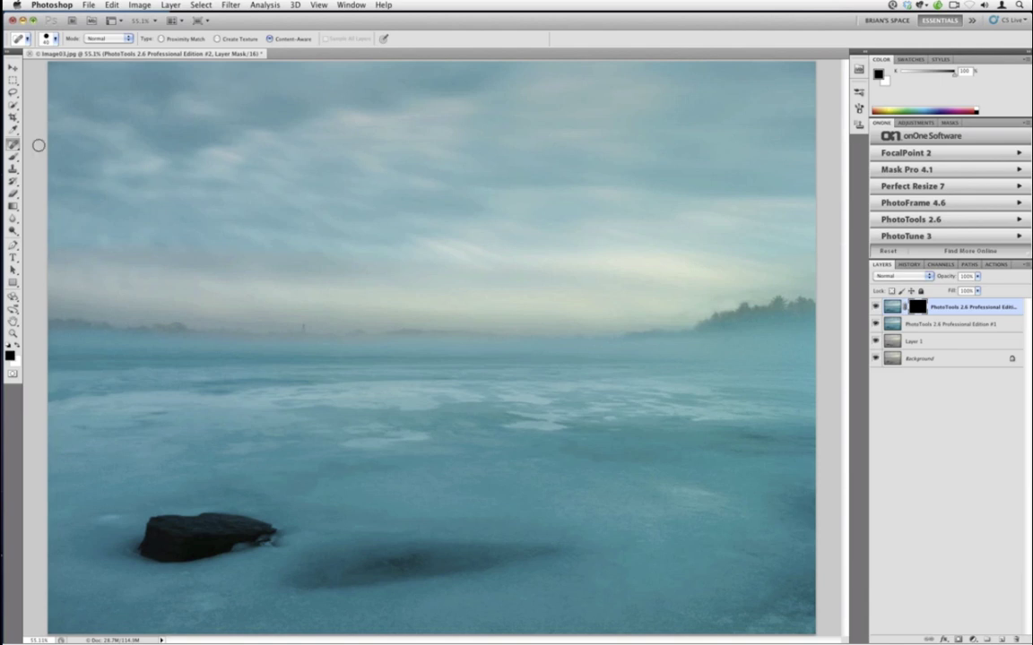
- Paint white on the layer mask with an enlarged brush to reveal the rainbow arch
left_click(12, 157)
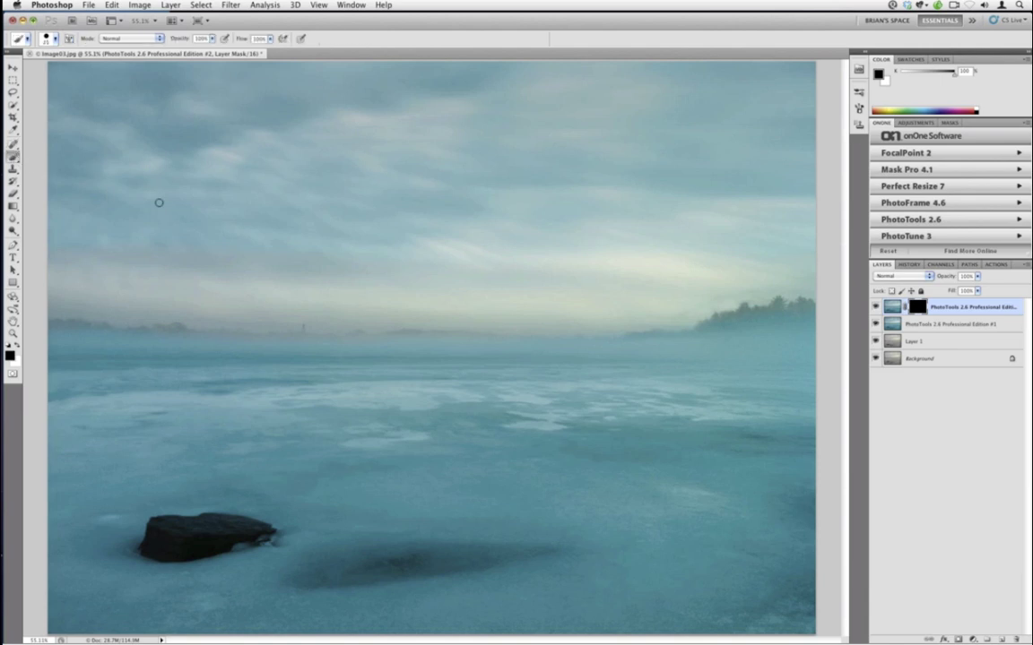
key("x")
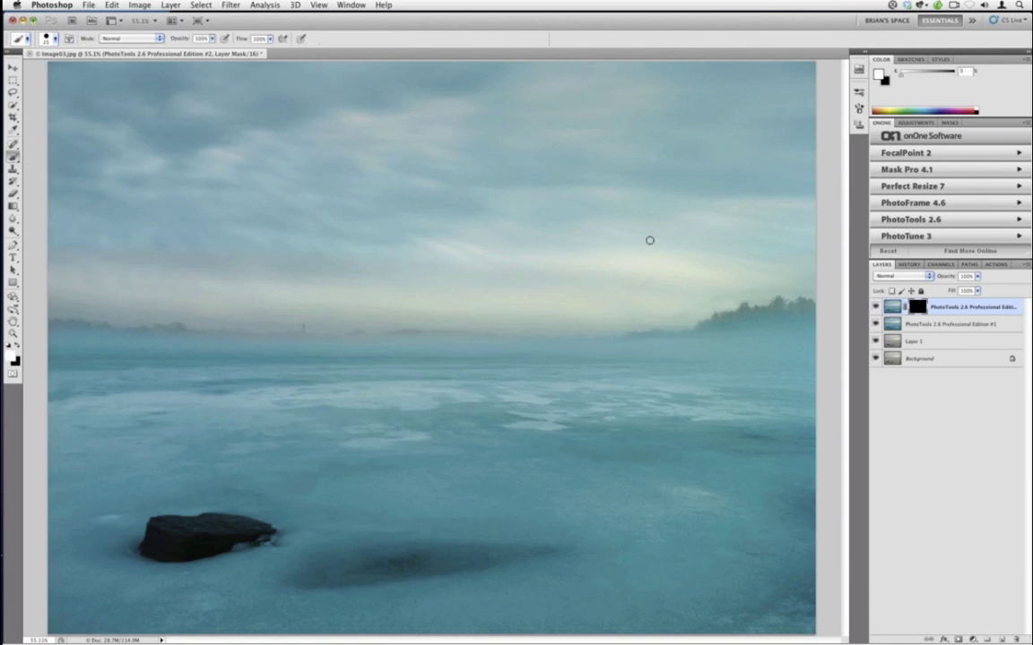
key("bracketright")
key("bracketright")
key("bracketright")
key("bracketright")
mouse_move(731, 299)
left_mouse_down()
mouse_move(735, 157)
mouse_move(774, 267)
mouse_move(780, 200)
mouse_move(730, 102)
mouse_move(635, 51)
mouse_move(589, 93)
mouse_move(573, 84)
mouse_move(499, 114)
mouse_move(415, 122)
mouse_move(379, 188)
mouse_move(391, 144)
mouse_move(337, 150)
mouse_move(326, 192)
mouse_move(340, 164)
mouse_move(335, 202)
mouse_move(294, 328)
mouse_move(273, 337)
mouse_move(303, 210)
mouse_move(265, 282)
mouse_move(275, 233)
mouse_move(383, 100)
mouse_move(444, 56)
mouse_move(425, 67)
mouse_move(608, 71)
mouse_move(713, 137)
mouse_move(552, 69)
mouse_move(386, 98)
mouse_move(338, 121)
mouse_move(360, 102)
mouse_move(293, 212)
mouse_move(265, 315)
left_mouse_up()
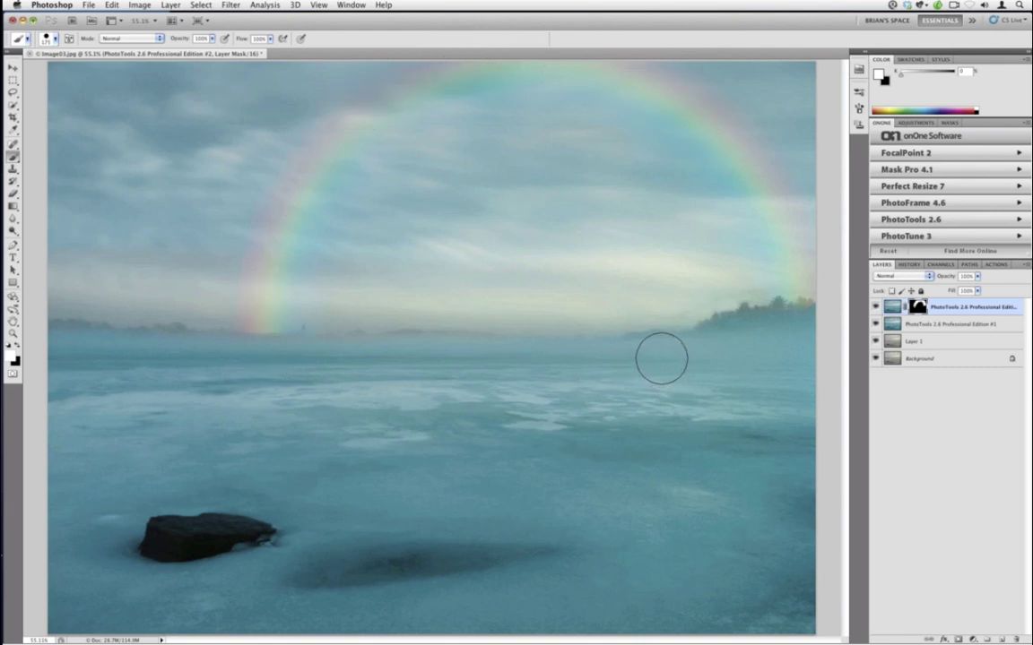
- Free Transform the rainbow: move it left, rotate slightly, and enlarge toward the lower right
key("super+t")
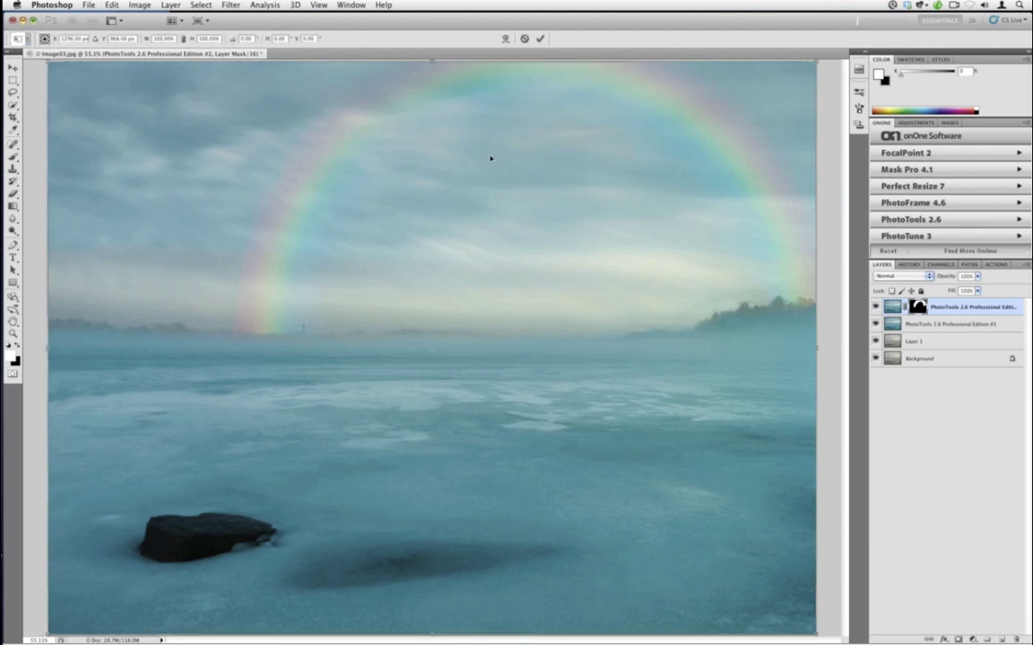
left_click_drag(484, 163, 350, 170)
left_click_drag(698, 93, 556, 235)
left_click_drag(610, 611, 641, 621)
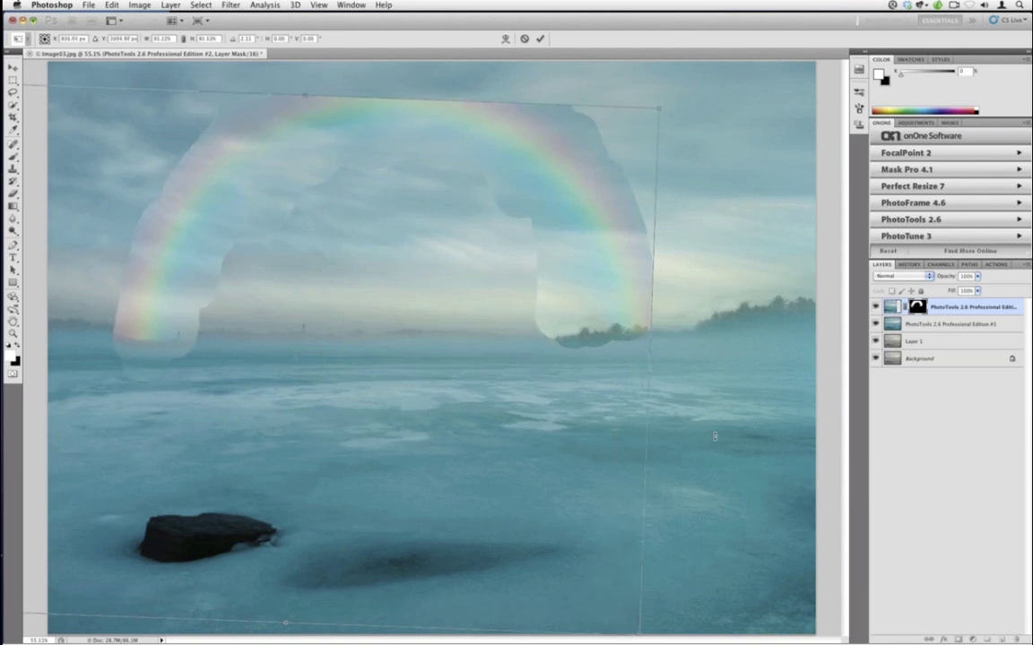
key("Return")
- Paint black on the mask near the trees and lower-left edge, then delete the rainbow layer
key("b")
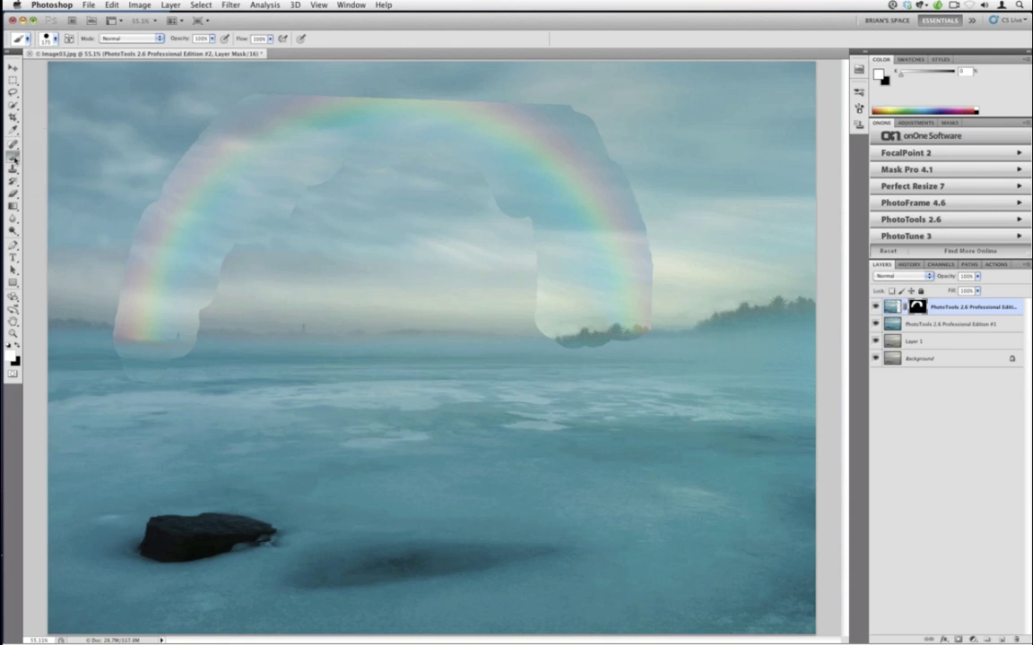
key("x")
mouse_move(535, 357)
left_mouse_down()
mouse_move(549, 350)
mouse_move(539, 350)
mouse_move(538, 306)
mouse_move(572, 322)
mouse_move(594, 366)
mouse_move(595, 357)
mouse_move(647, 360)
left_mouse_up()
mouse_move(228, 369)
left_mouse_down()
mouse_move(113, 362)
mouse_move(99, 345)
mouse_move(99, 296)
mouse_move(96, 335)
mouse_move(102, 311)
mouse_move(120, 400)
mouse_move(194, 345)
mouse_move(217, 303)
mouse_move(214, 316)
mouse_move(220, 246)
mouse_move(221, 271)
mouse_move(199, 302)
mouse_move(248, 231)
mouse_move(303, 206)
mouse_move(398, 243)
left_mouse_up()
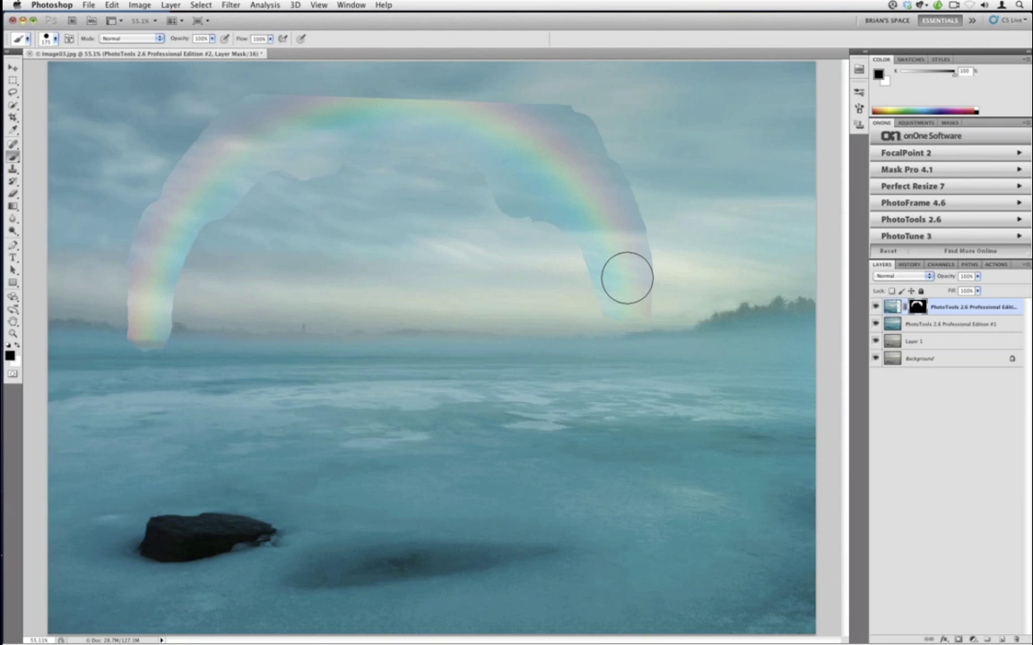
mouse_move(1008, 309)
left_mouse_down()
mouse_move(936, 515)
mouse_move(1016, 639)
left_mouse_up()
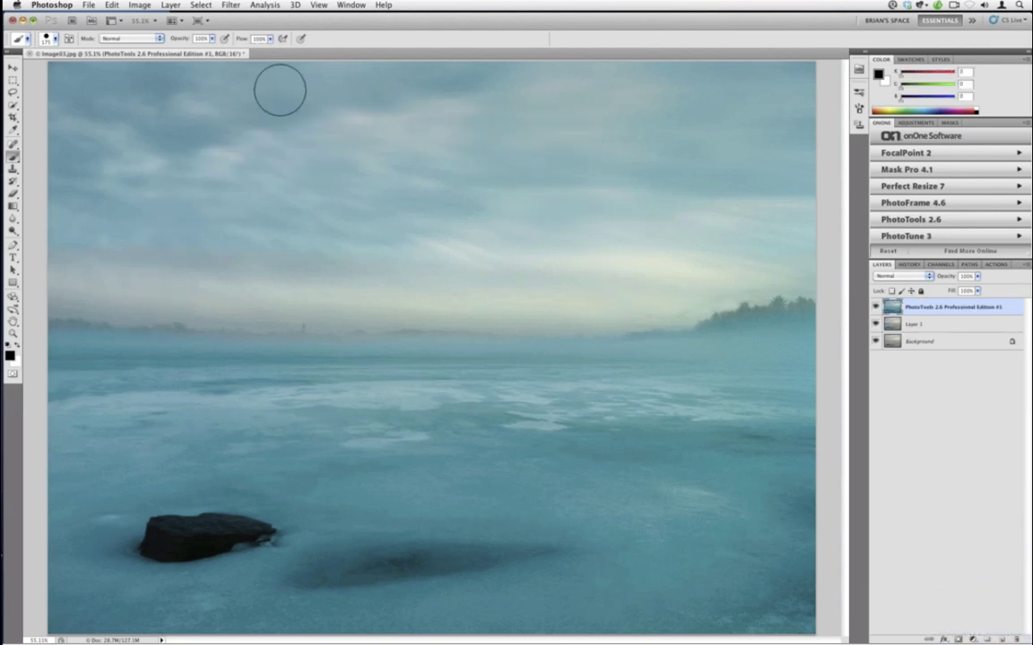
- Create a new Layer 2 and fill it with black
left_click(126, 6)
mouse_move(171, 5)
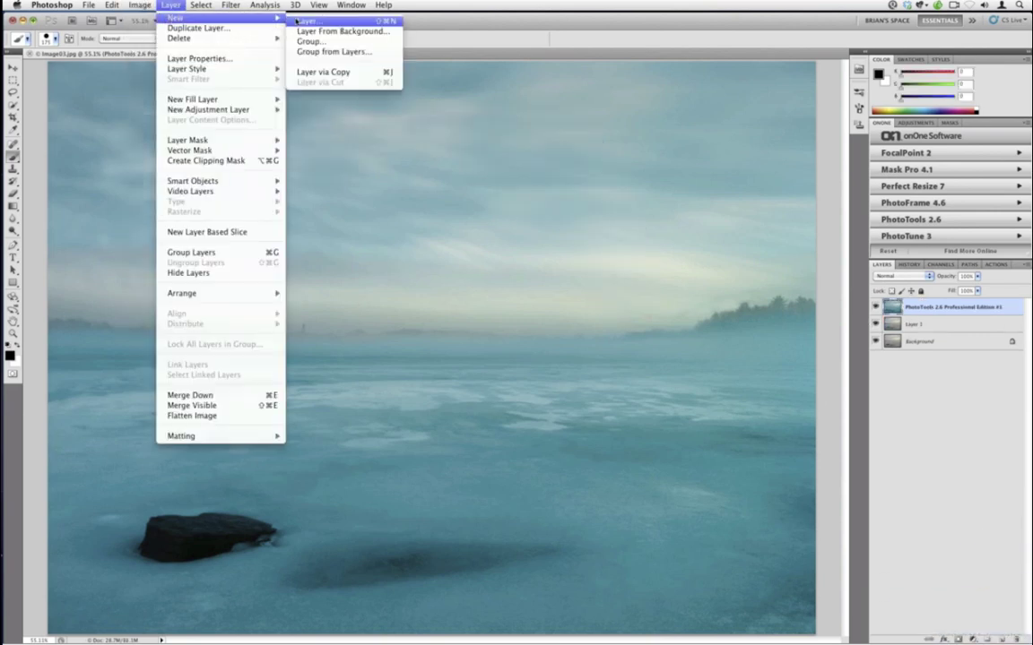
left_click(305, 20)
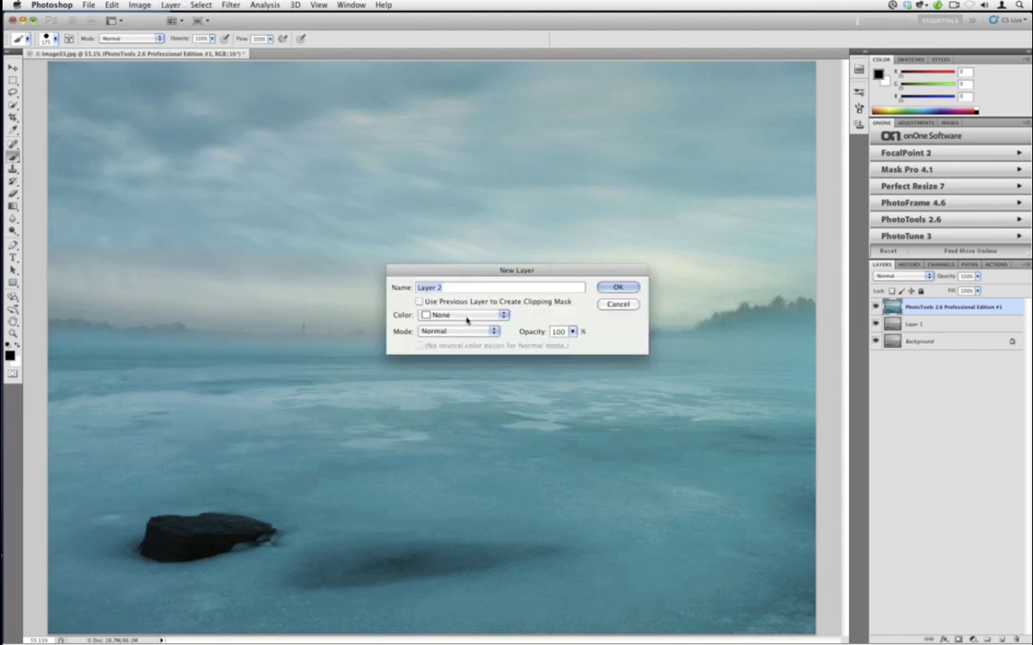
left_click(617, 288)
left_click(111, 5)
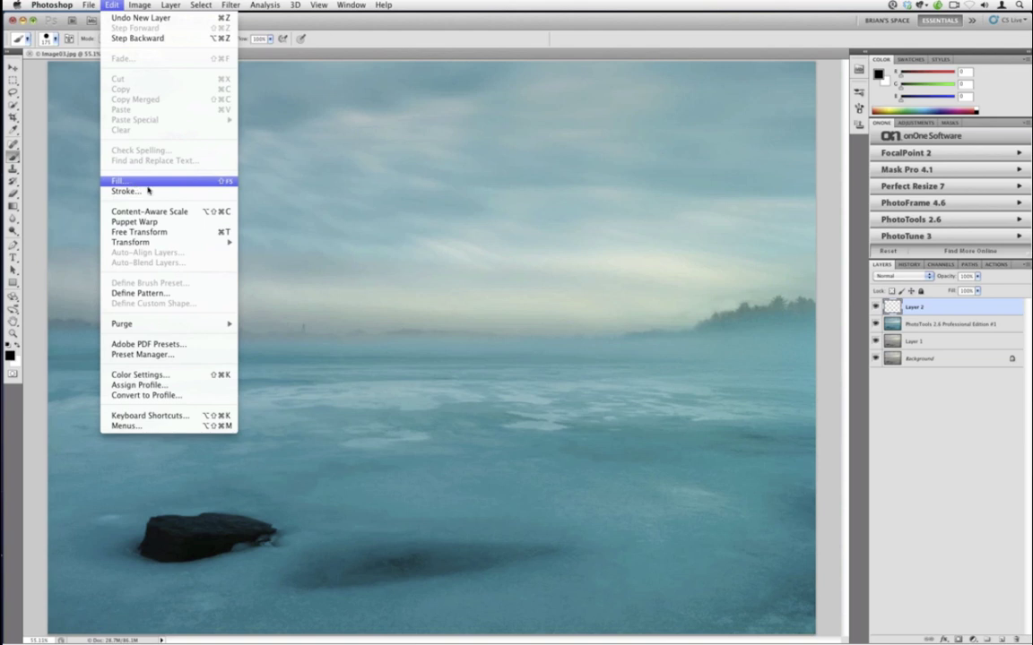
left_click(135, 185)
left_click(501, 278)
left_click(483, 350)
left_click(583, 268)
key("b")
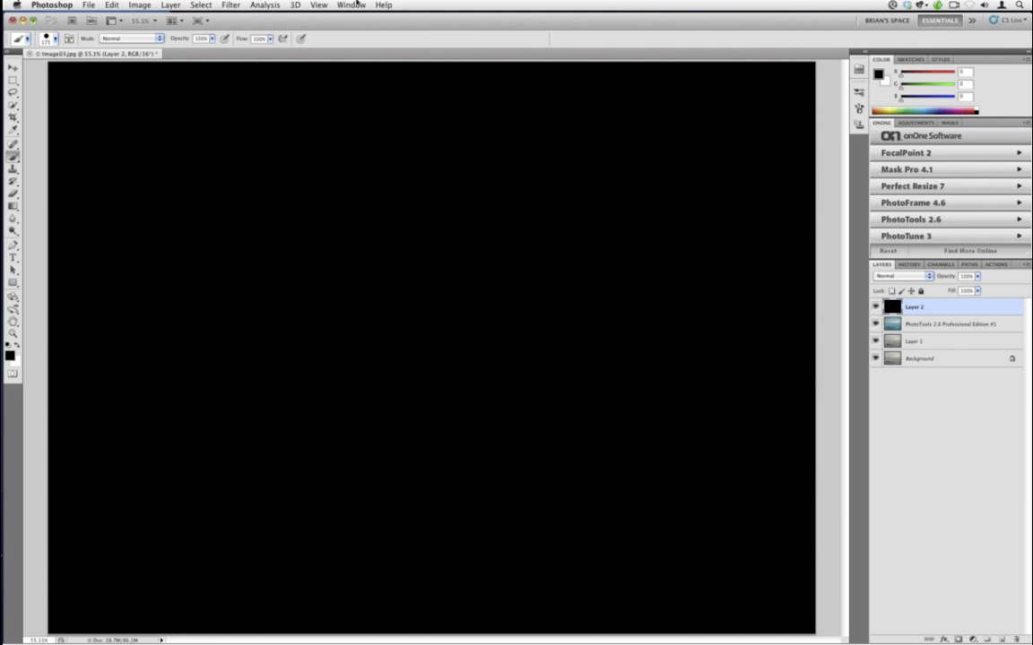
- Apply the PhotoTools 2.6 Recently Used 'Last Used 1' preset from the onOne panel
left_click(231, 4)
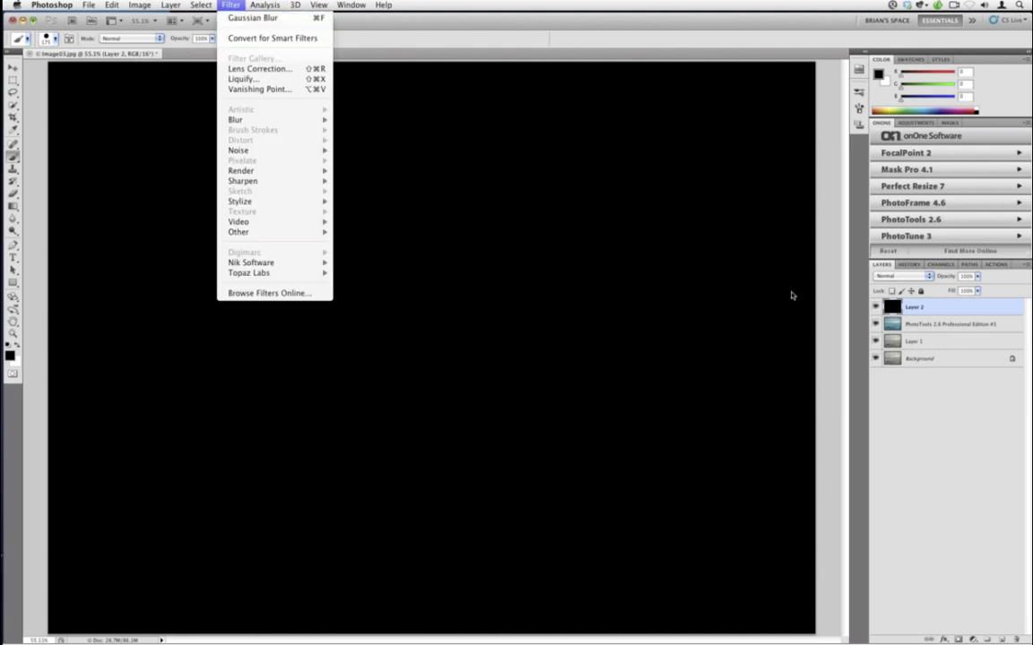
left_click(897, 306)
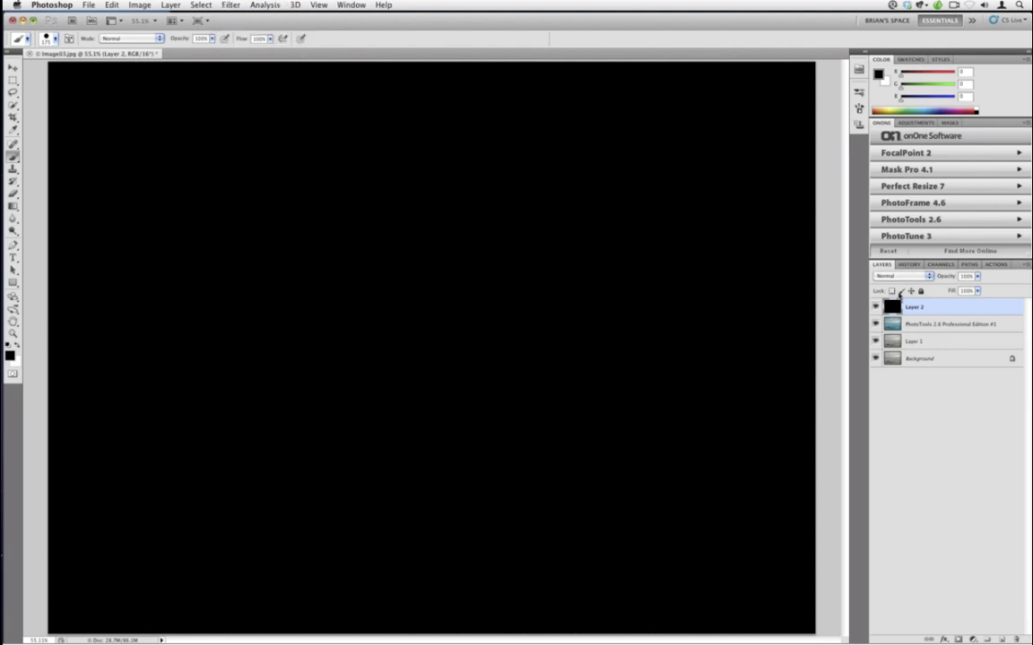
left_click(921, 222)
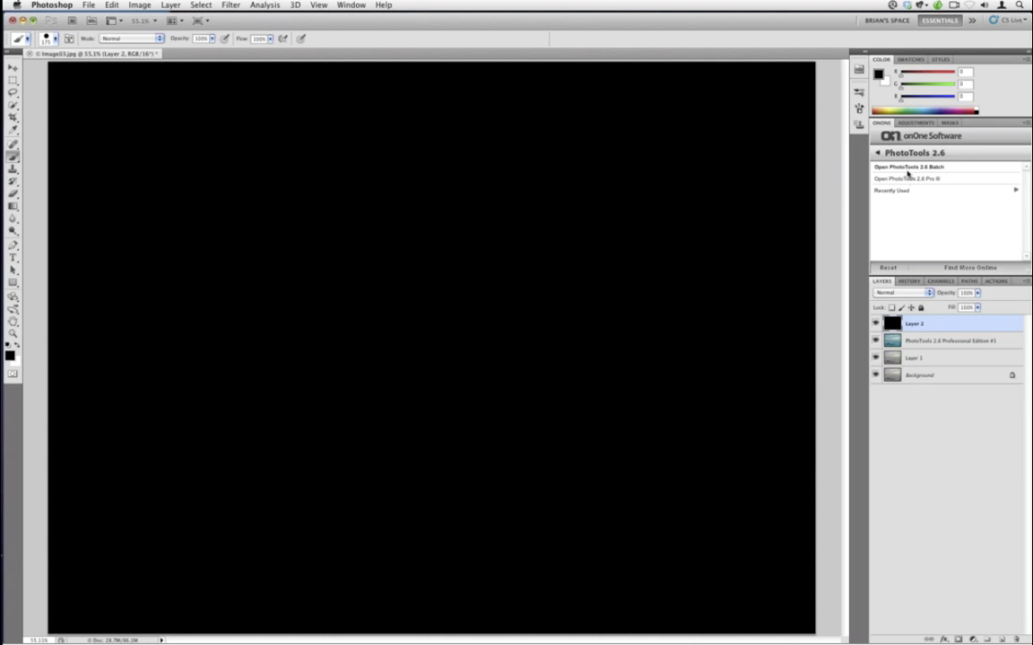
left_click(911, 191)
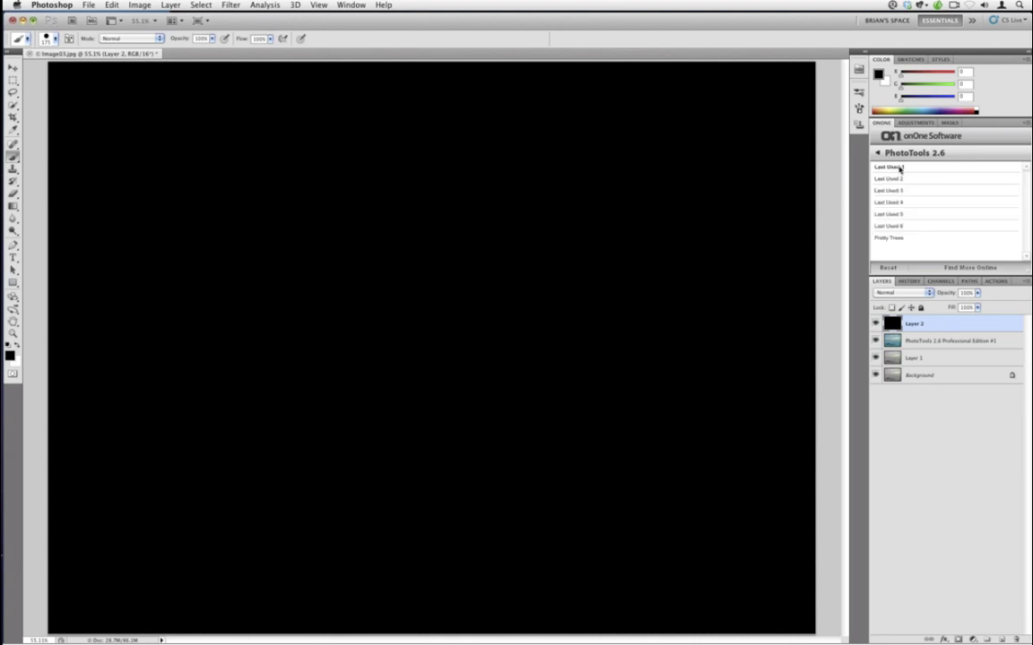
left_click(900, 168)
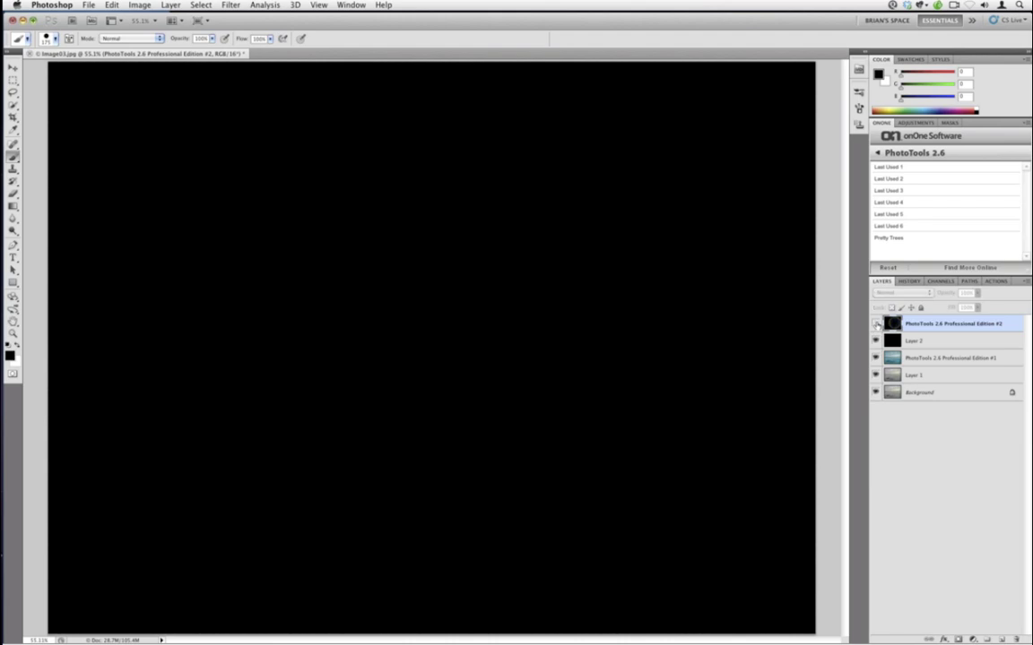
- Toggle Layer 2's visibility and move it to the top of the layer stack
left_click(875, 343)
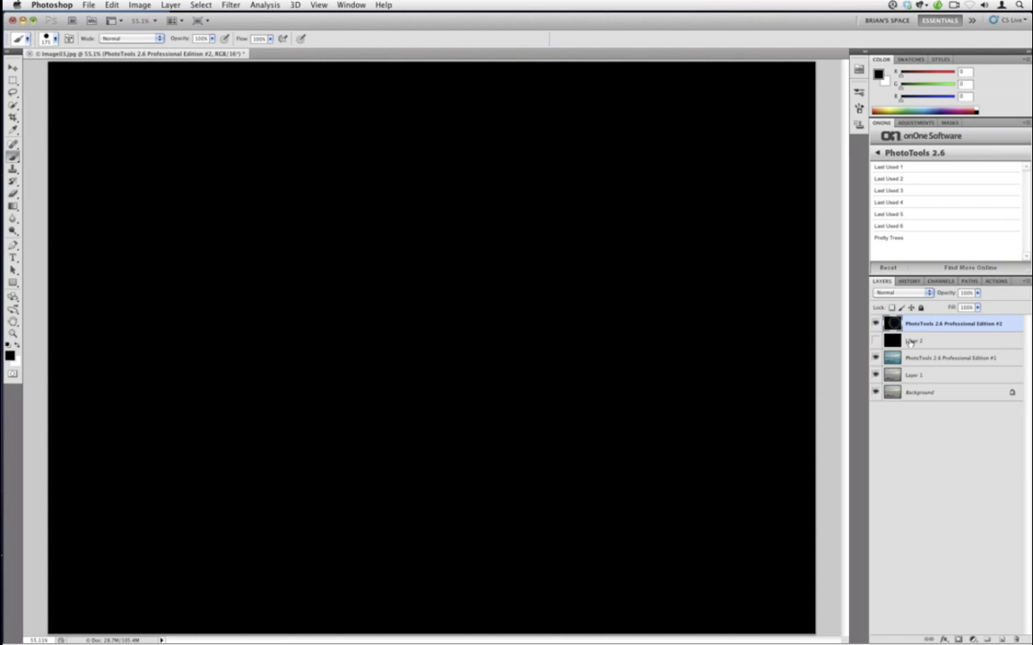
left_click(874, 342)
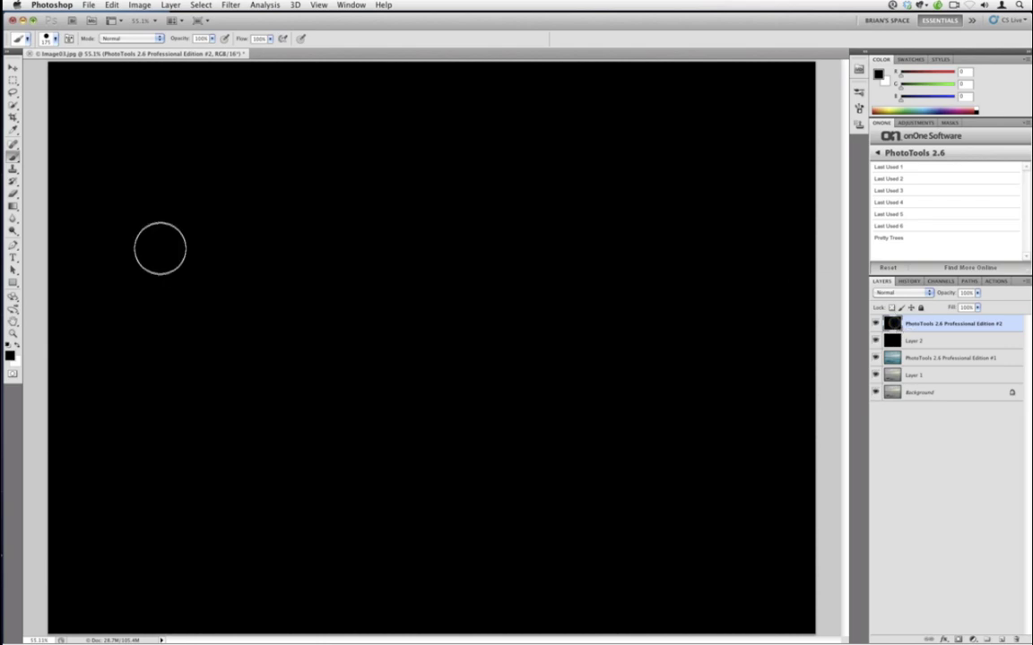
left_click_drag(934, 342, 926, 333)
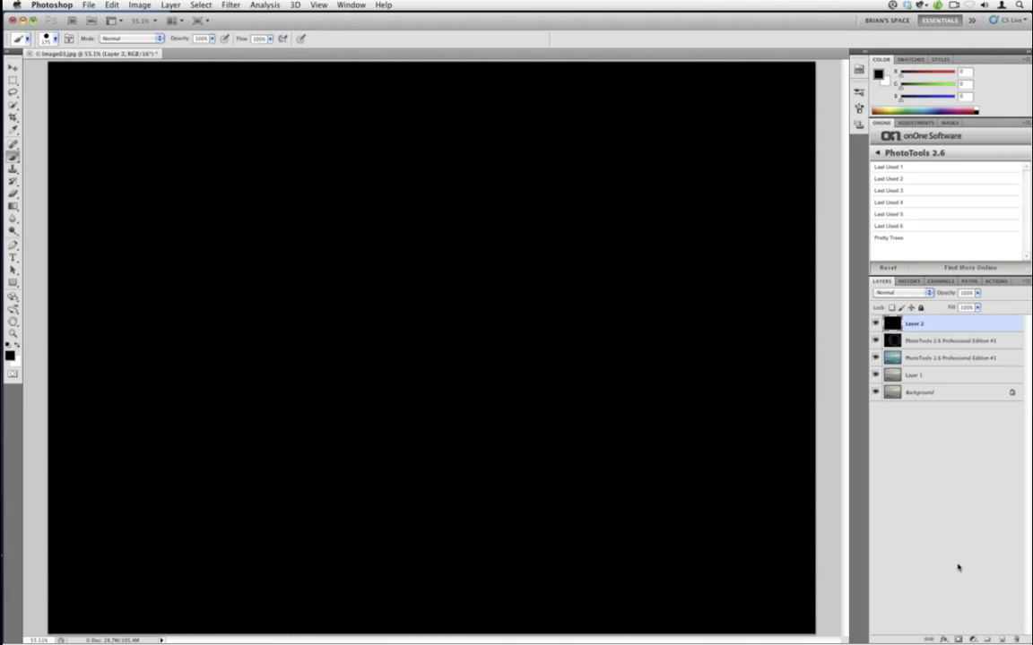
- Add a layer mask to Layer 2 and paint a black stroke into it
left_click(959, 639)
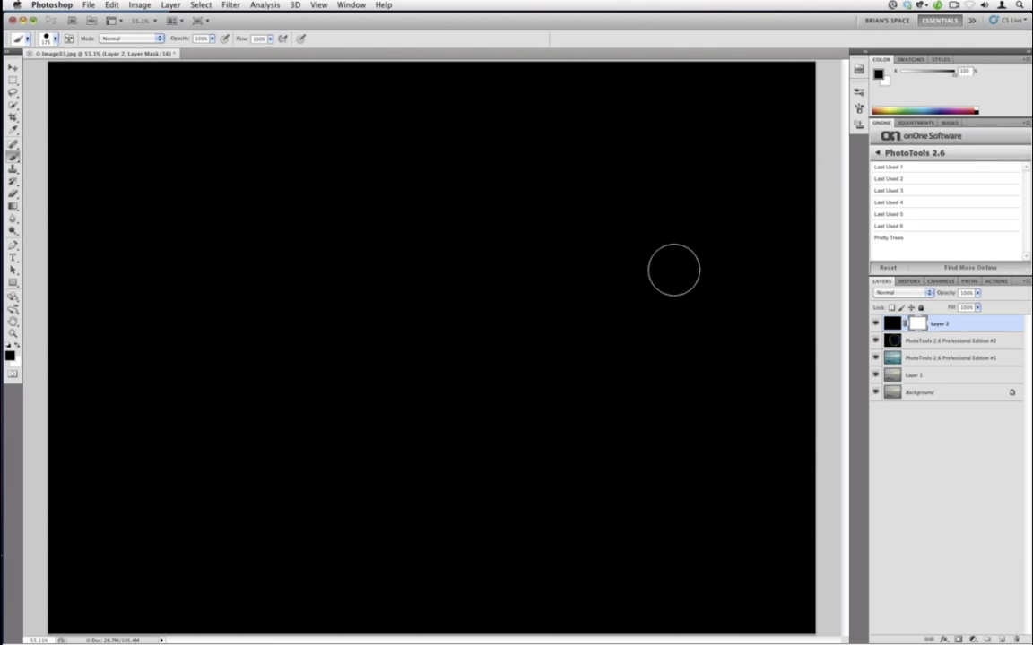
key("x")
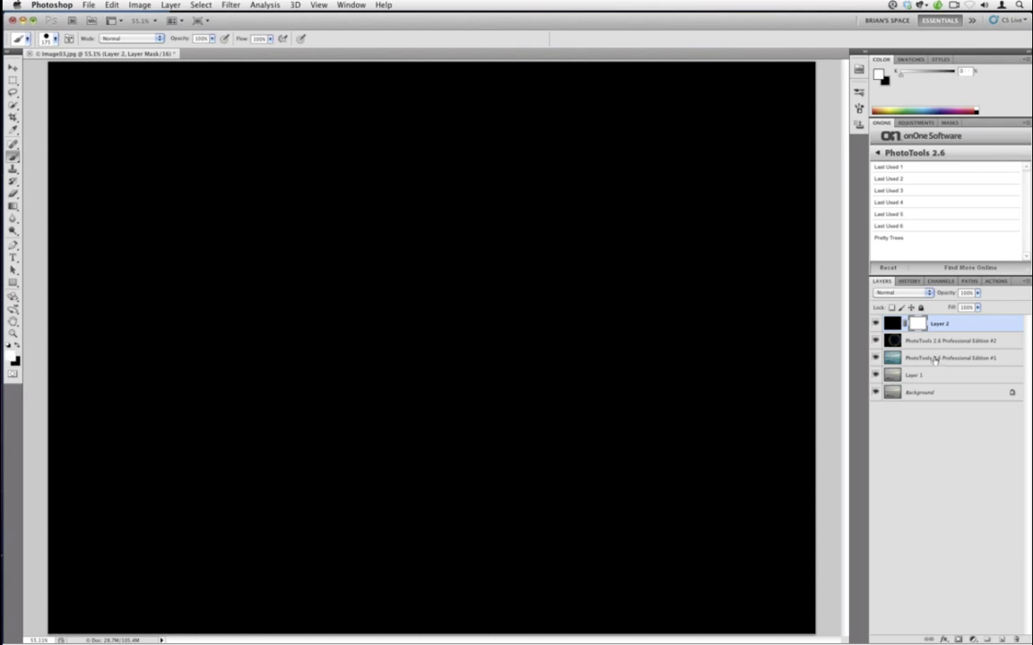
key("x")
mouse_move(614, 265)
left_mouse_down()
mouse_move(673, 242)
mouse_move(668, 274)
mouse_move(607, 325)
left_mouse_up()
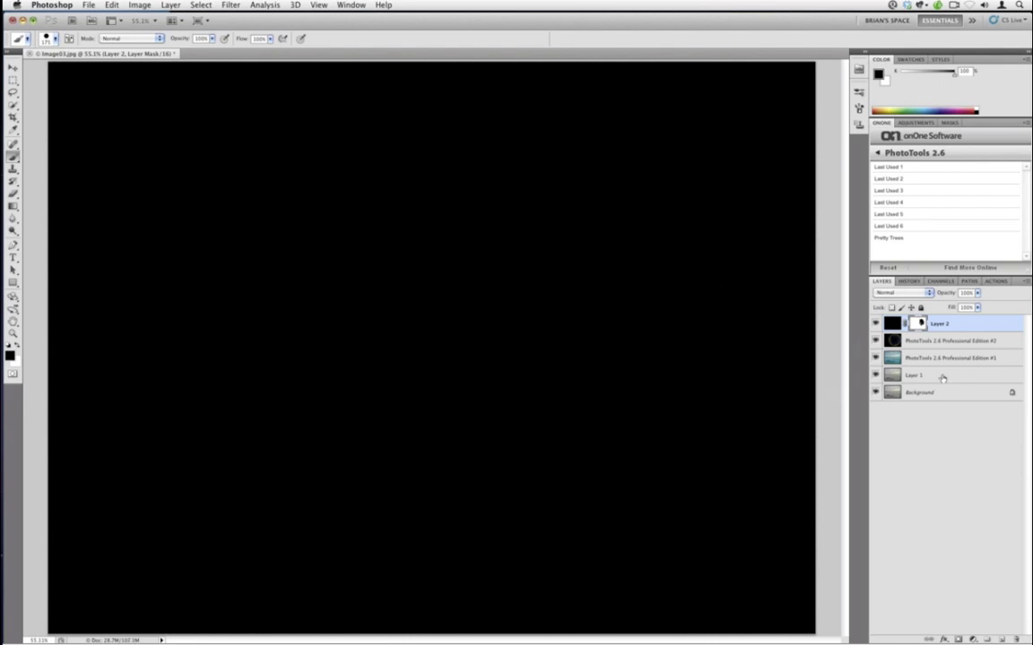
left_click(892, 342)
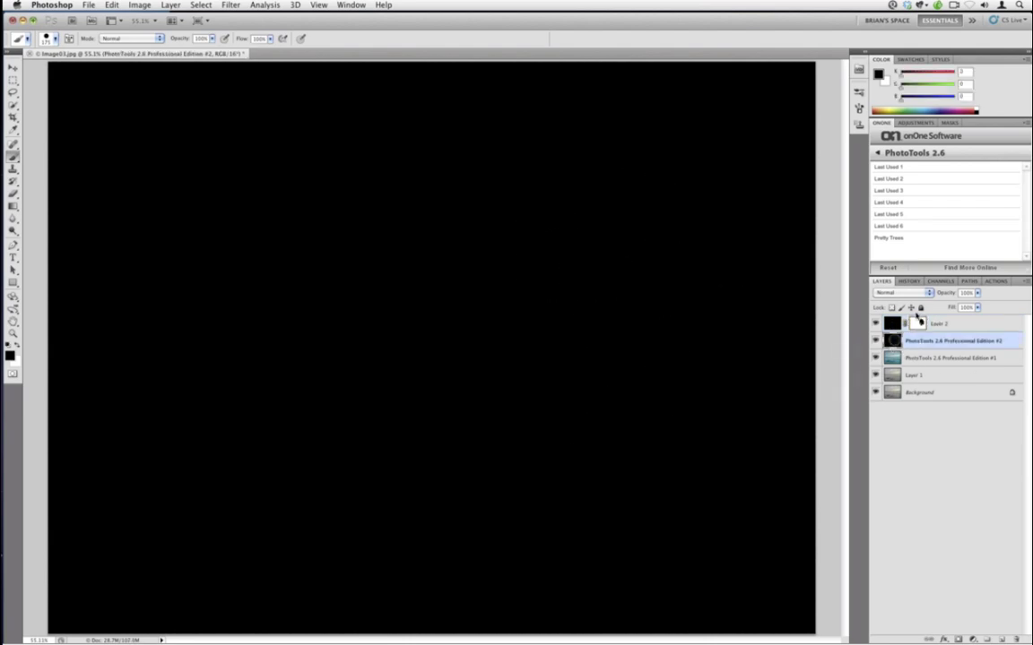
- Move PhotoTools #2 to the top, delete Layer 2, and toggle the top layer's visibility
left_click_drag(894, 340, 918, 323)
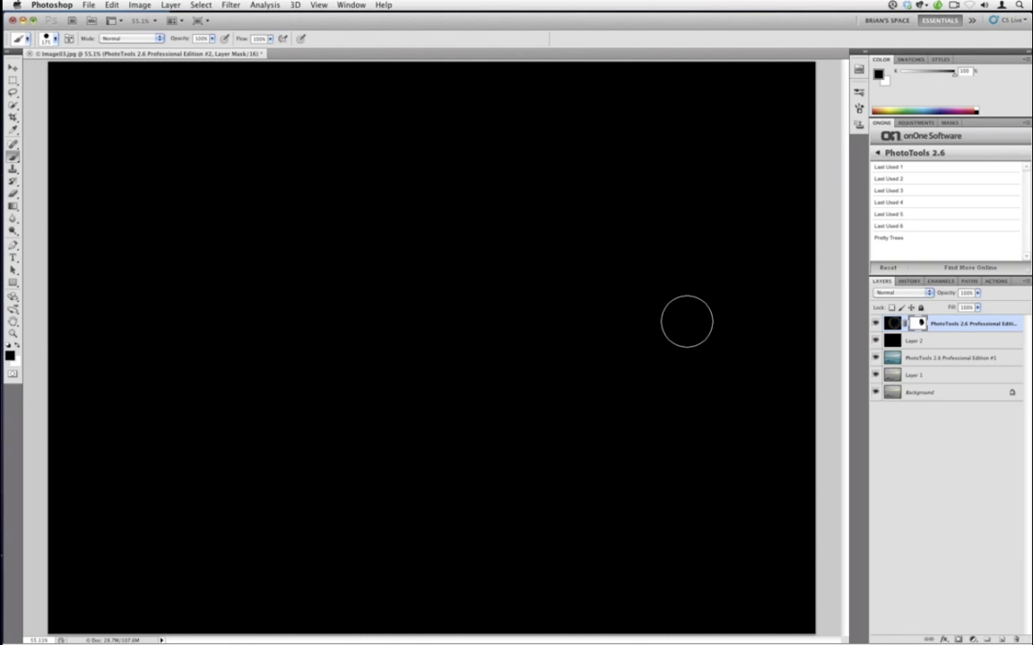
left_click_drag(912, 374, 1017, 637)
left_click(892, 324)
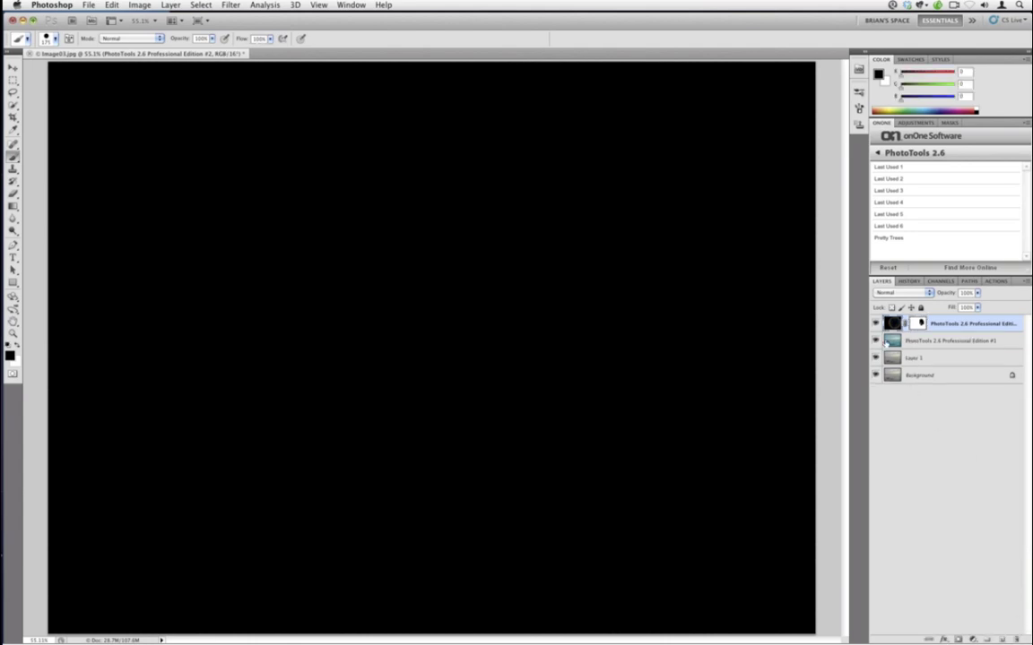
left_click(876, 323)
left_click(876, 324)
left_click(875, 323)
- Select PhotoTools #1, leave the top layer hidden, and show the History panel
left_click(894, 340)
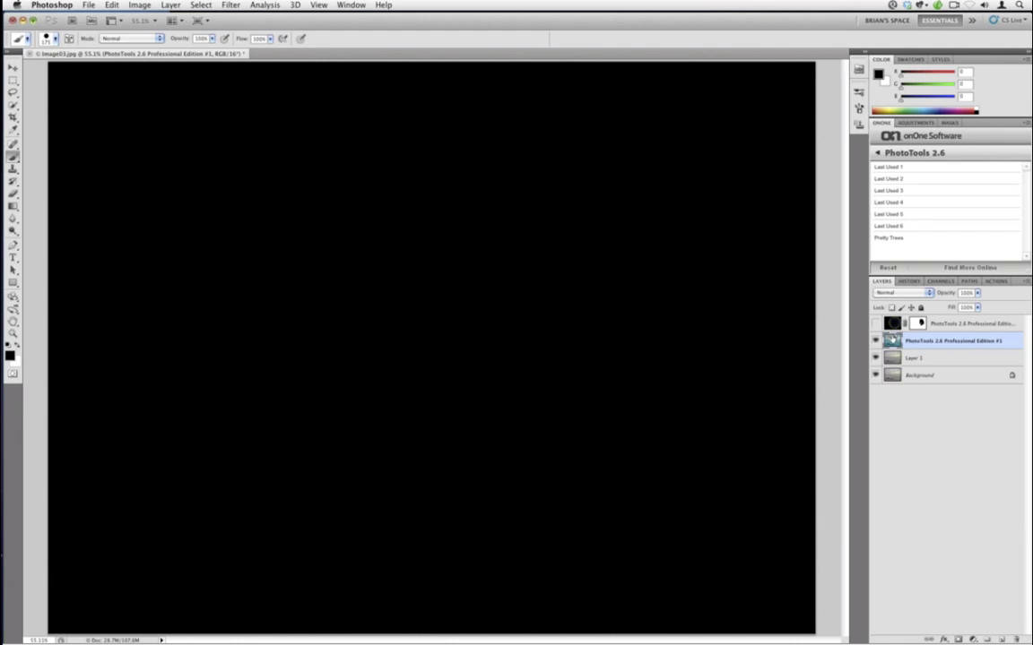
left_click(876, 325)
left_click(876, 324)
left_click(875, 324)
left_click(875, 324)
left_click(899, 284)
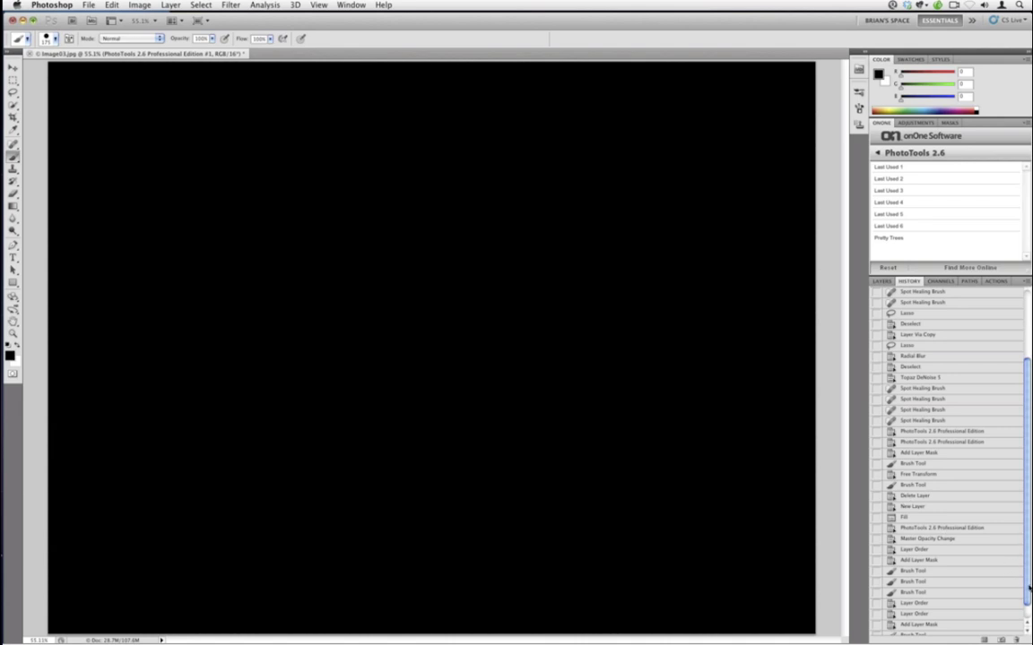
- Step back through PhotoTools, Brush Tool, and Free Transform states to Add Layer Mask, checking layers
scroll(993, 585, "down", 1)
left_click(915, 512)
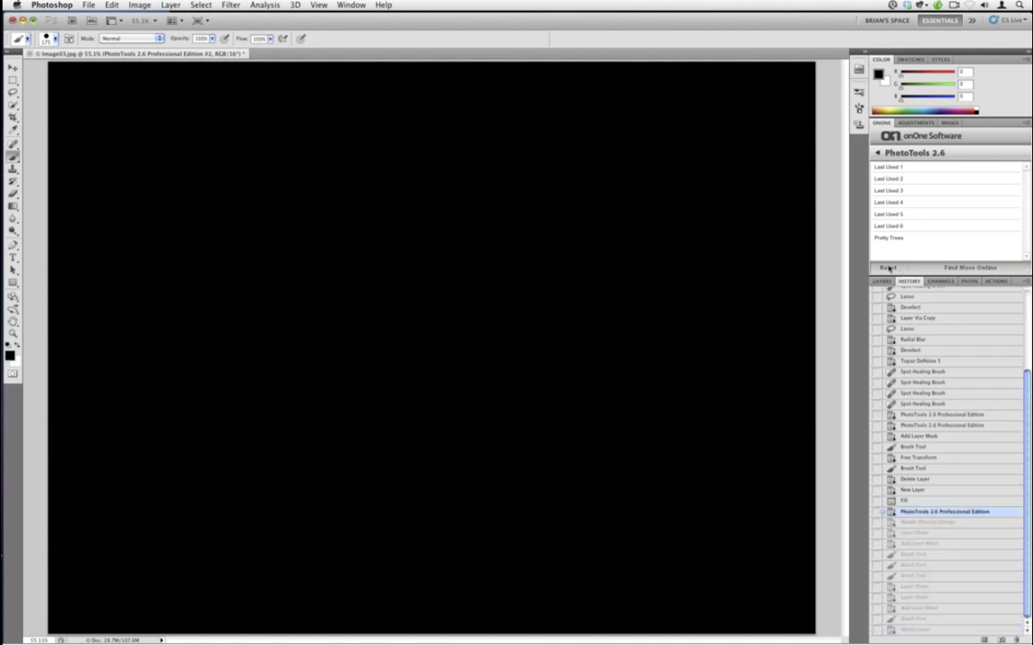
left_click(882, 282)
left_click(901, 283)
left_click(911, 467)
left_click(911, 457)
left_click(911, 425)
left_click(910, 414)
left_click(911, 436)
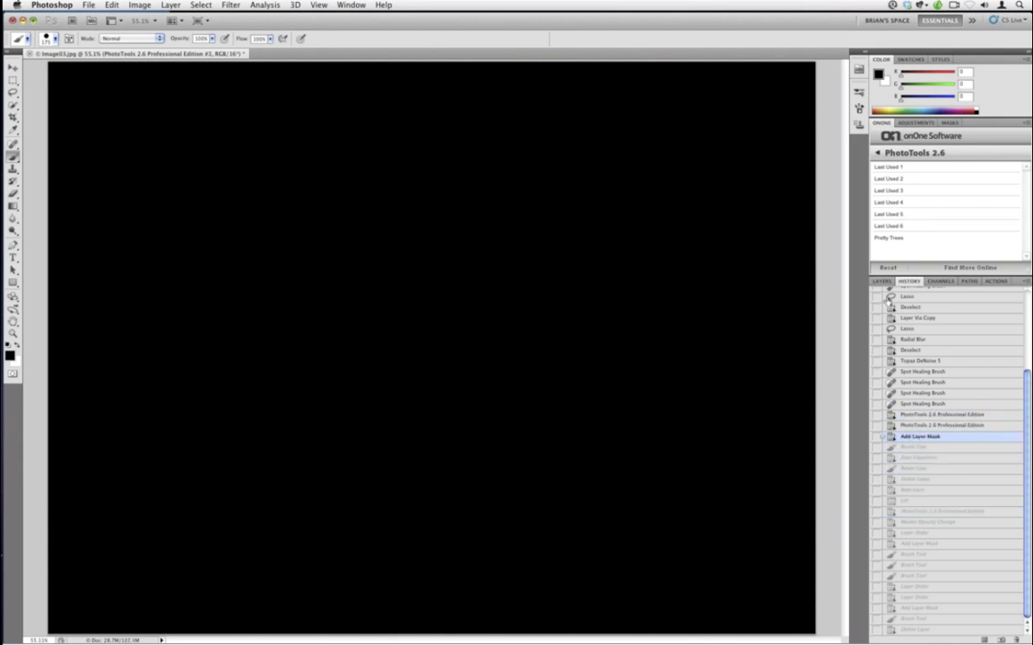
left_click(882, 282)
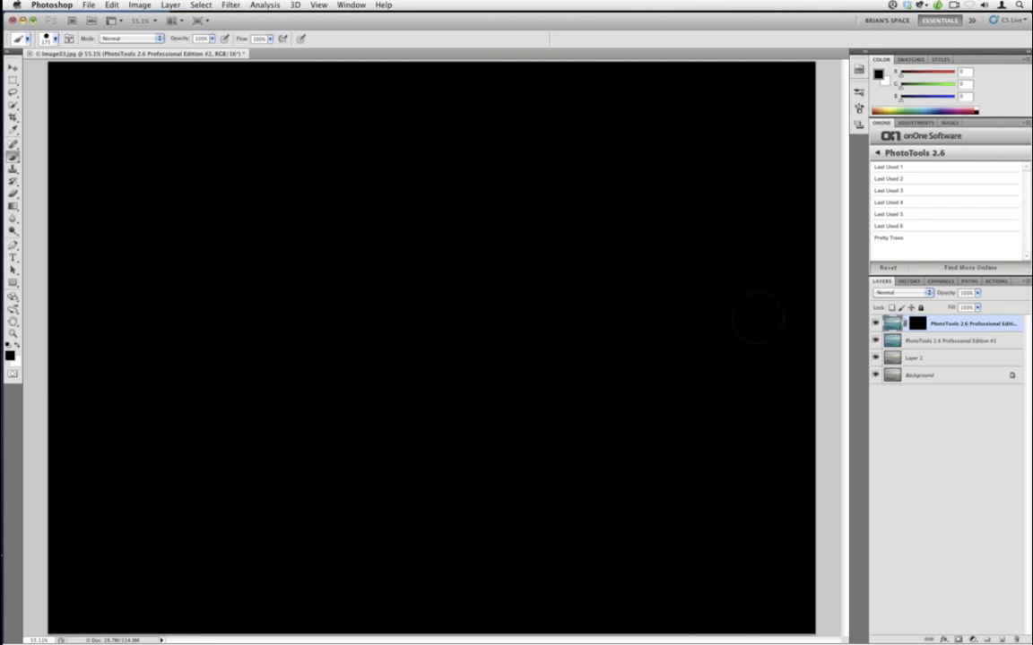
left_click(907, 281)
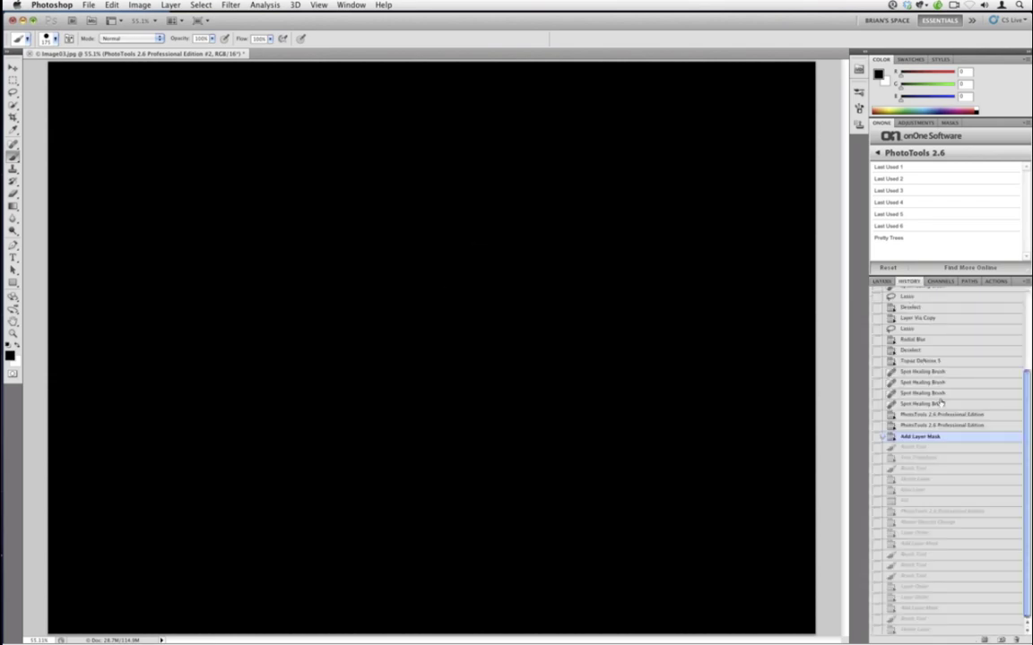
- Jump to the Delete Layer state, show the top layer, then revert to Radial Blur
left_click(916, 479)
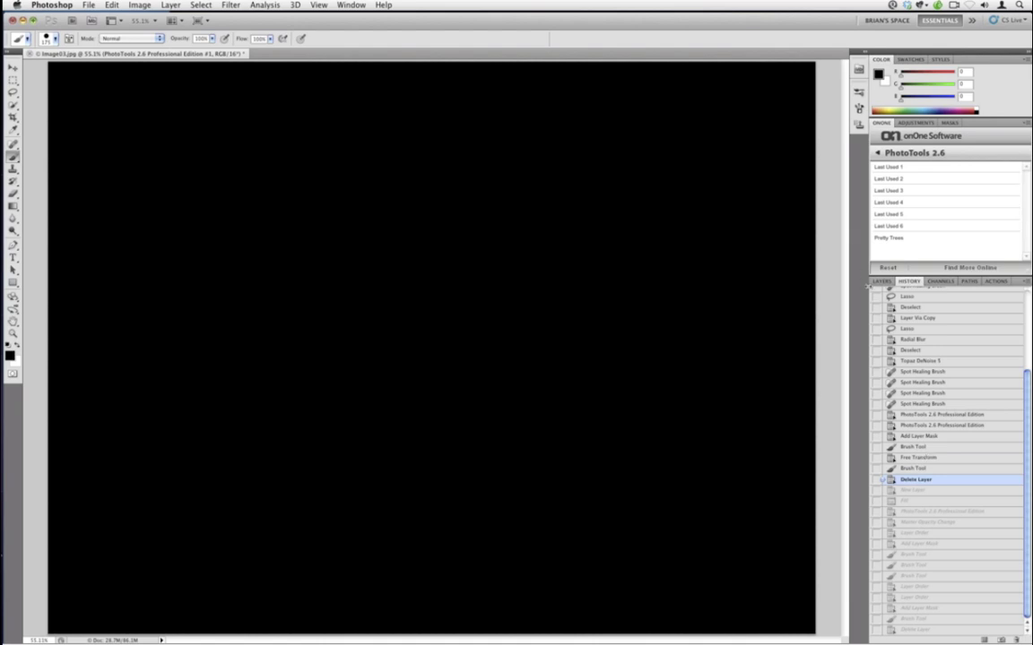
left_click(881, 281)
left_click(876, 324)
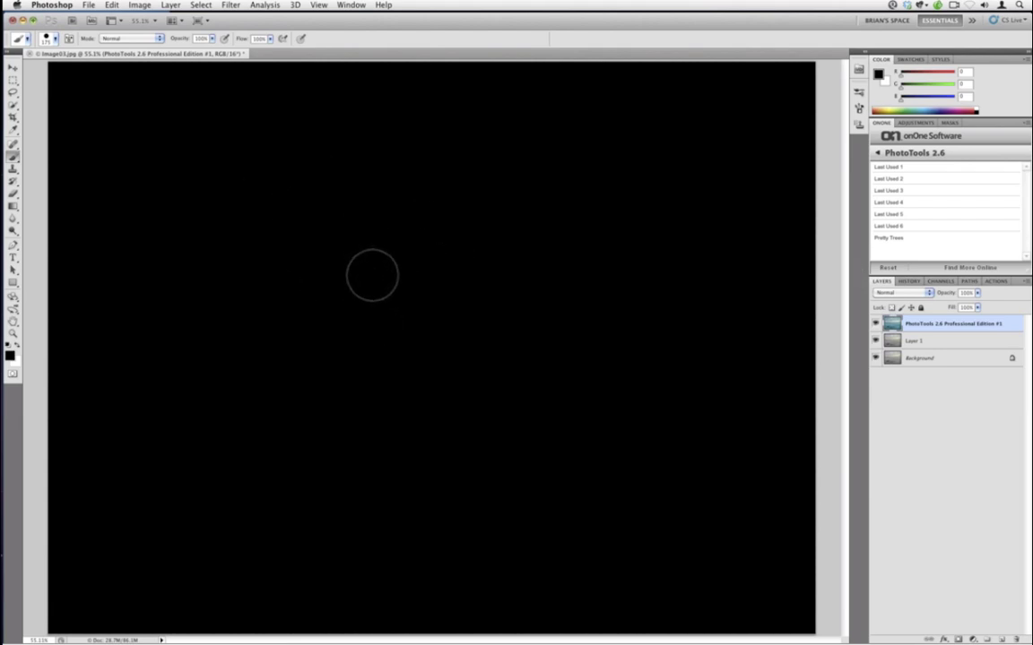
left_click(908, 282)
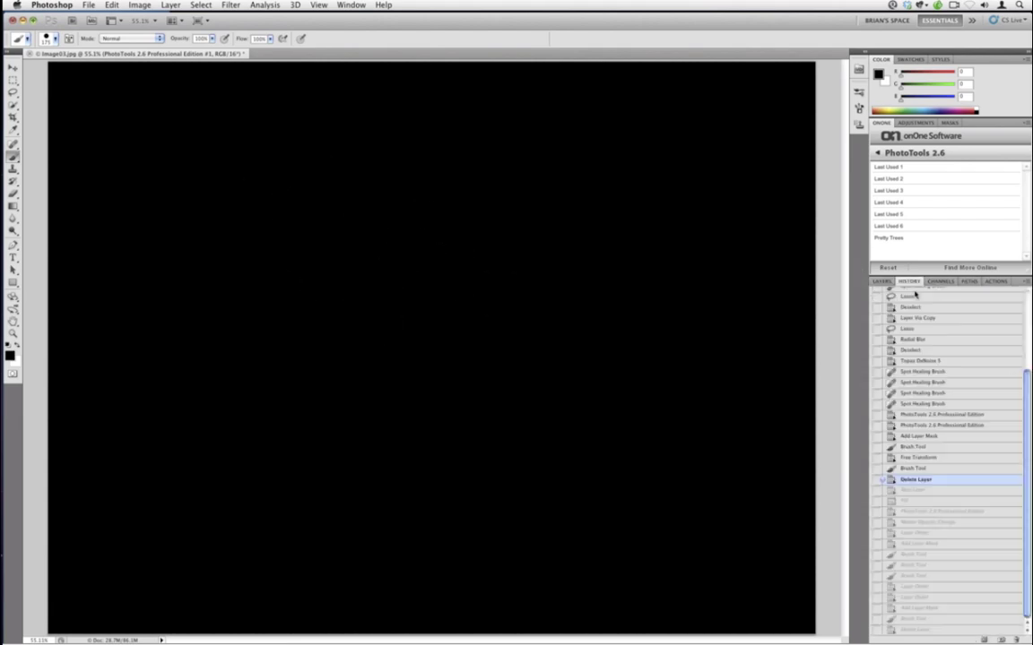
left_click(936, 339)
scroll(1025, 381, "up", 1)
scroll(1025, 381, "down", 1)
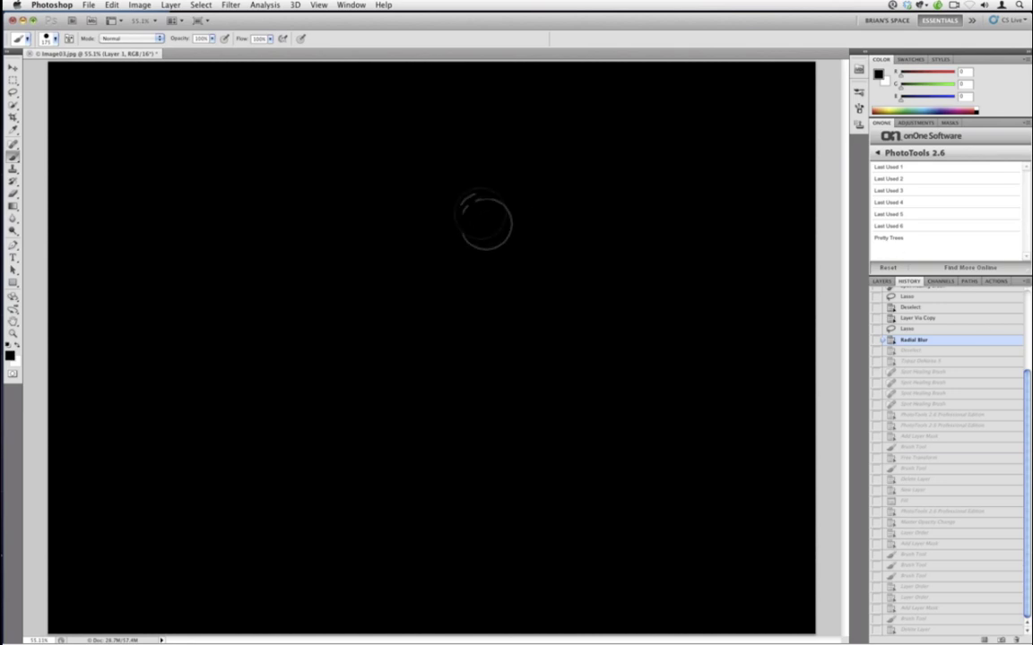
- Close Image03.jpg with Cmd+W and choose Don't Save
key("super+w")
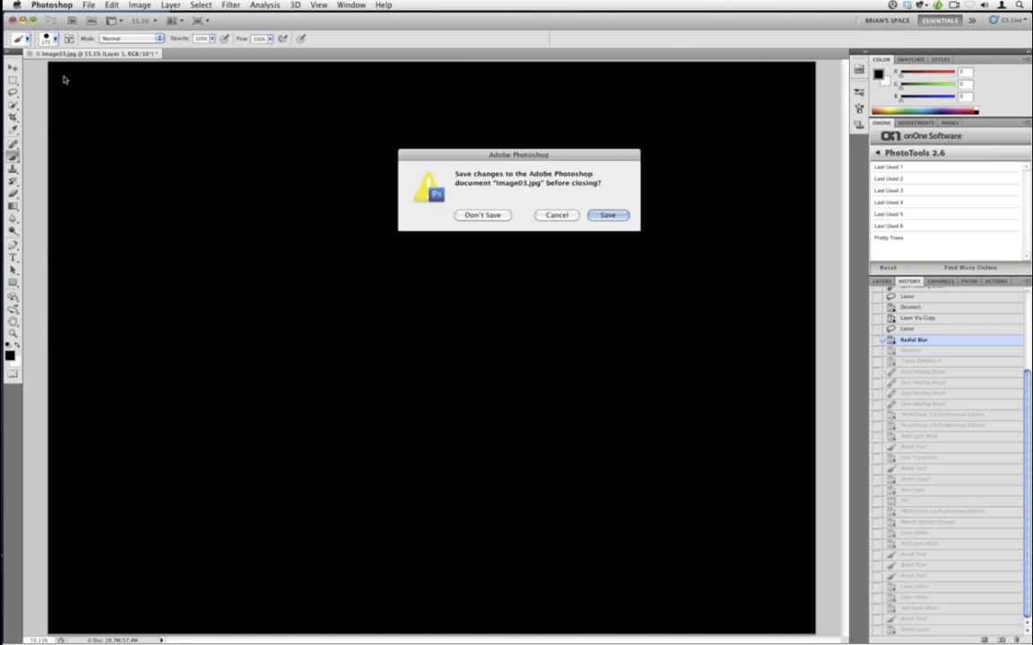
left_click(496, 217)
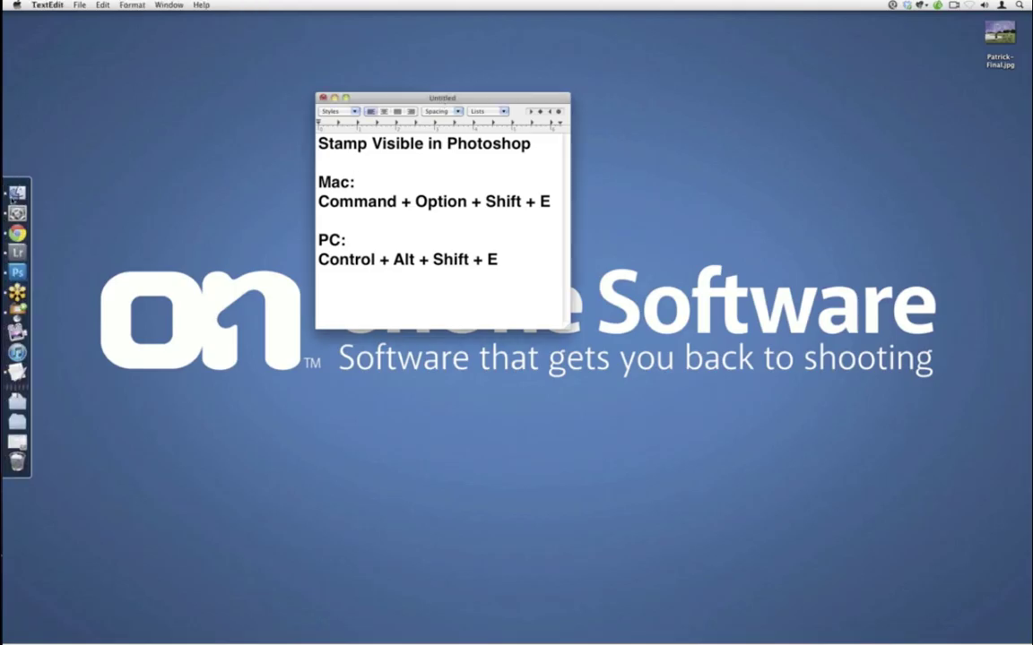
- Switch to Chrome and load the photojojo.com home page
left_click(26, 232)
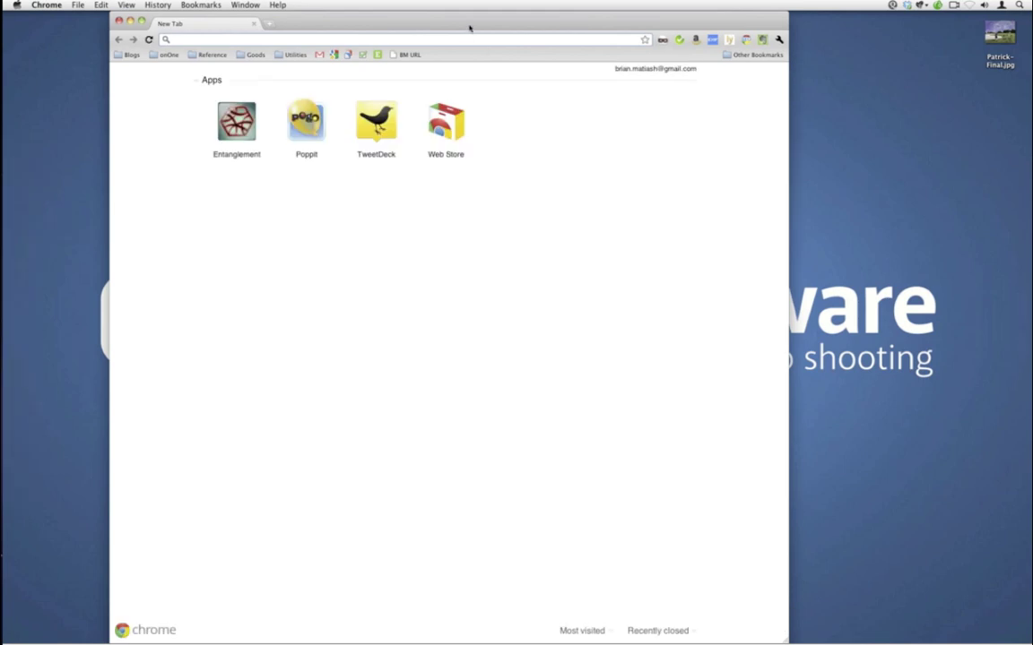
left_click_drag(468, 28, 601, 4)
type("photojo")
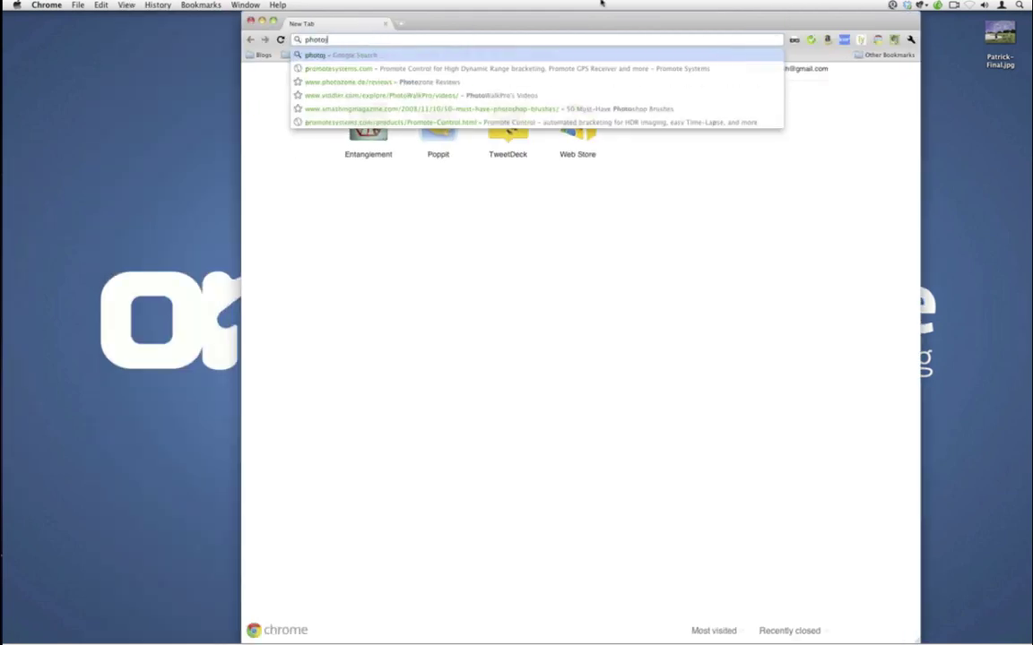
type("jo.com")
key("Return")
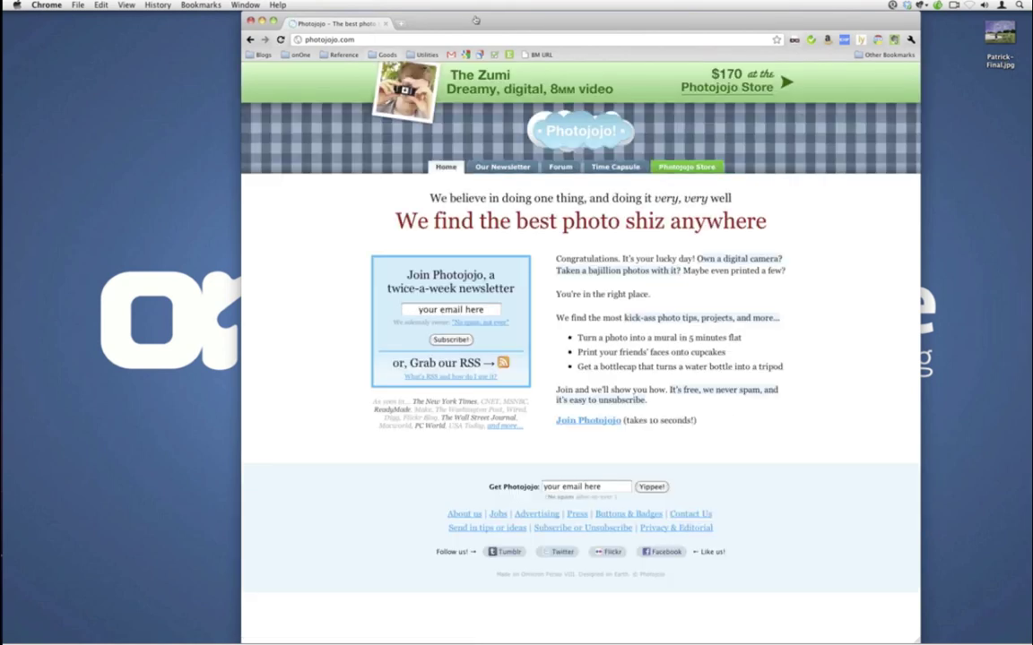
- Go through the Photojojo Store to the Fisheye, Macro, and Wide Angle Camera Phone Lenses page
left_click_drag(429, 17, 314, 18)
left_click(581, 168)
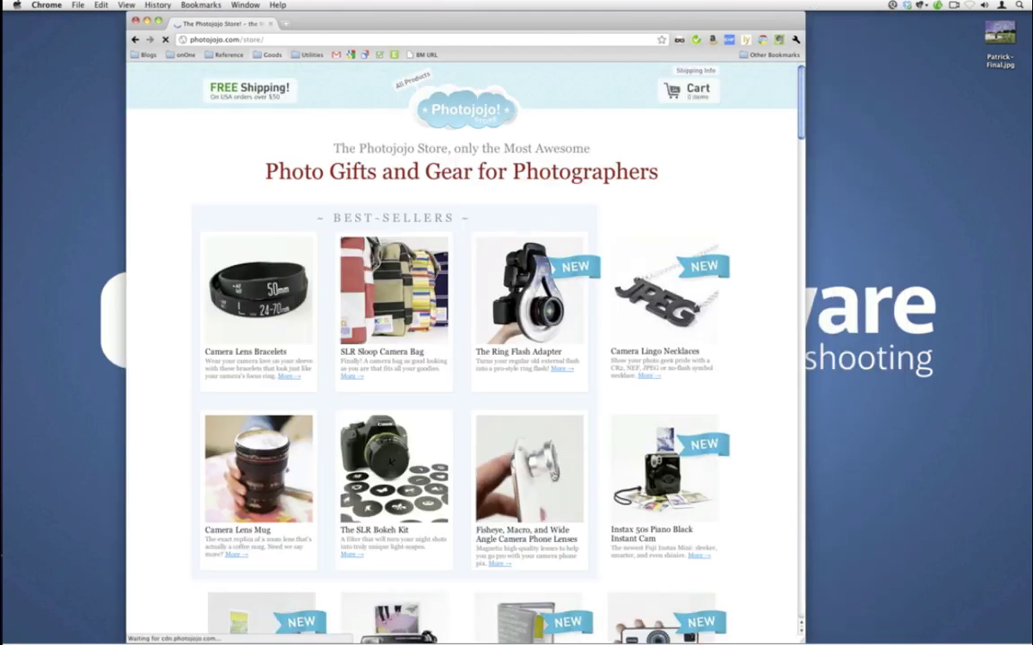
left_click(500, 428)
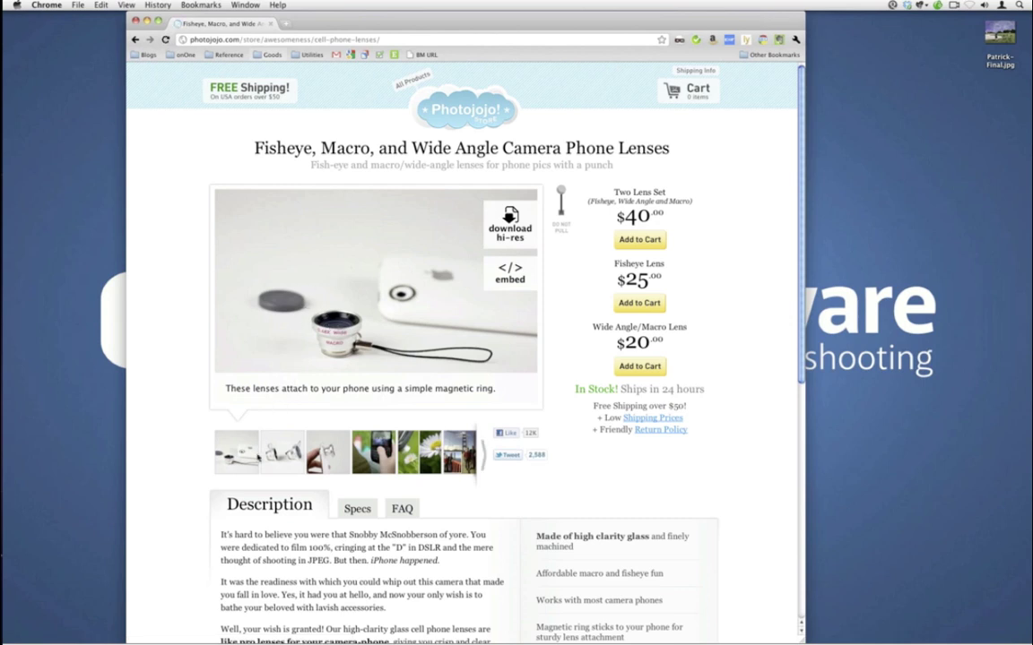
- Browse the lens photos: magnetic ring, lens on phone, macro daisies, Golden Gate wide-angle shot
mouse_move(266, 341)
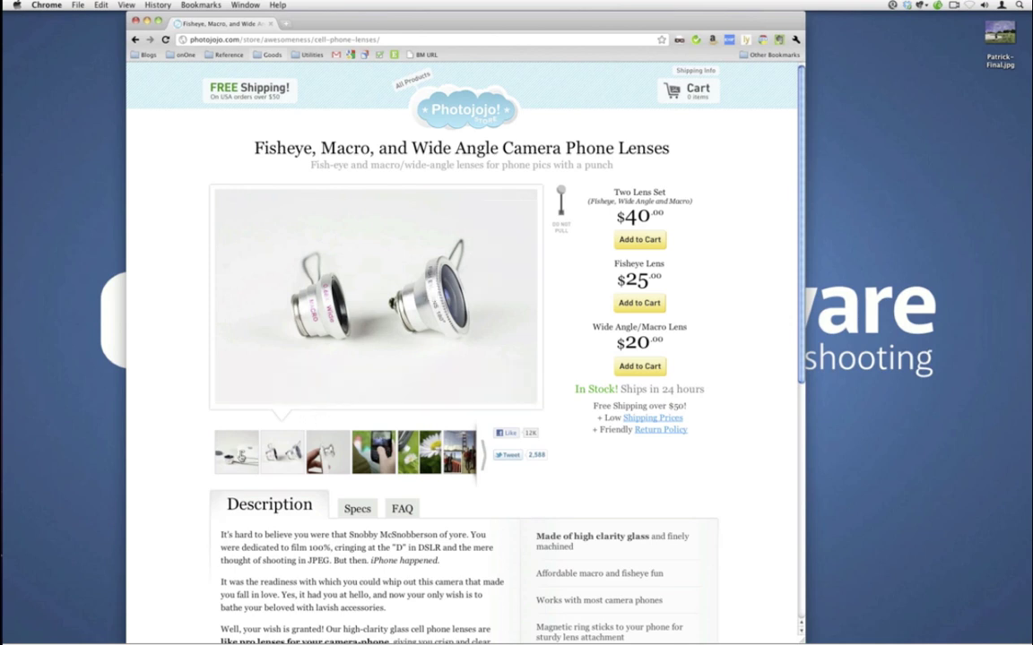
left_click(243, 467)
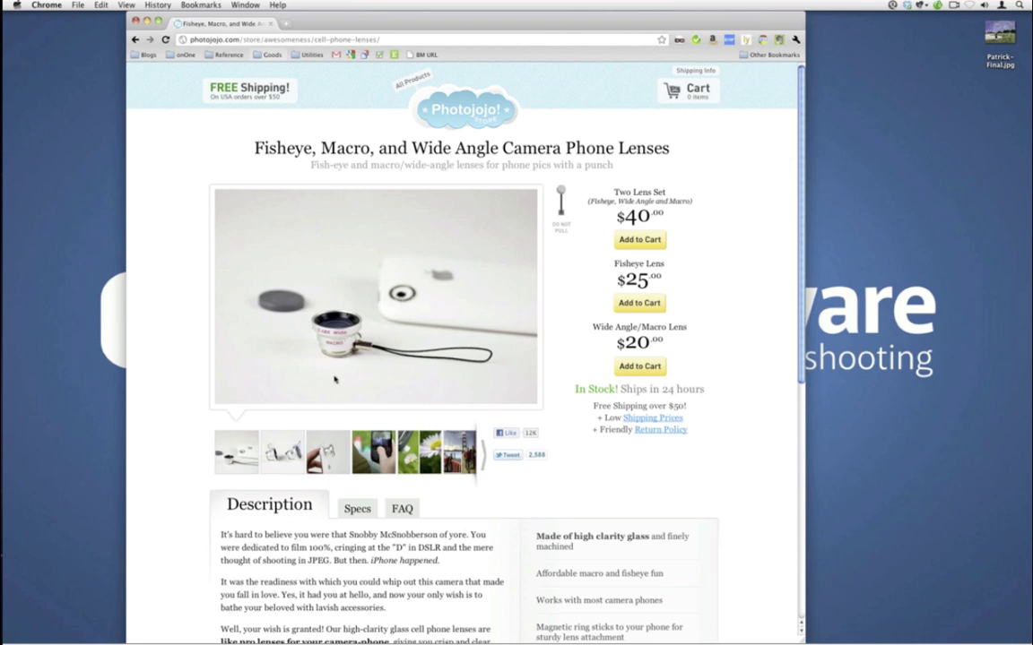
left_click(328, 452)
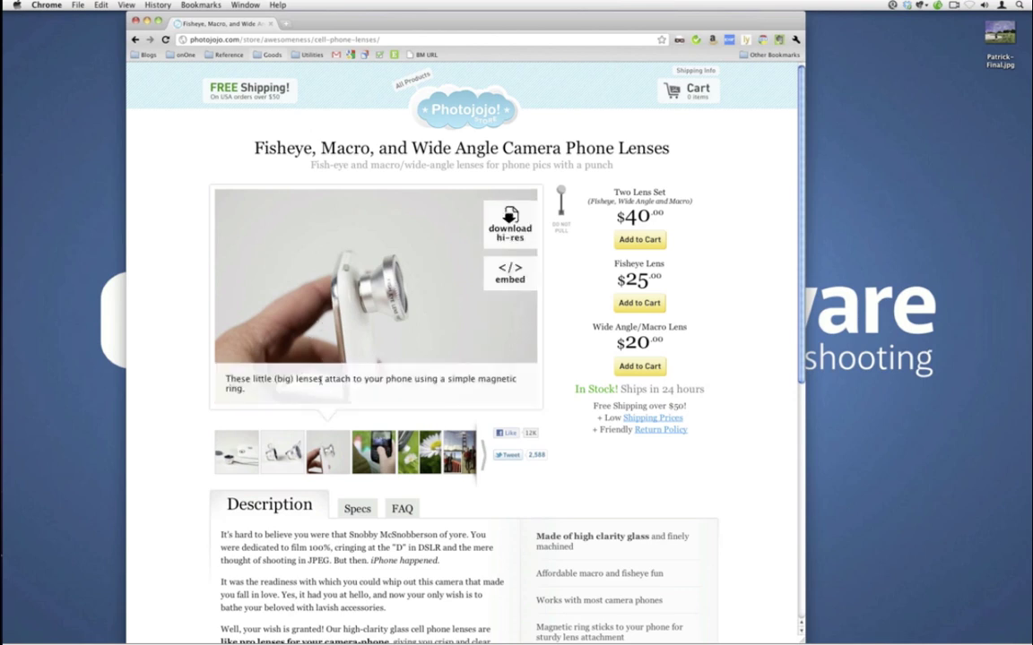
left_click(419, 455)
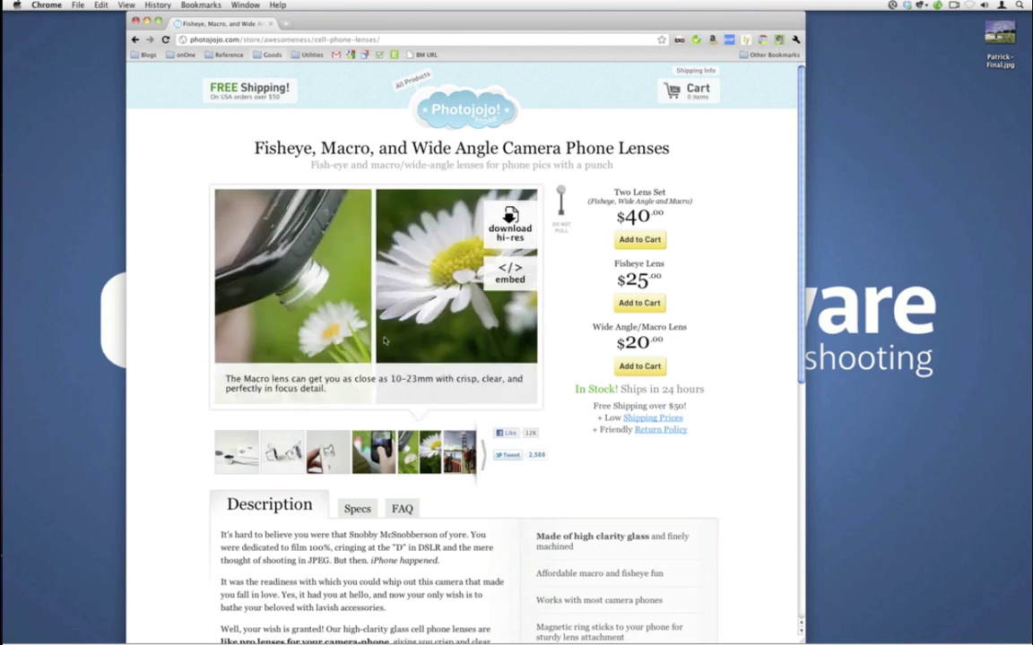
left_click(354, 40)
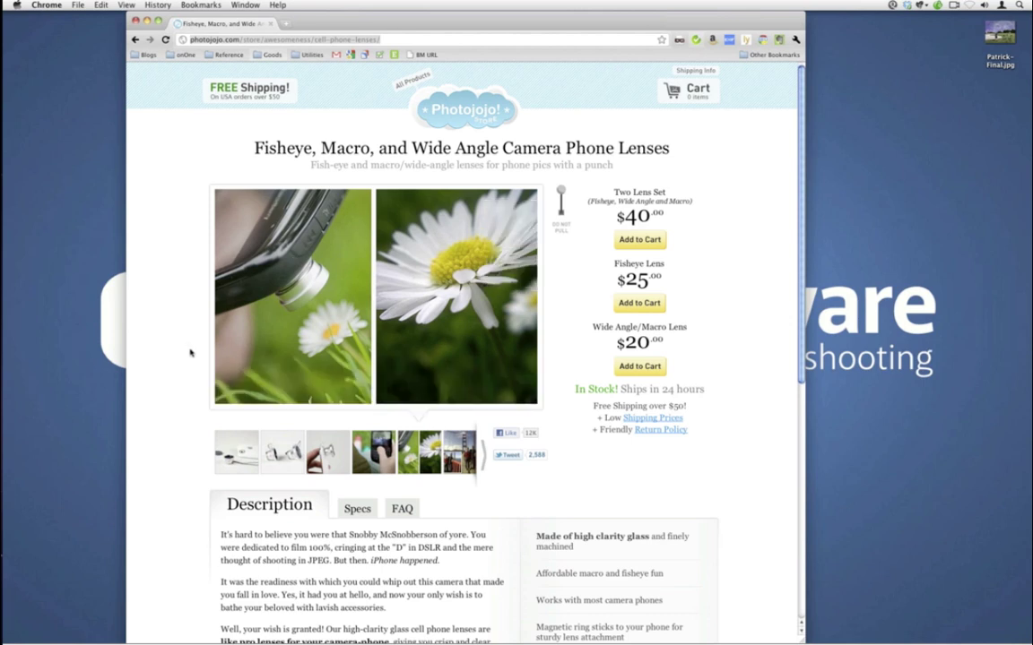
mouse_move(297, 294)
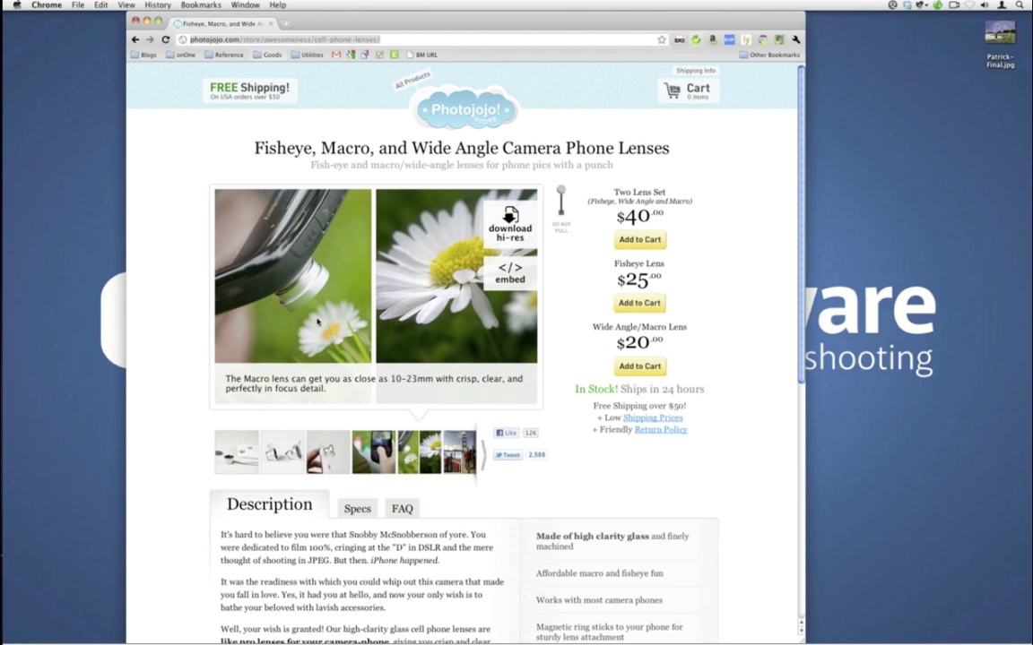
left_click(459, 452)
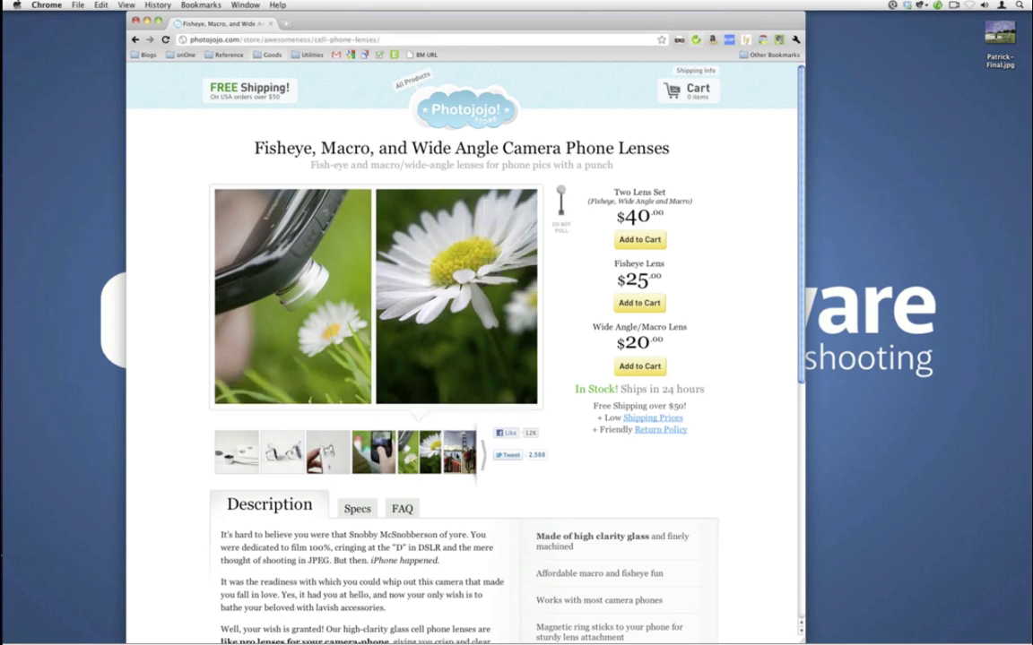